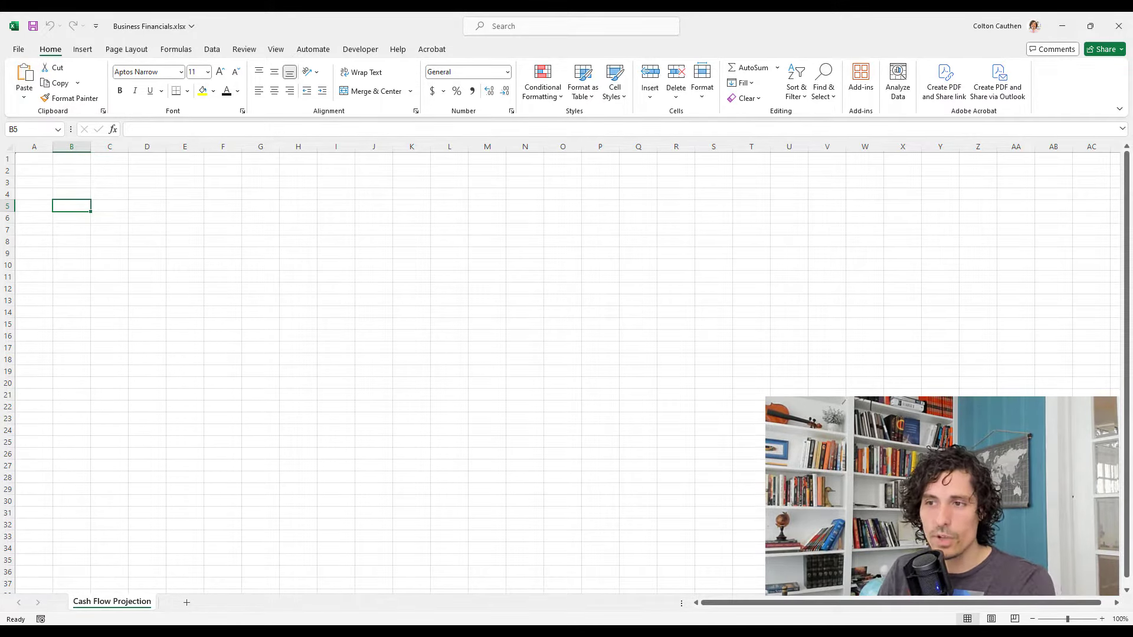
# Enter the starting date 1/1/2024 in cell C4.
pyautogui.hotkey('alt', 'Tab')
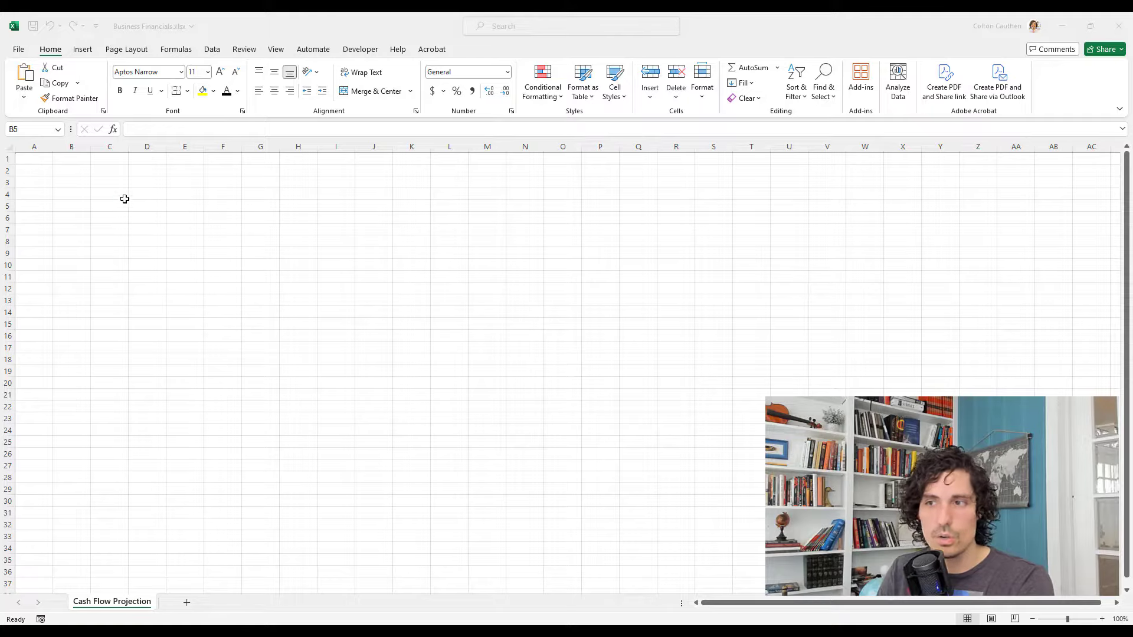
pyautogui.click(118, 197)
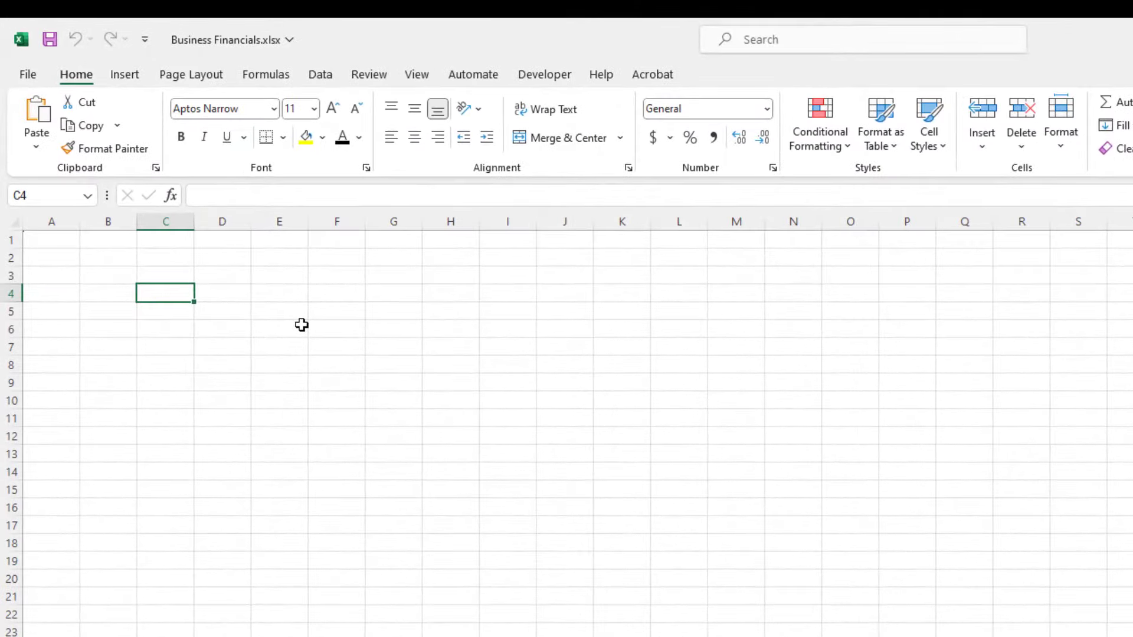
pyautogui.write('1/1/0')
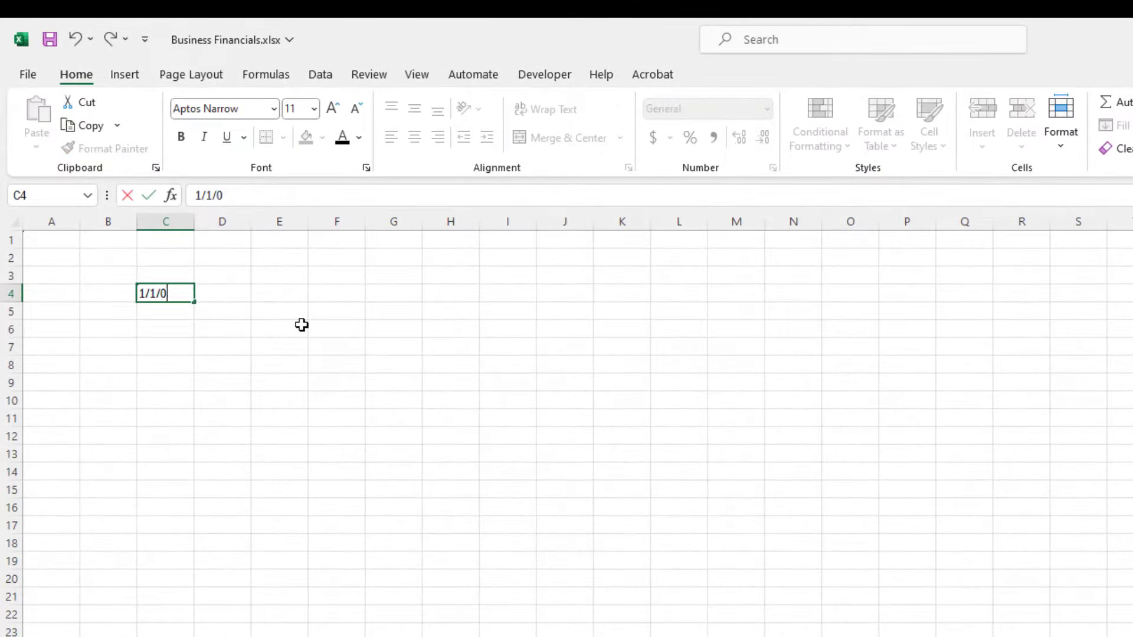
pyautogui.press('BackSpace')
pyautogui.write('2024')
pyautogui.press('Tab')
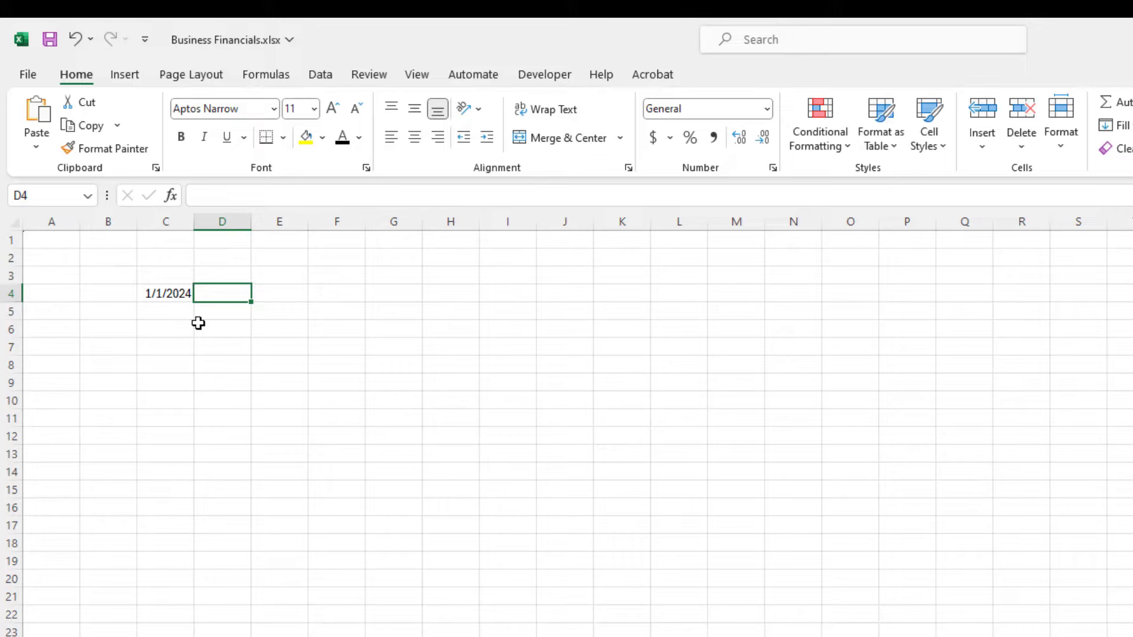
pyautogui.click(157, 294)
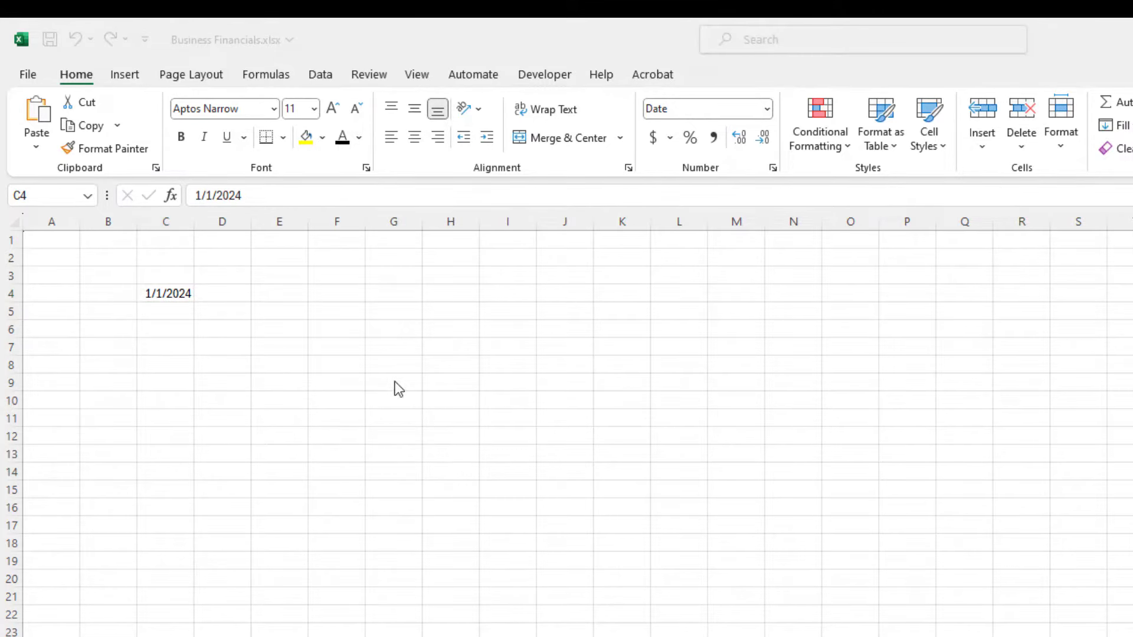
# Enter the formula =EOMONTH(C4,0)+1 in D4 to calculate the first day of the following month.
pyautogui.click(225, 292)
pyautogui.write('=')
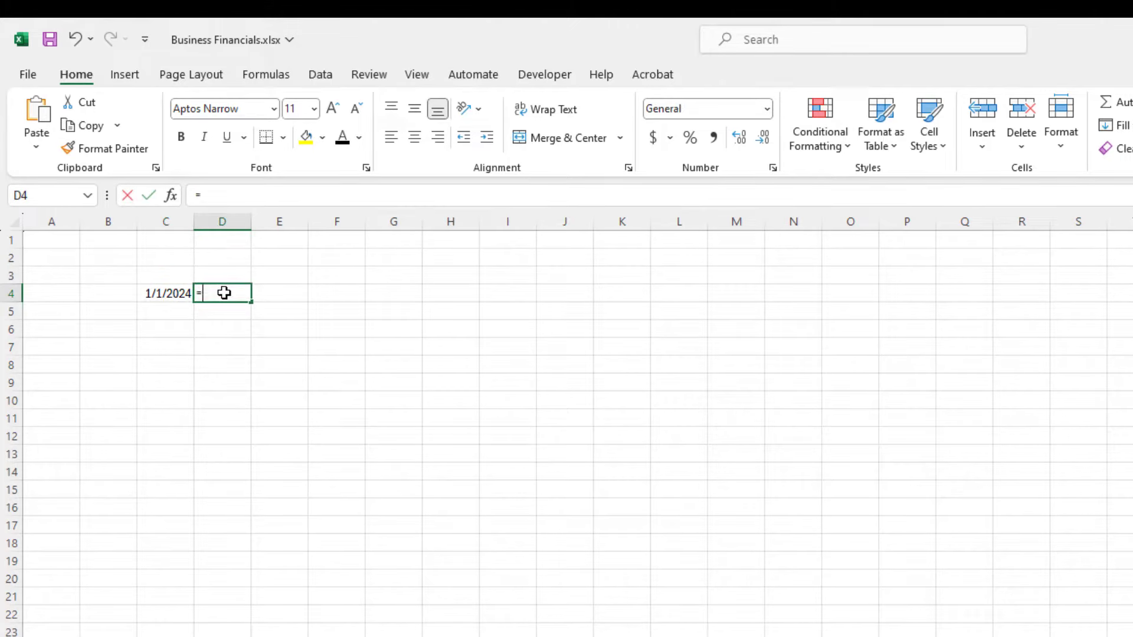
pyautogui.write('eomonth(')
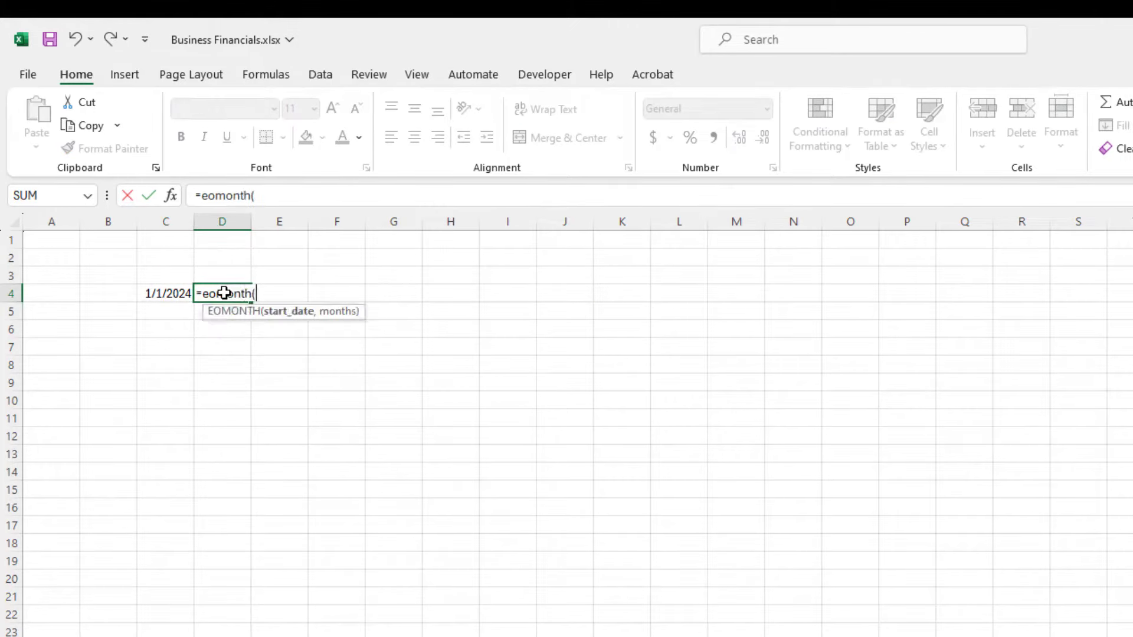
pyautogui.press('Left')
pyautogui.write(',0')
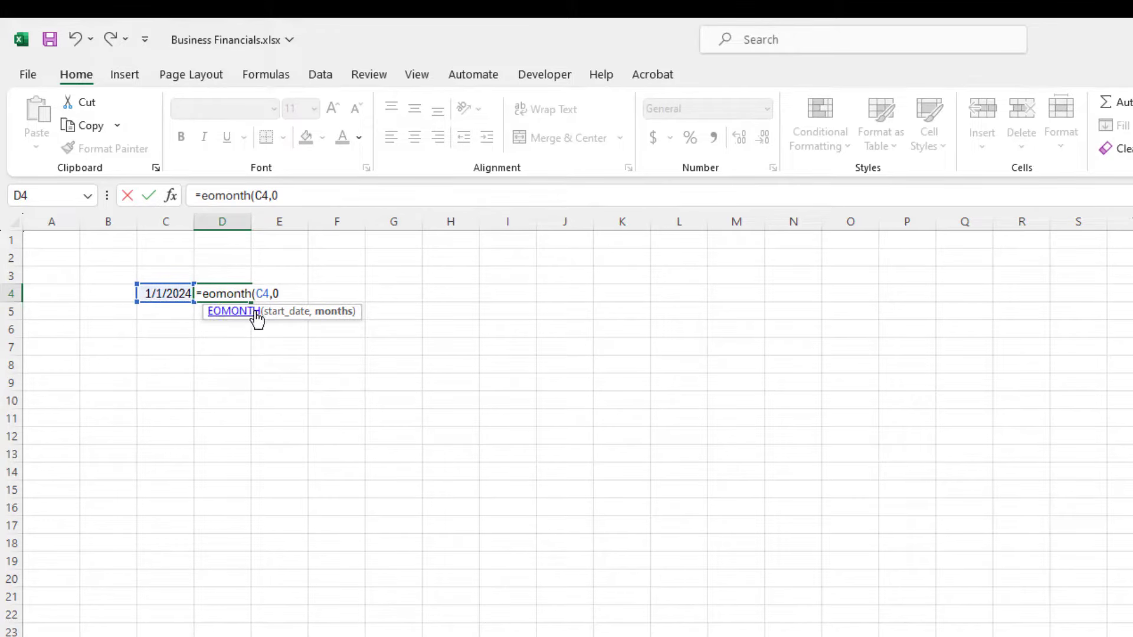
pyautogui.click(292, 312)
pyautogui.click(337, 311)
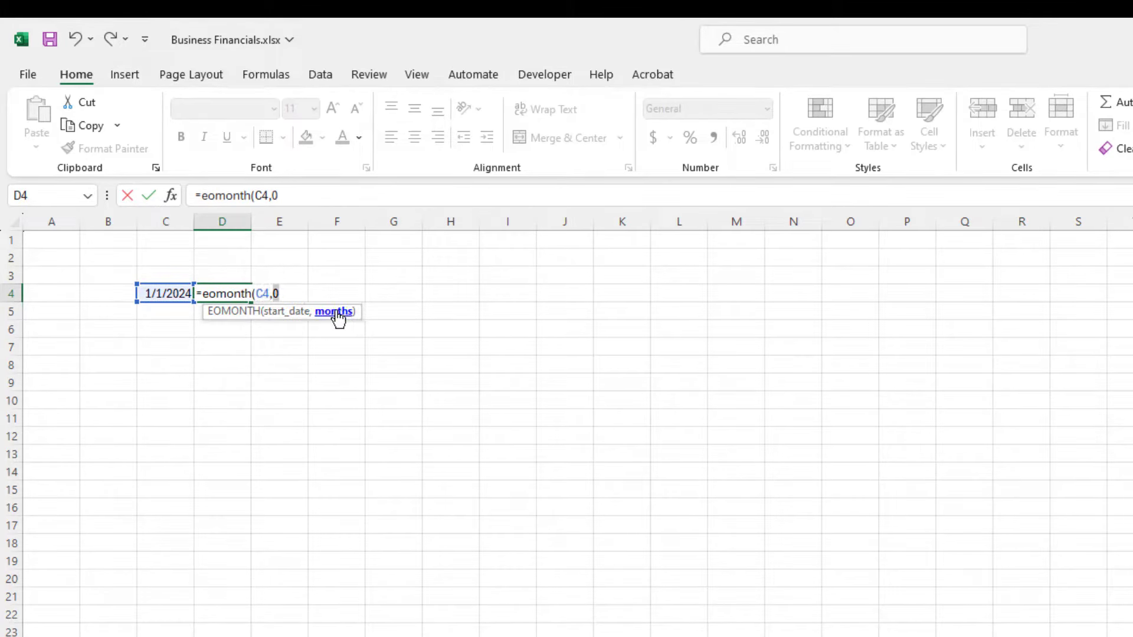
pyautogui.click(296, 293)
pyautogui.write(')+1')
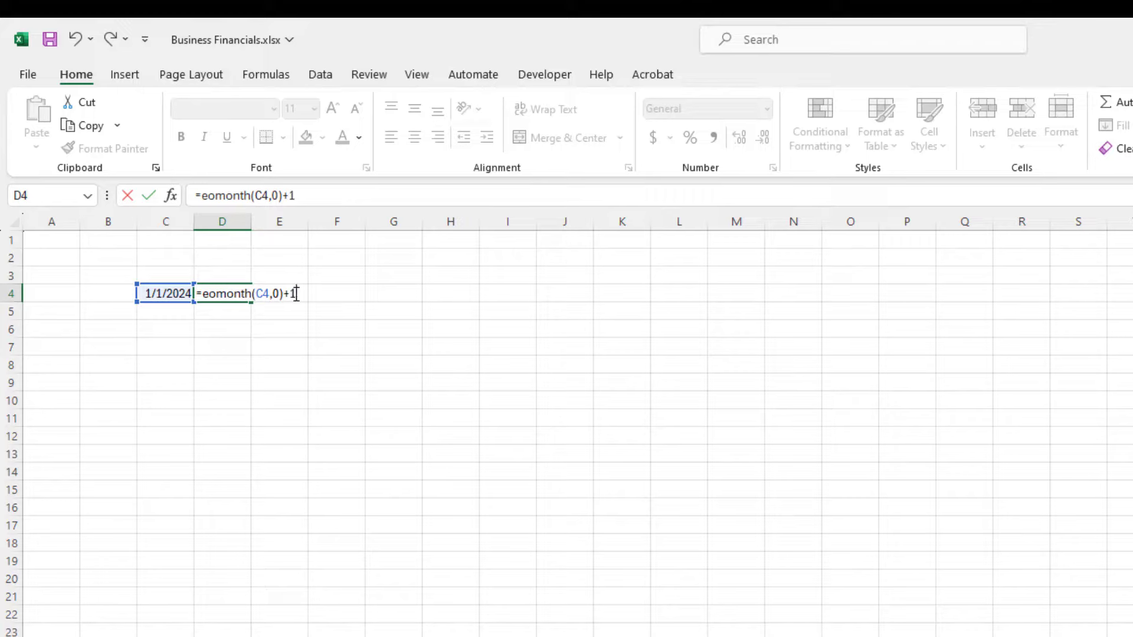
pyautogui.press('Return')
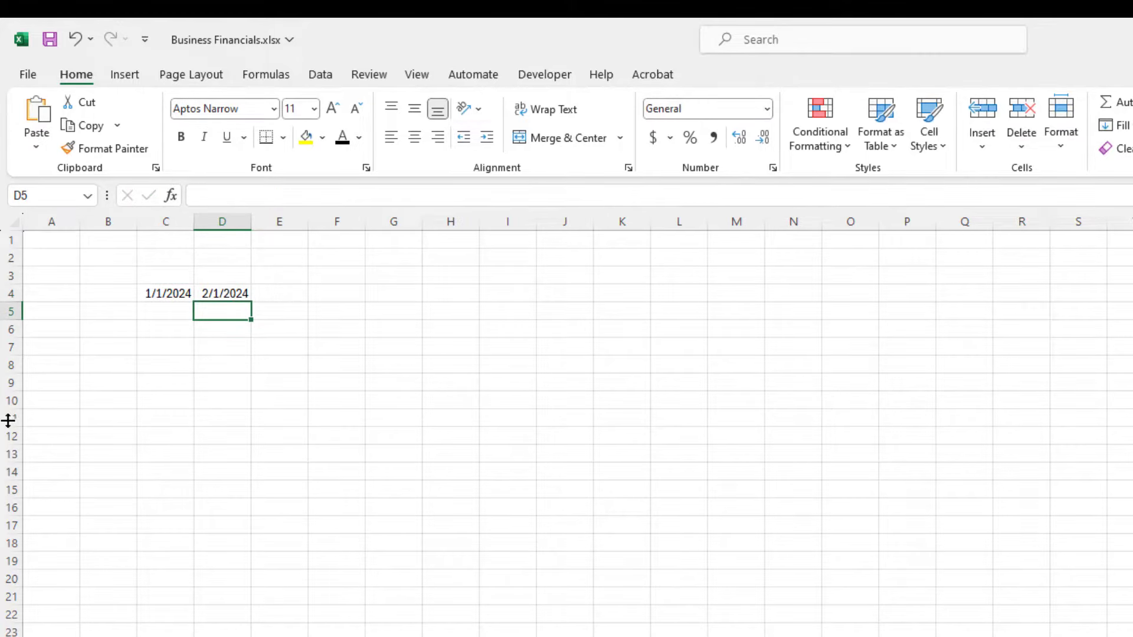
# Fill the D4 month-start formula across row 4 through column N.
pyautogui.click(223, 289)
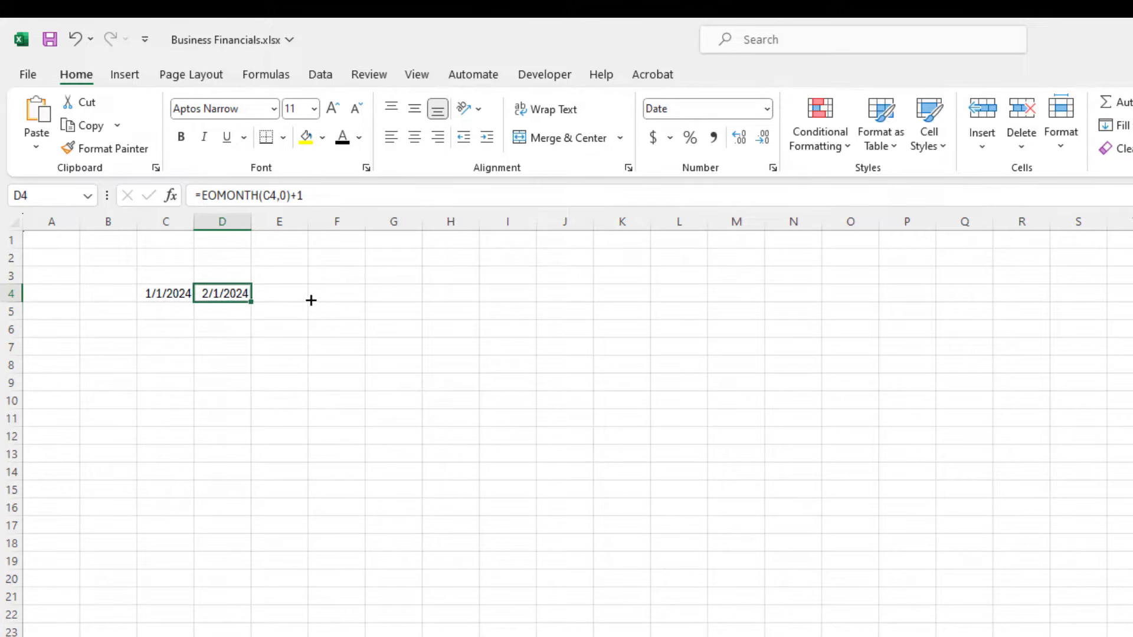
pyautogui.moveTo(311, 301); pyautogui.dragTo(792, 295)
pyautogui.click(264, 328)
# Enter the formula =EOMONTH(C4,0) in C5 to calculate the month-end date for the date above.
pyautogui.click(185, 313)
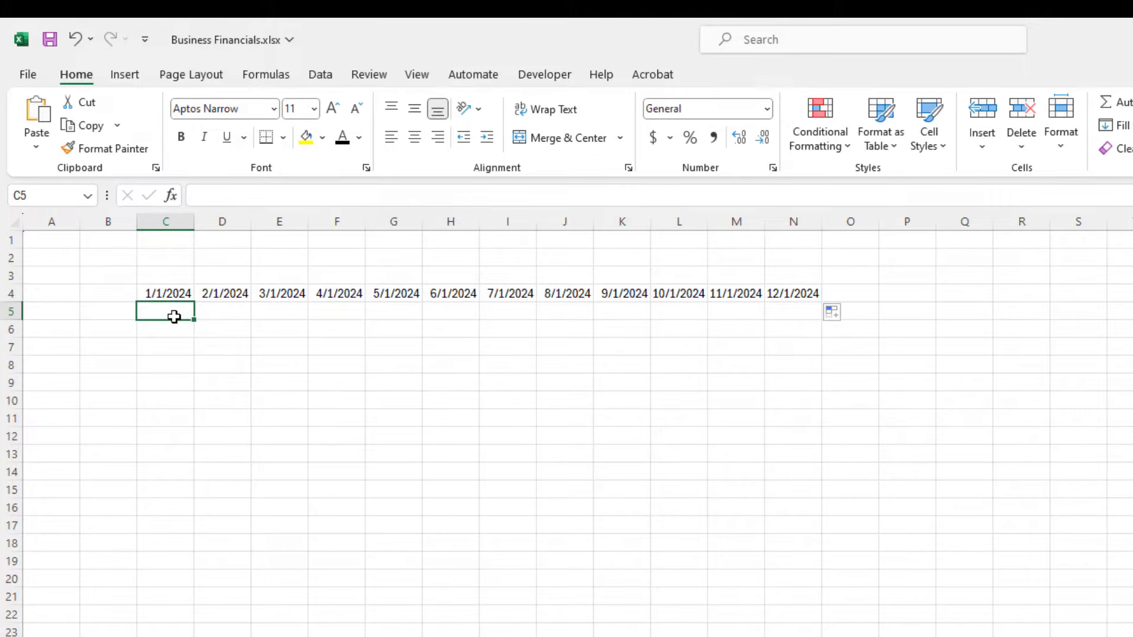
pyautogui.write('=')
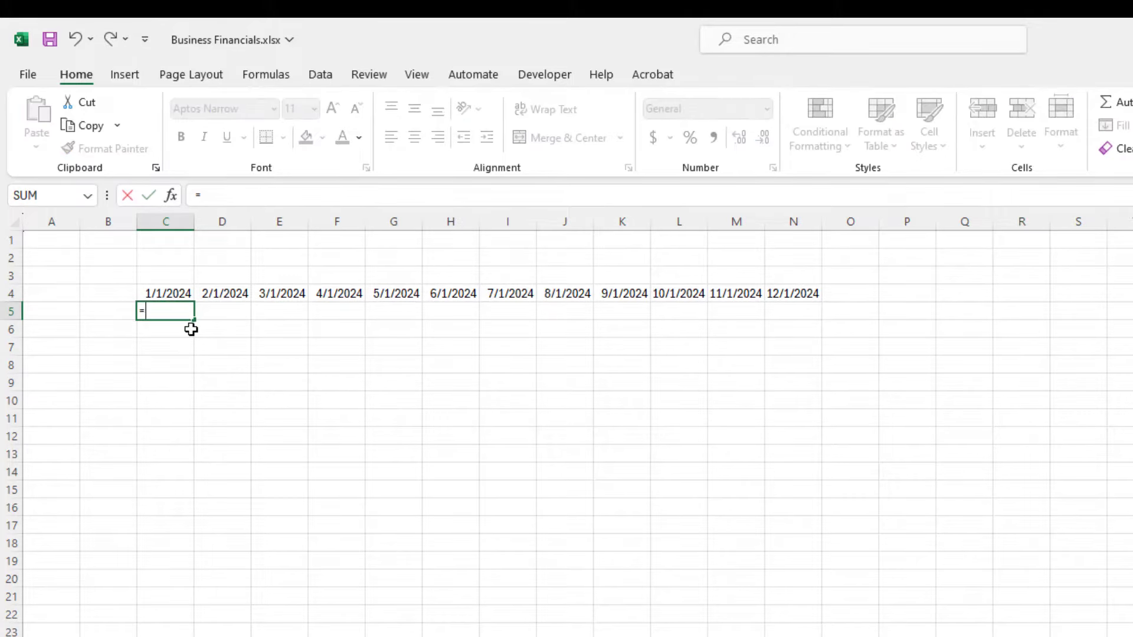
pyautogui.press('Up')
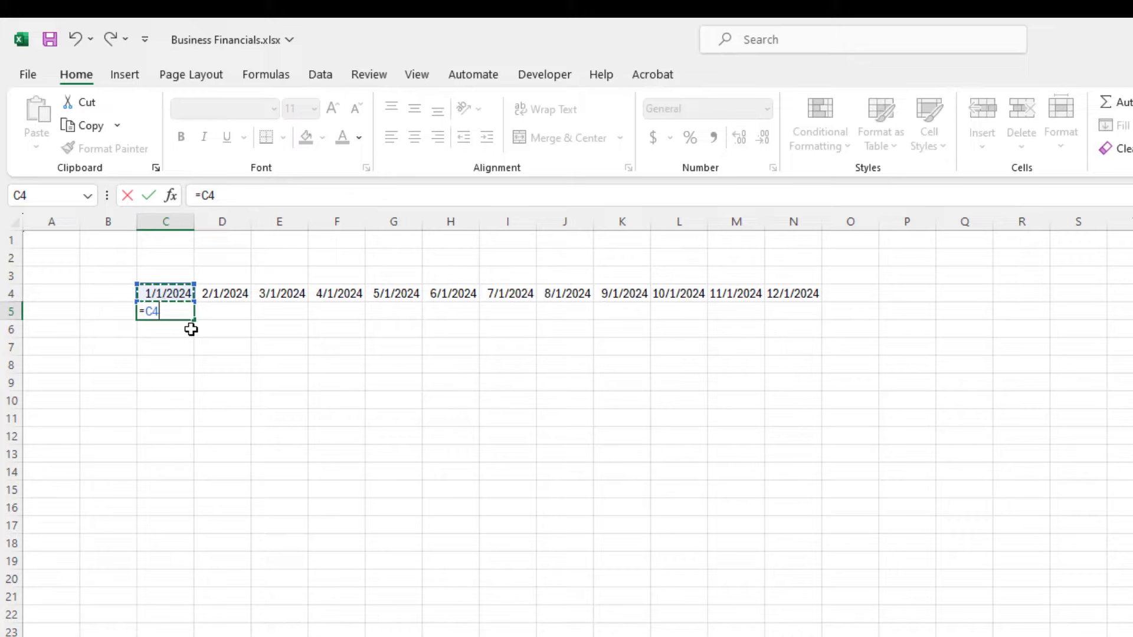
pyautogui.press('BackSpace')
pyautogui.press('BackSpace')
pyautogui.write('eom')
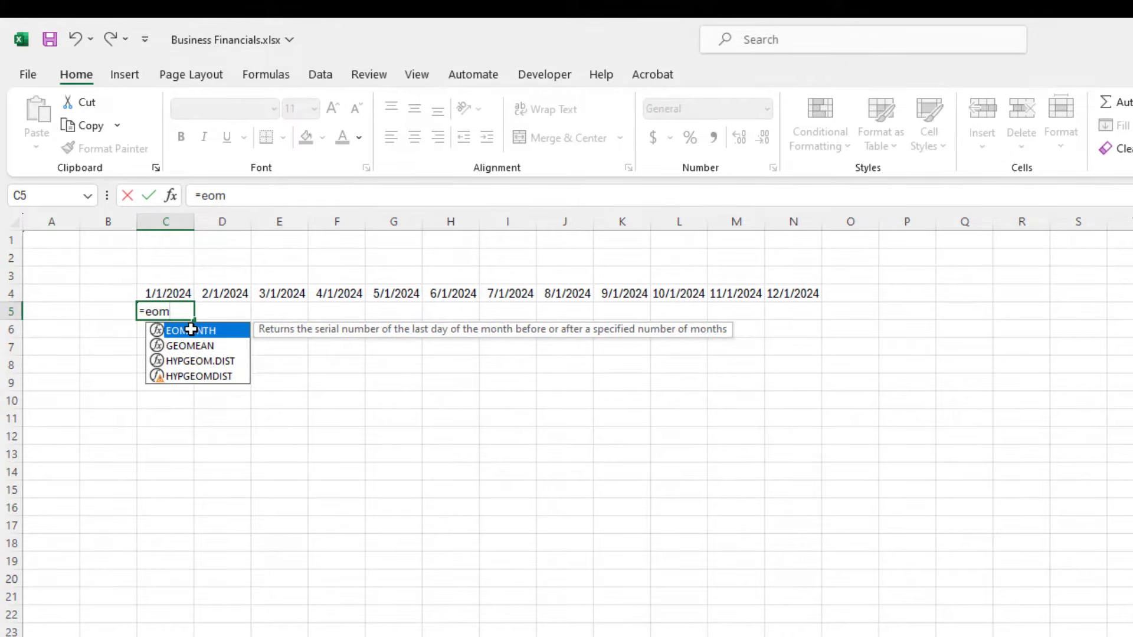
pyautogui.doubleClick(191, 330)
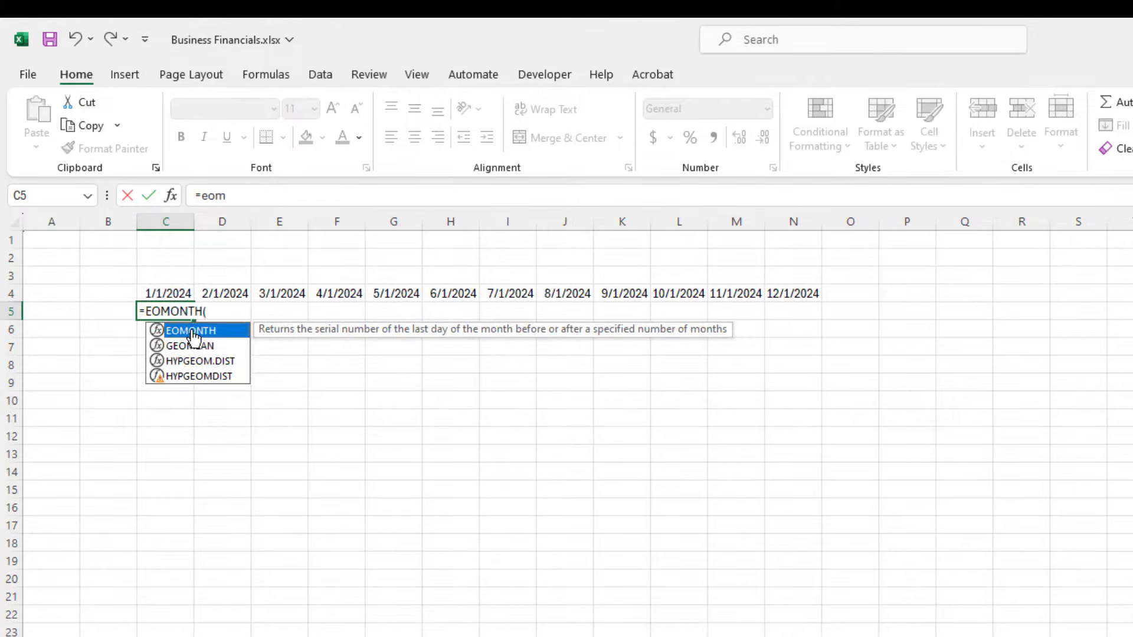
pyautogui.click(173, 297)
pyautogui.write(',0')
pyautogui.press('Return')
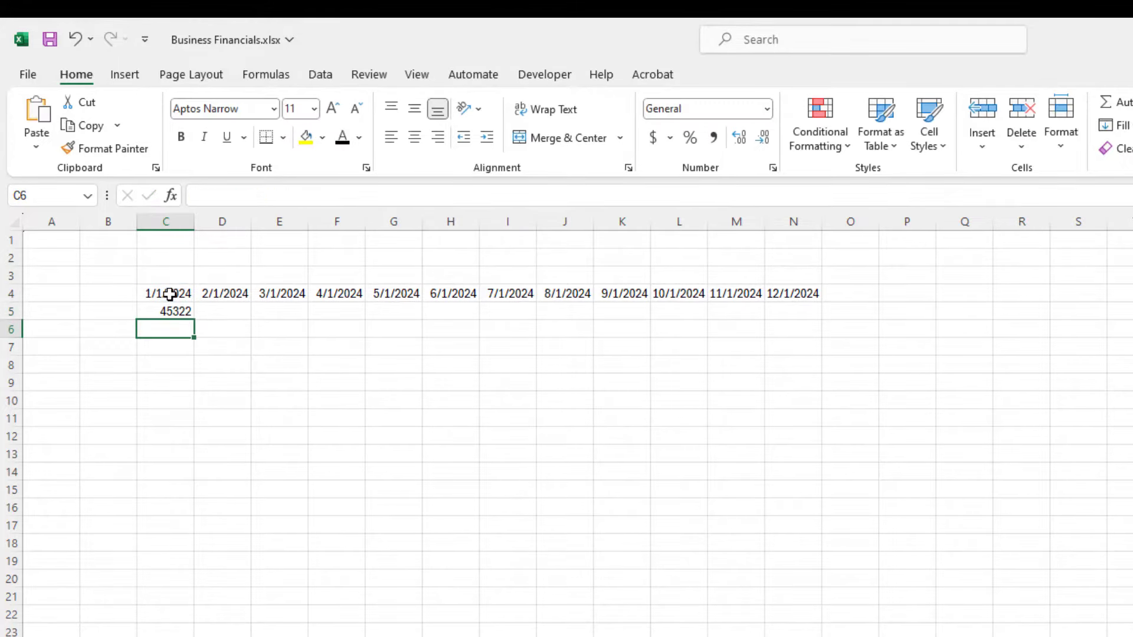
# Copy the month-end formula from C5 across row 5 through N5.
pyautogui.press('Up')
pyautogui.hotkey('ctrl', 'c')
pyautogui.hotkey('shift', 'Right')
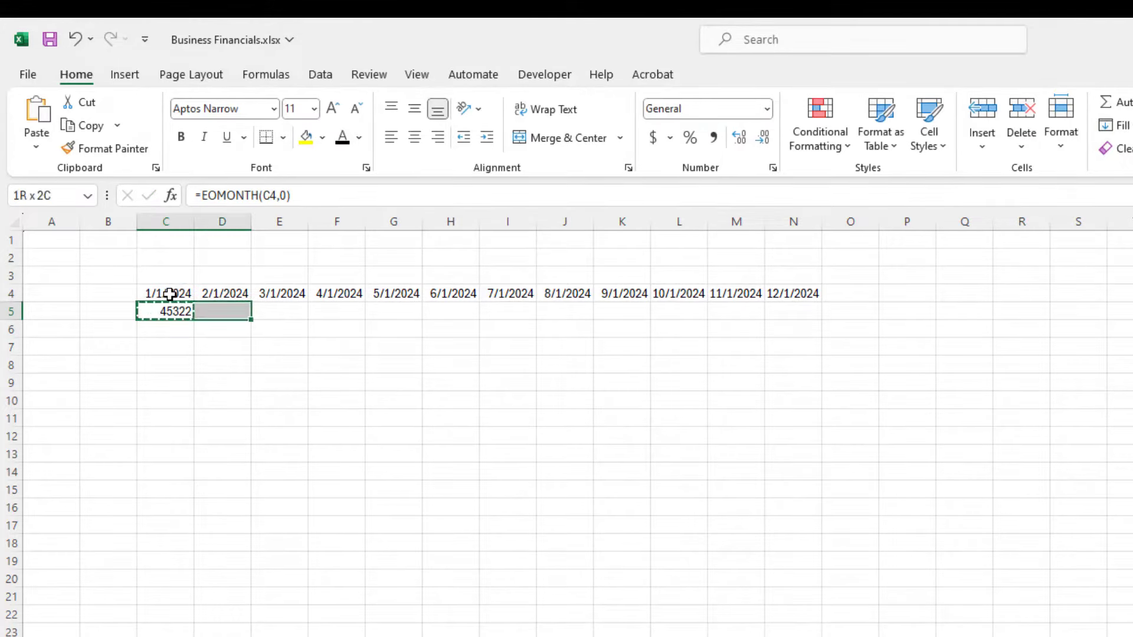
pyautogui.hotkey('shift', 'Right')
pyautogui.hotkey('shift', 'Right')
pyautogui.hotkey('shift', 'Right')
pyautogui.hotkey('shift', 'Right')
pyautogui.hotkey('shift', 'Right')
pyautogui.hotkey('shift', 'Right')
pyautogui.hotkey('shift', 'Right')
pyautogui.hotkey('shift', 'Right')
pyautogui.hotkey('shift', 'Right')
pyautogui.hotkey('shift', 'Right')
pyautogui.hotkey('shift', 'Right')
pyautogui.hotkey('shift', 'Right')
pyautogui.hotkey('shift', 'Left')
pyautogui.hotkey('shift', 'Left')
pyautogui.hotkey('ctrl', 'v')
# Paste only the date formatting of C4:N4 onto the month-end dates in C5:N5.
pyautogui.click(170, 294)
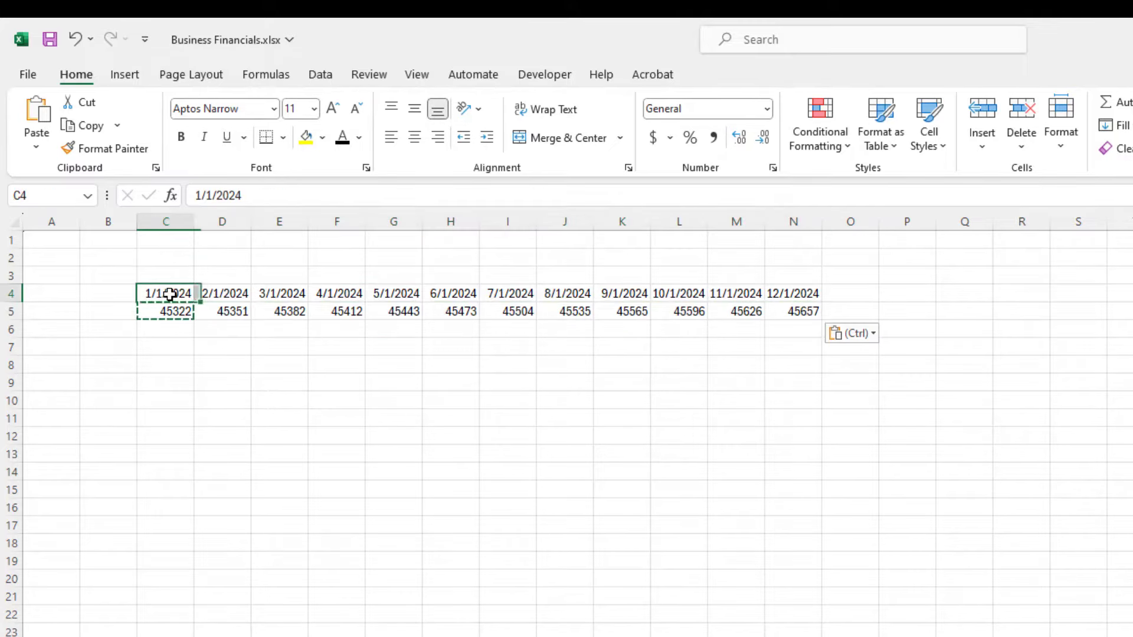
pyautogui.hotkey('ctrl', 'shift', 'Right')
pyautogui.hotkey('ctrl', 'c')
pyautogui.press('Down')
pyautogui.hotkey('ctrl', 'alt', 'v')
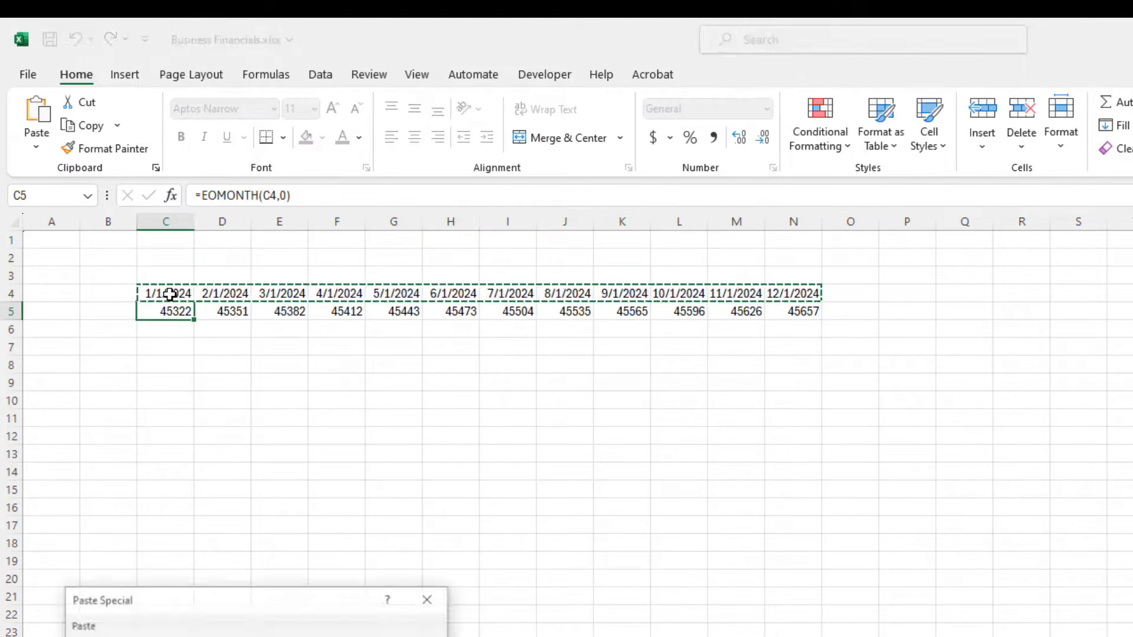
pyautogui.press('t')
pyautogui.press('Return')
pyautogui.press('Escape')
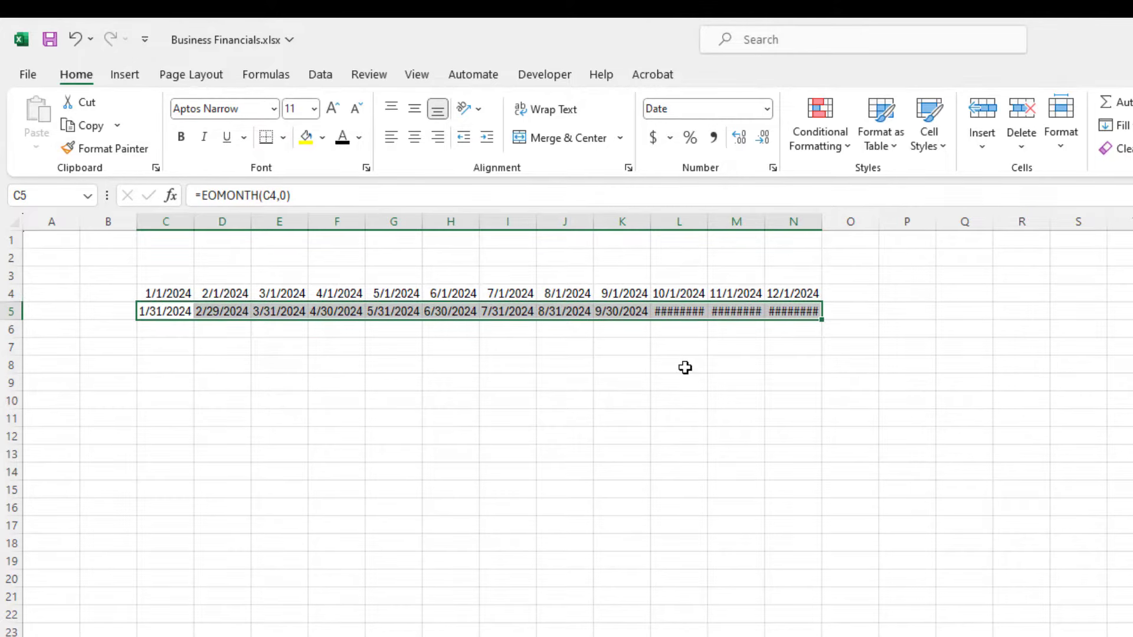
pyautogui.press('Up')
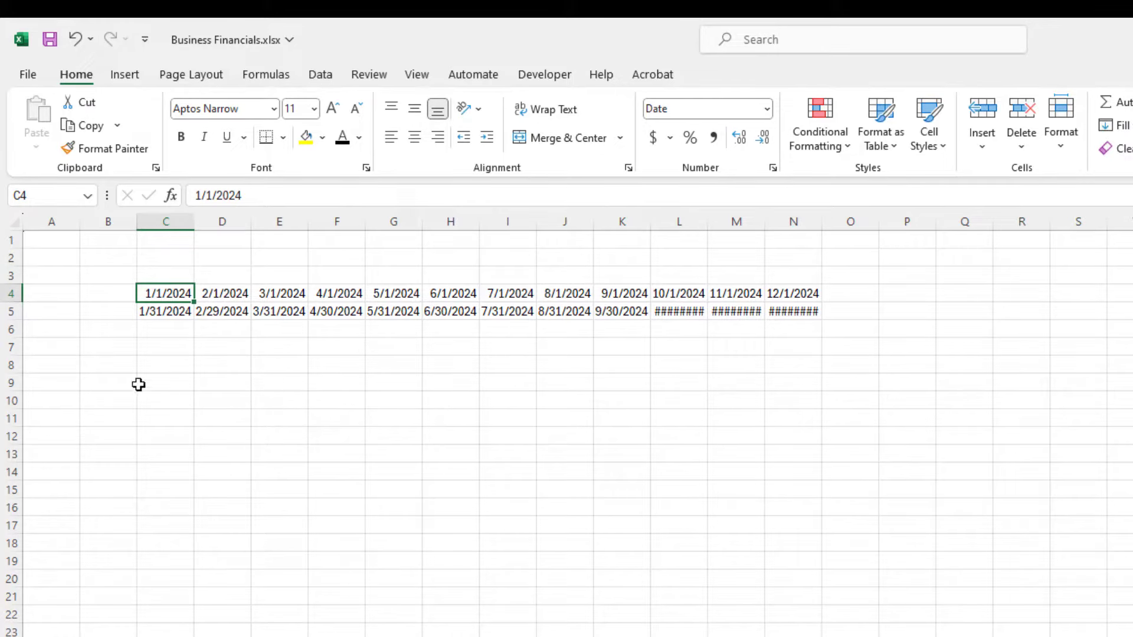
# Enter the row labels "Beginning Cash" in B6 and "Cash Received" in B7.
pyautogui.click(114, 328)
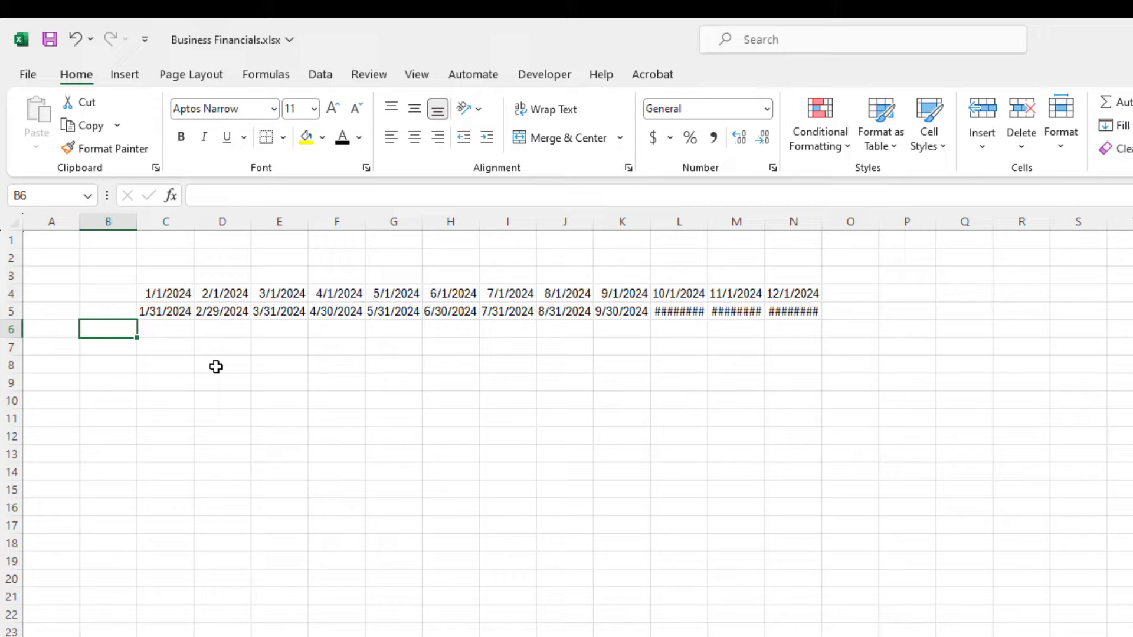
pyautogui.write('Beg')
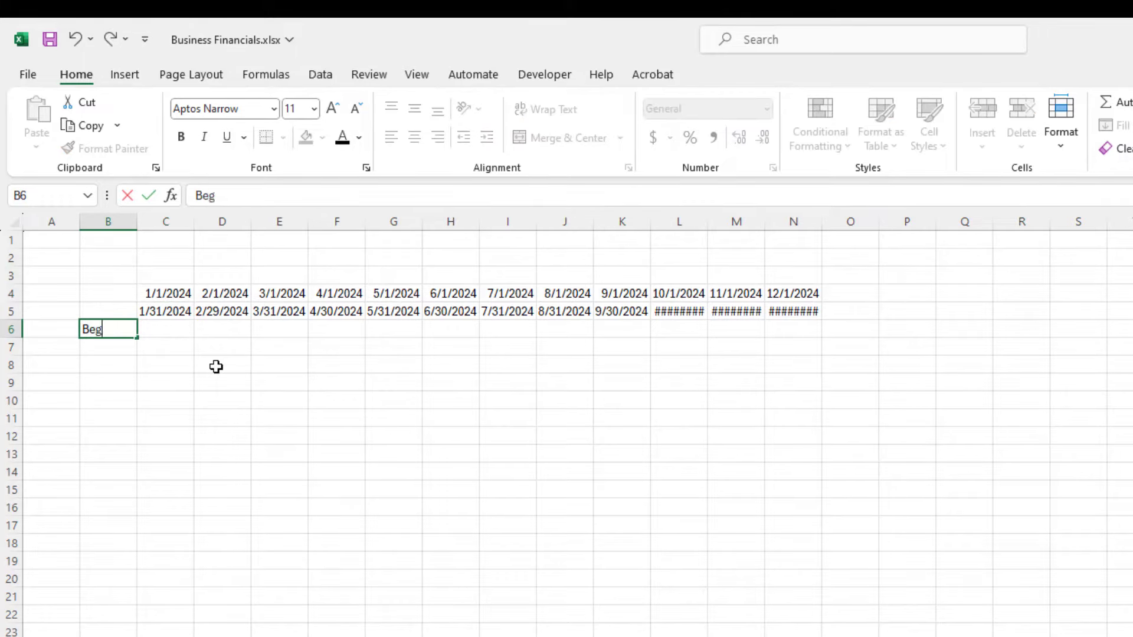
pyautogui.write('inning Cash')
pyautogui.press('Return')
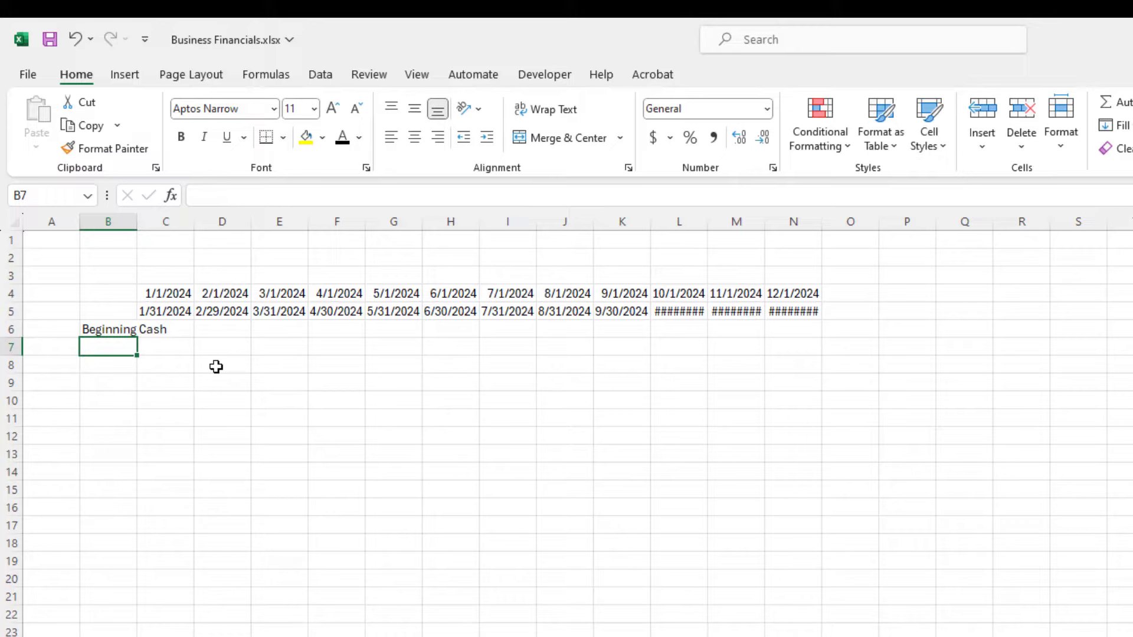
pyautogui.write('Cash Received')
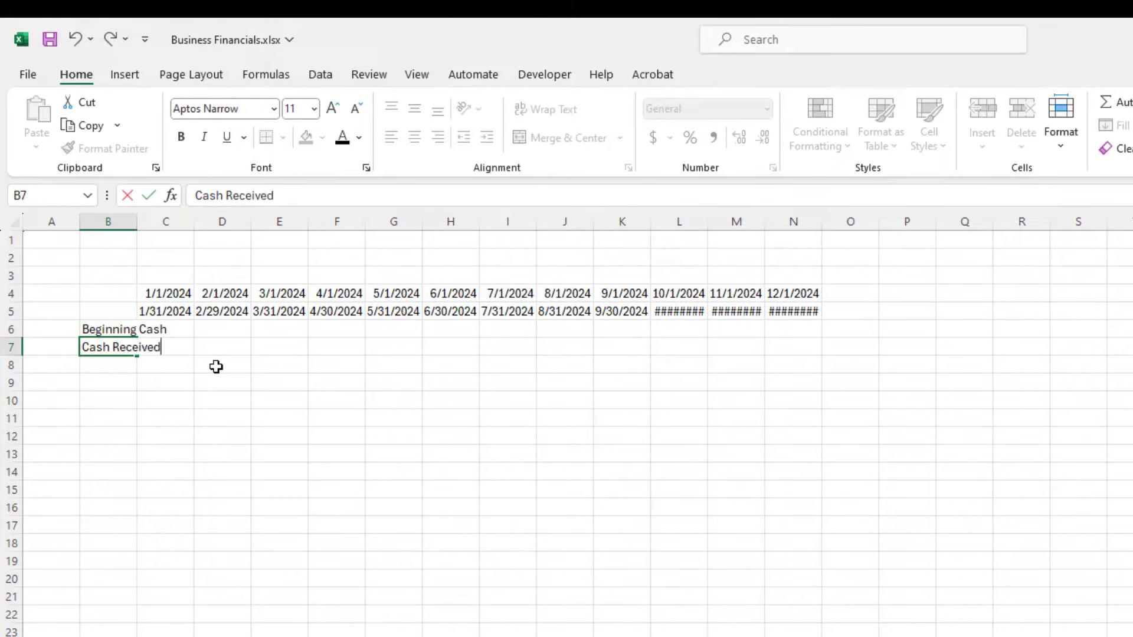
pyautogui.press('Return')
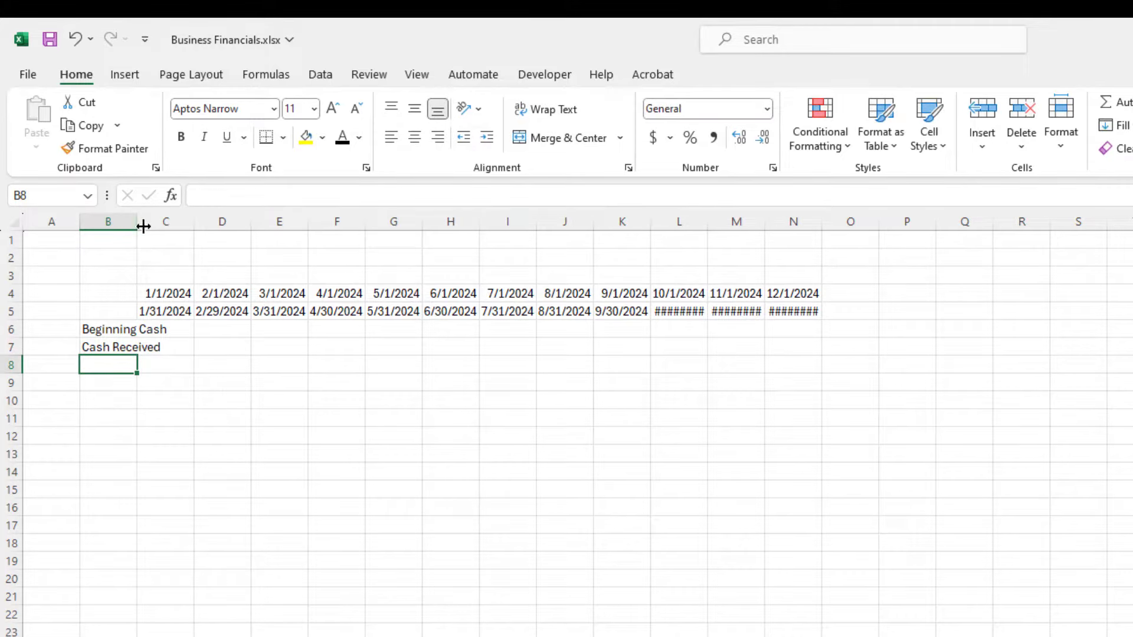
# Widen column B to fit its labels and paste the copied list of sales revenue items starting at B8.
pyautogui.moveTo(138, 222); pyautogui.dragTo(294, 222)
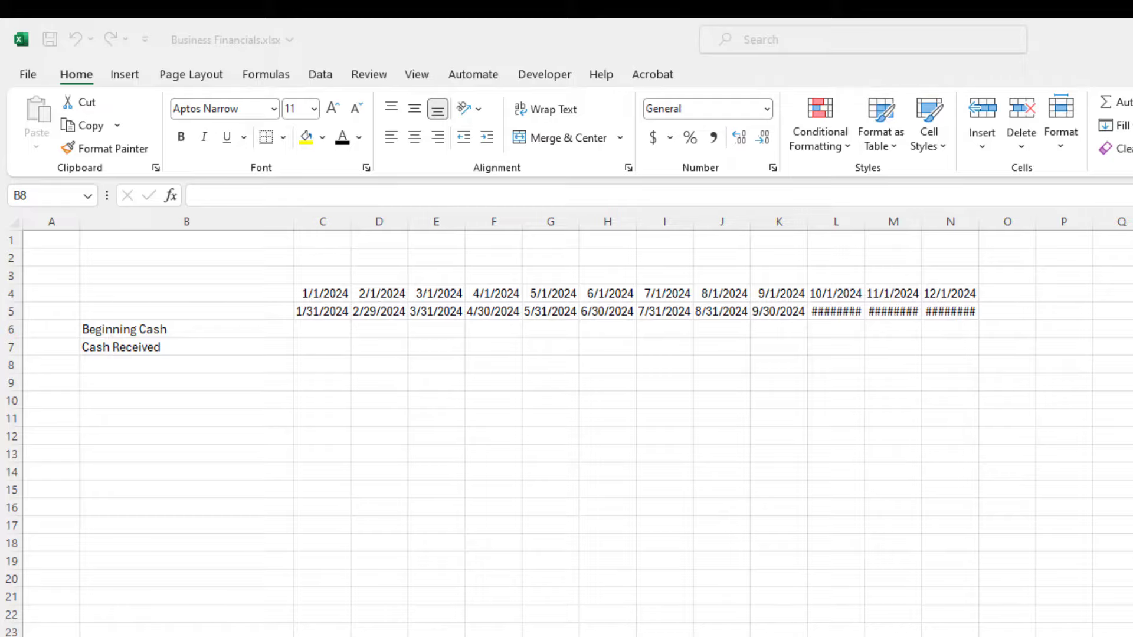
pyautogui.click(214, 364)
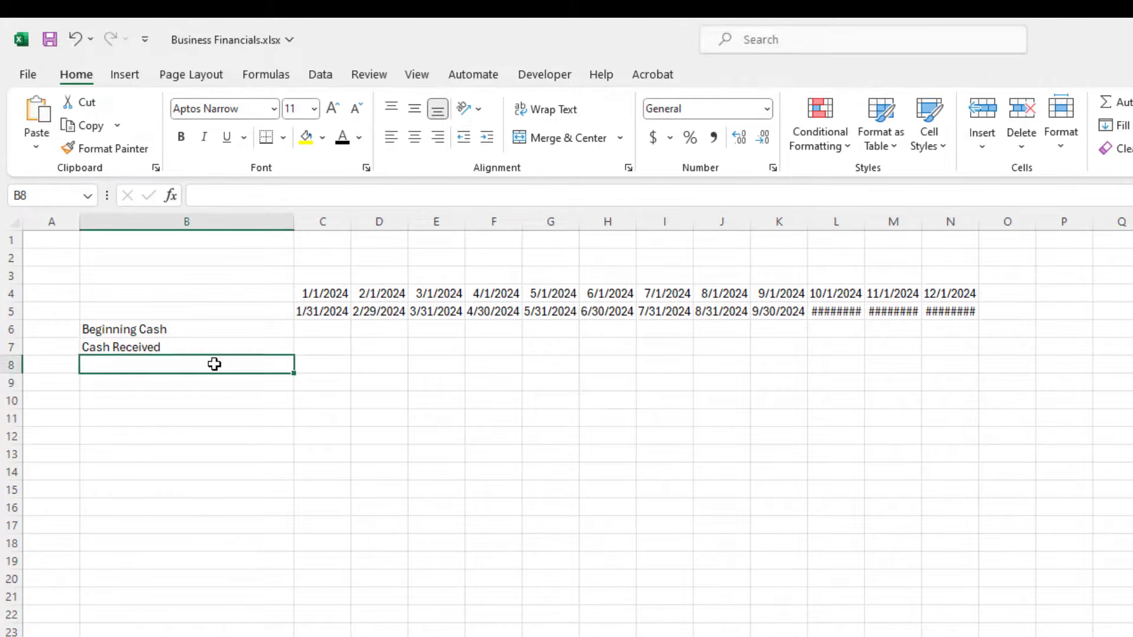
pyautogui.hotkey('ctrl', 'v')
# Delete the blank cells B10:B13 between Online Sales and Affiliate Income, shifting the cells below up.
pyautogui.moveTo(236, 400); pyautogui.dragTo(236, 455)
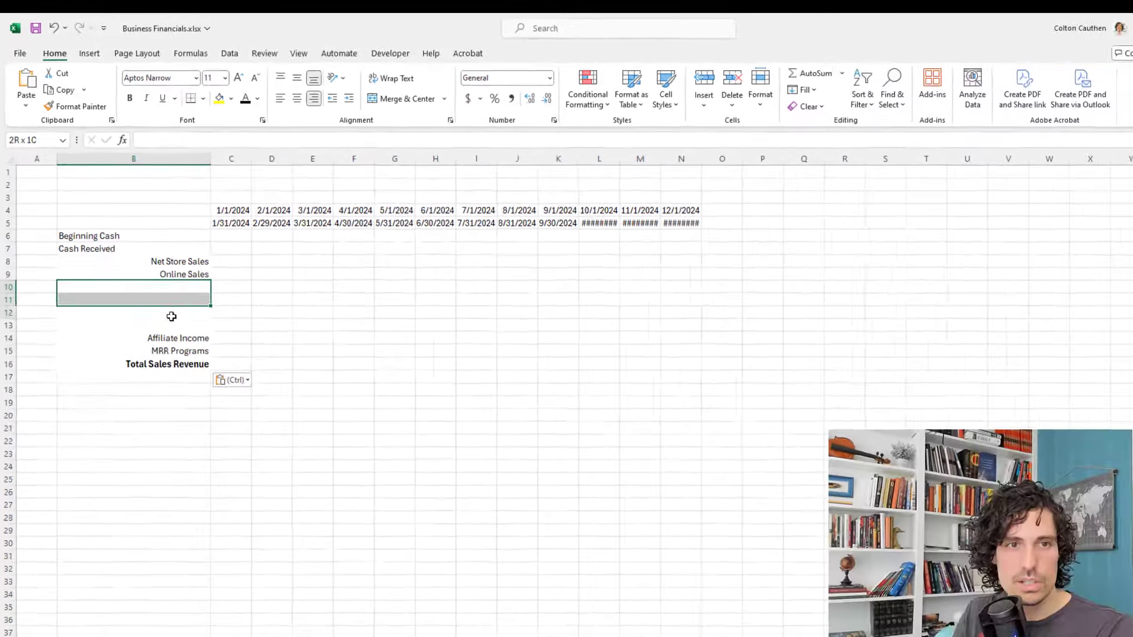
pyautogui.hotkey('alt', 'h')
pyautogui.press('d')
pyautogui.press('d')
pyautogui.press('u')
pyautogui.press('Return')
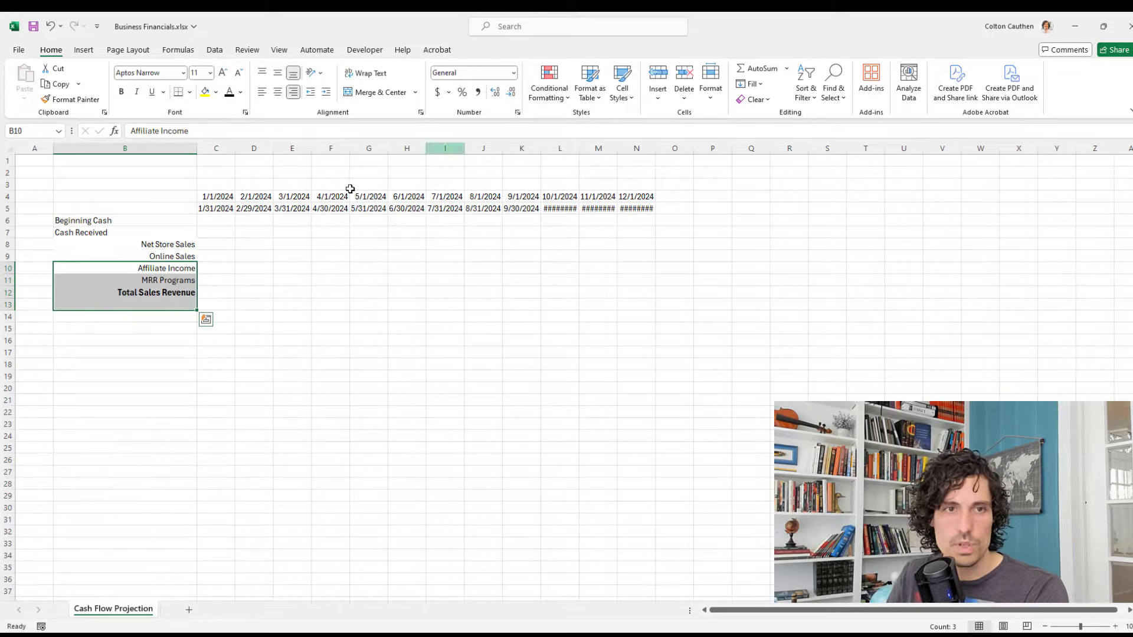
pyautogui.click(172, 248)
pyautogui.click(177, 256)
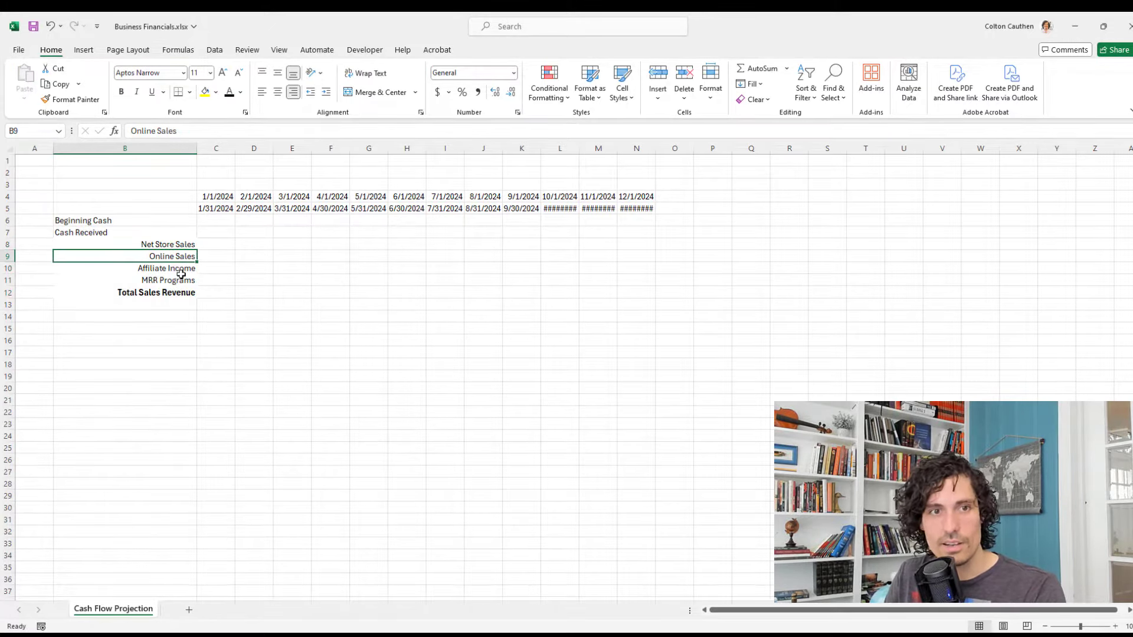
pyautogui.click(181, 278)
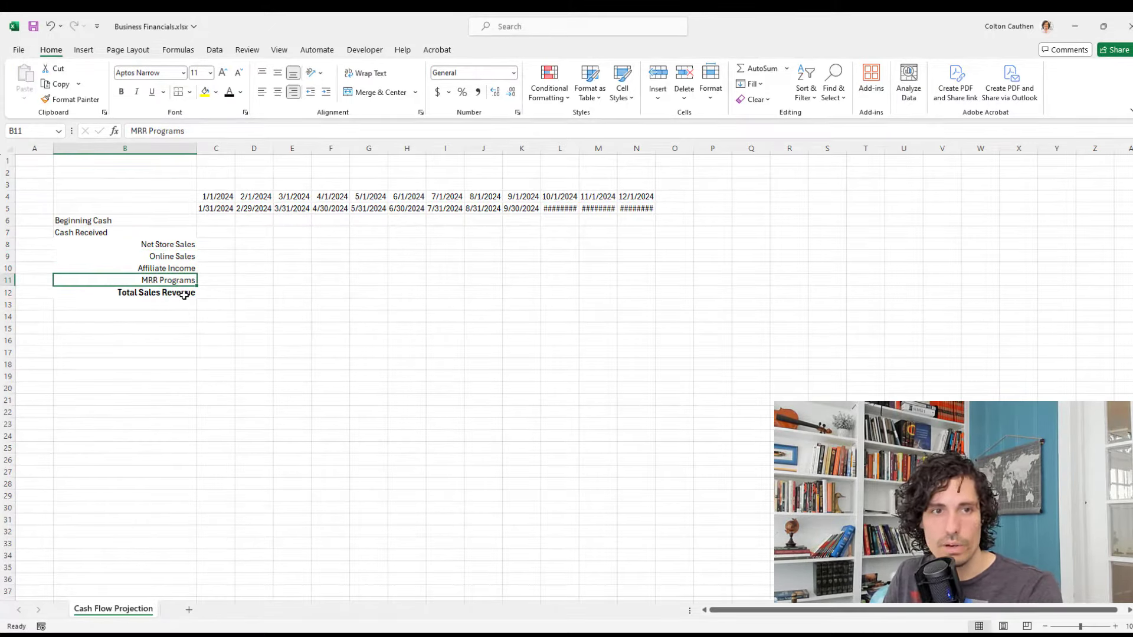
pyautogui.click(184, 295)
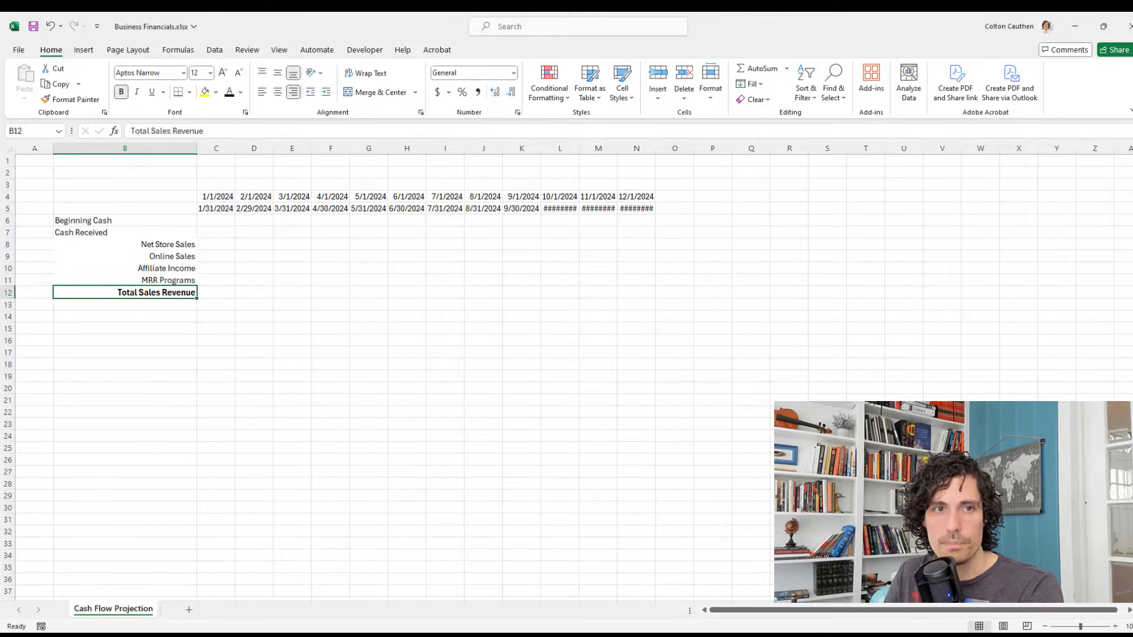
# Enter the row label "Cash Spent" in B14, below the Total Sales Revenue row.
pyautogui.click(83, 232)
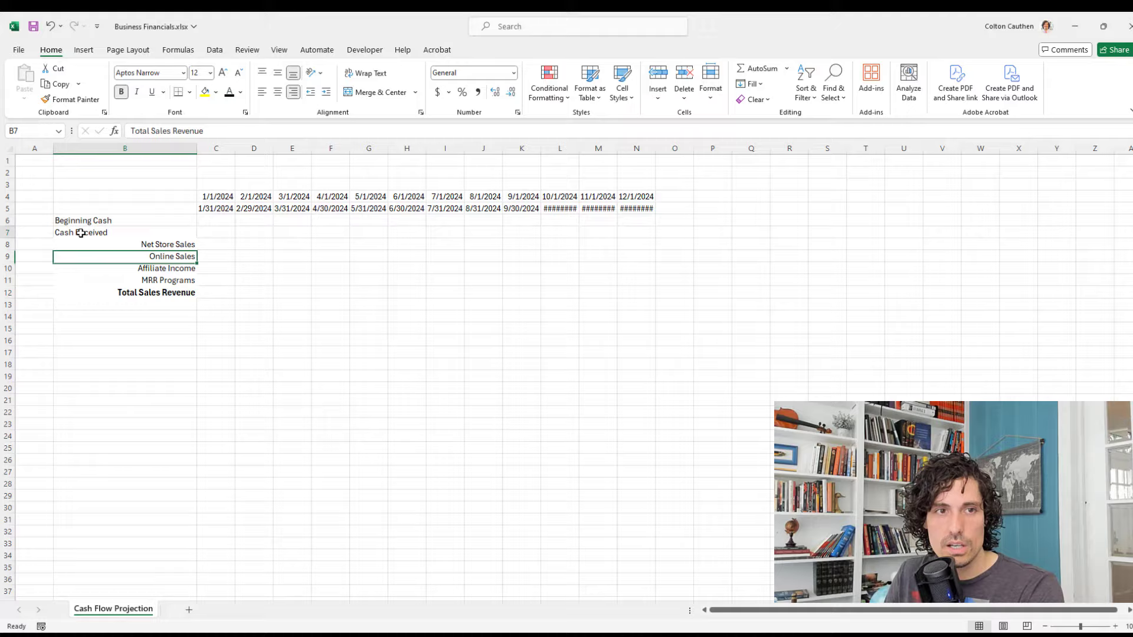
pyautogui.click(102, 318)
pyautogui.write('Cash Spe')
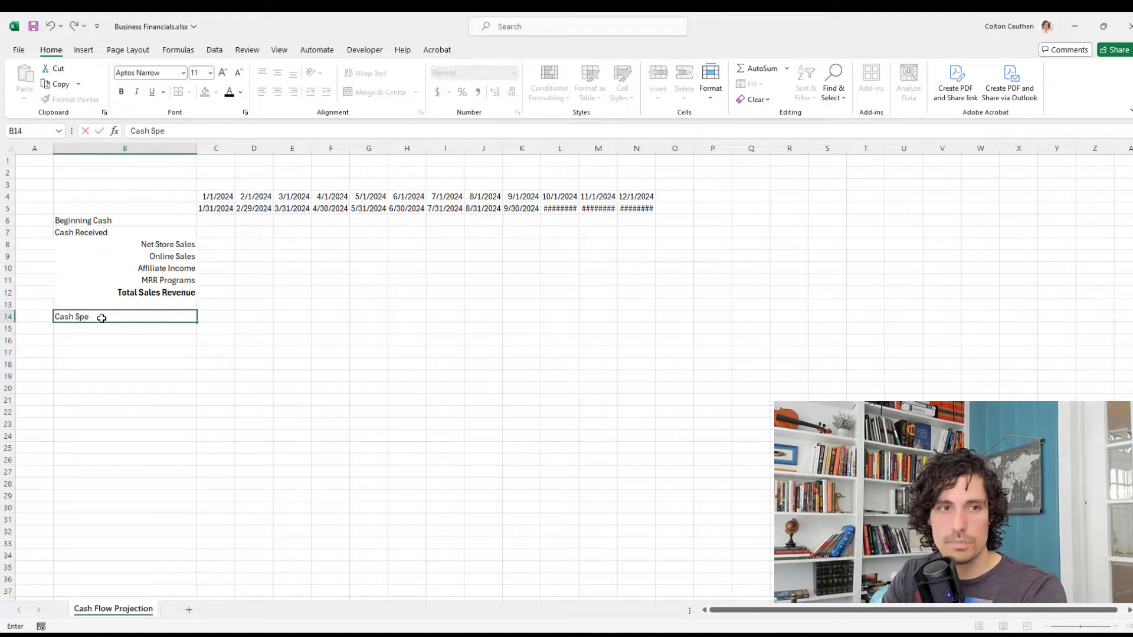
pyautogui.write('nt')
pyautogui.press('Return')
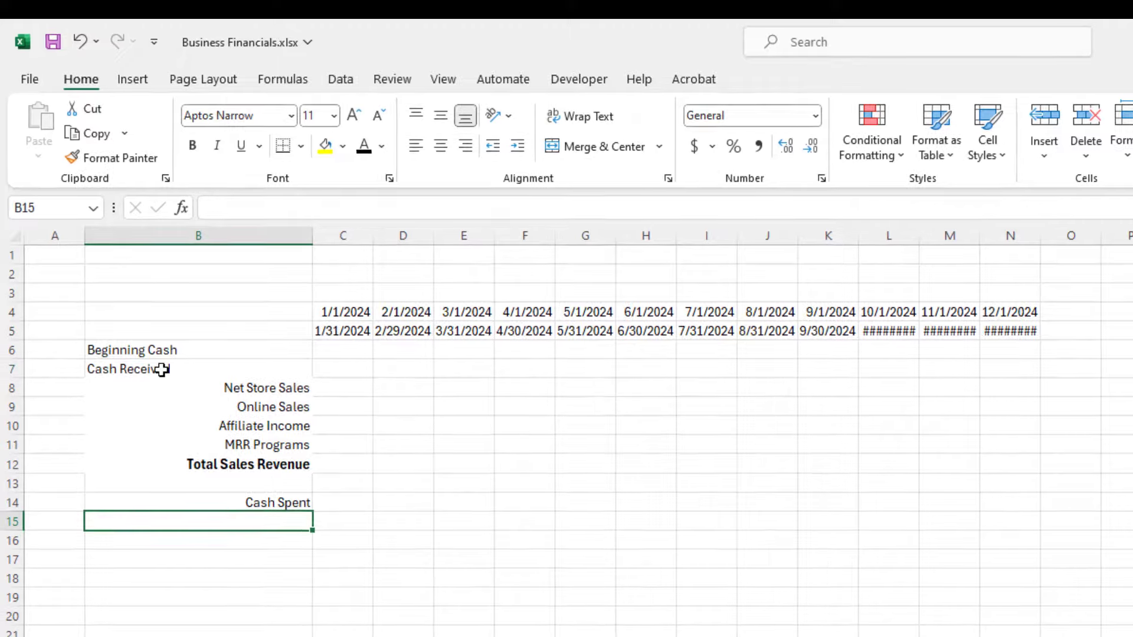
# Copy the formatting of the Cash Received label in B7 onto the Cash Spent label in B14.
pyautogui.click(102, 233)
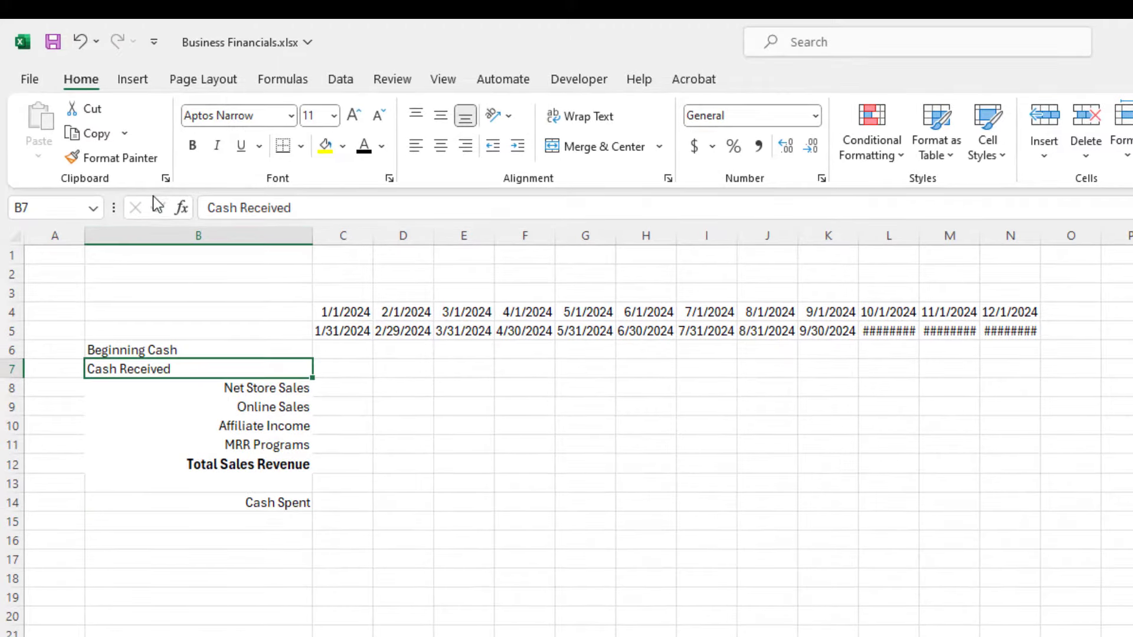
pyautogui.click(122, 166)
pyautogui.click(215, 502)
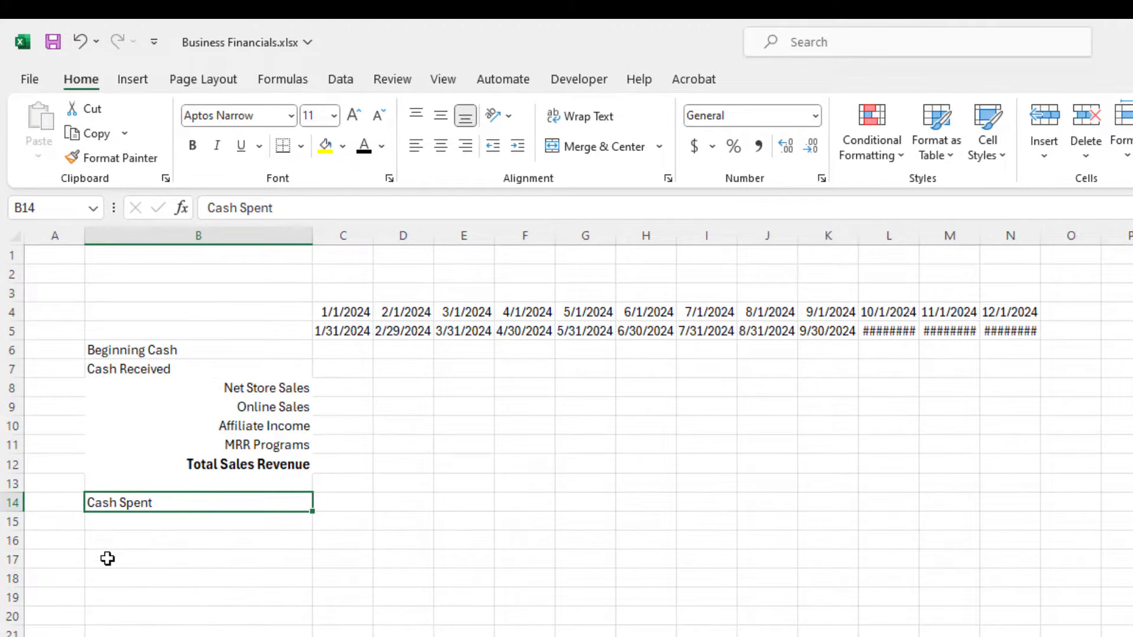
# Paste the copied list of expense items starting at B15 and delete the blank cells B21:B23 above Sales & Marketing, shifting the cells up.
pyautogui.click(158, 519)
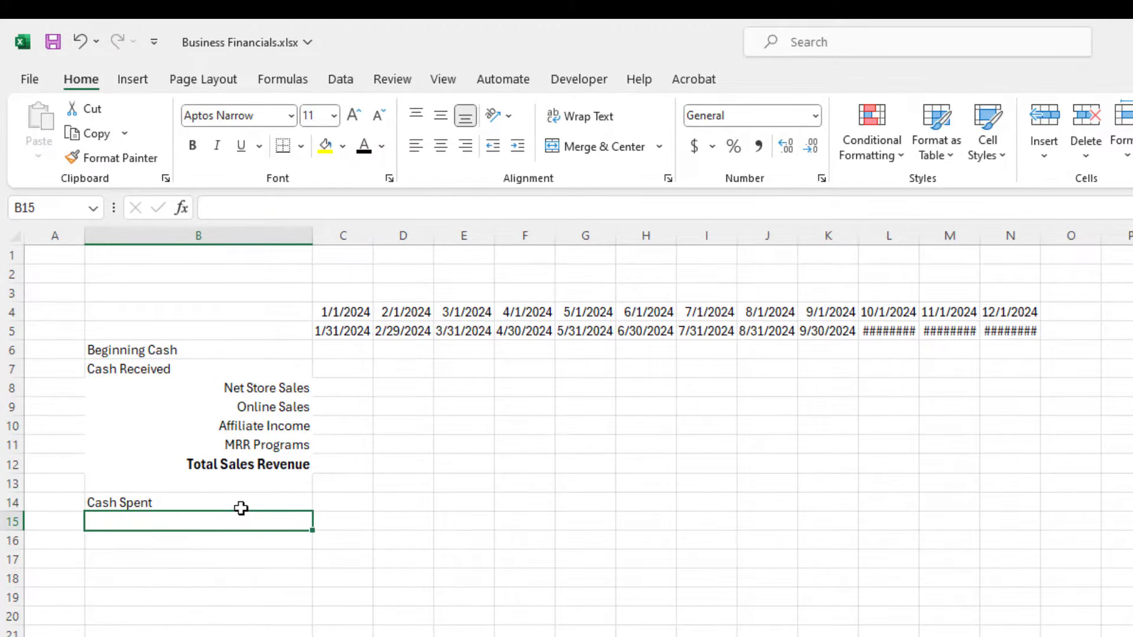
pyautogui.hotkey('alt', 'Tab')
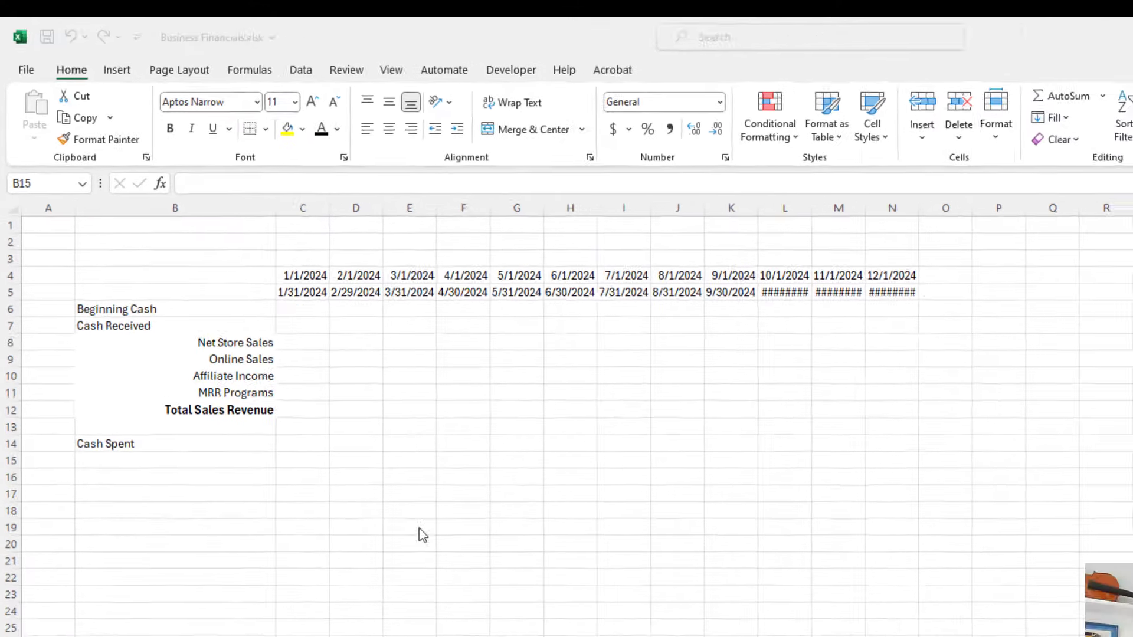
pyautogui.hotkey('alt', 'Tab')
pyautogui.hotkey('ctrl', 'v')
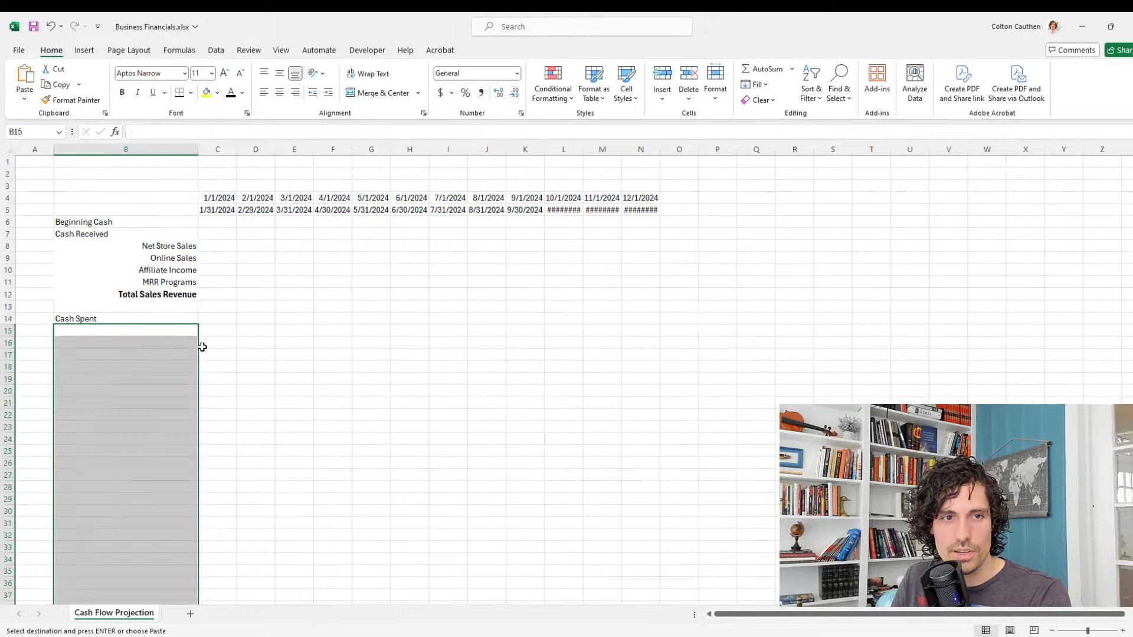
pyautogui.moveTo(168, 401); pyautogui.dragTo(174, 425)
pyautogui.hotkey('ctrl', '-')
pyautogui.press('Return')
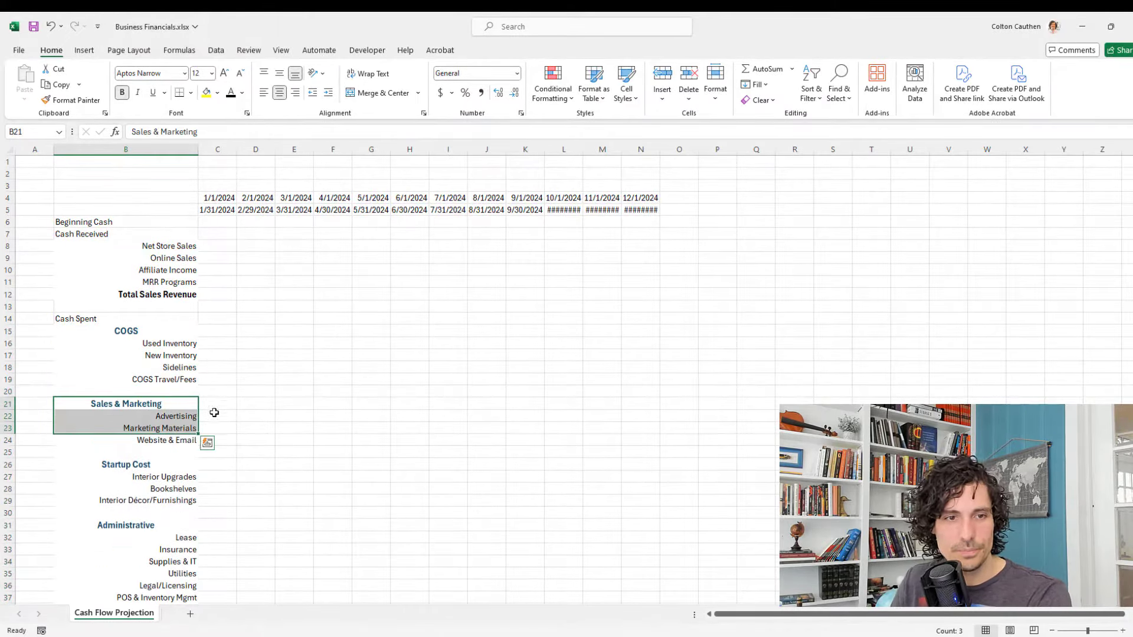
pyautogui.click(216, 406)
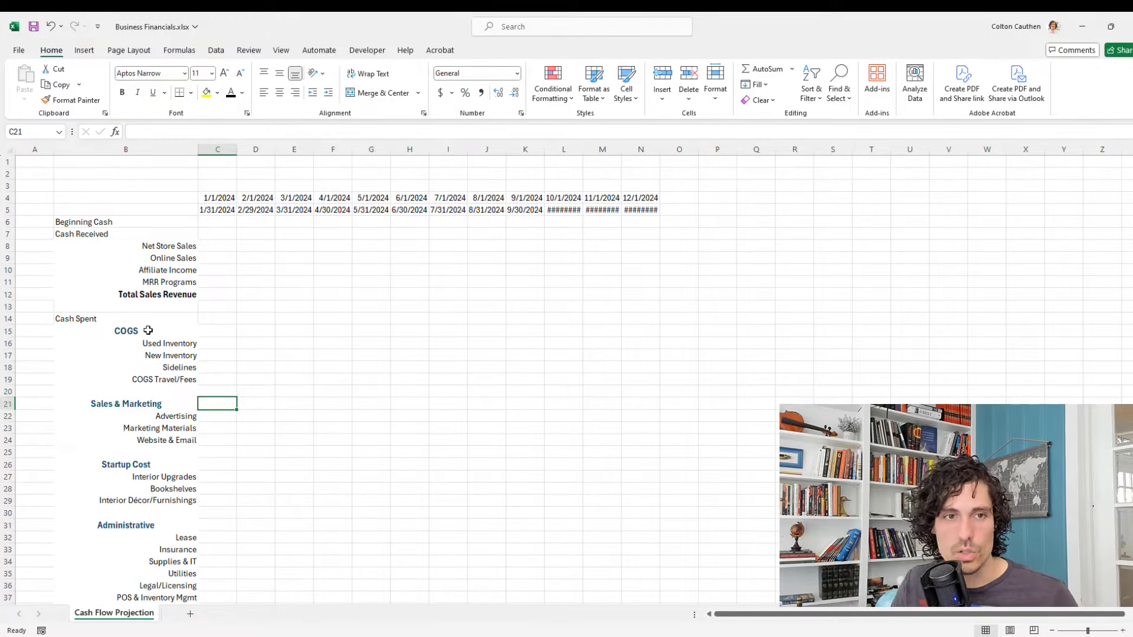
# Review the COGS, Sales & Marketing, Startup Cost and Administrative items under Cash Spent and the month date headers.
pyautogui.click(144, 330)
pyautogui.click(185, 345)
pyautogui.click(184, 356)
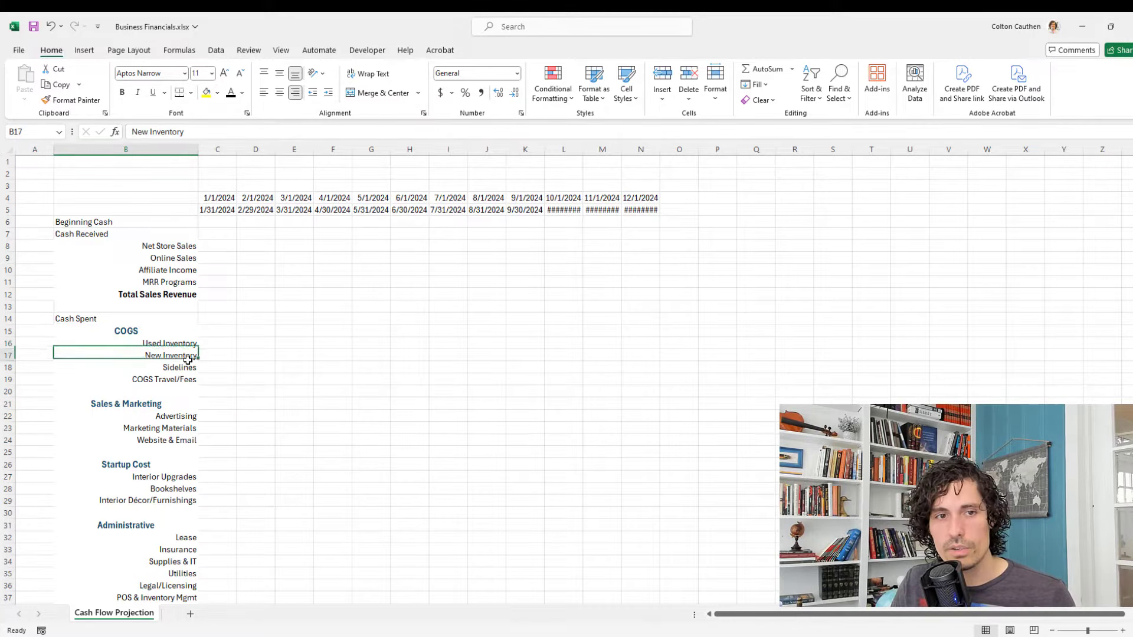
pyautogui.click(186, 367)
pyautogui.click(180, 381)
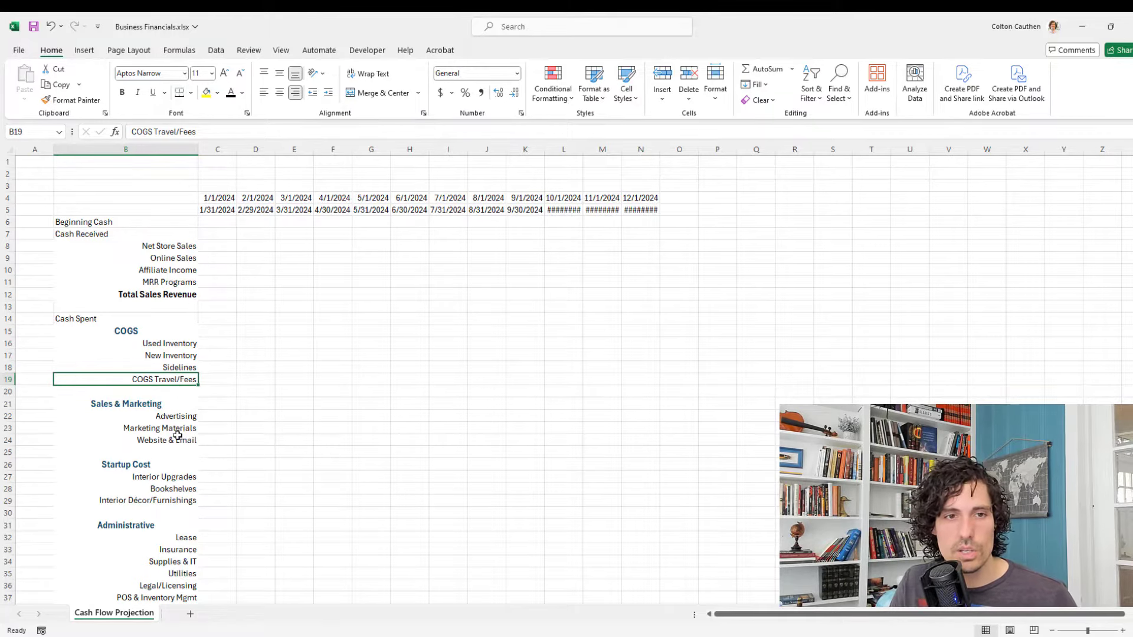
pyautogui.click(151, 406)
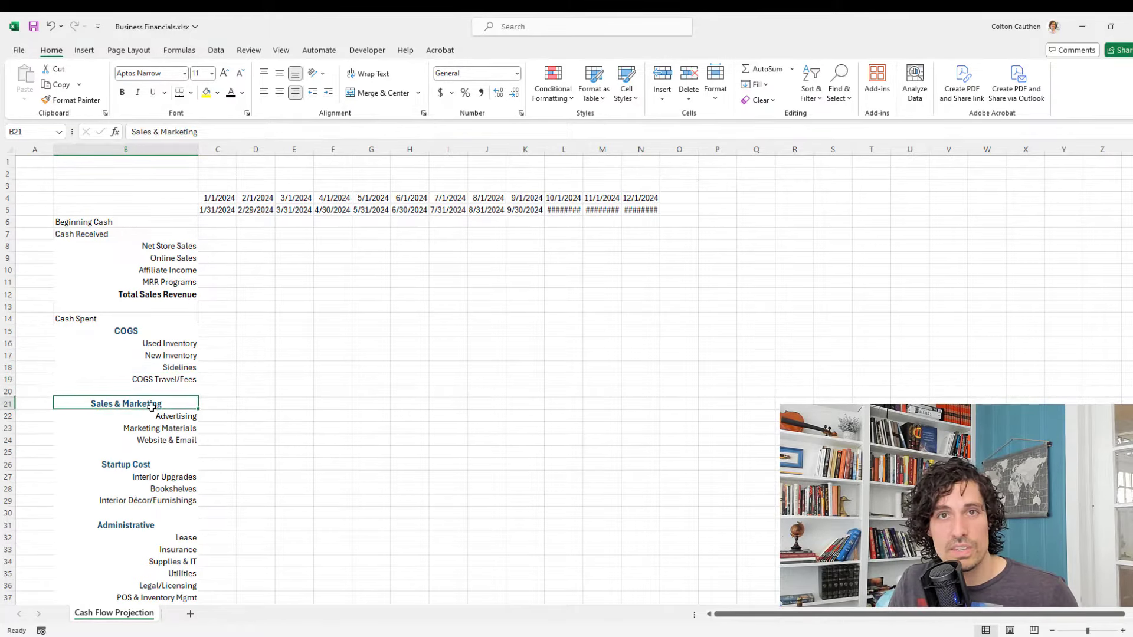
pyautogui.click(155, 464)
pyautogui.click(153, 526)
pyautogui.scroll(-3, 187, 450)
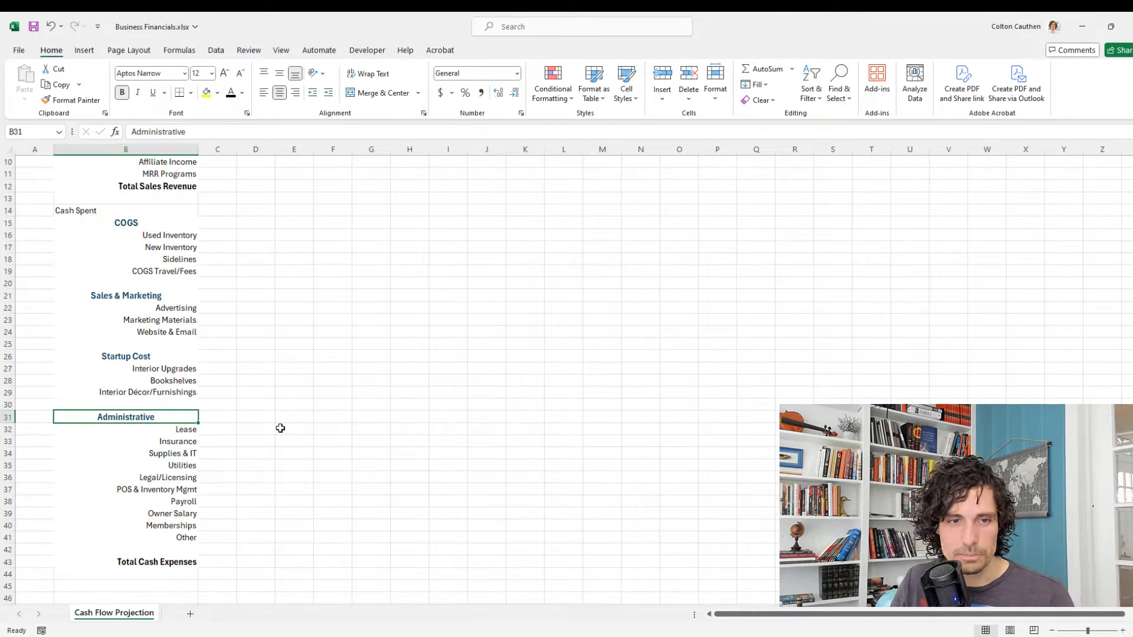
pyautogui.click(178, 307)
pyautogui.click(181, 320)
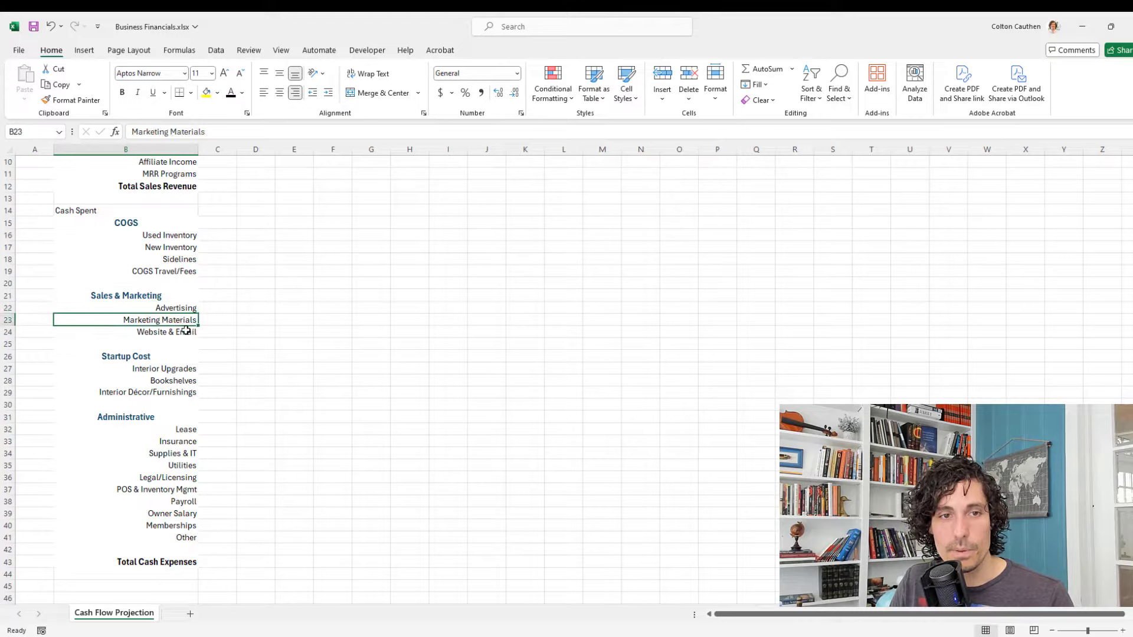
pyautogui.click(177, 332)
pyautogui.click(166, 291)
pyautogui.click(148, 221)
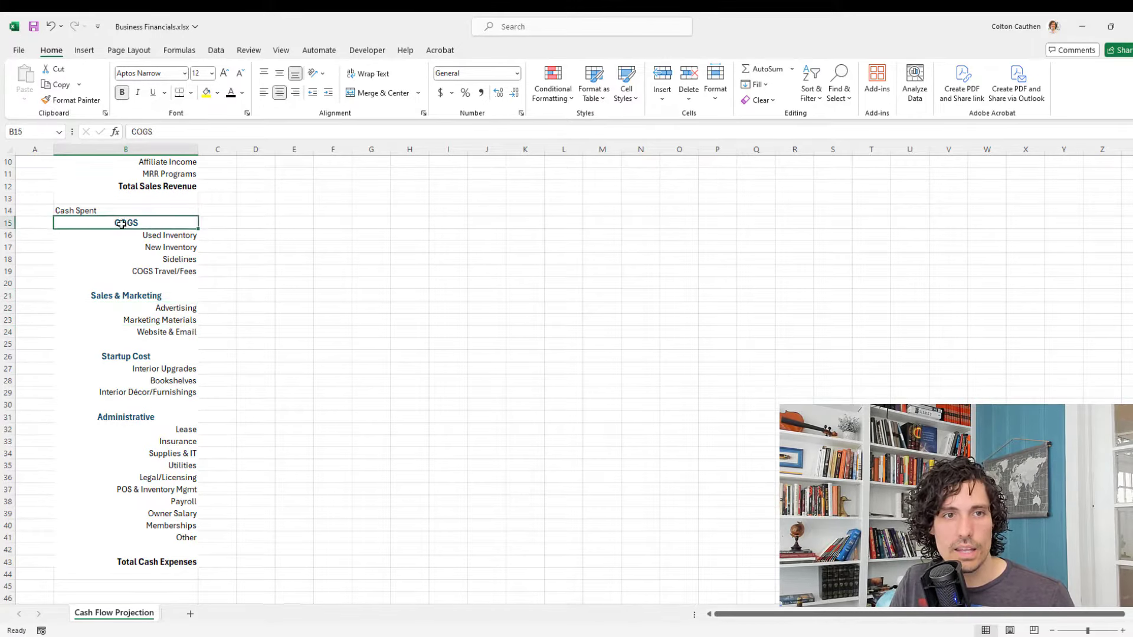
pyautogui.click(142, 294)
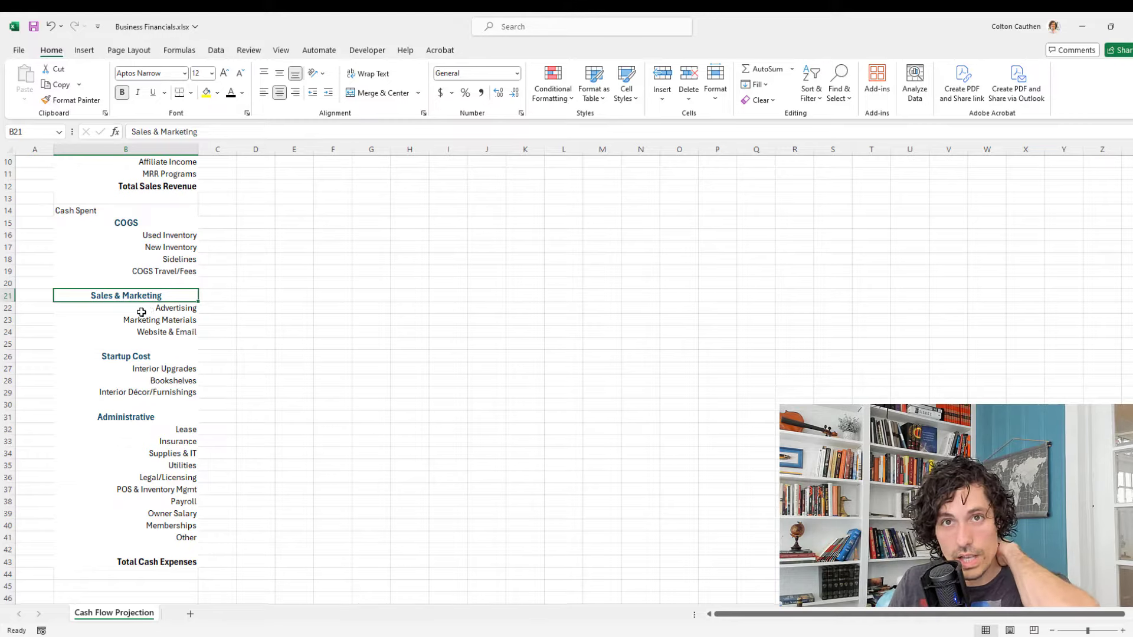
pyautogui.scroll(3, 147, 246)
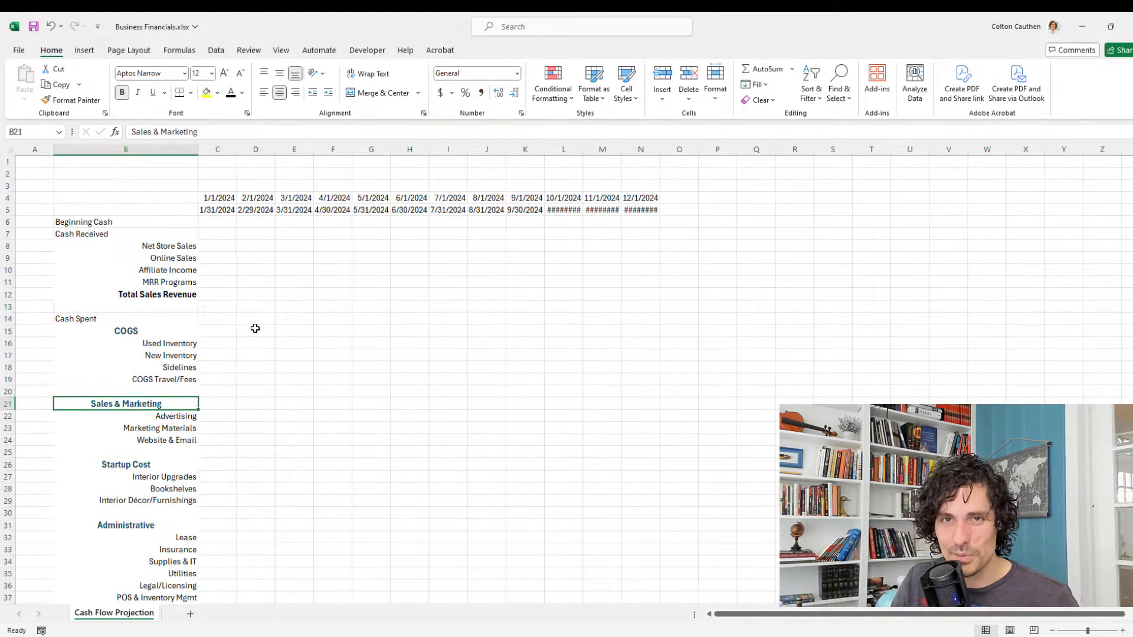
pyautogui.click(299, 306)
pyautogui.moveTo(228, 202); pyautogui.dragTo(218, 210)
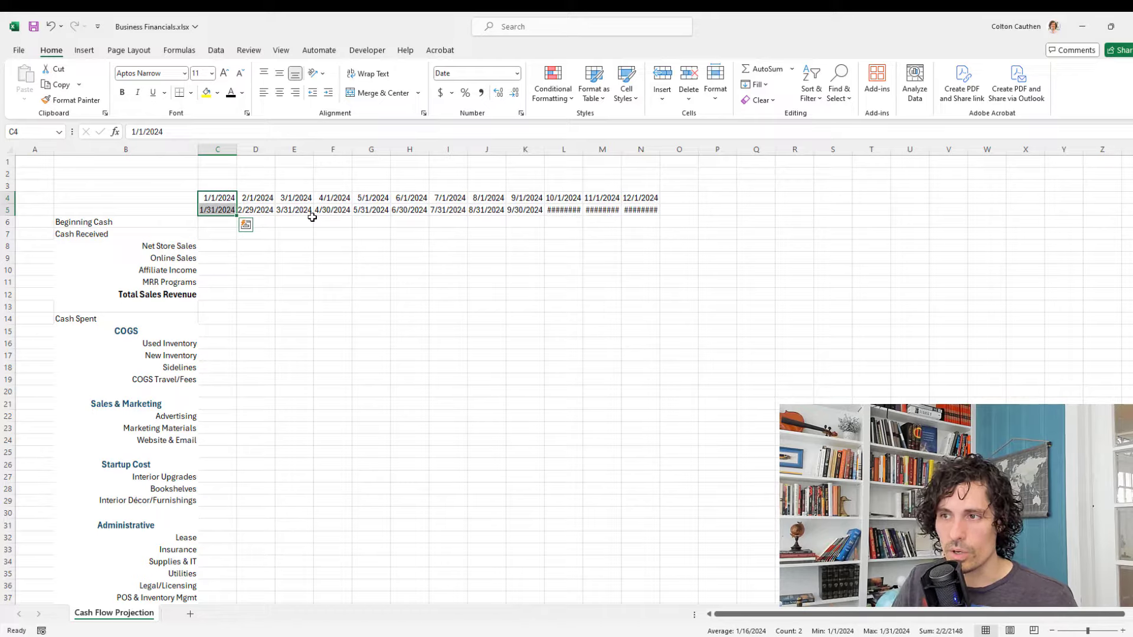
pyautogui.click(224, 244)
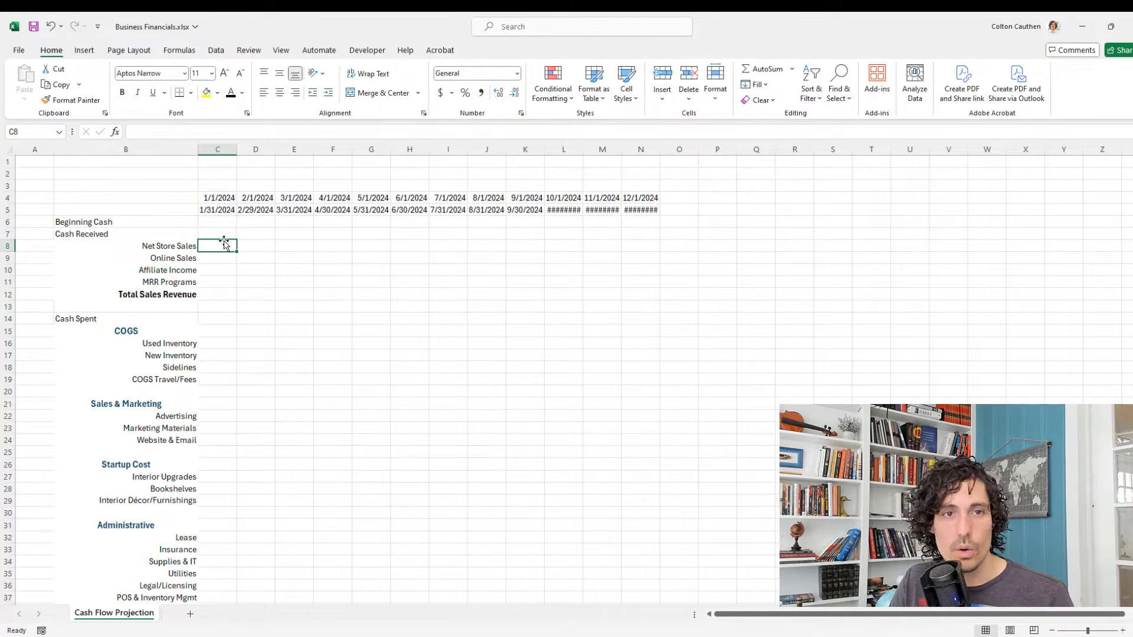
# Copy the formatted "Cash Flow (Deficit)" label from the other workbook into B45, below Total Cash Expenses.
pyautogui.hotkey('alt', 'Tab')
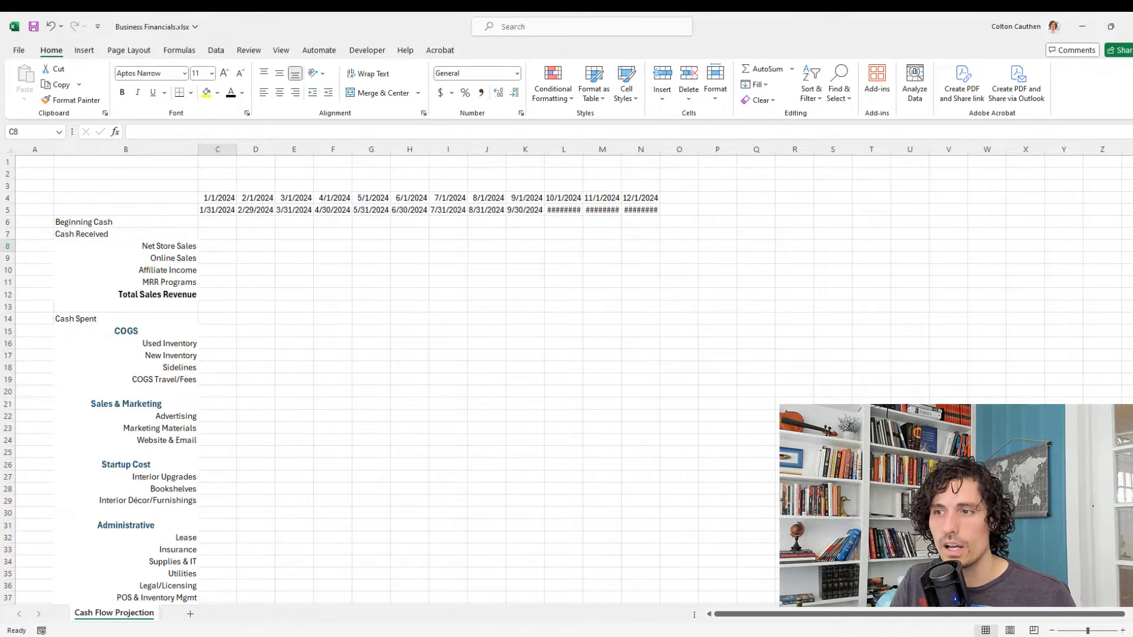
pyautogui.hotkey('alt', 'Tab')
pyautogui.scroll(-4, 372, 393)
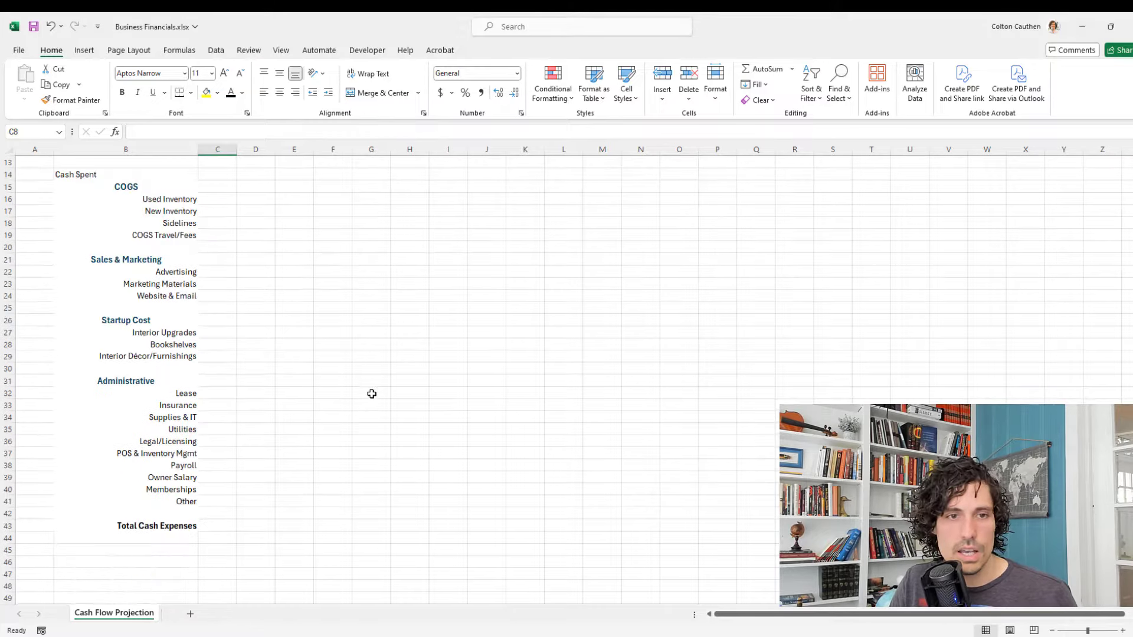
pyautogui.hotkey('alt', 'Tab')
pyautogui.click(177, 550)
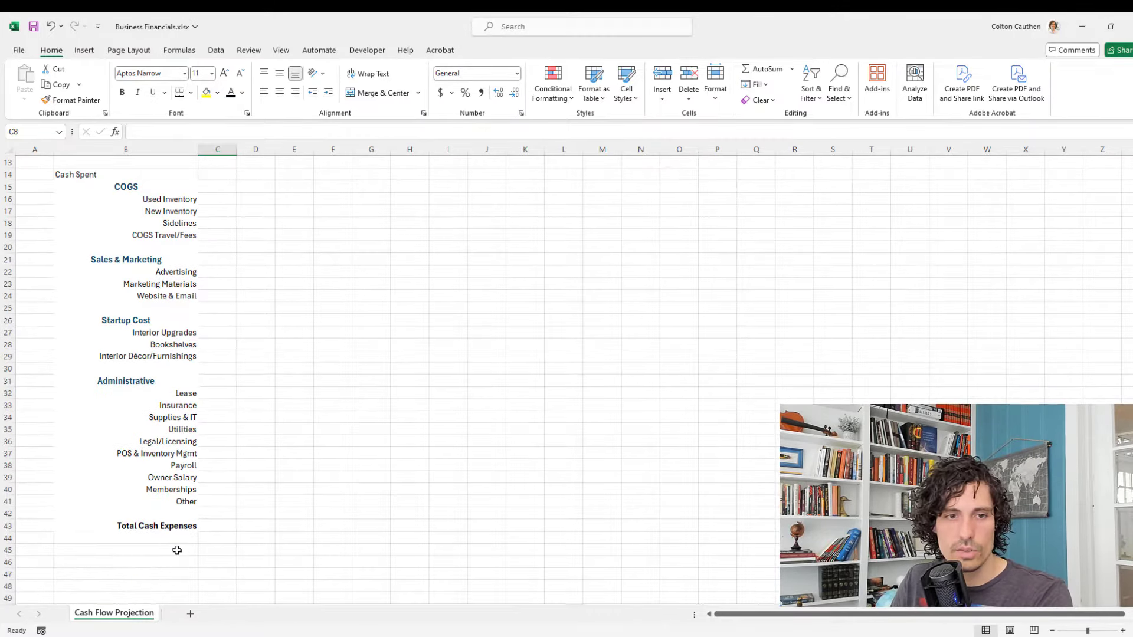
pyautogui.hotkey('alt', 'Tab')
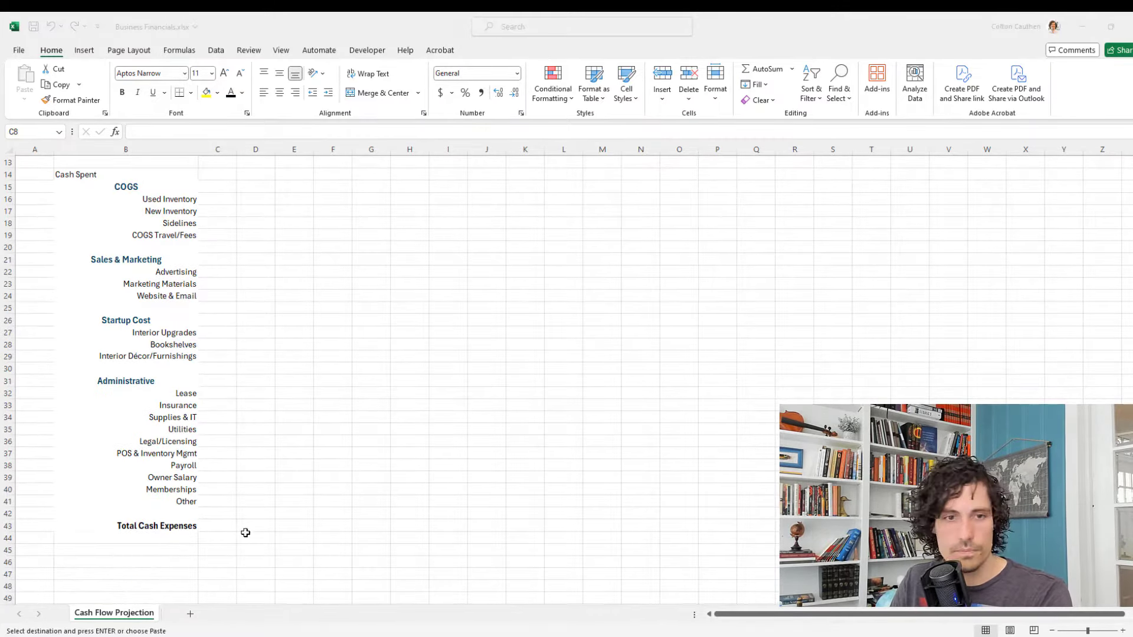
pyautogui.click(142, 550)
pyautogui.write('Cash Flow (Deficit)')
pyautogui.click(221, 551)
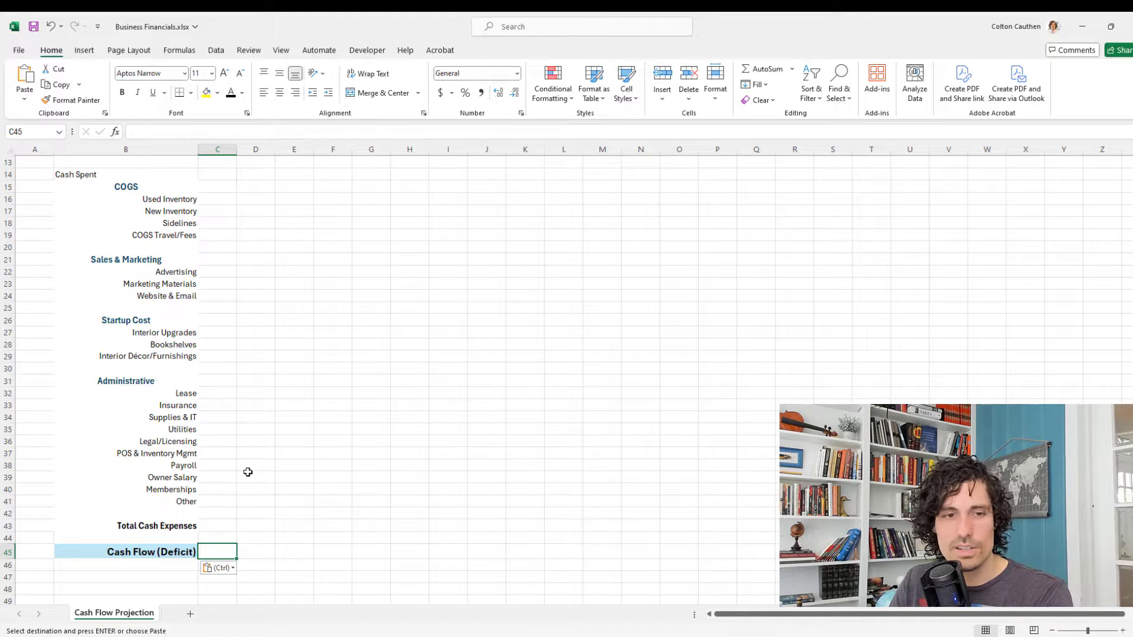
# Fill the cash received range C8:N12, from Net Store Sales to Total Sales Revenue, with 0 for all twelve months.
pyautogui.scroll(4, 302, 483)
pyautogui.click(239, 230)
pyautogui.click(220, 246)
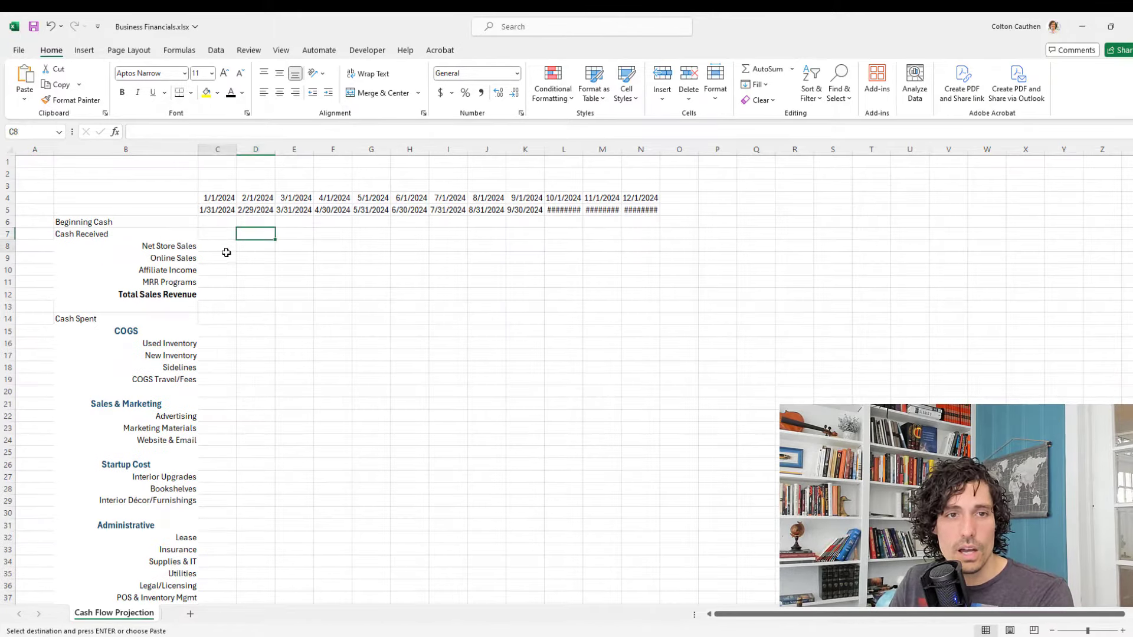
pyautogui.hotkey('alt', 'Tab')
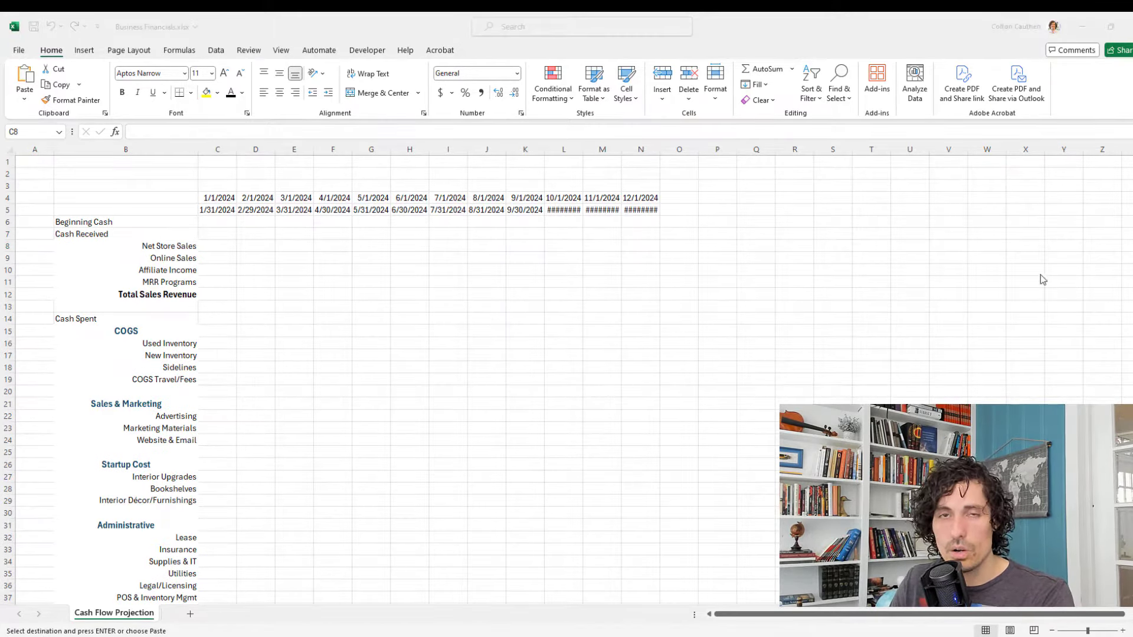
pyautogui.click(225, 250)
pyautogui.hotkey('alt', 'Tab')
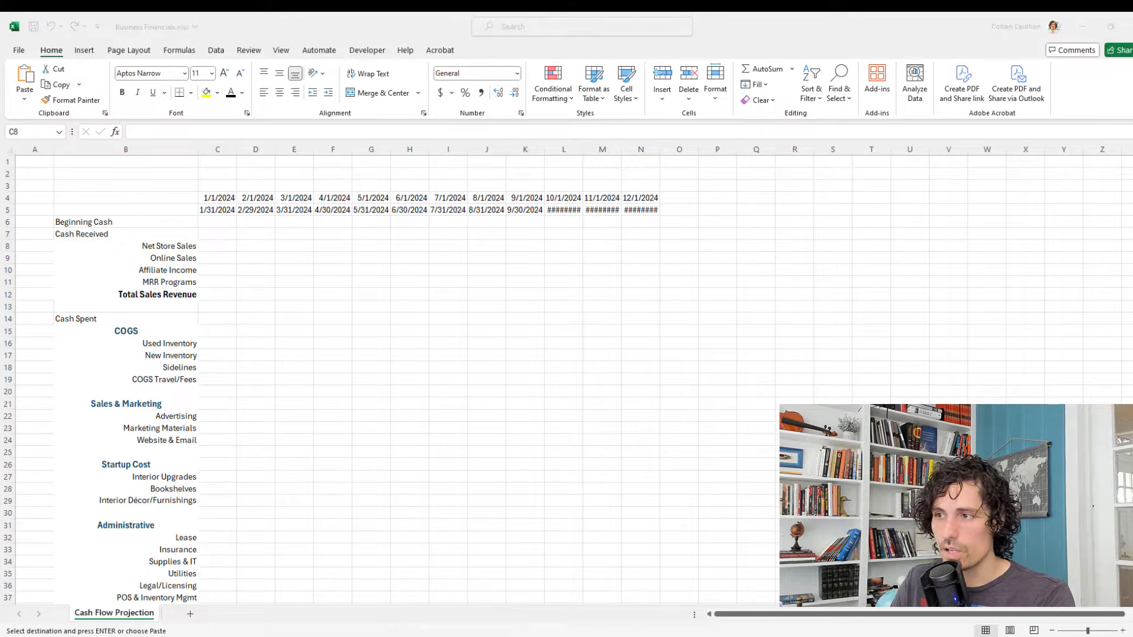
pyautogui.click(228, 244)
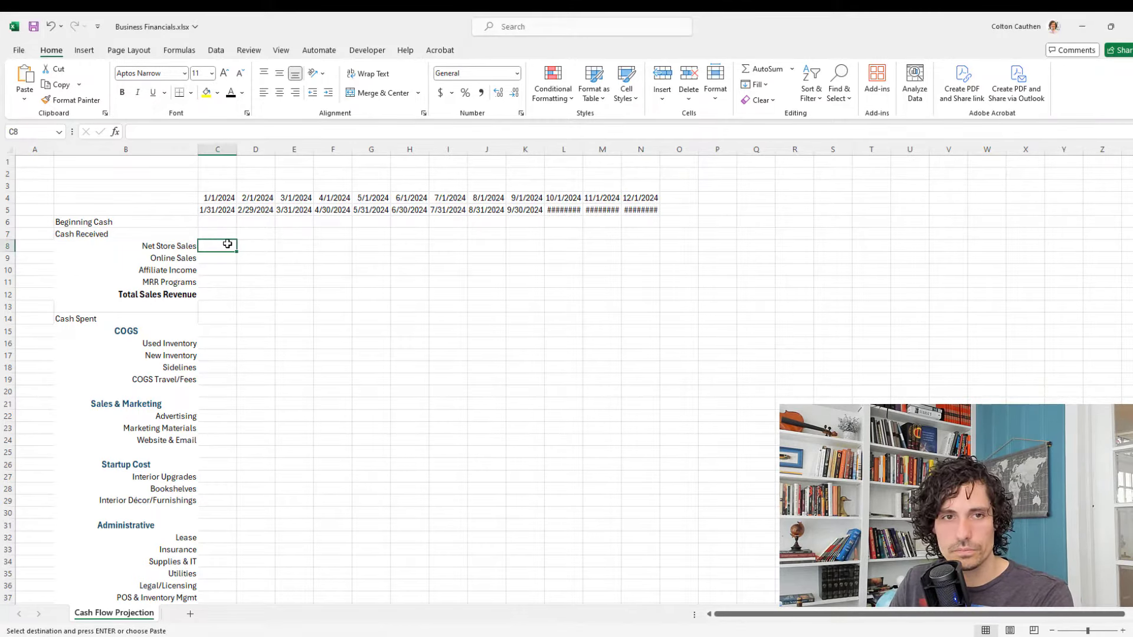
pyautogui.keyDown('shift'); pyautogui.click(643, 305); pyautogui.keyUp('shift')
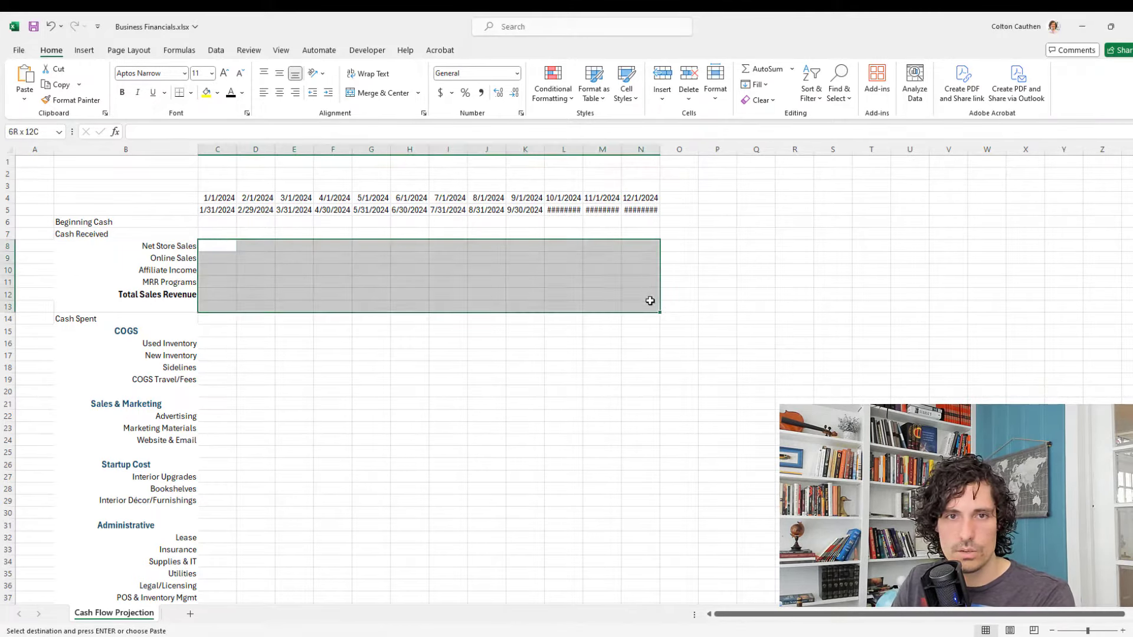
pyautogui.moveTo(649, 301); pyautogui.dragTo(648, 294)
pyautogui.press('Return')
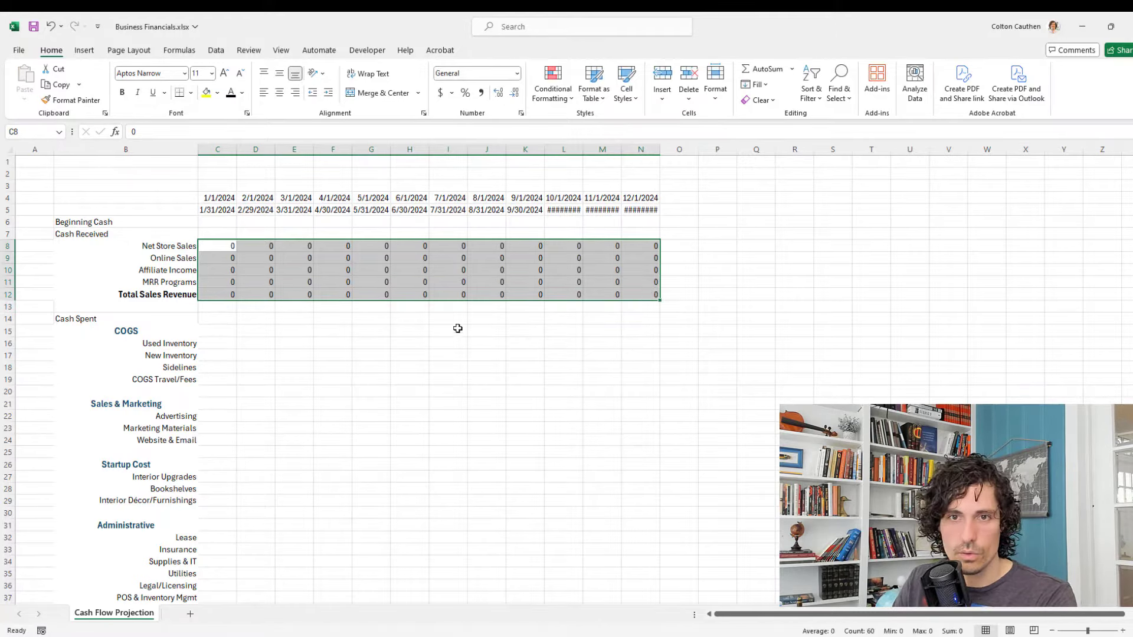
# Fill the COGS item cells C16:N19 with 0 for all twelve months.
pyautogui.moveTo(218, 343)
pyautogui.mouseDown()
pyautogui.moveTo(423, 379)
pyautogui.moveTo(647, 381)
pyautogui.mouseUp()
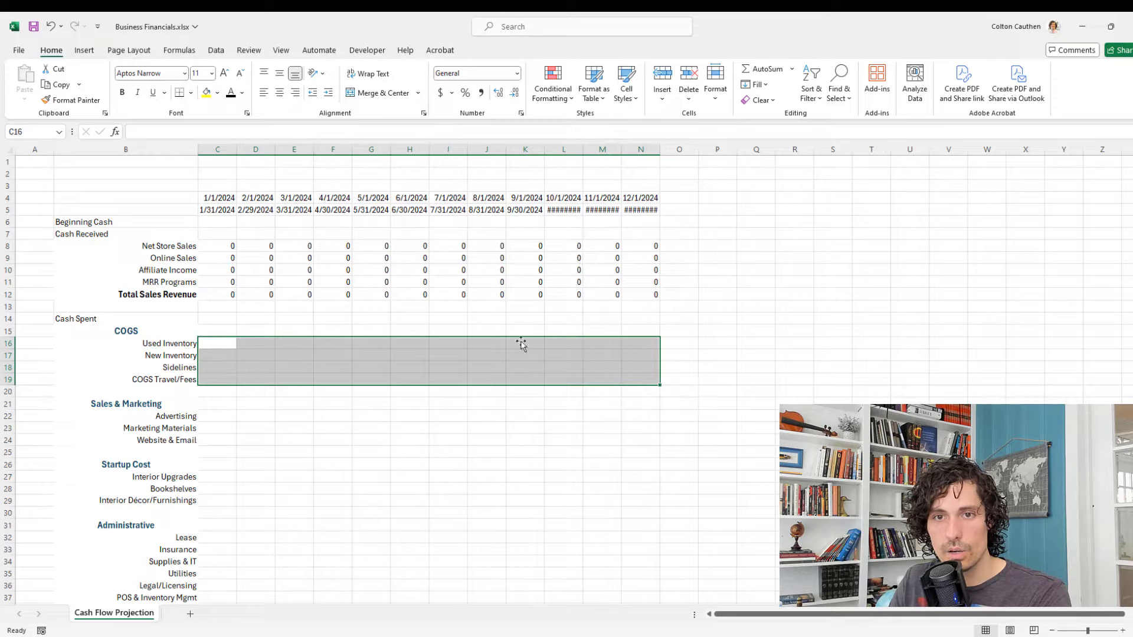
pyautogui.write('0')
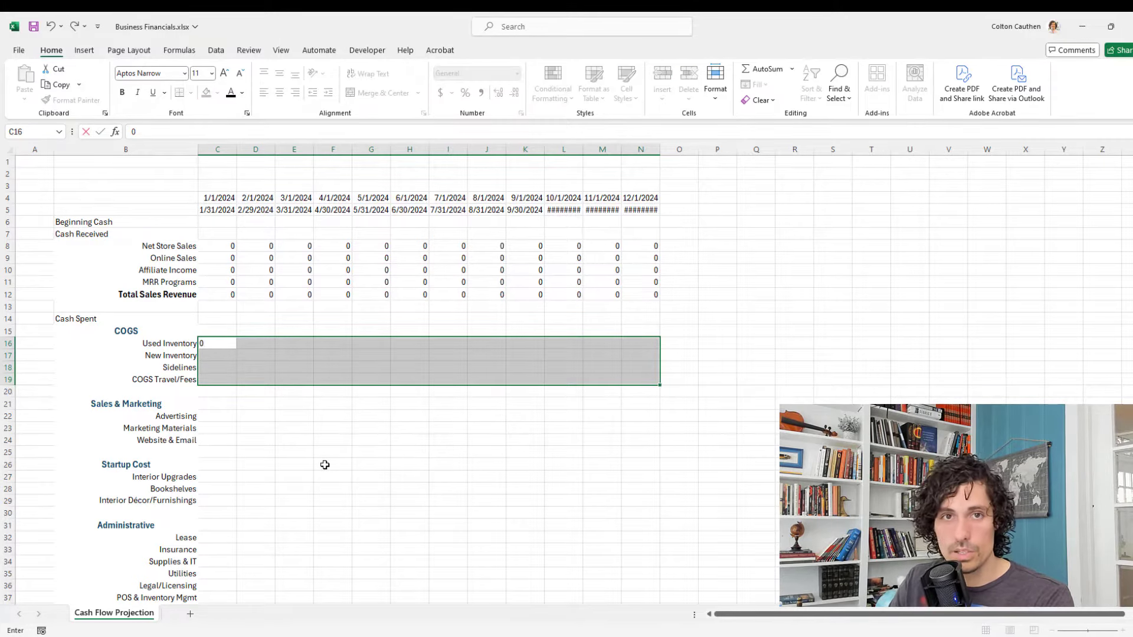
pyautogui.hotkey('ctrl', 'Return')
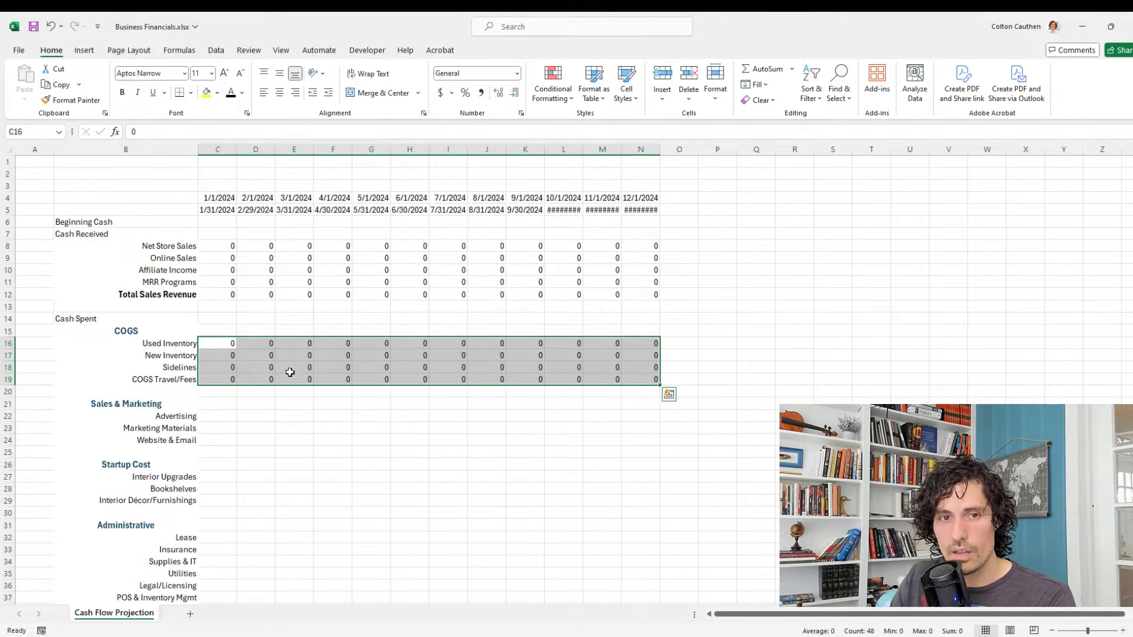
# Fill the Sales & Marketing, Startup Cost and Administrative item cells (C22:N24, C27:N29, C32:N41) with 0 for all twelve months.
pyautogui.moveTo(216, 419); pyautogui.dragTo(644, 439)
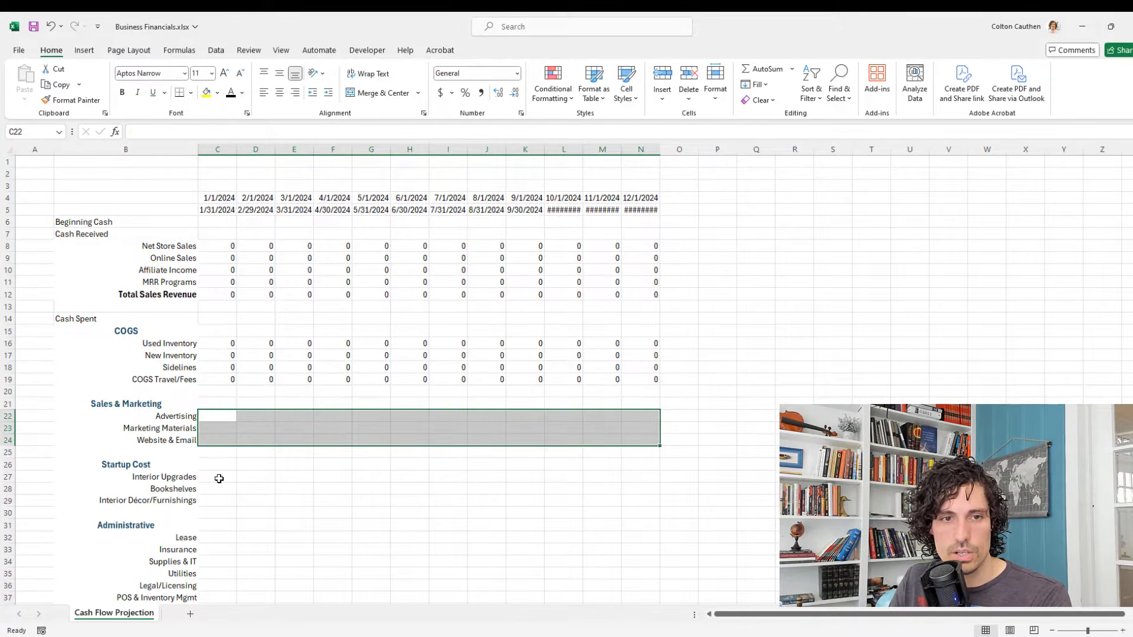
pyautogui.moveTo(218, 477); pyautogui.dragTo(645, 498)
pyautogui.scroll(-1, 284, 531)
pyautogui.scroll(-4, 284, 532)
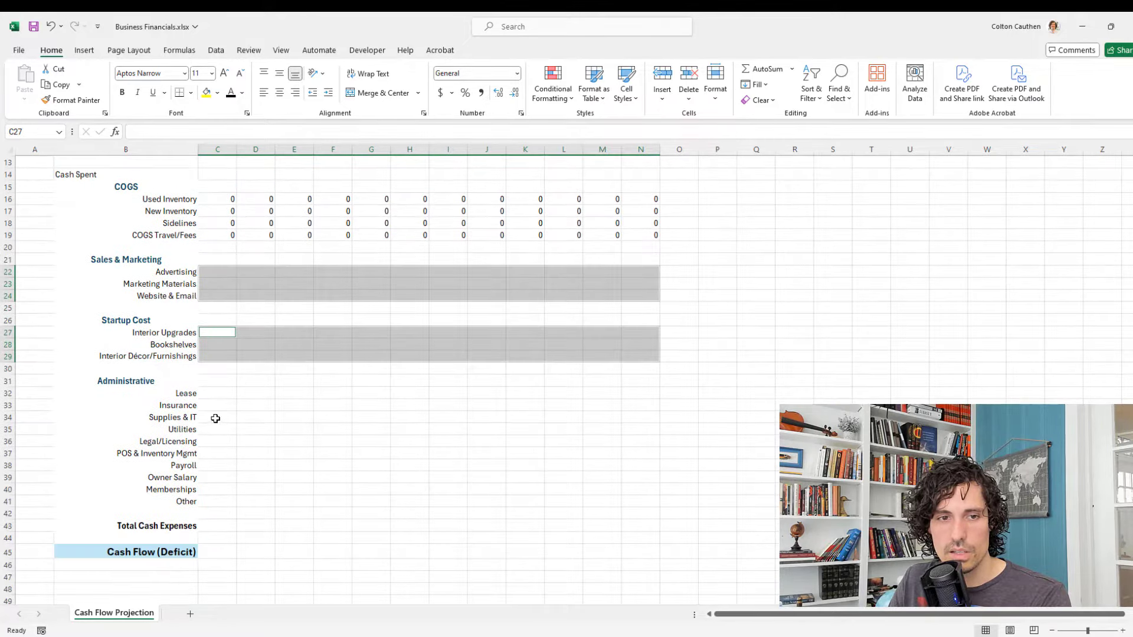
pyautogui.moveTo(218, 394); pyautogui.dragTo(652, 502)
pyautogui.write('0')
pyautogui.hotkey('ctrl', 'Return')
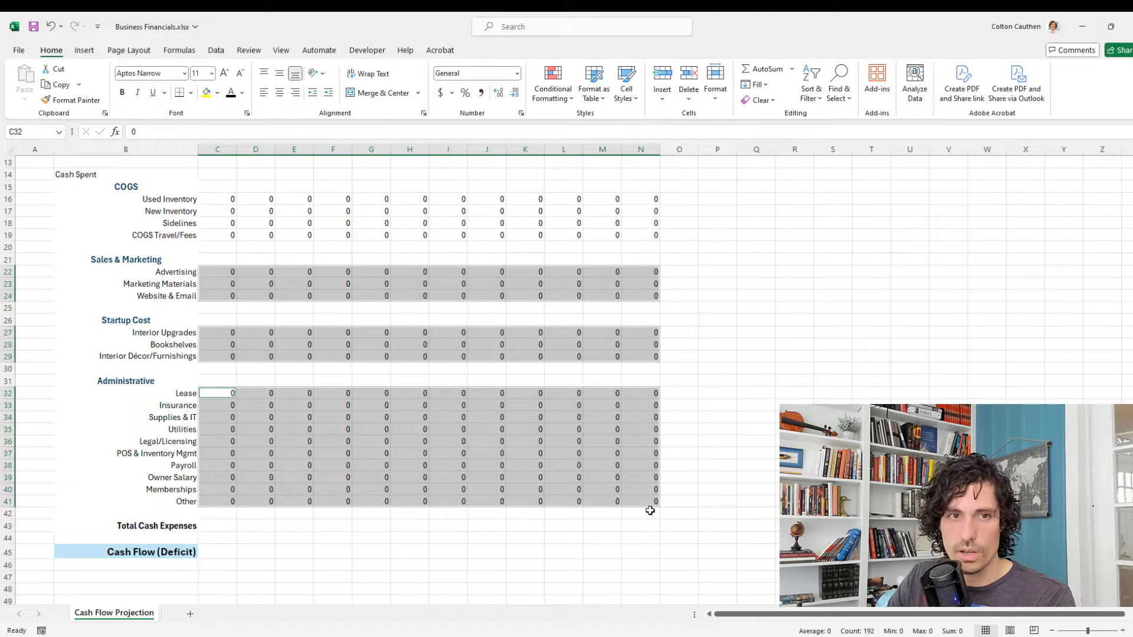
# Format the monthly amounts in C8:N41, from Net Store Sales down to Other, as Currency.
pyautogui.scroll(4, 339, 360)
pyautogui.moveTo(218, 247); pyautogui.dragTo(652, 568)
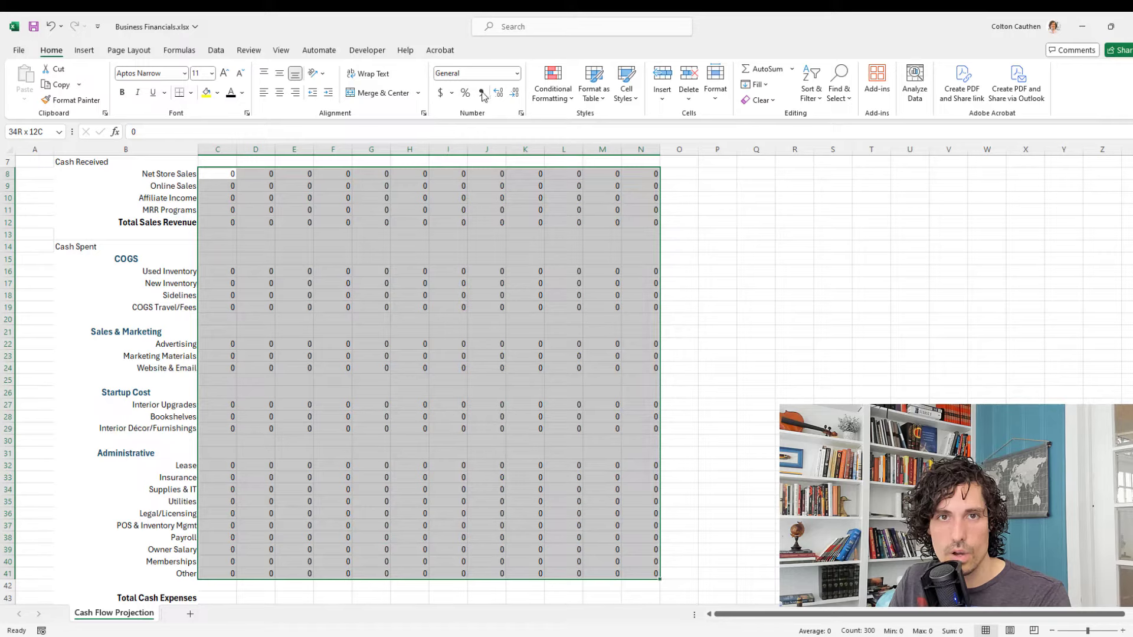
pyautogui.click(441, 95)
pyautogui.scroll(2, 400, 344)
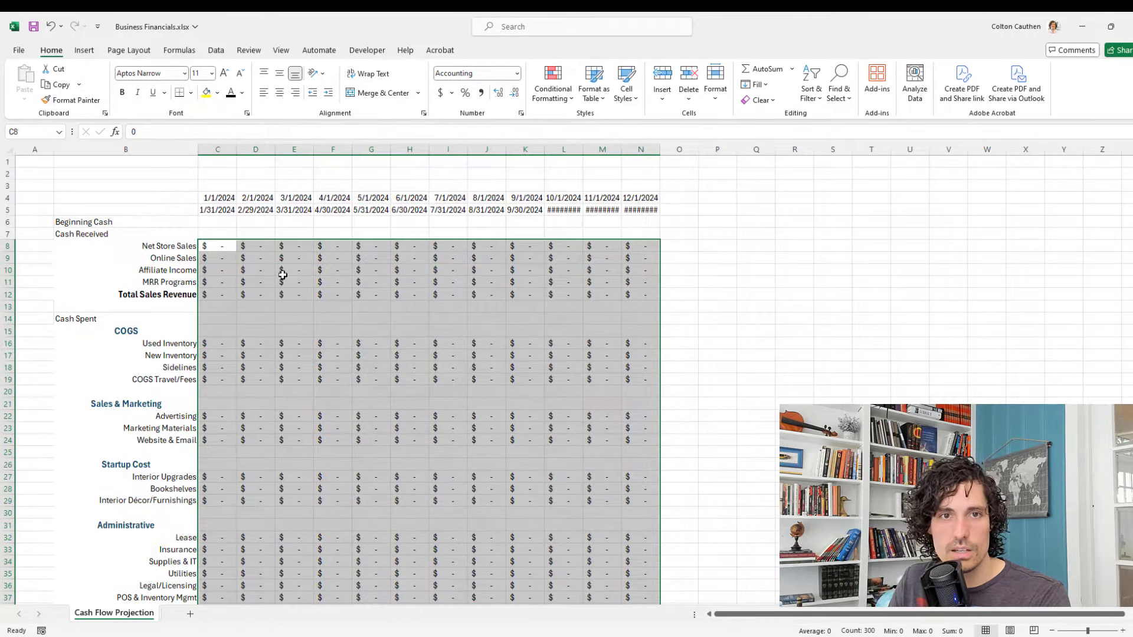
pyautogui.click(517, 73)
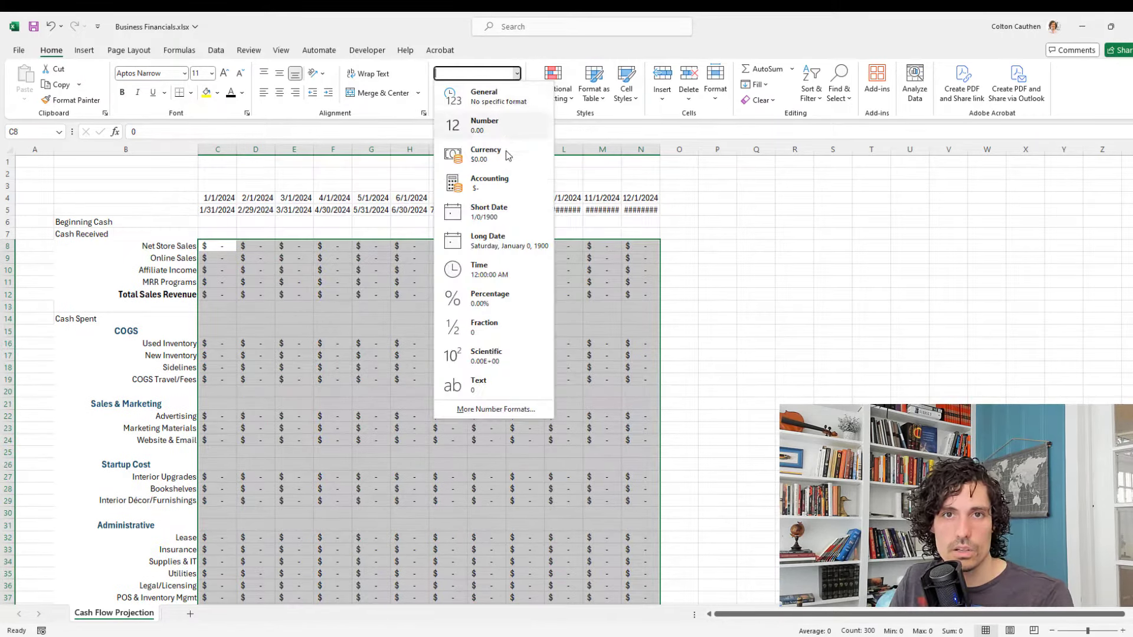
pyautogui.click(501, 156)
pyautogui.click(261, 282)
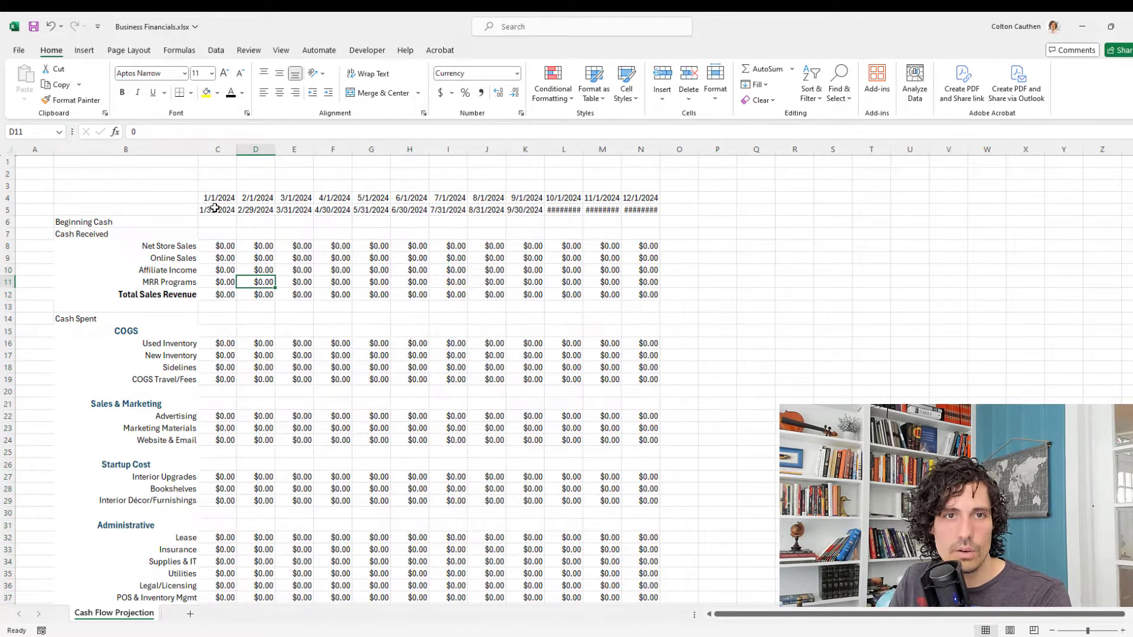
# Apply the custom date format "mmm yy" to the month start dates in C4:N4.
pyautogui.moveTo(215, 208); pyautogui.dragTo(602, 210)
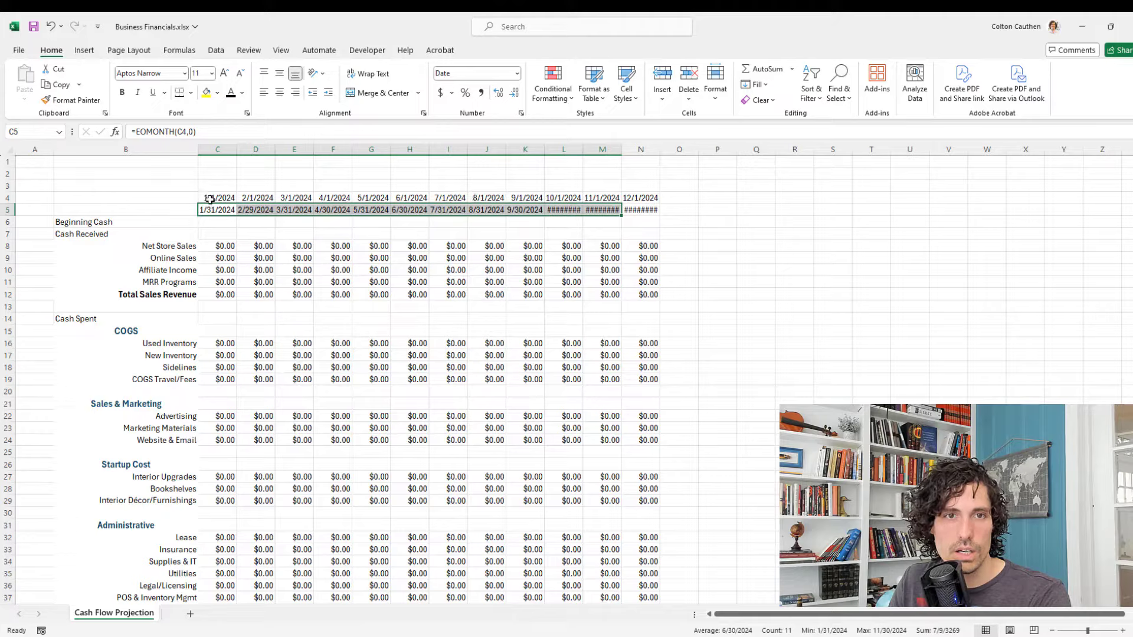
pyautogui.moveTo(210, 200); pyautogui.dragTo(645, 200)
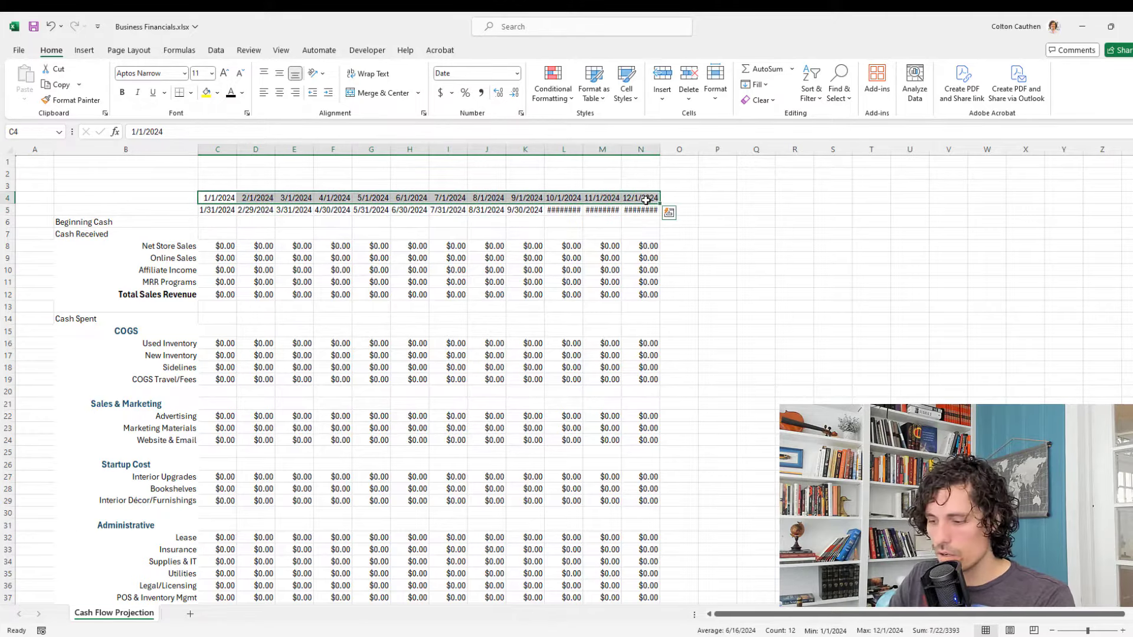
pyautogui.hotkey('ctrl', '1')
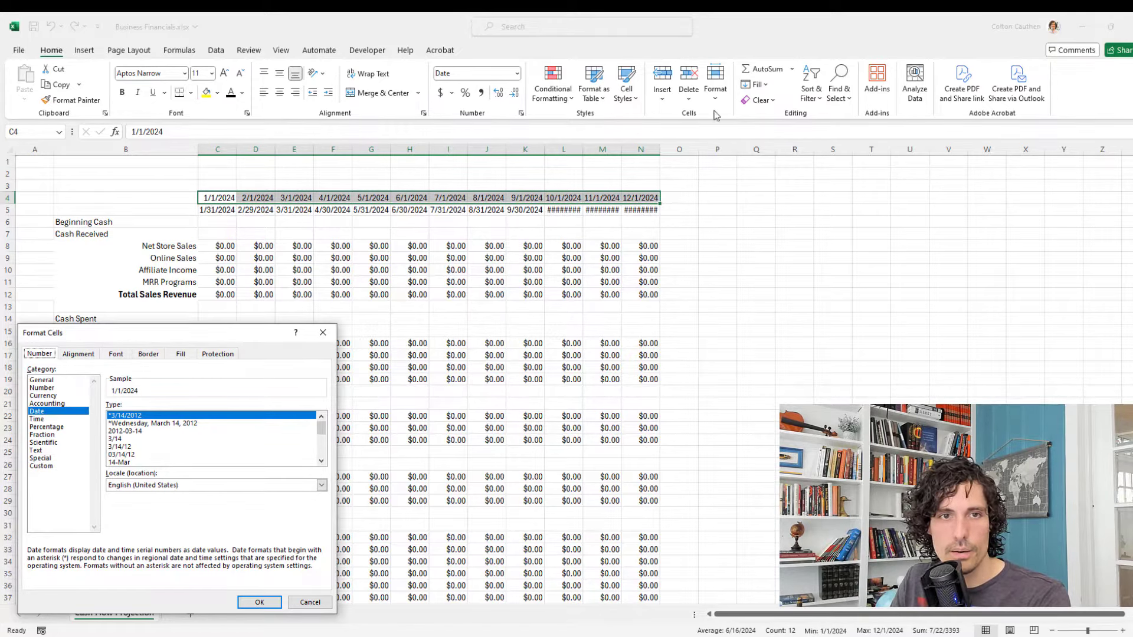
pyautogui.press('Escape')
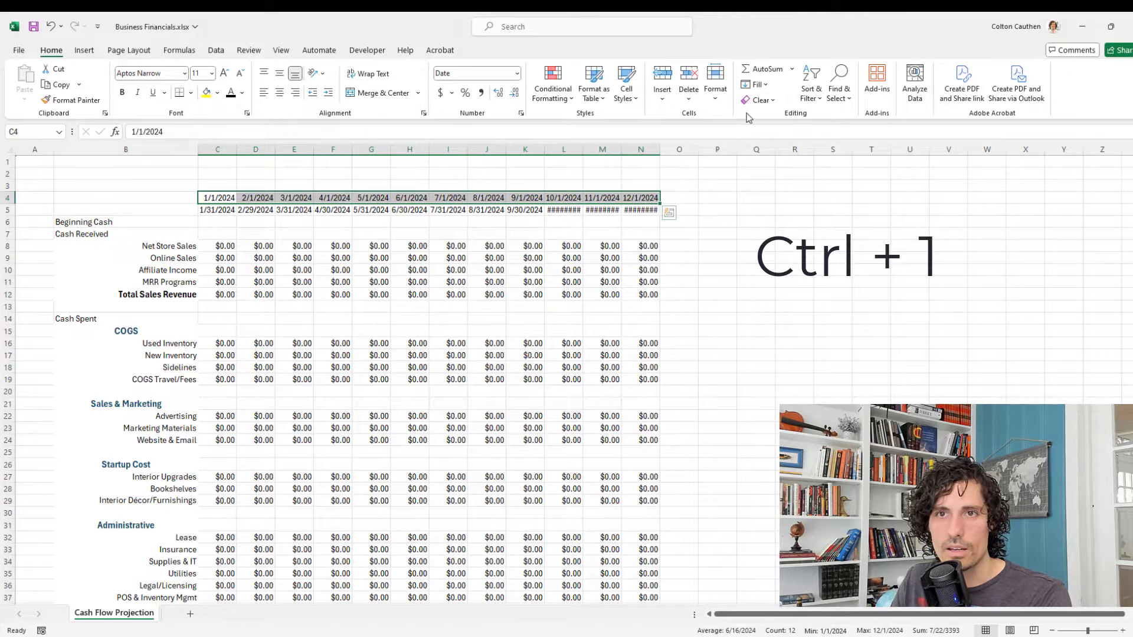
pyautogui.click(717, 91)
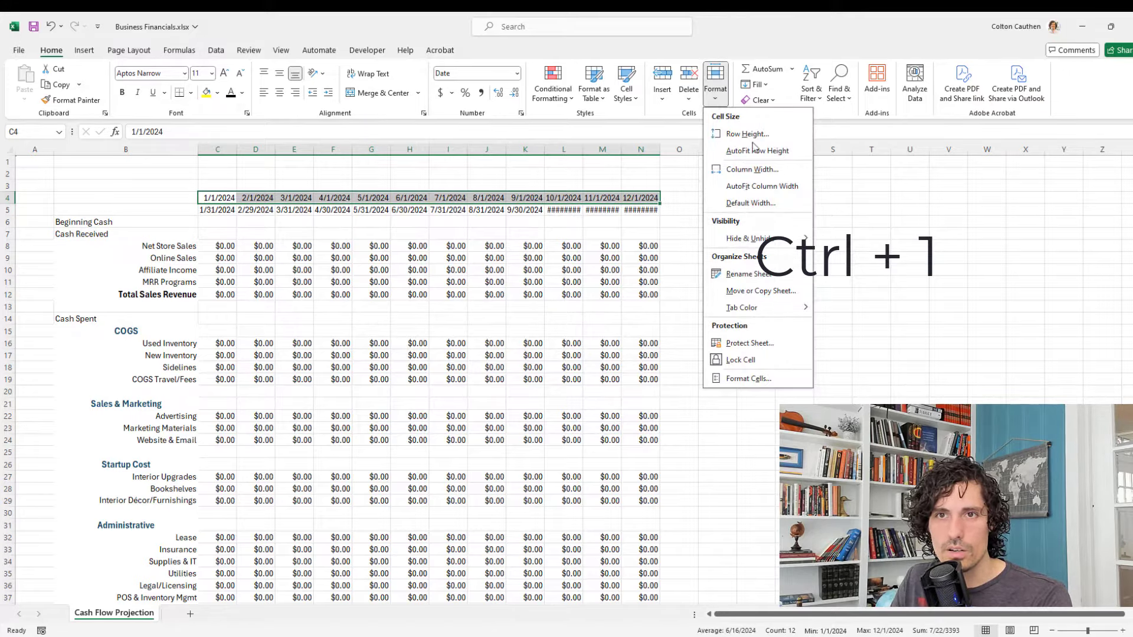
pyautogui.click(749, 380)
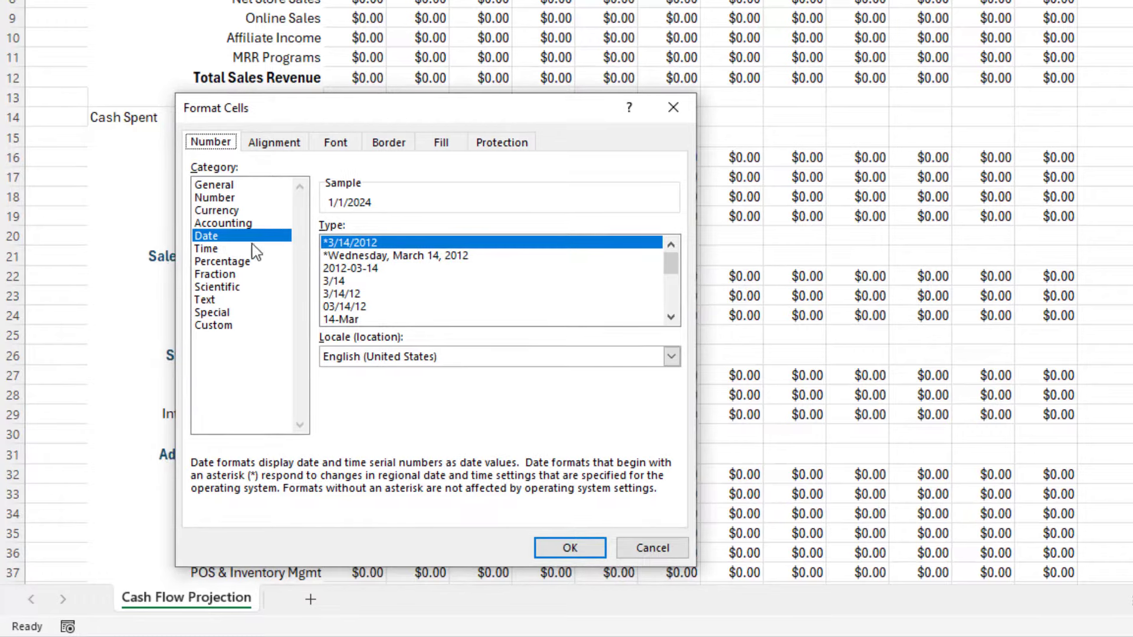
pyautogui.click(219, 327)
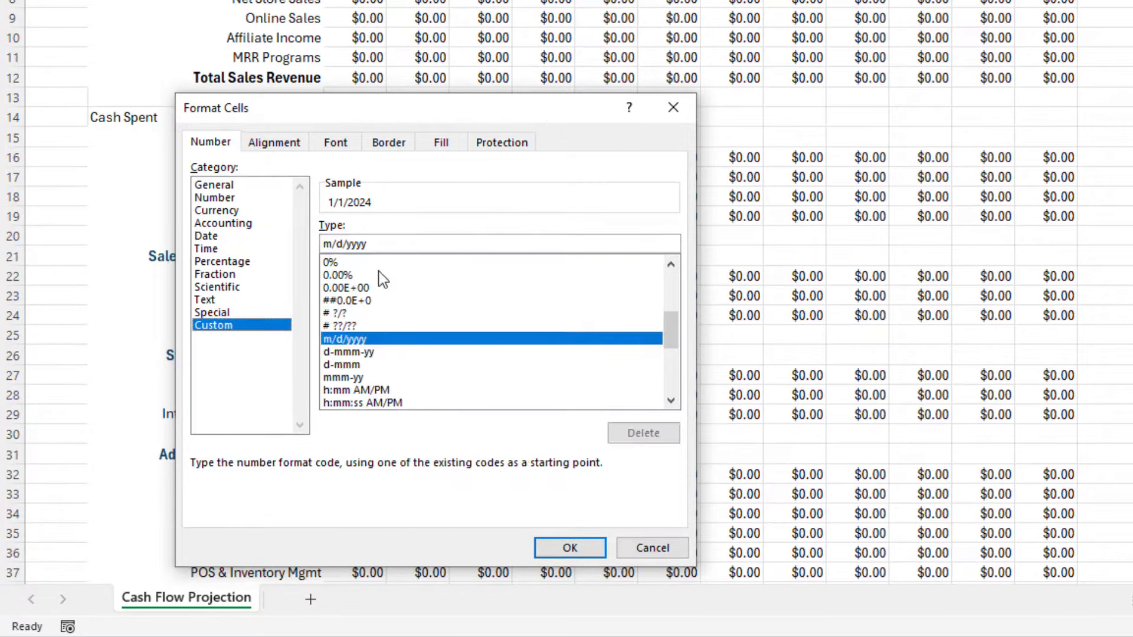
pyautogui.moveTo(381, 250); pyautogui.dragTo(246, 243)
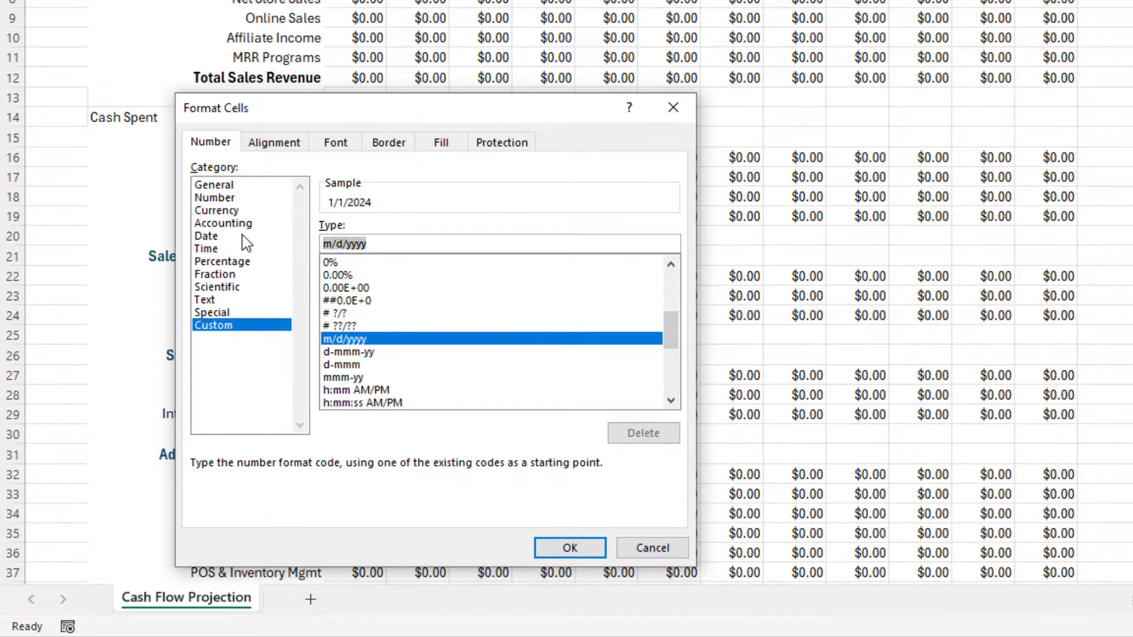
pyautogui.write('mmm')
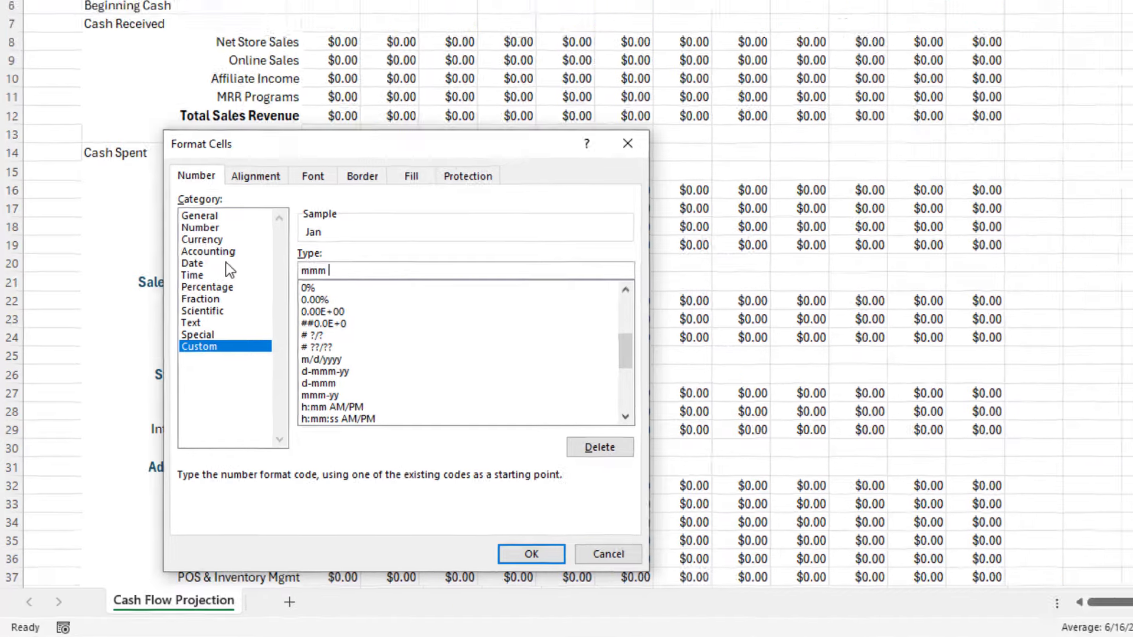
pyautogui.write(' yy')
pyautogui.press('Return')
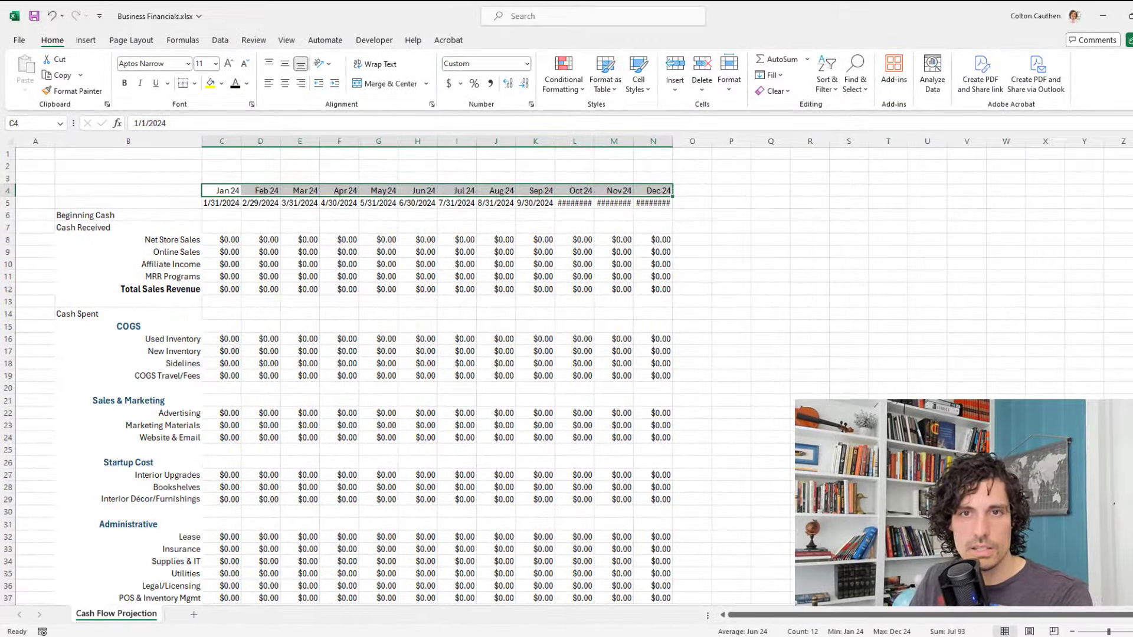
# Center the month headers in row 4 and hide row 5 with the month-end dates.
pyautogui.moveTo(312, 636)
pyautogui.click(285, 83)
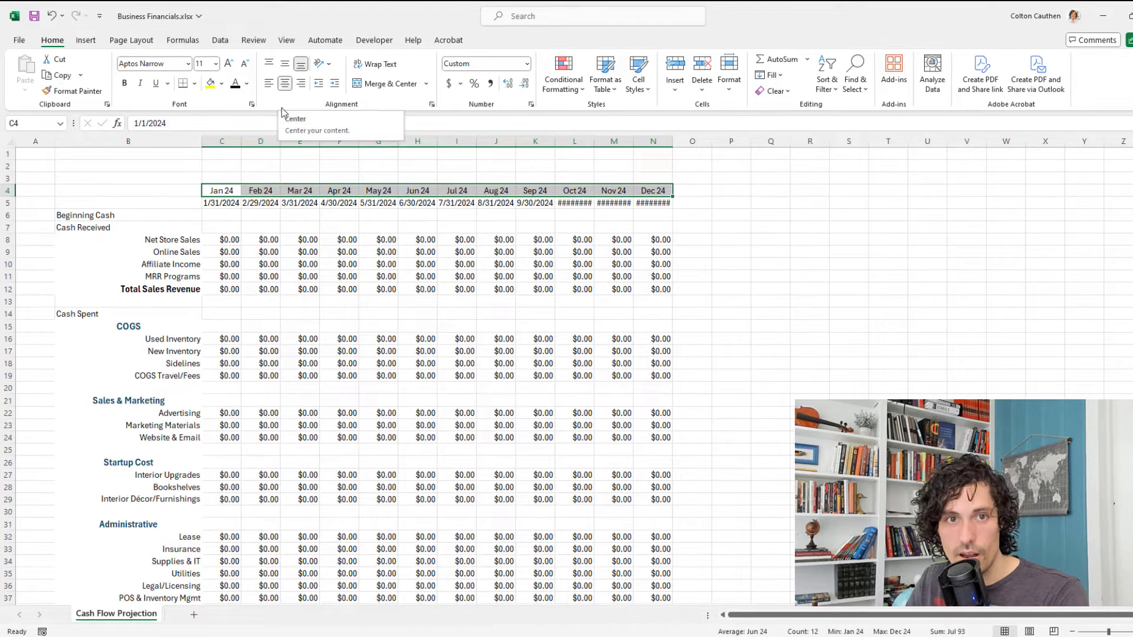
pyautogui.click(210, 201)
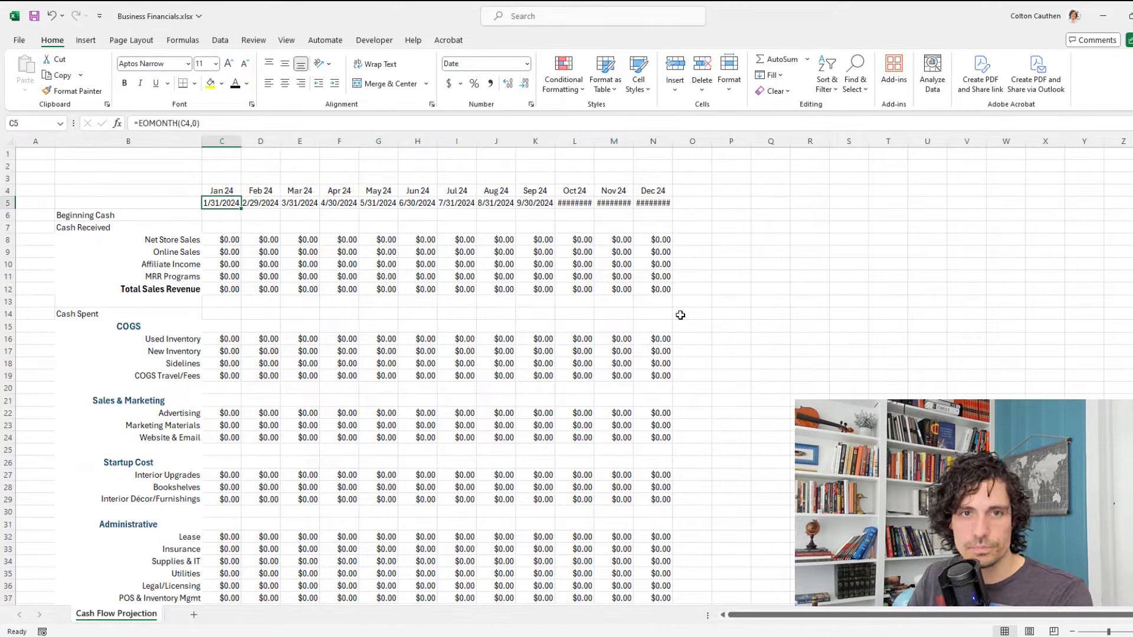
pyautogui.hotkey('alt', 'o')
pyautogui.press('r')
pyautogui.press('h')
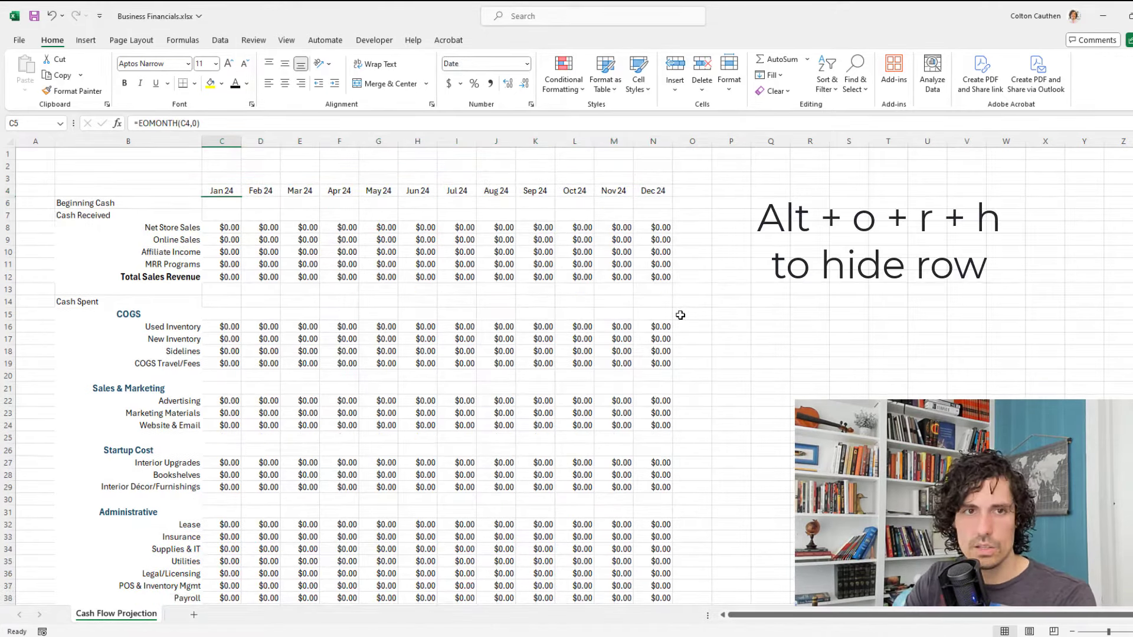
pyautogui.click(326, 248)
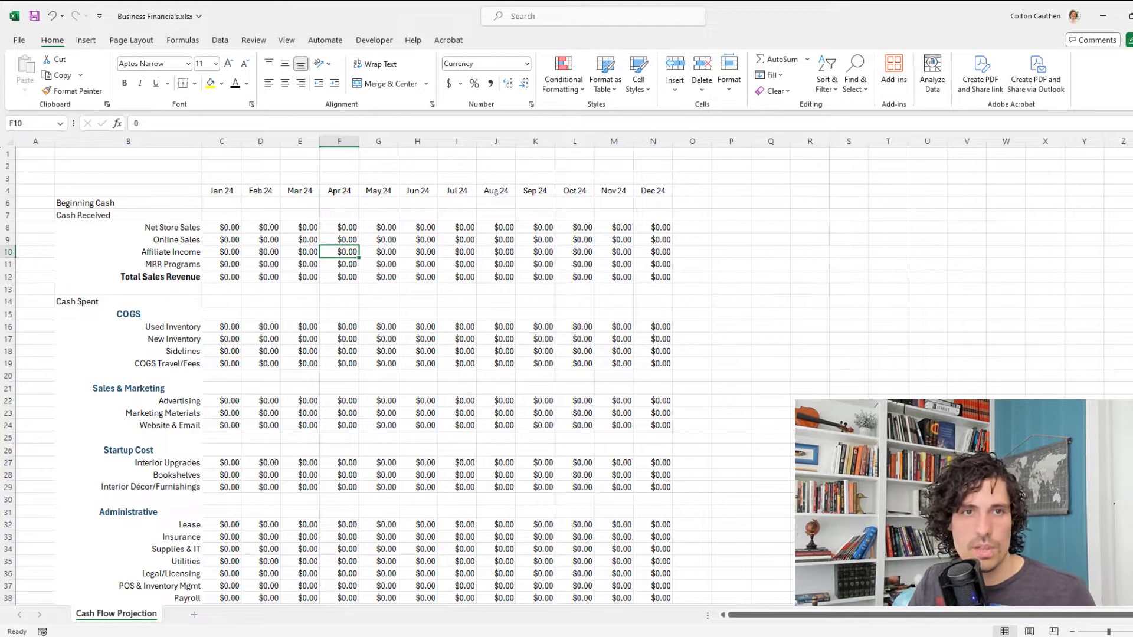
pyautogui.click(415, 248)
pyautogui.moveTo(227, 192); pyautogui.dragTo(614, 191)
pyautogui.moveTo(227, 224); pyautogui.dragTo(658, 264)
# Enter =SUM(C8:C11) as January's Total Sales Revenue in C12 and copy the formula across to December in N12.
pyautogui.click(234, 279)
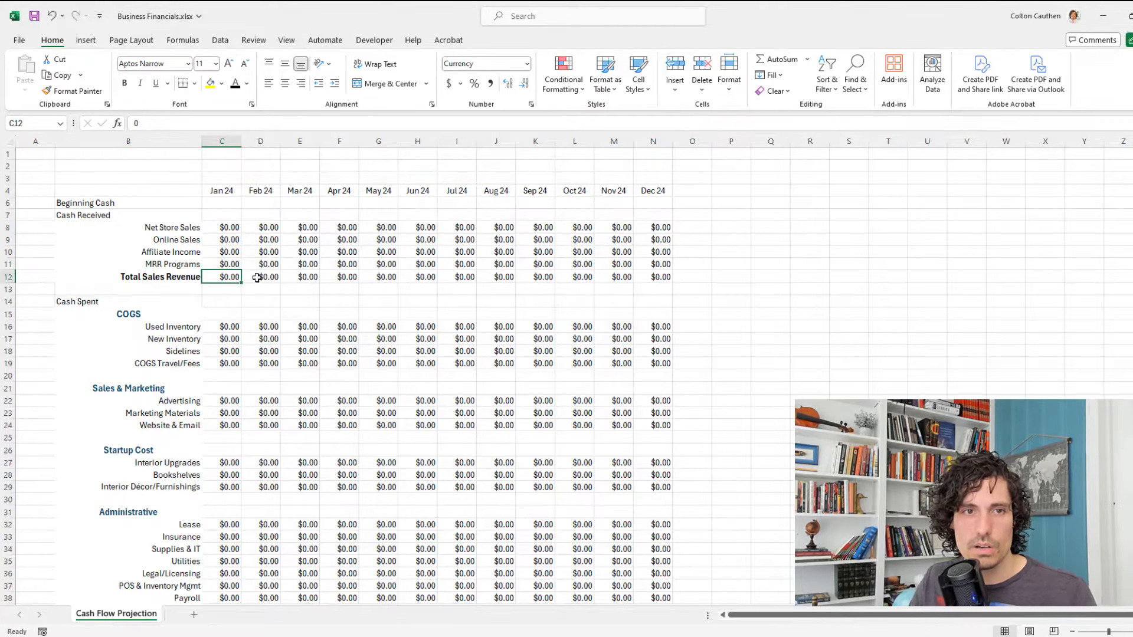
pyautogui.write('=SUM(')
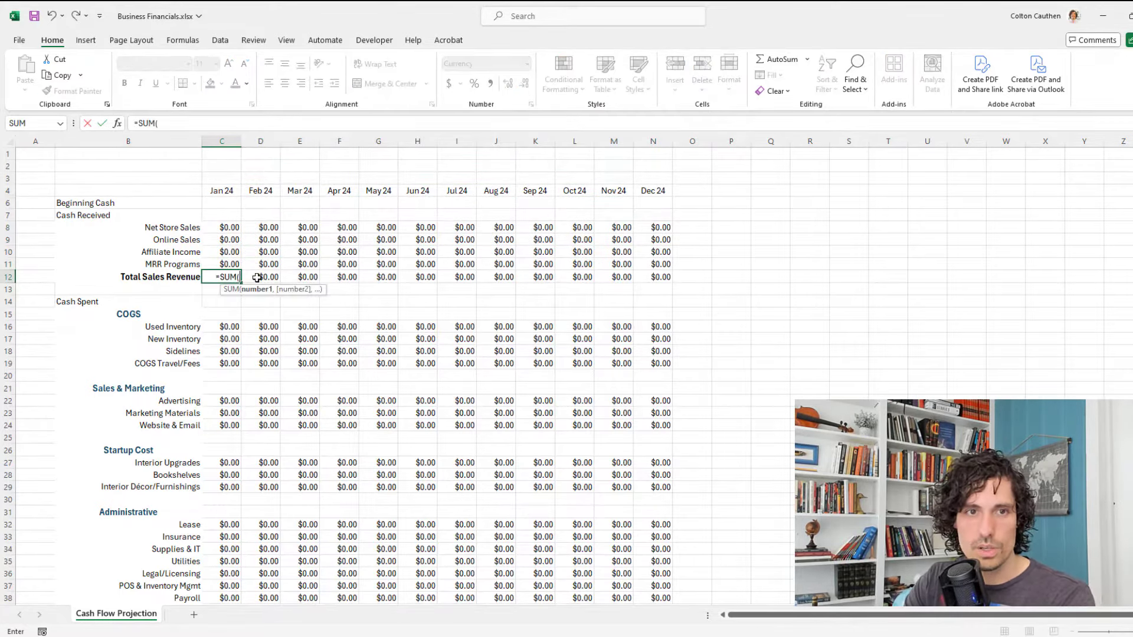
pyautogui.moveTo(220, 264)
pyautogui.mouseDown()
pyautogui.moveTo(205, 229)
pyautogui.moveTo(223, 265)
pyautogui.mouseUp()
pyautogui.press('Return')
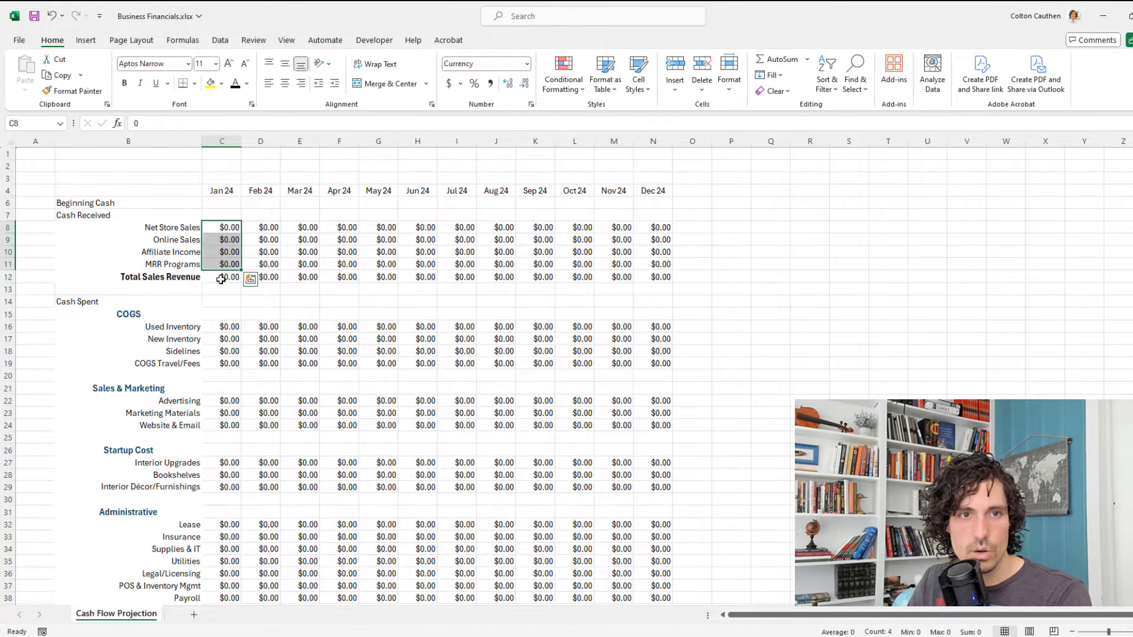
pyautogui.click(234, 276)
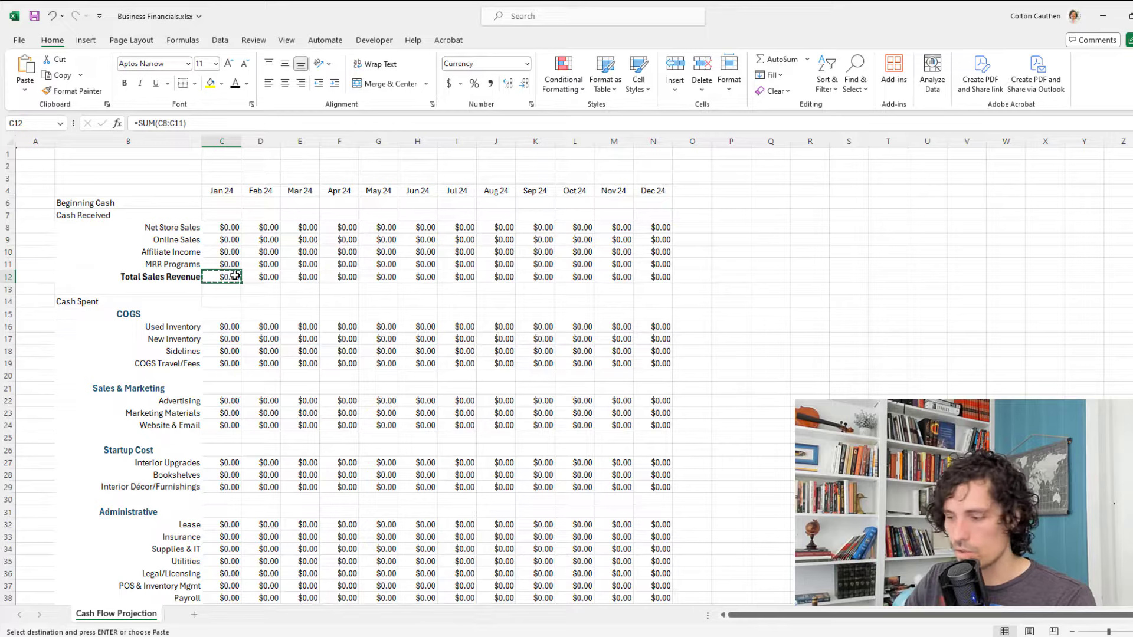
pyautogui.hotkey('ctrl', 'shift', 'Right')
pyautogui.hotkey('ctrl', 'v')
pyautogui.press('Escape')
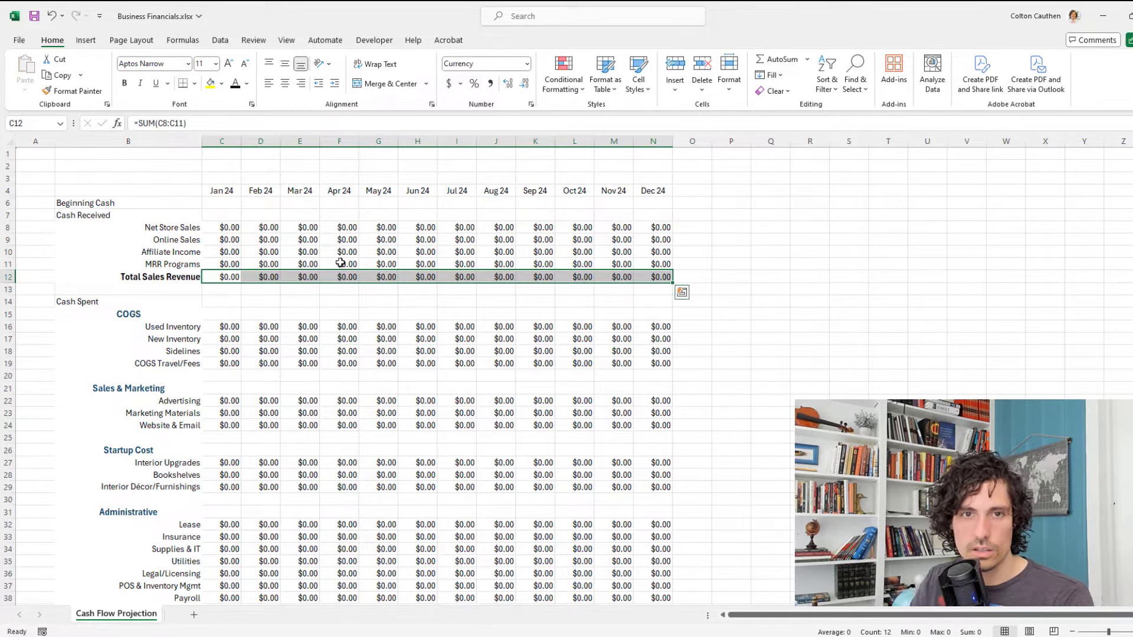
# Check the ranges summed by the Total Sales Revenue formulas for November and March.
pyautogui.doubleClick(609, 277)
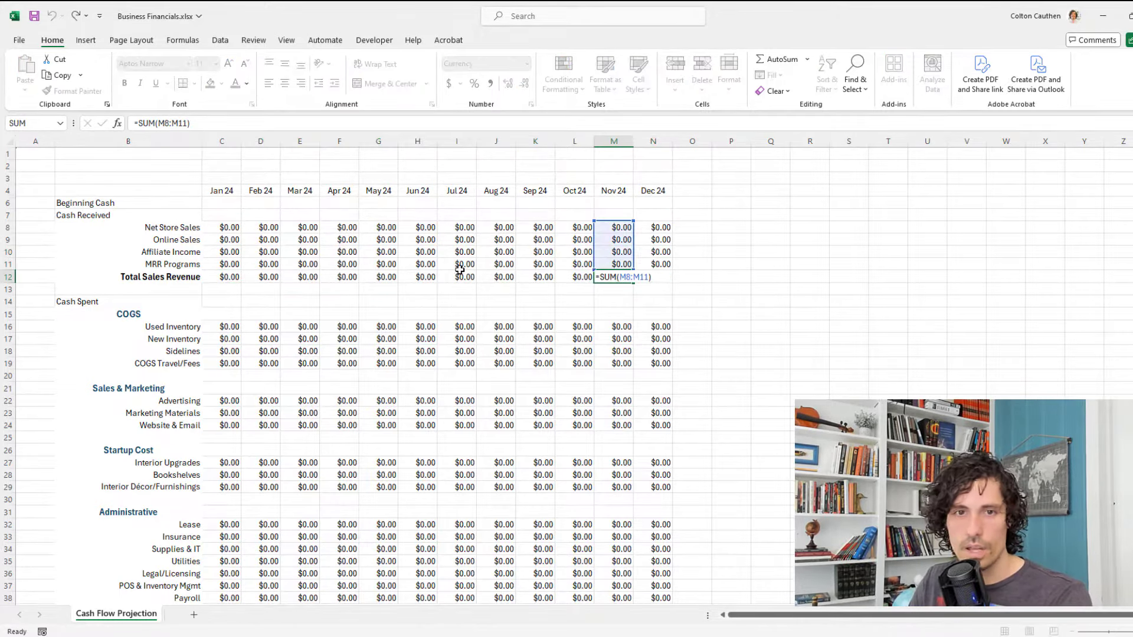
pyautogui.press('Escape')
pyautogui.doubleClick(309, 276)
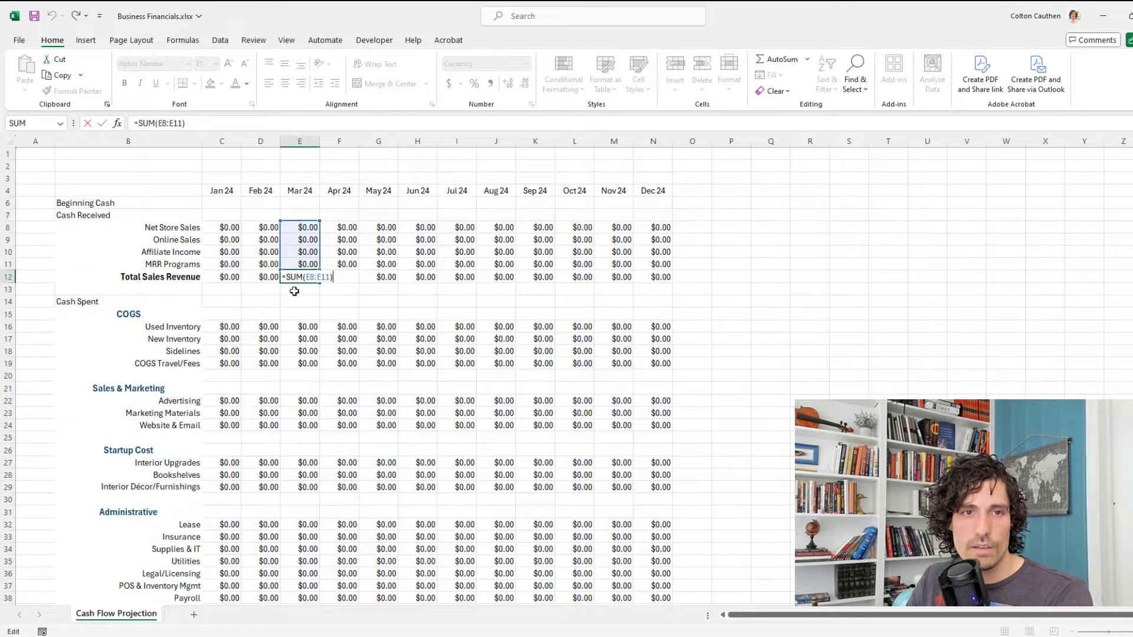
pyautogui.press('Escape')
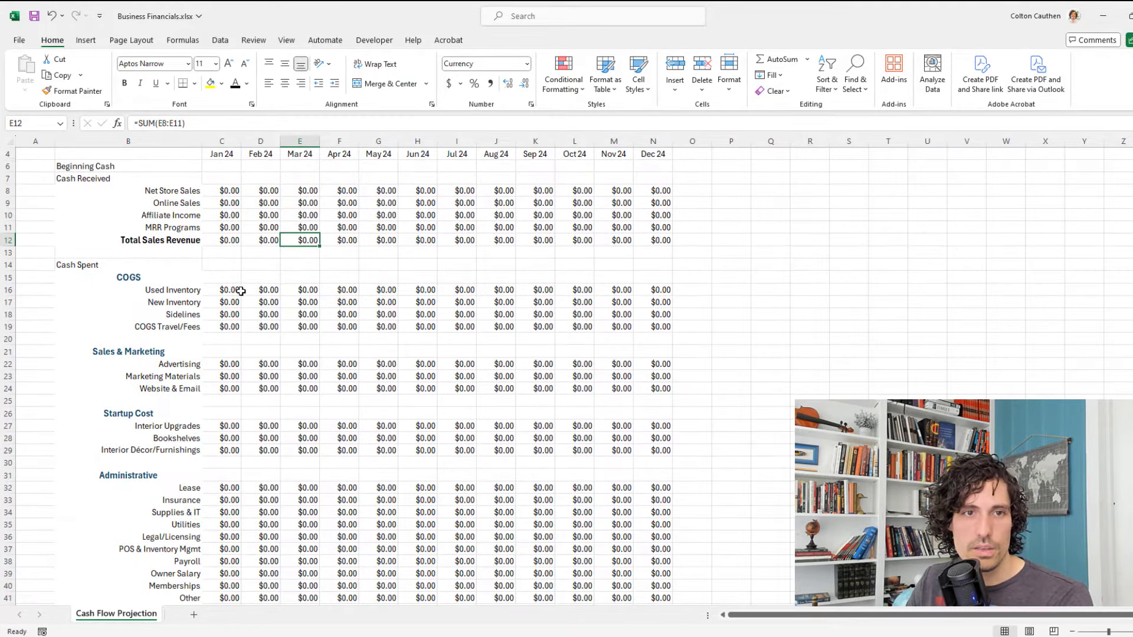
# Enter =SUM(C16:C42) in C43 to total January's cash expenses from Used Inventory through Other.
pyautogui.scroll(-3, 233, 328)
pyautogui.click(221, 550)
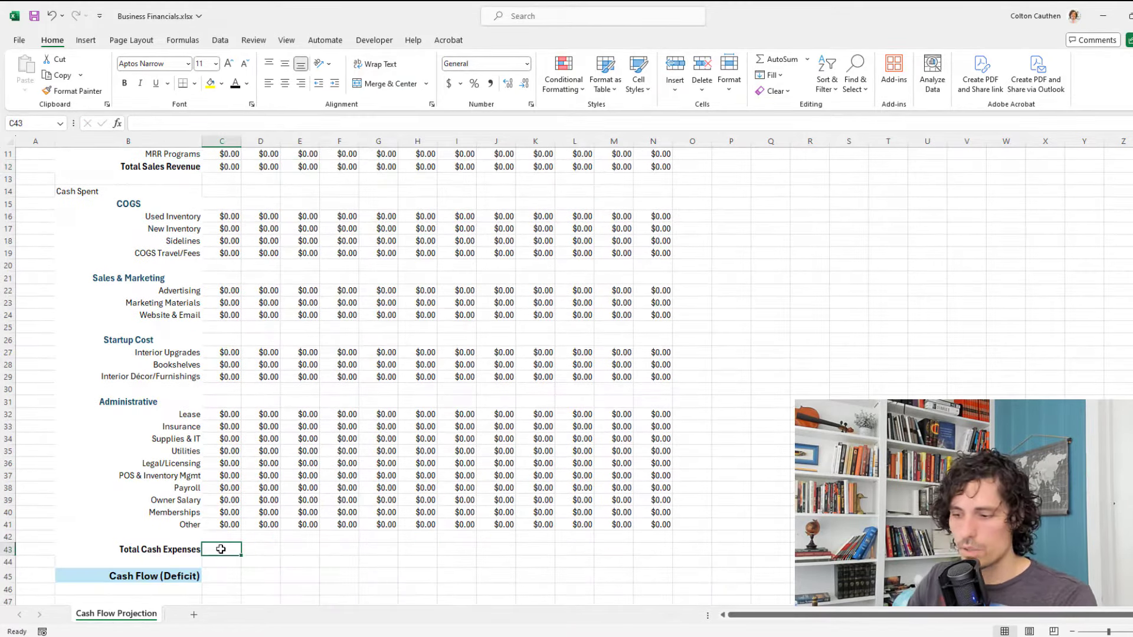
pyautogui.write('=SUM(')
pyautogui.press('Up')
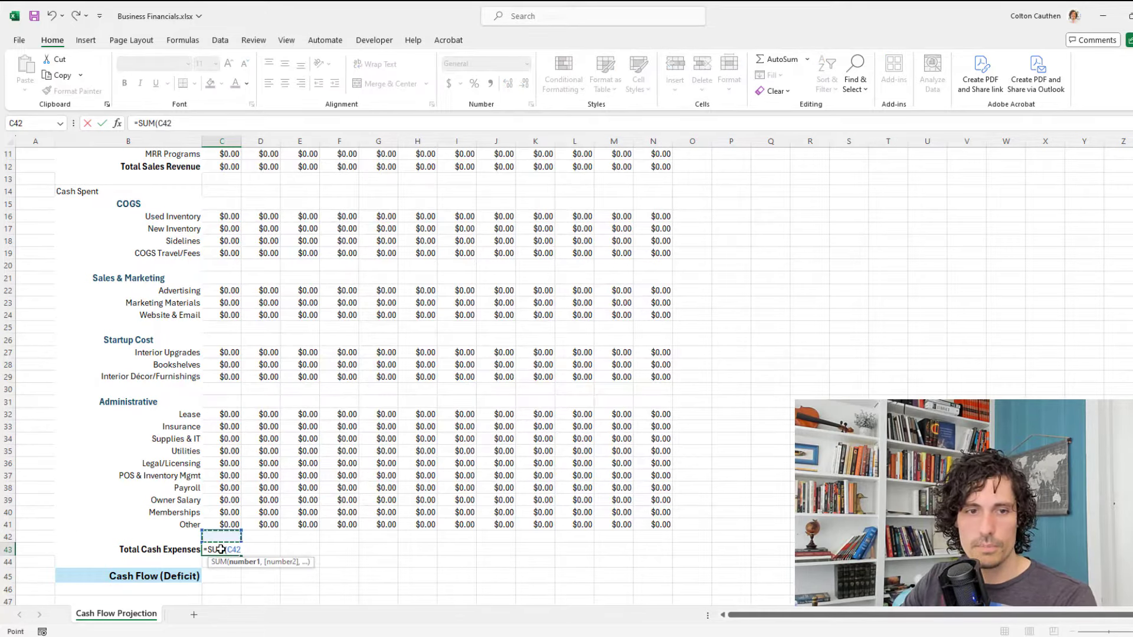
pyautogui.hotkey('shift', 'Up')
pyautogui.hotkey('shift', 'Up')
pyautogui.hotkey('shift', 'Up')
pyautogui.hotkey('shift', 'Up')
pyautogui.hotkey('shift', 'Up')
pyautogui.hotkey('shift', 'Up')
pyautogui.hotkey('shift', 'Up')
pyautogui.hotkey('shift', 'Up')
pyautogui.hotkey('shift', 'Up')
pyautogui.hotkey('shift', 'Up')
pyautogui.hotkey('shift', 'Up')
pyautogui.hotkey('shift', 'Up')
pyautogui.hotkey('shift', 'Up')
pyautogui.hotkey('shift', 'Up')
pyautogui.hotkey('shift', 'Up')
pyautogui.hotkey('shift', 'Up')
pyautogui.hotkey('shift', 'Up')
pyautogui.hotkey('shift', 'Up')
pyautogui.hotkey('shift', 'Up')
pyautogui.hotkey('shift', 'Up')
pyautogui.hotkey('shift', 'Up')
pyautogui.hotkey('shift', 'Up')
pyautogui.hotkey('shift', 'Up')
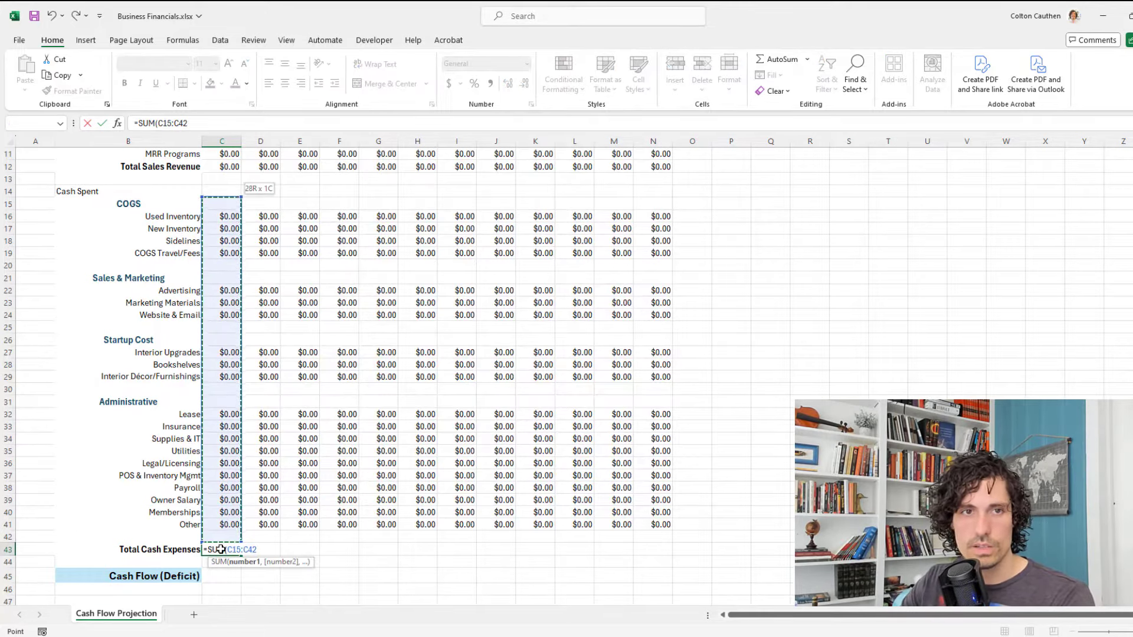
pyautogui.hotkey('ctrl', 'Return')
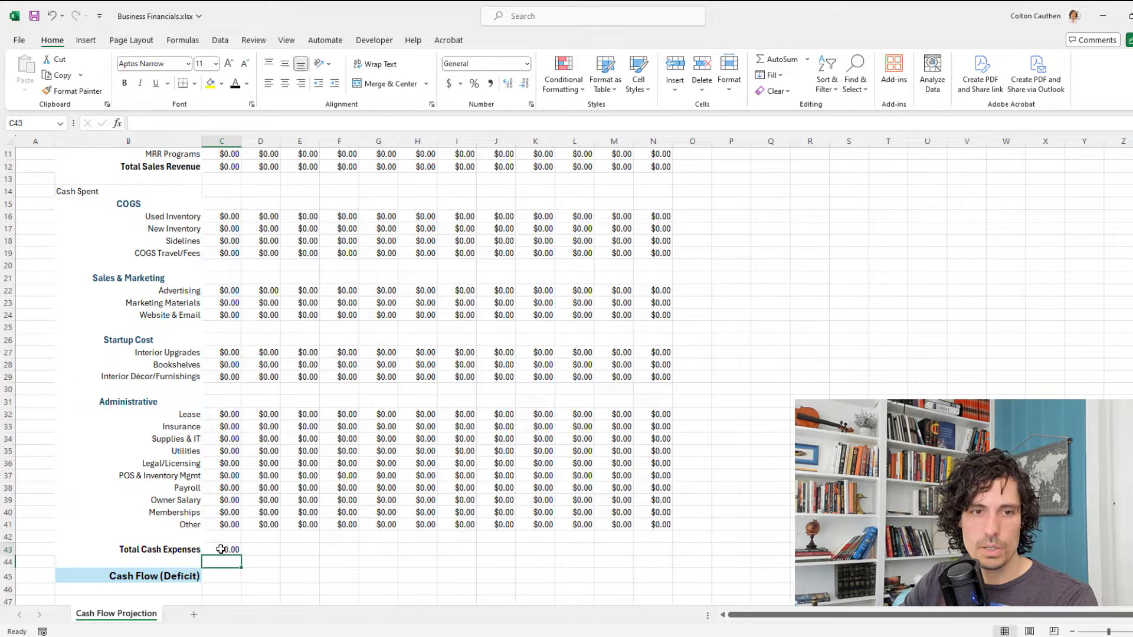
# Copy the January Total Cash Expenses formula across D43:N43 for February through December.
pyautogui.hotkey('ctrl', 'c')
pyautogui.press('Right')
pyautogui.hotkey('shift', 'Right')
pyautogui.hotkey('shift', 'Right')
pyautogui.hotkey('shift', 'Right')
pyautogui.hotkey('shift', 'Right')
pyautogui.hotkey('shift', 'Right')
pyautogui.hotkey('shift', 'Right')
pyautogui.hotkey('shift', 'Right')
pyautogui.hotkey('shift', 'Right')
pyautogui.hotkey('shift', 'Right')
pyautogui.hotkey('shift', 'Right')
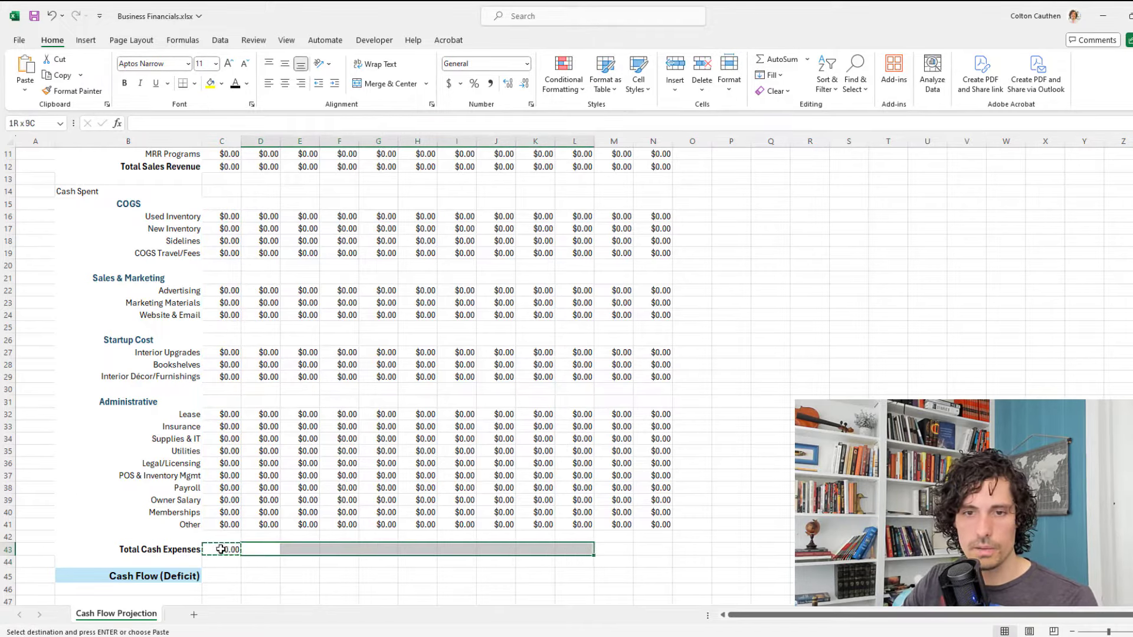
pyautogui.press('Return')
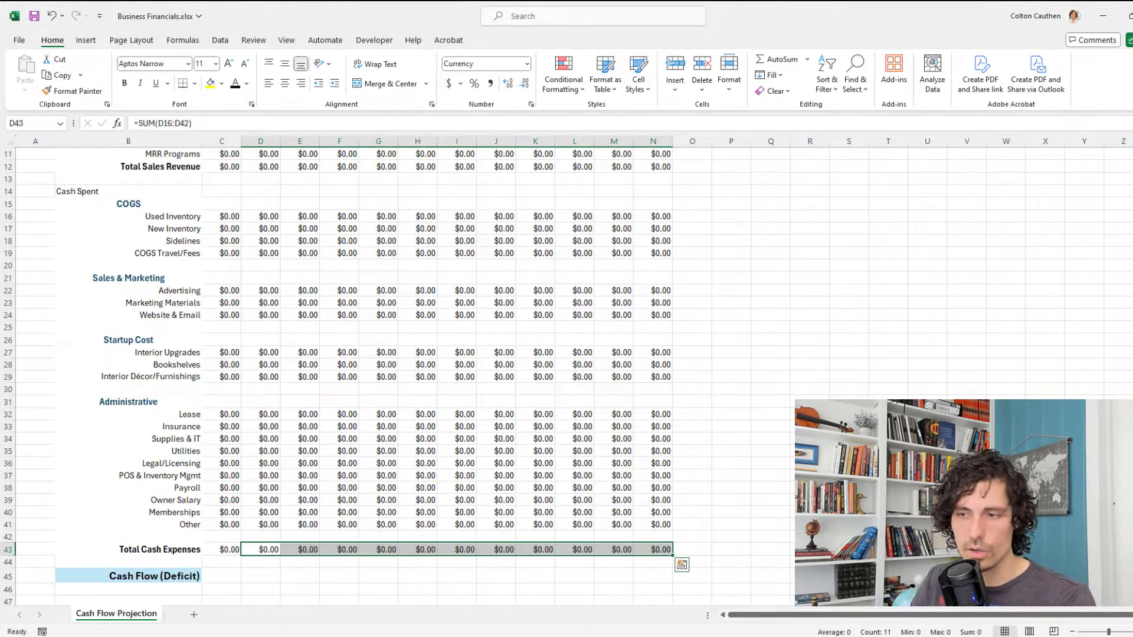
pyautogui.hotkey('alt', 'Tab')
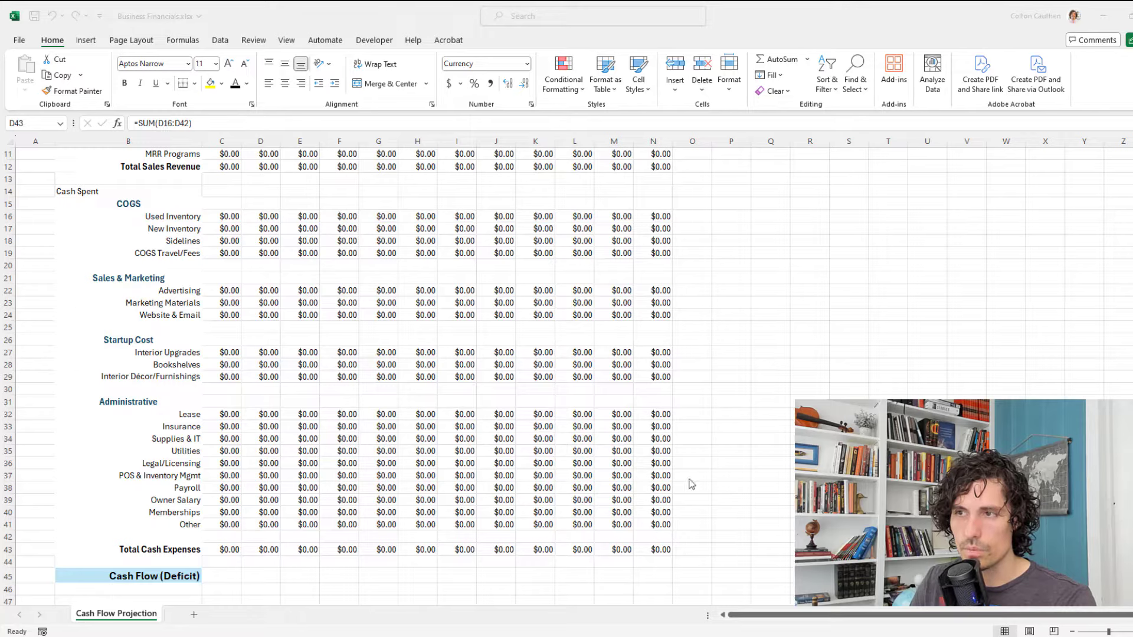
pyautogui.hotkey('alt', 'Tab')
# Enter =C12-C43 in C45 to calculate January's Cash Flow (Deficit) from sales revenue and cash expenses.
pyautogui.click(228, 572)
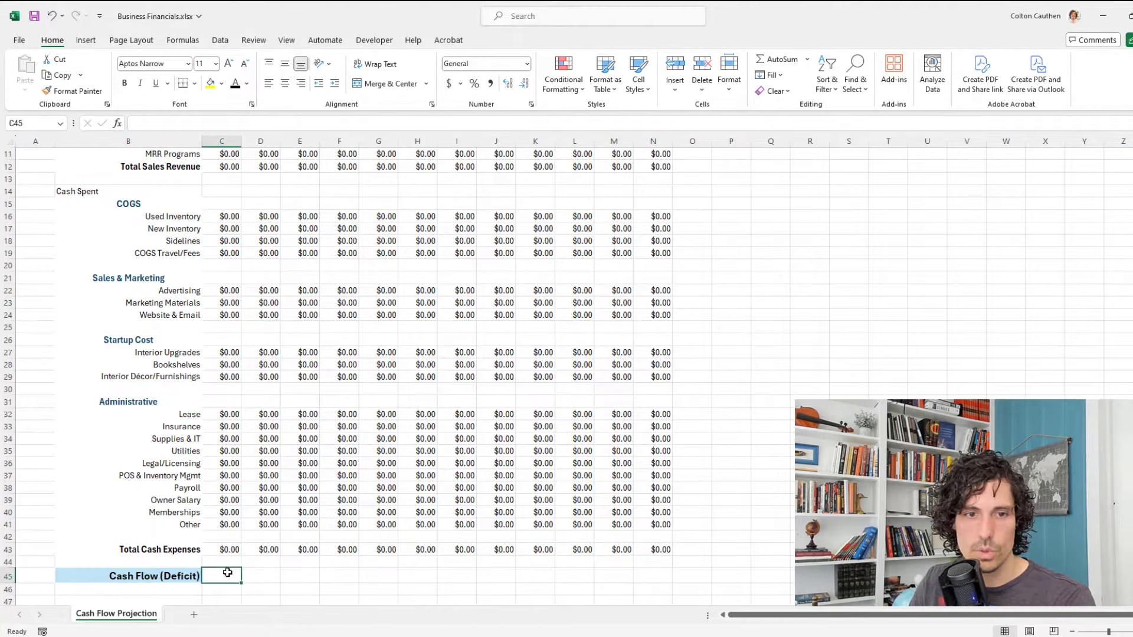
pyautogui.write('=')
pyautogui.scroll(3, 229, 502)
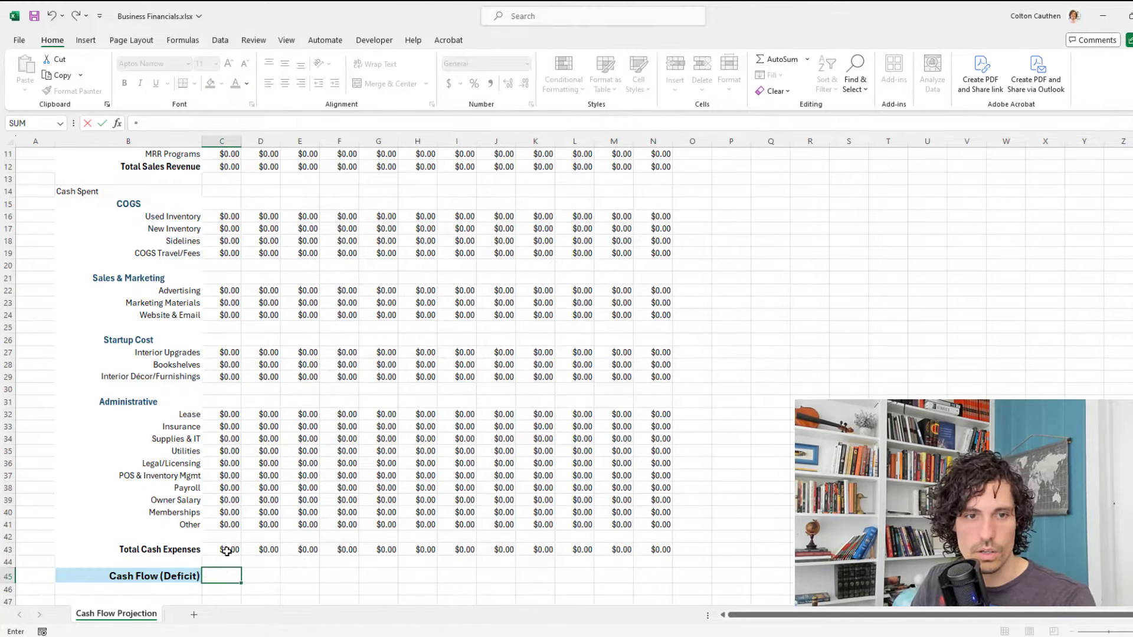
pyautogui.click(230, 237)
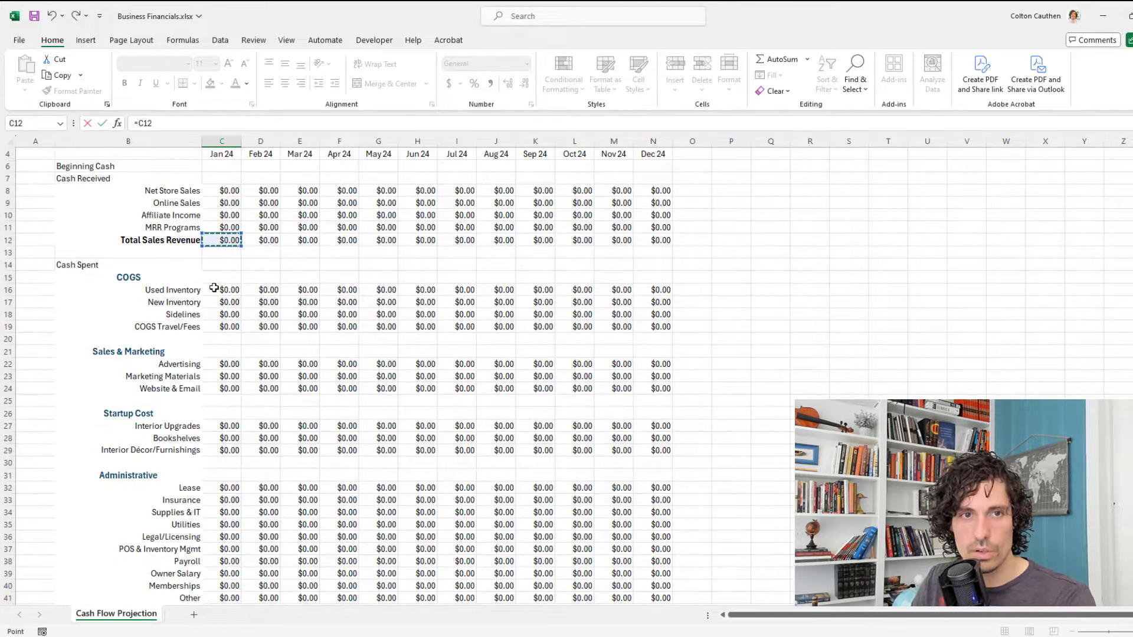
pyautogui.write('-')
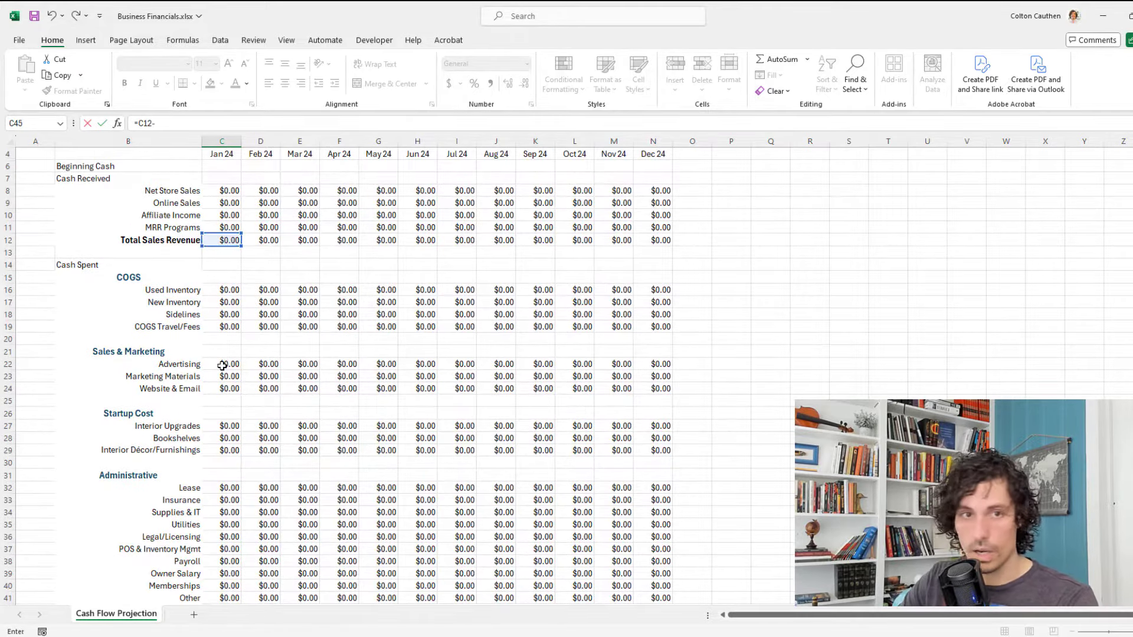
pyautogui.scroll(-3, 219, 374)
pyautogui.click(230, 511)
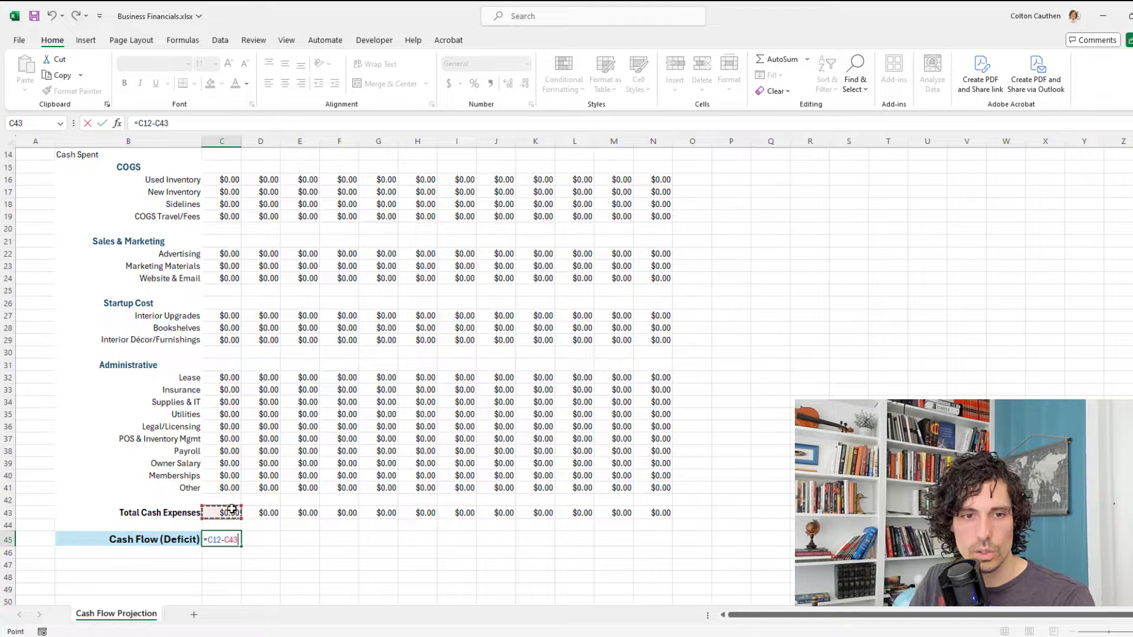
pyautogui.press('Return')
# Copy the January Cash Flow (Deficit) formula across D45:N45 for February through December.
pyautogui.press('Up')
pyautogui.hotkey('ctrl', 'c')
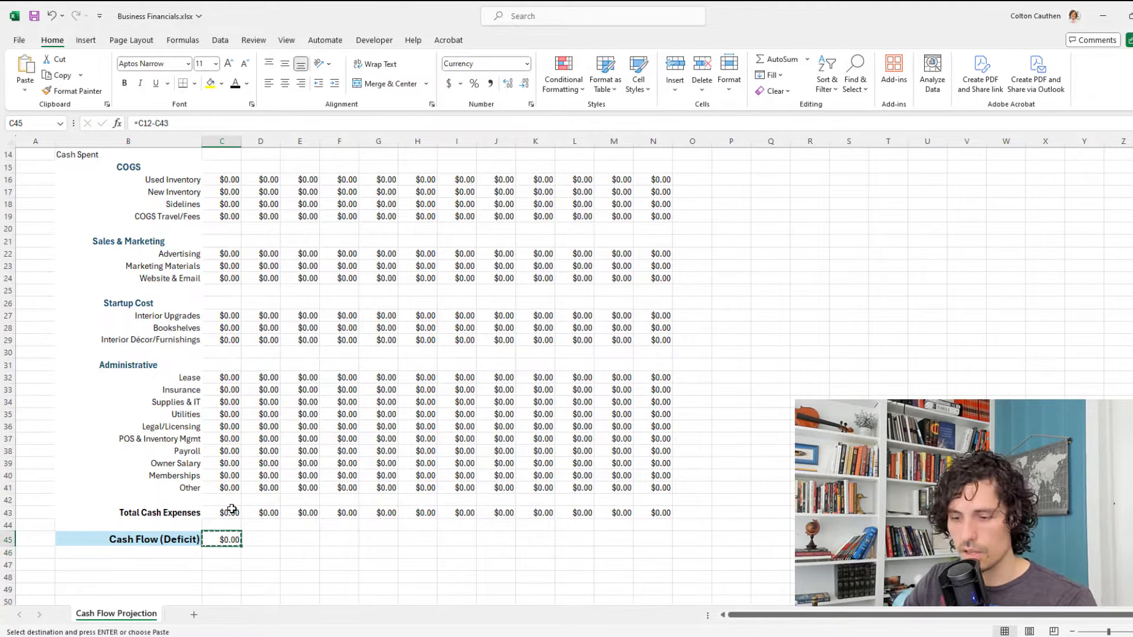
pyautogui.press('Right')
pyautogui.hotkey('shift', 'Right')
pyautogui.hotkey('shift', 'Right')
pyautogui.hotkey('shift', 'Right')
pyautogui.hotkey('shift', 'Right')
pyautogui.hotkey('shift', 'Right')
pyautogui.hotkey('shift', 'Right')
pyautogui.hotkey('shift', 'Right')
pyautogui.hotkey('shift', 'Right')
pyautogui.hotkey('shift', 'Right')
pyautogui.hotkey('shift', 'Right')
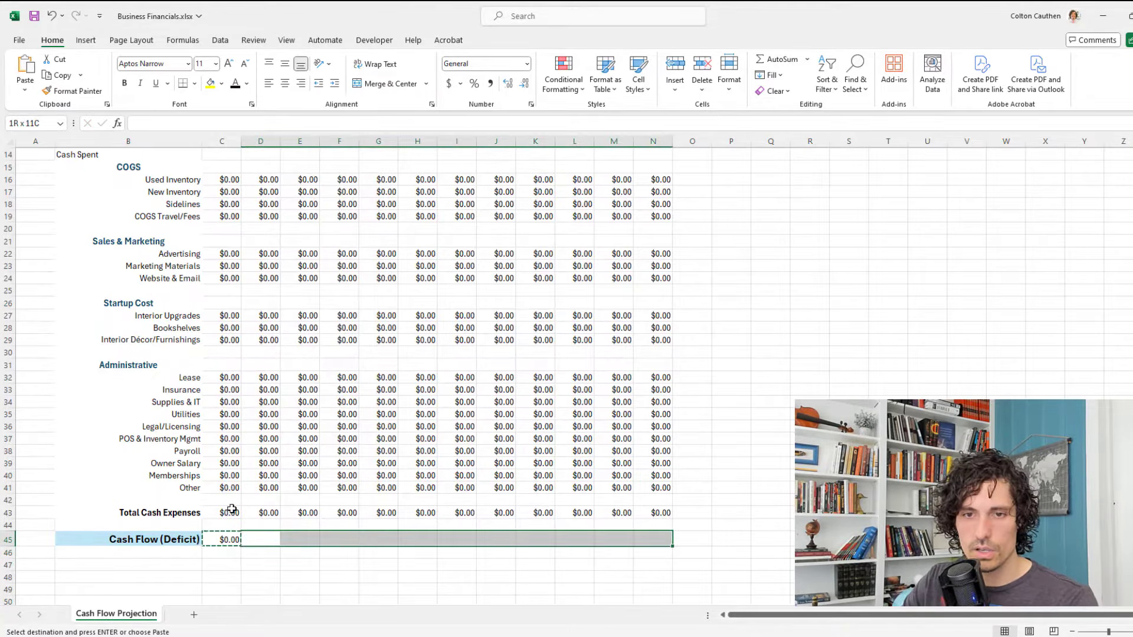
pyautogui.press('Return')
# Enter 85000 as January's Beginning Cash in C6.
pyautogui.scroll(5, 326, 250)
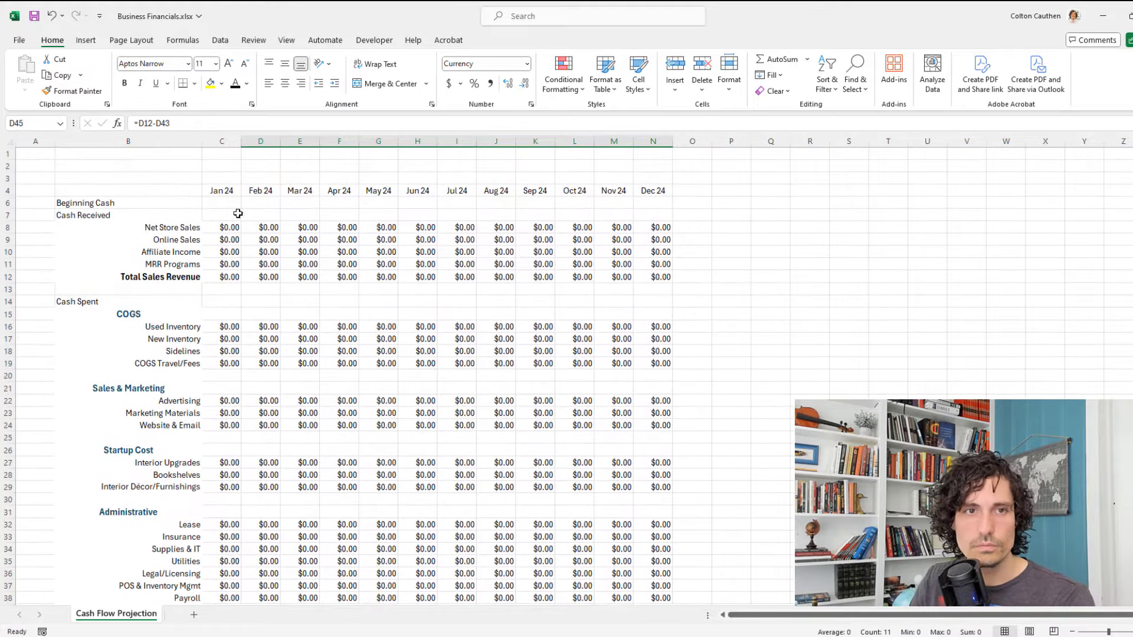
pyautogui.click(224, 206)
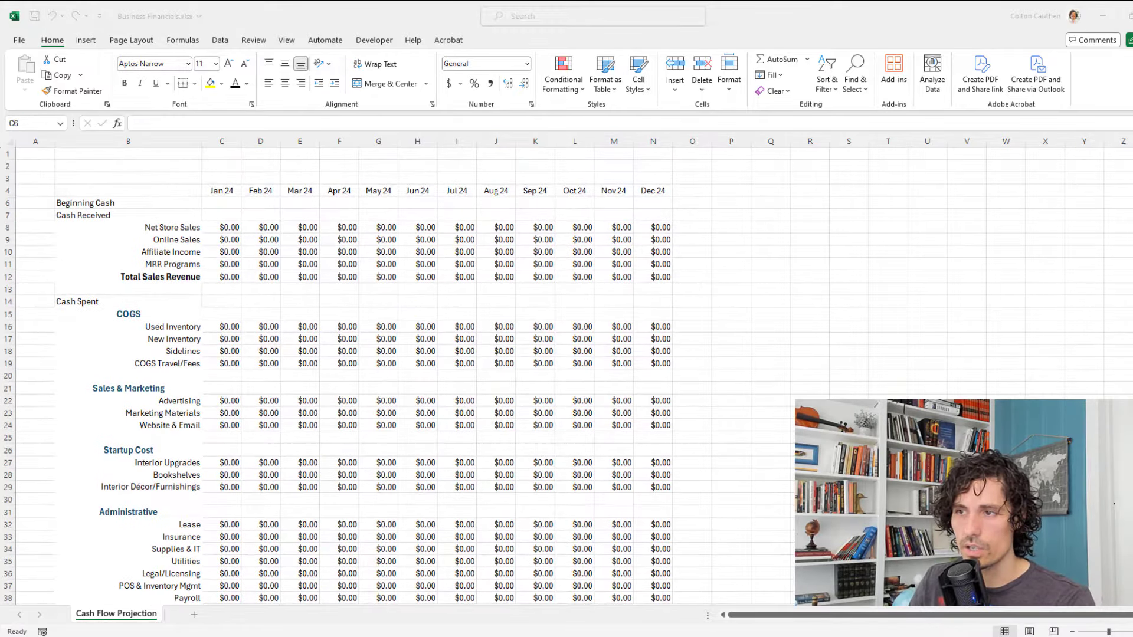
pyautogui.click(223, 202)
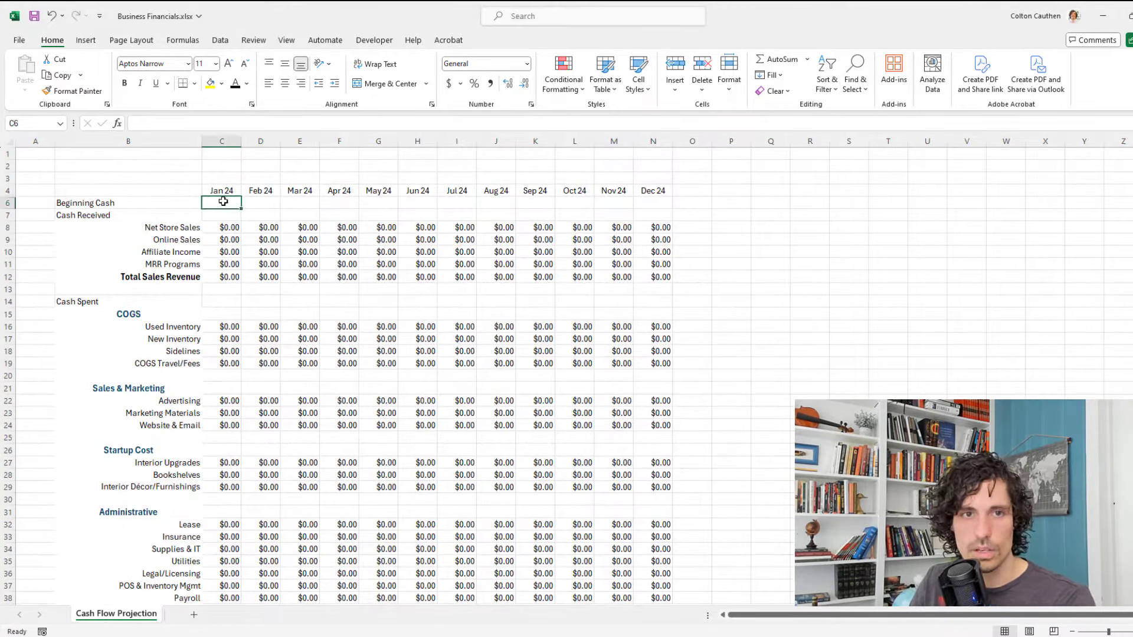
pyautogui.write('10000')
pyautogui.hotkey('ctrl', 'Return')
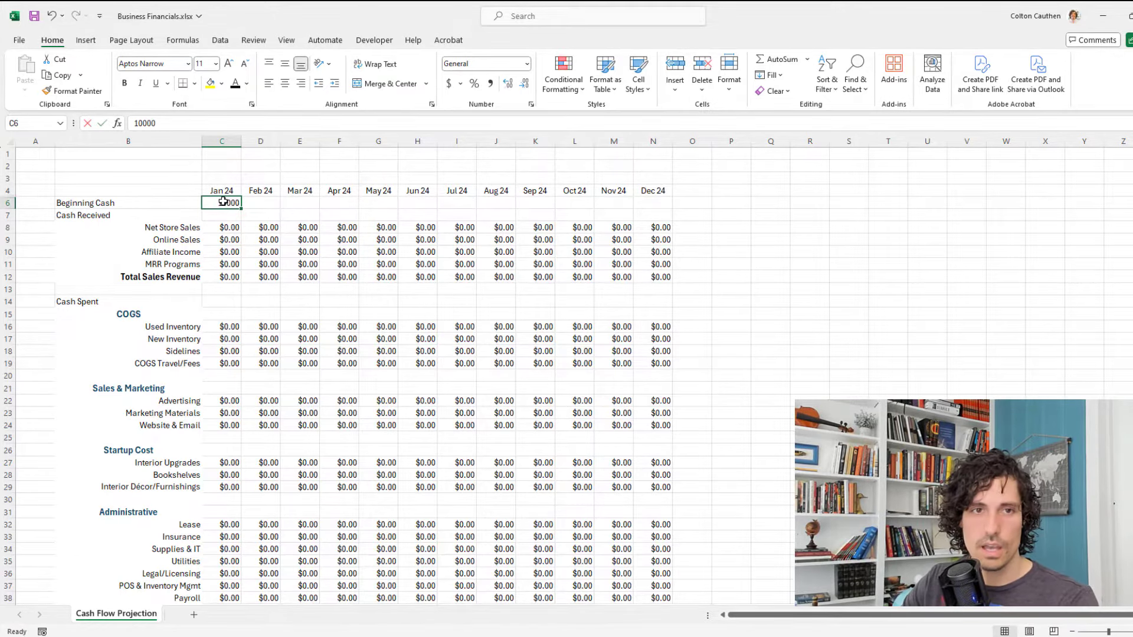
pyautogui.press('Return')
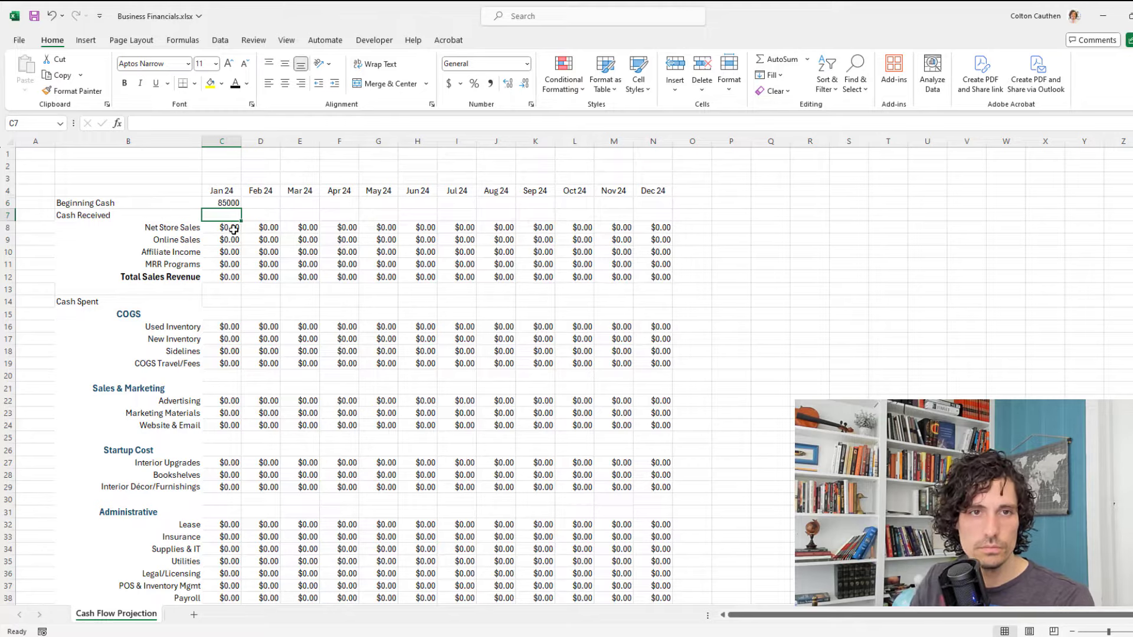
# Apply the Currency number format to the Beginning Cash and Cash Received rows in C6:N7.
pyautogui.moveTo(232, 201); pyautogui.dragTo(656, 216)
pyautogui.click(527, 64)
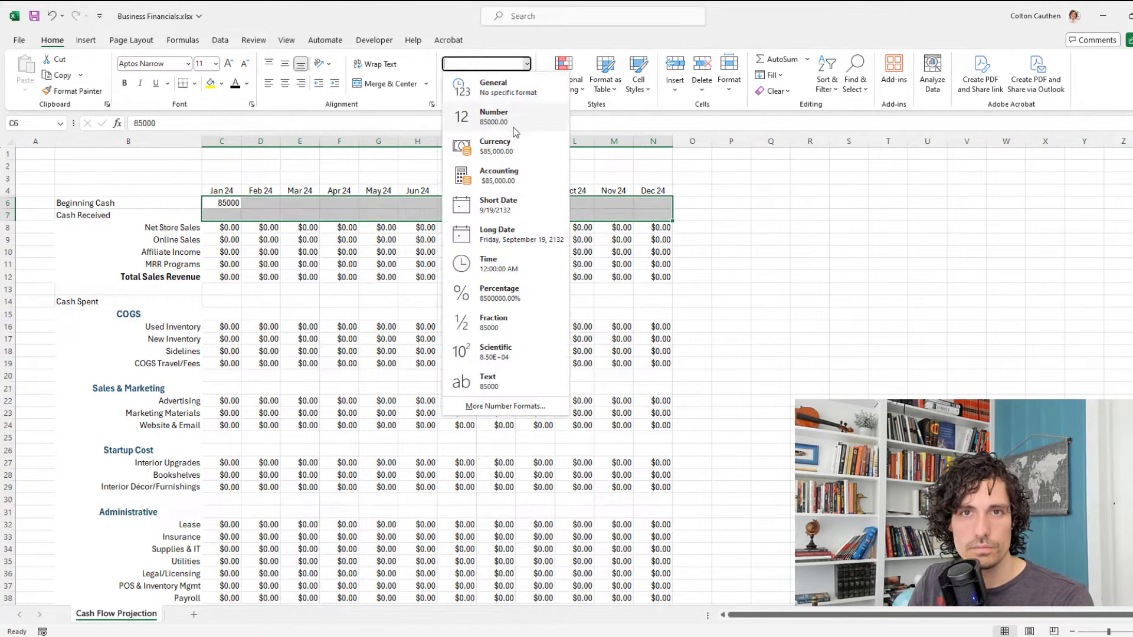
pyautogui.click(481, 145)
pyautogui.click(253, 288)
pyautogui.click(228, 202)
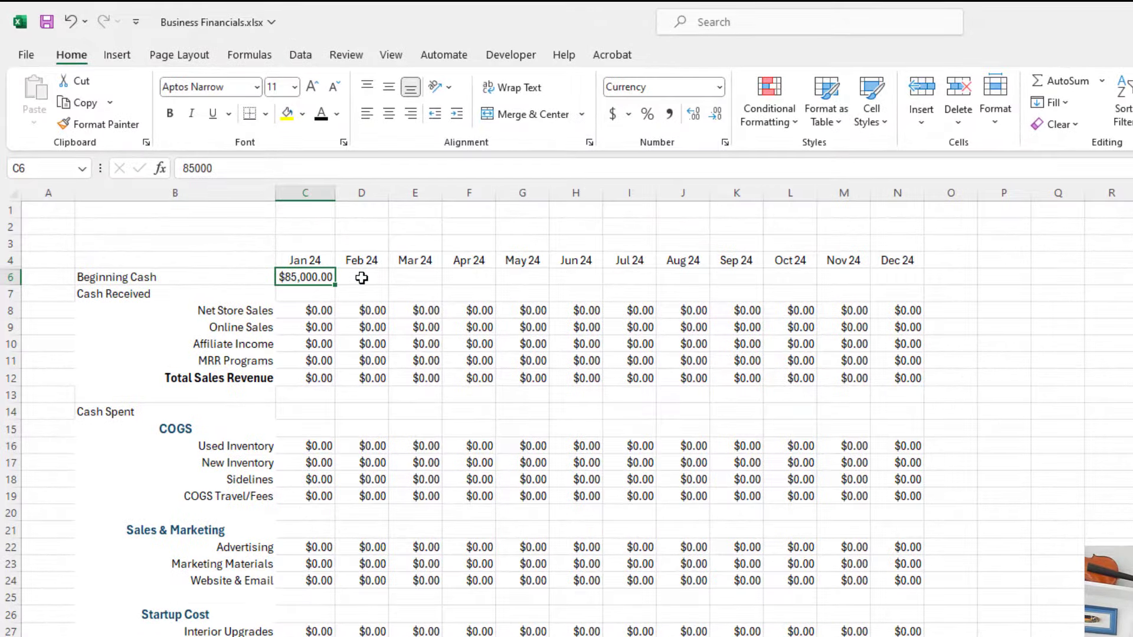
# Enter =C6+C45 in D6 so February's Beginning Cash adds January's cash flow to January's opening balance.
pyautogui.click(362, 278)
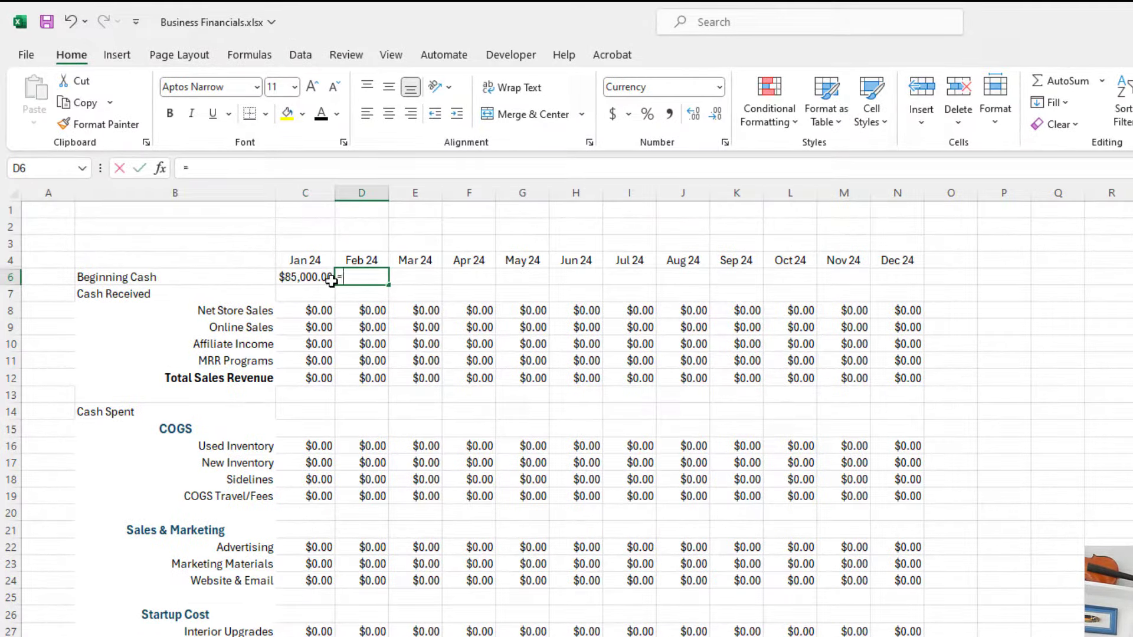
pyautogui.click(331, 282)
pyautogui.write('+')
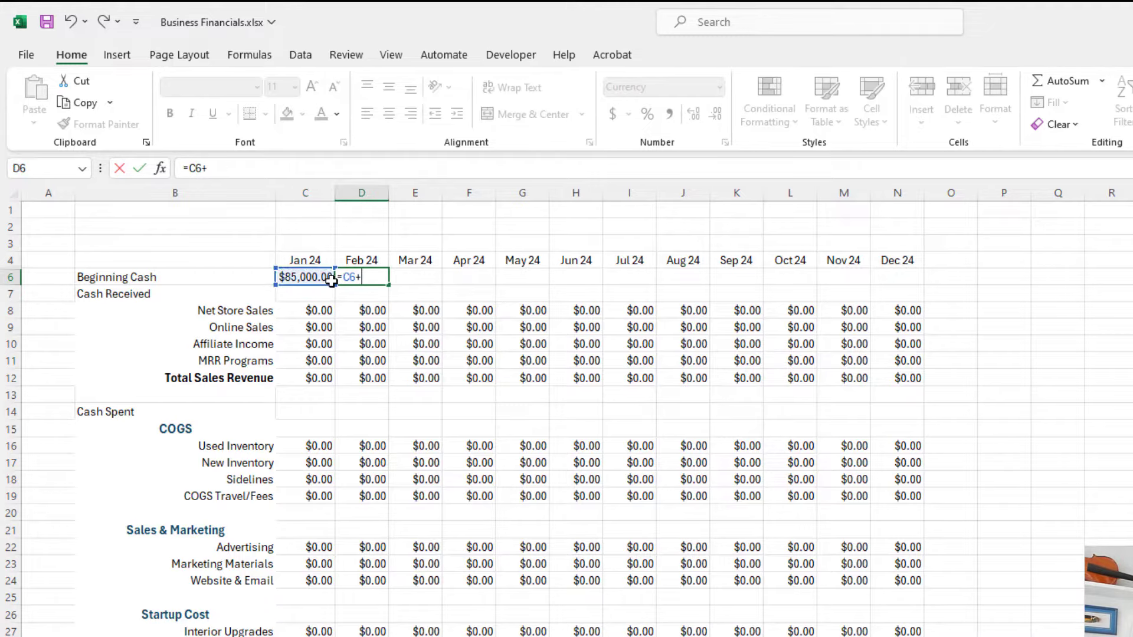
pyautogui.scroll(-7, 320, 572)
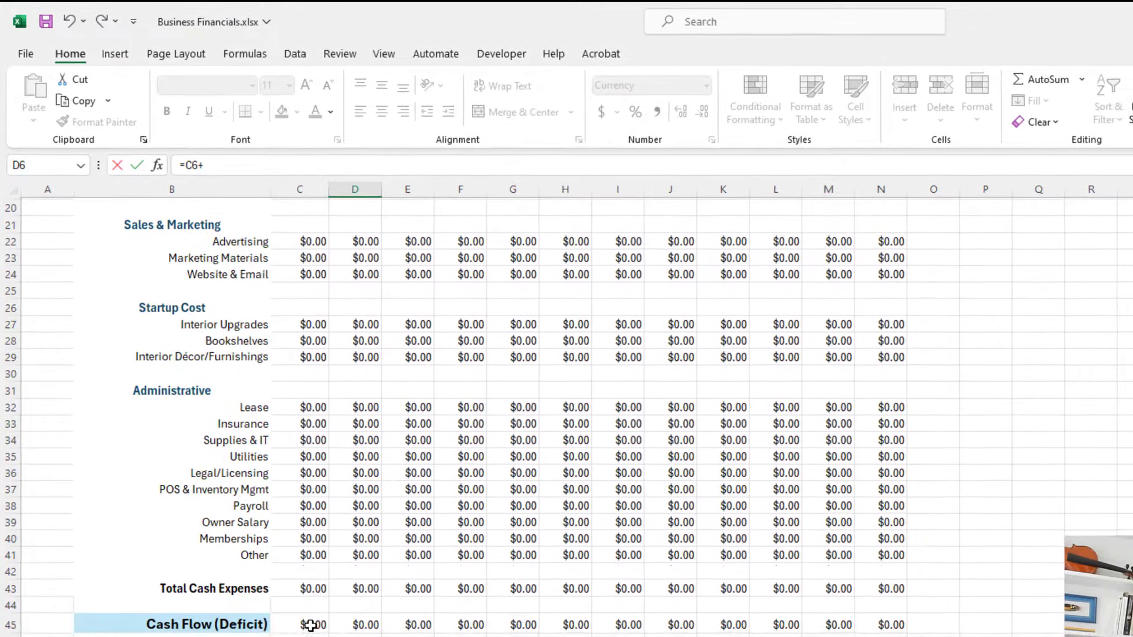
pyautogui.click(313, 627)
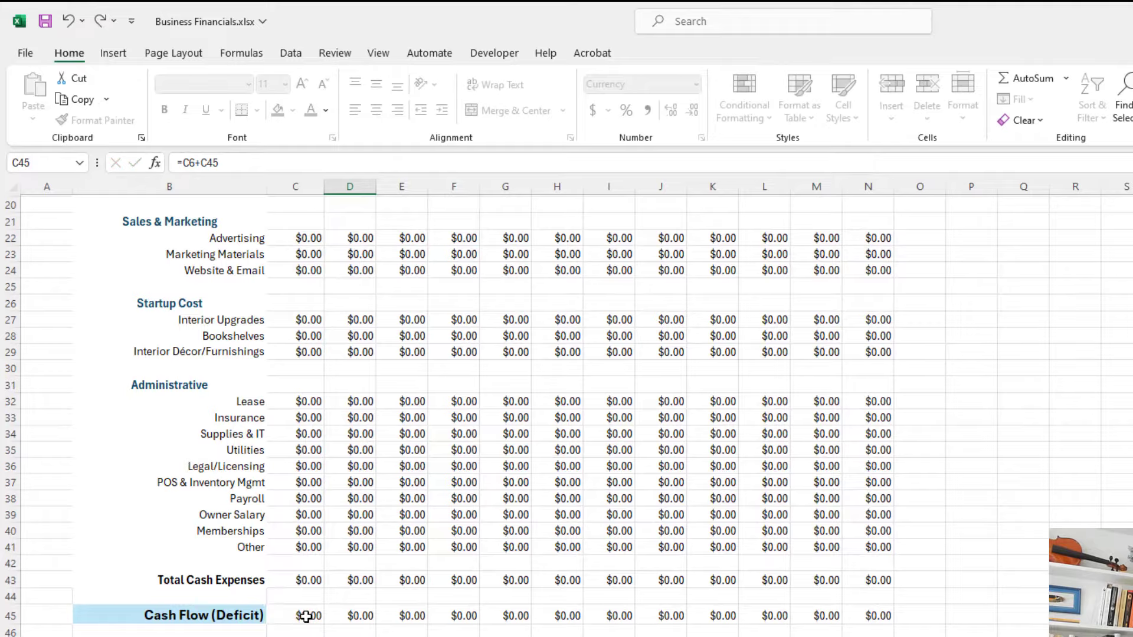
pyautogui.press('Return')
# Copy the February Beginning Cash formula across E6:N6 for March through December.
pyautogui.press('Up')
pyautogui.press('Up')
pyautogui.press('Down')
pyautogui.hotkey('ctrl', 'c')
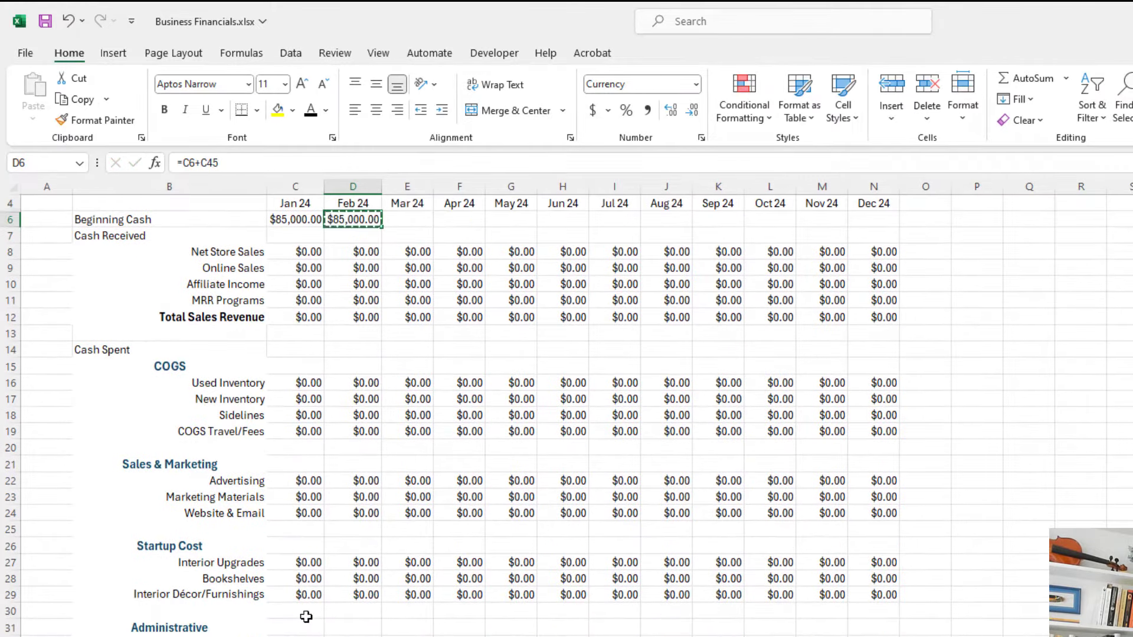
pyautogui.press('Right')
pyautogui.hotkey('shift', 'Right')
pyautogui.hotkey('shift', 'Right')
pyautogui.hotkey('shift', 'Right')
pyautogui.hotkey('shift', 'Right')
pyautogui.hotkey('shift', 'Right')
pyautogui.hotkey('shift', 'Right')
pyautogui.hotkey('shift', 'Right')
pyautogui.hotkey('shift', 'Right')
pyautogui.hotkey('shift', 'Right')
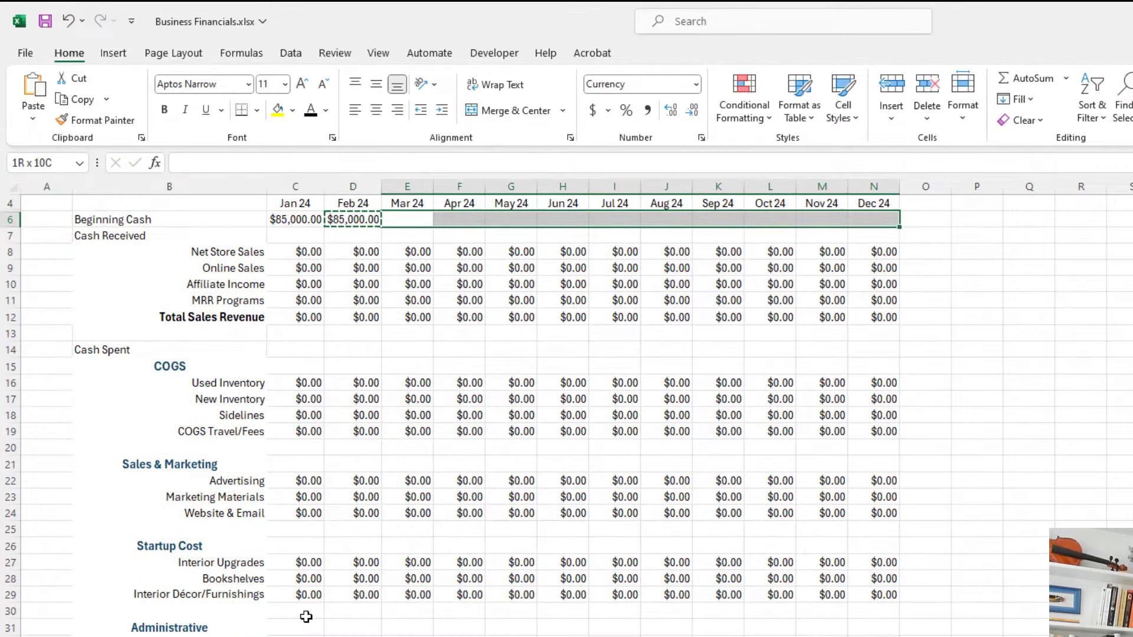
pyautogui.hotkey('ctrl', 'v')
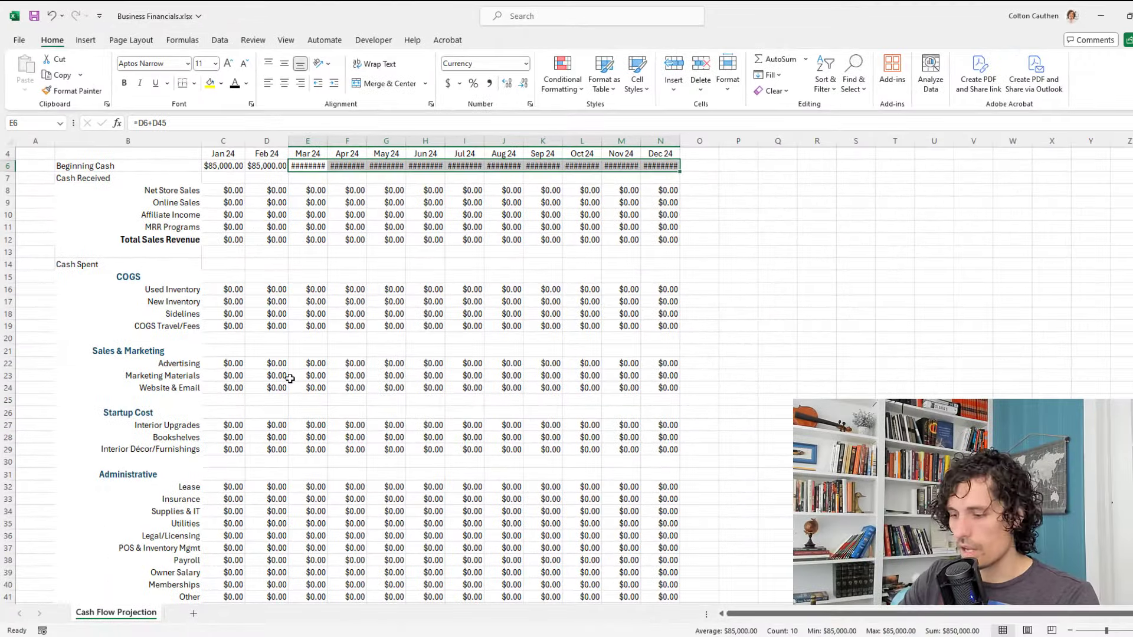
# Set the column width for January through December (C:N) to 10, and increase it to 11.
pyautogui.press('Left')
pyautogui.press('Left')
pyautogui.hotkey('ctrl', 'shift', 'Right')
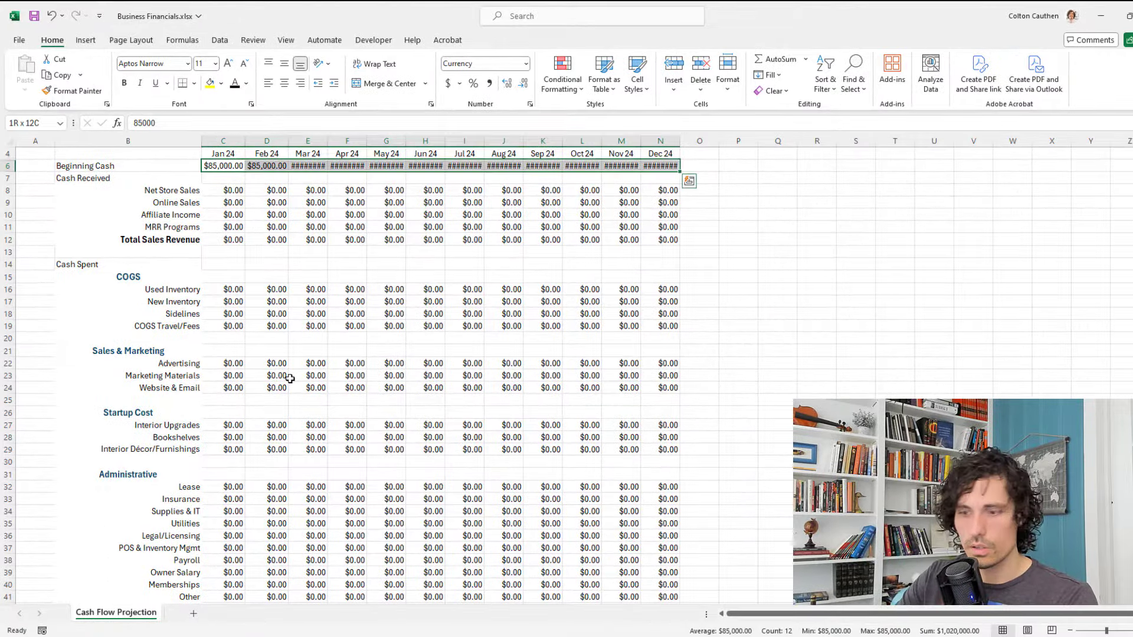
pyautogui.hotkey('alt', 'h')
pyautogui.press('o')
pyautogui.press('w')
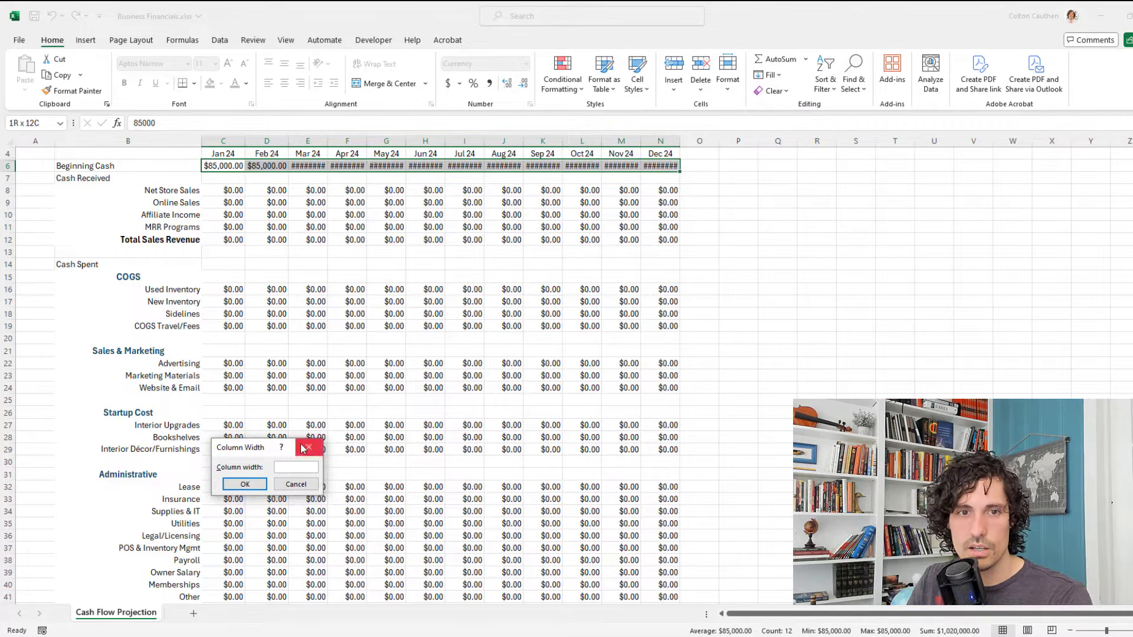
pyautogui.moveTo(250, 452); pyautogui.dragTo(608, 253)
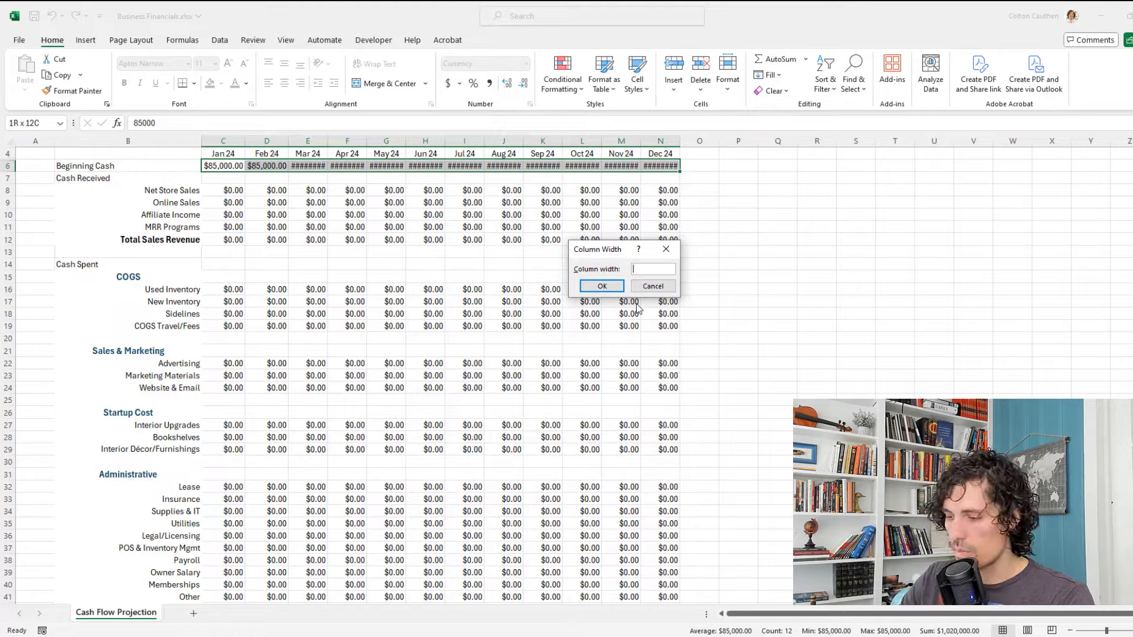
pyautogui.write('10')
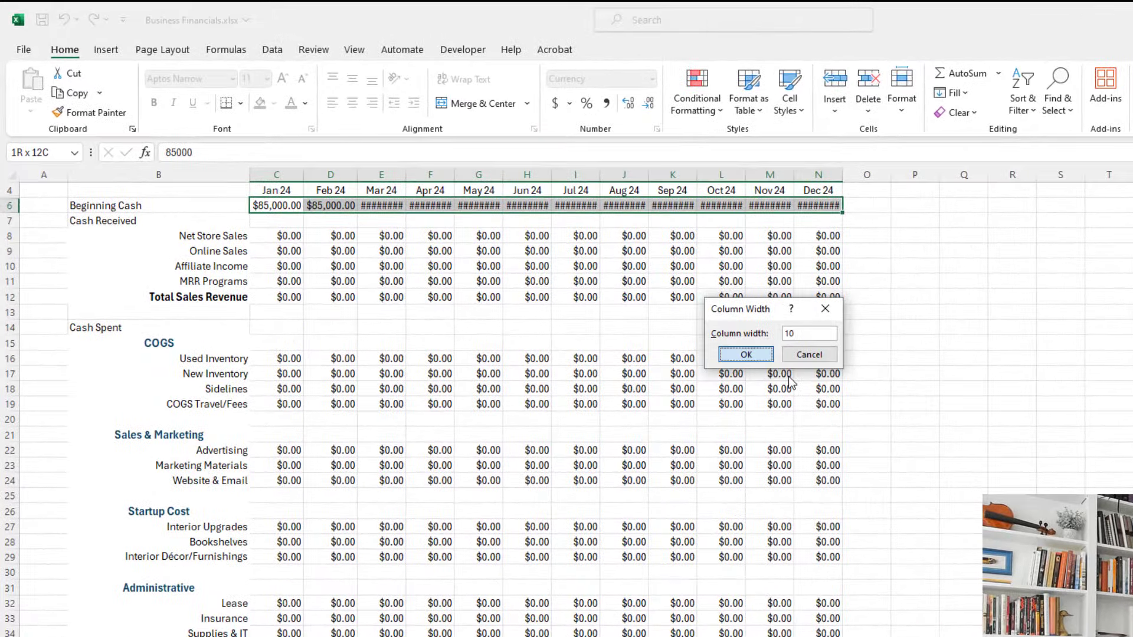
pyautogui.press('Return')
pyautogui.hotkey('alt', 'h')
pyautogui.write('ow')
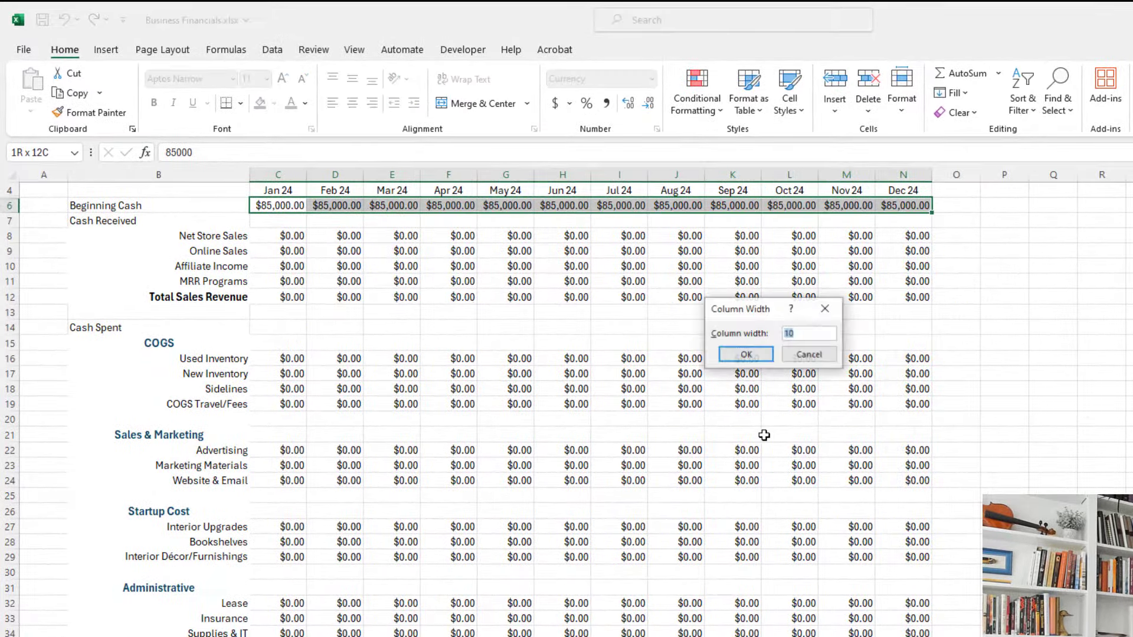
pyautogui.write('11')
pyautogui.press('Return')
pyautogui.click(589, 317)
pyautogui.scroll(1, 588, 317)
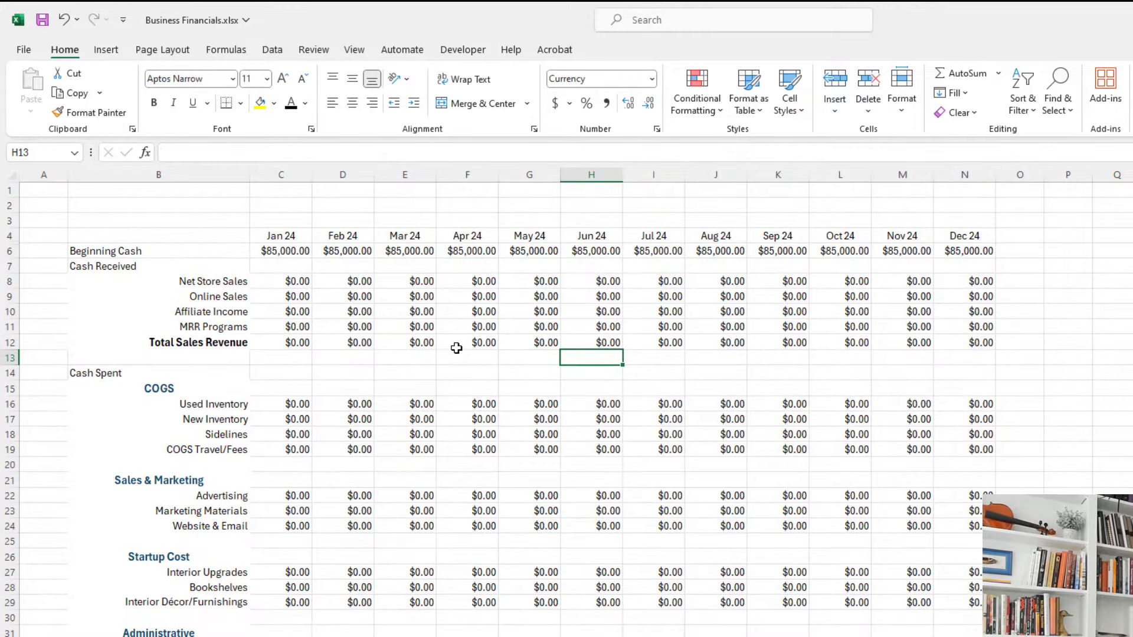
pyautogui.click(291, 300)
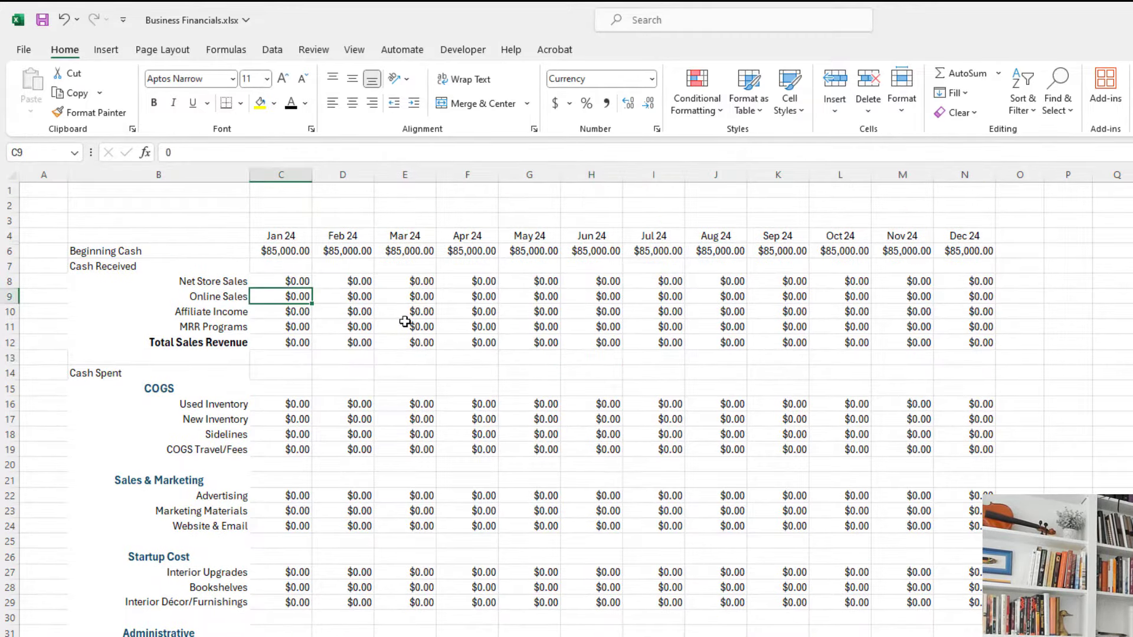
pyautogui.click(235, 248)
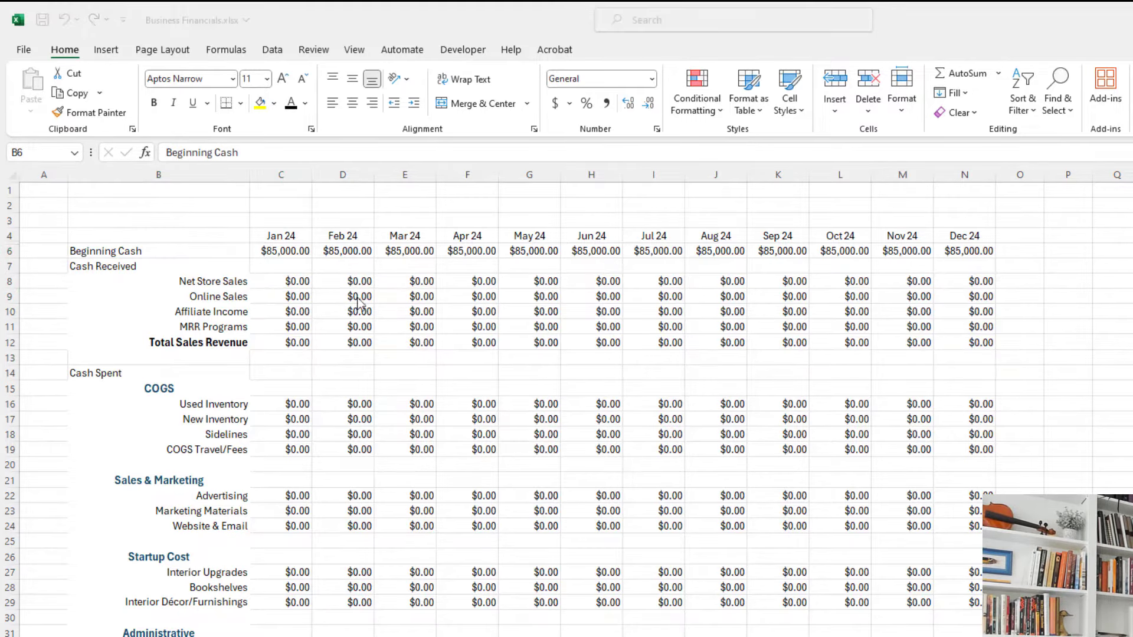
# Format the month headers in C4:N4 with a dark blue fill and bold white text.
pyautogui.click(286, 234)
pyautogui.moveTo(928, 237); pyautogui.dragTo(991, 237)
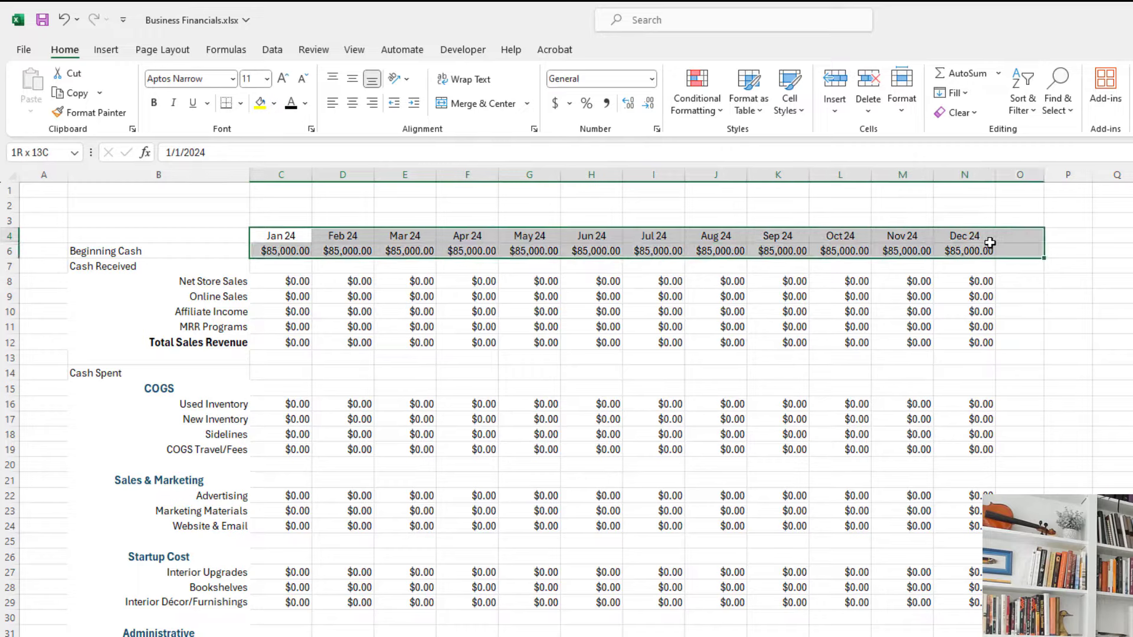
pyautogui.click(275, 104)
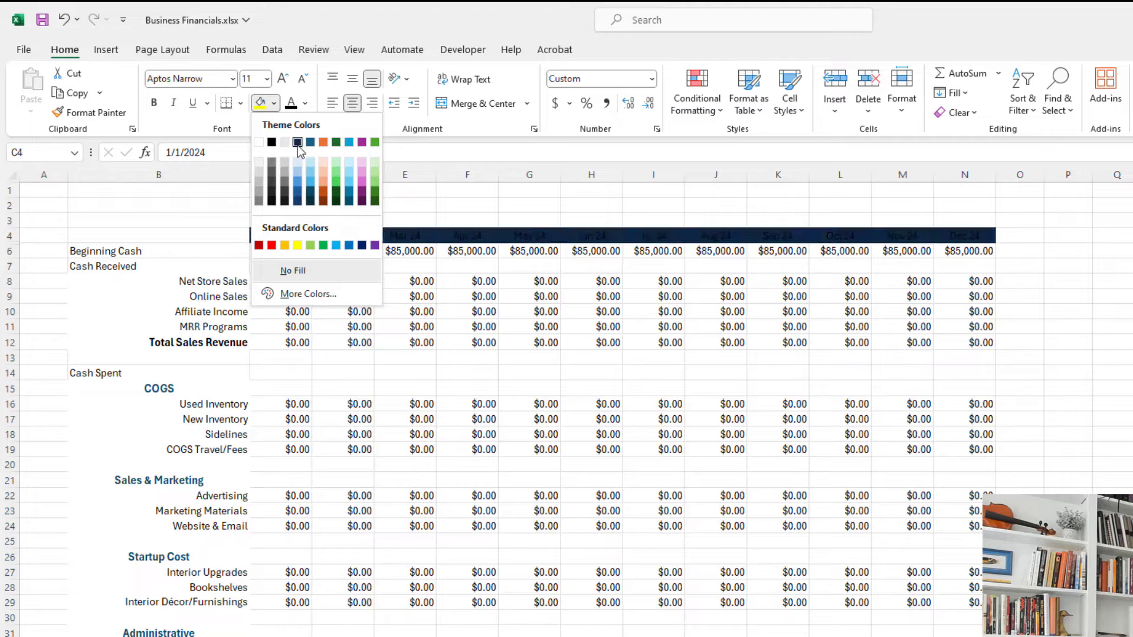
pyautogui.click(299, 193)
pyautogui.click(305, 103)
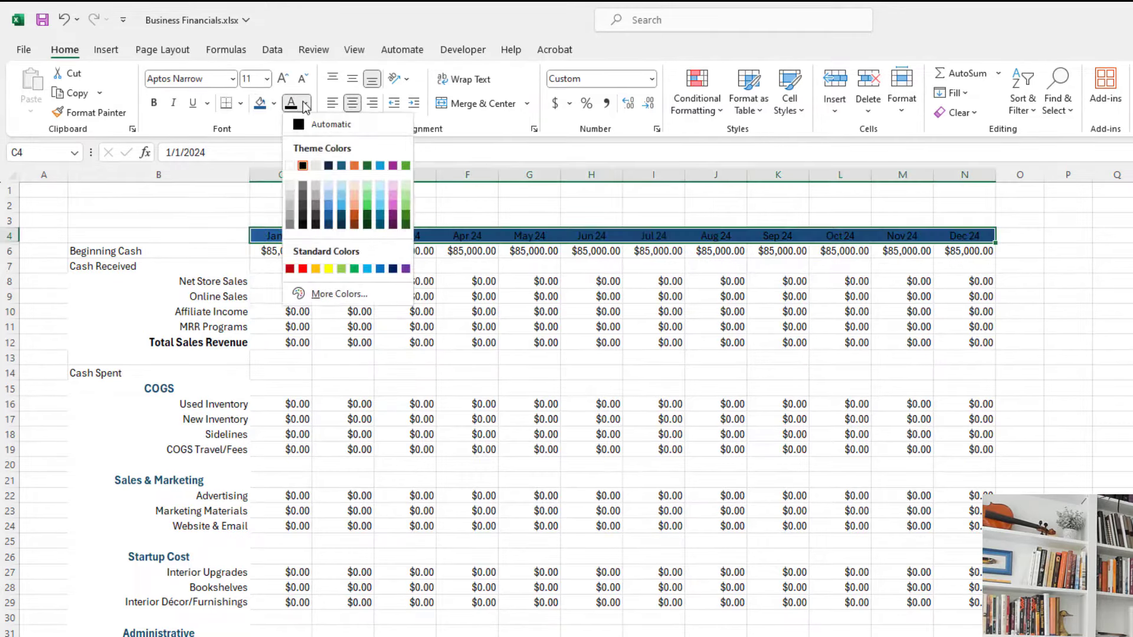
pyautogui.click(289, 166)
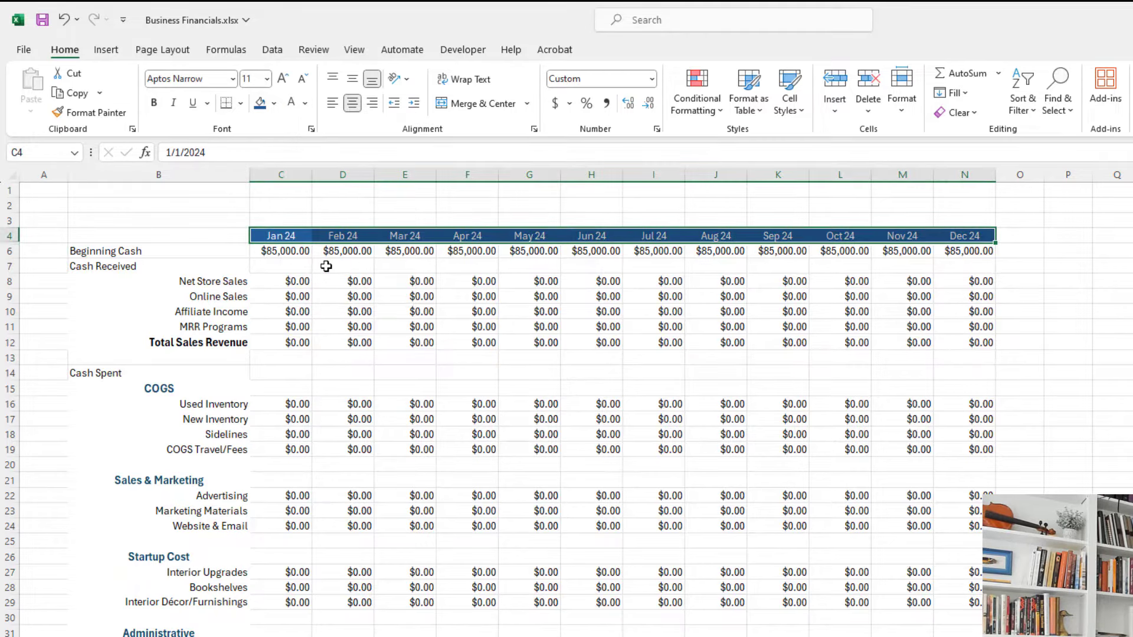
pyautogui.hotkey('ctrl', 'b')
pyautogui.click(146, 255)
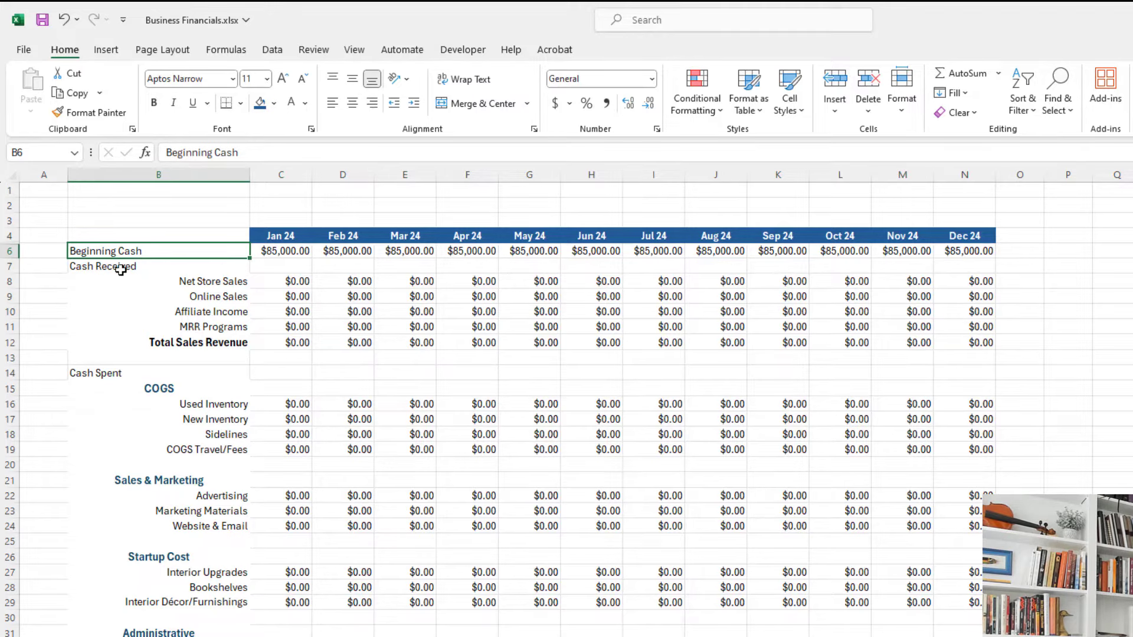
# Format the Beginning Cash, Cash Received, Cash Spent and Total Cash Expenses labels with a dark blue fill and bold white text.
pyautogui.keyDown('shift'); pyautogui.click(120, 270); pyautogui.keyUp('shift')
pyautogui.click(119, 375)
pyautogui.scroll(-5, 178, 601)
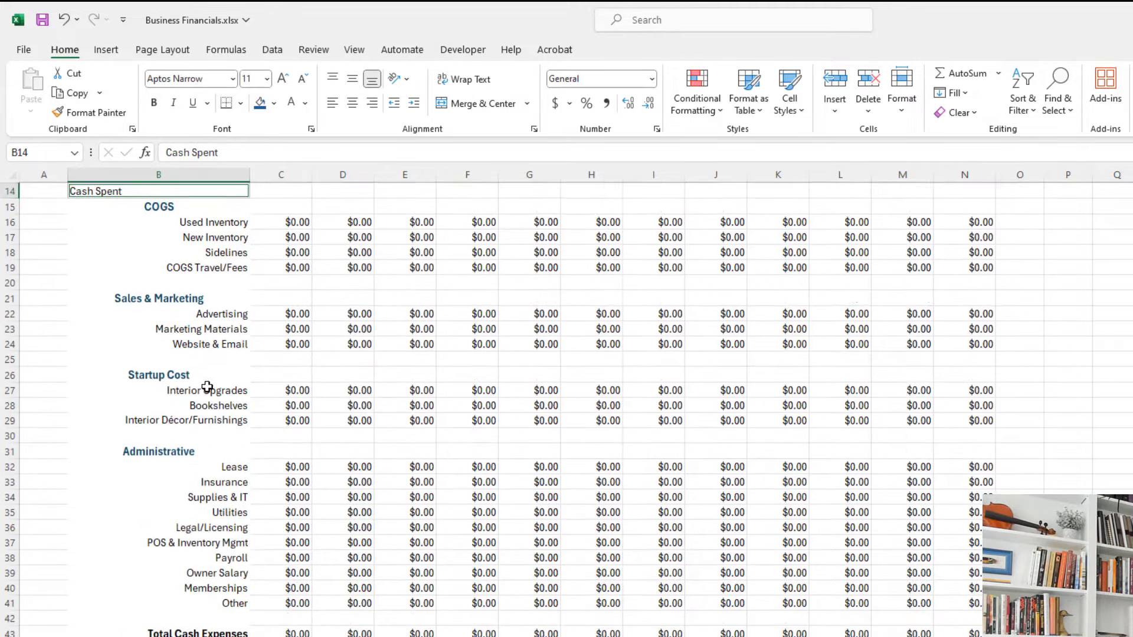
pyautogui.keyDown('ctrl'); pyautogui.click(185, 589); pyautogui.keyUp('ctrl')
pyautogui.scroll(5, 235, 438)
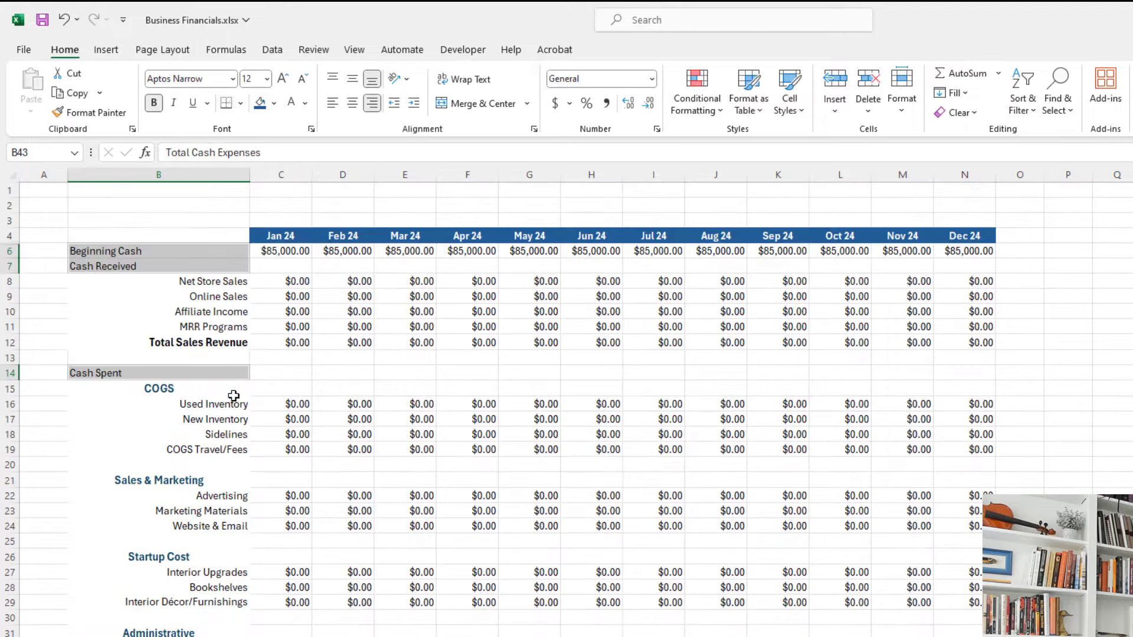
pyautogui.scroll(-8, 260, 177)
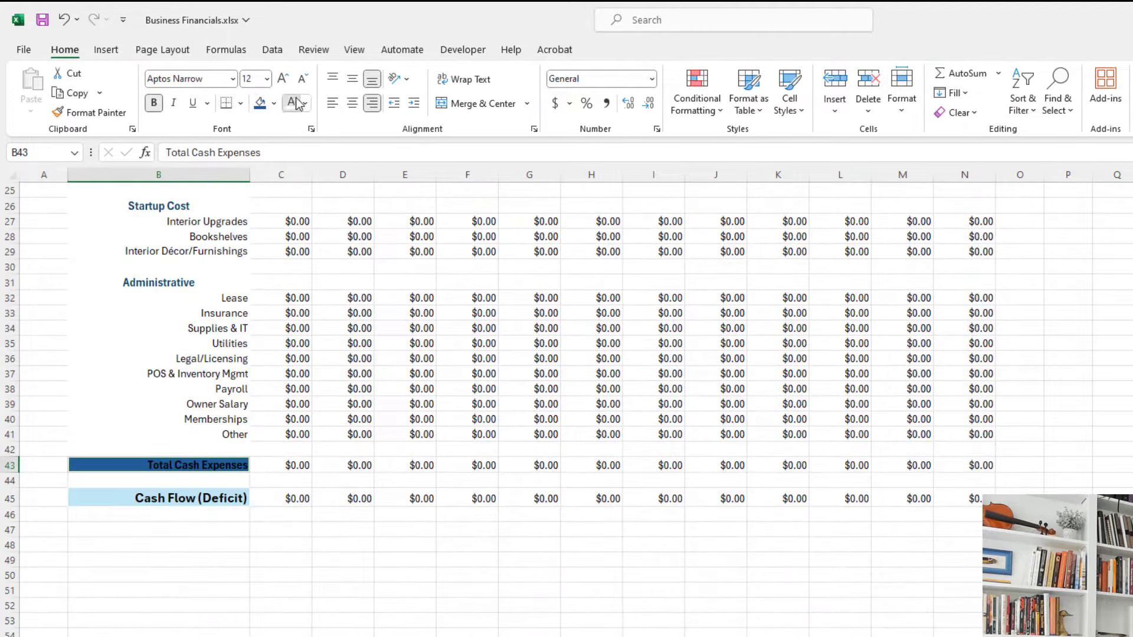
pyautogui.scroll(1, 278, 257)
pyautogui.scroll(7, 265, 280)
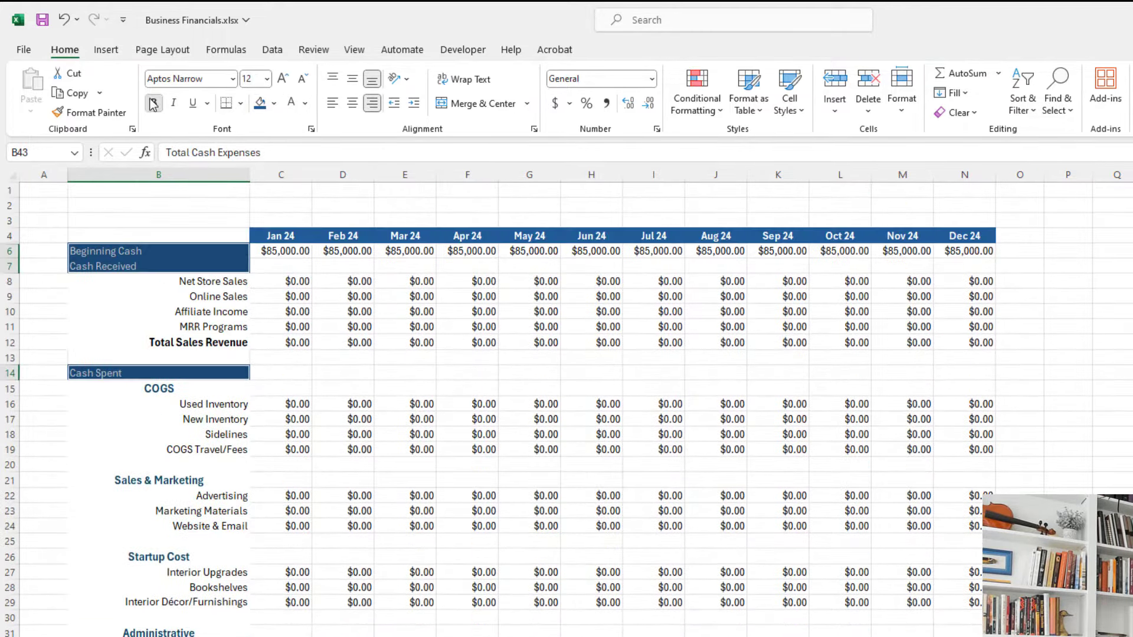
pyautogui.click(158, 105)
pyautogui.scroll(8, 167, 342)
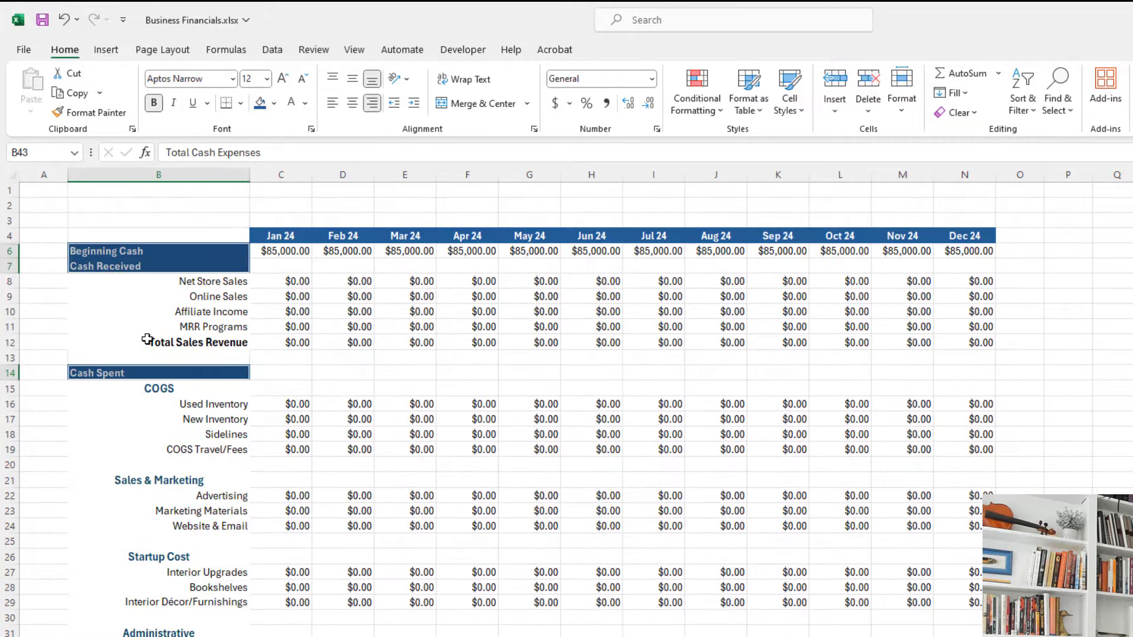
# Increase the font size of the Beginning Cash, Cash Received, Cash Spent and Total Cash Expenses labels to 16.
pyautogui.click(138, 342)
pyautogui.click(144, 372)
pyautogui.scroll(-2, 145, 383)
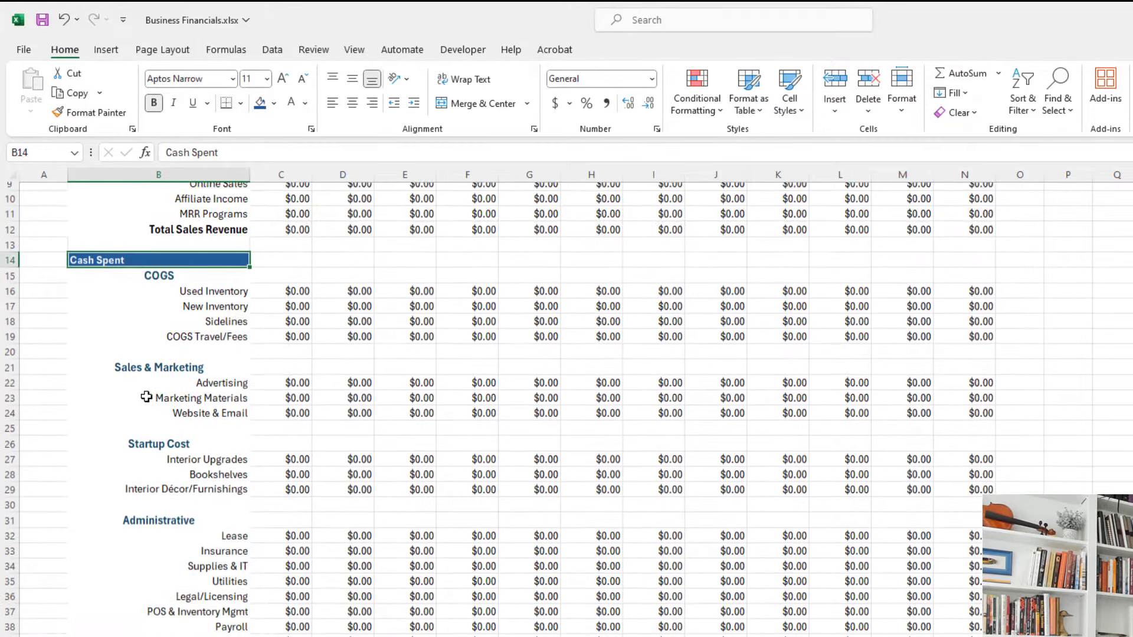
pyautogui.scroll(-2, 182, 483)
pyautogui.scroll(4, 175, 311)
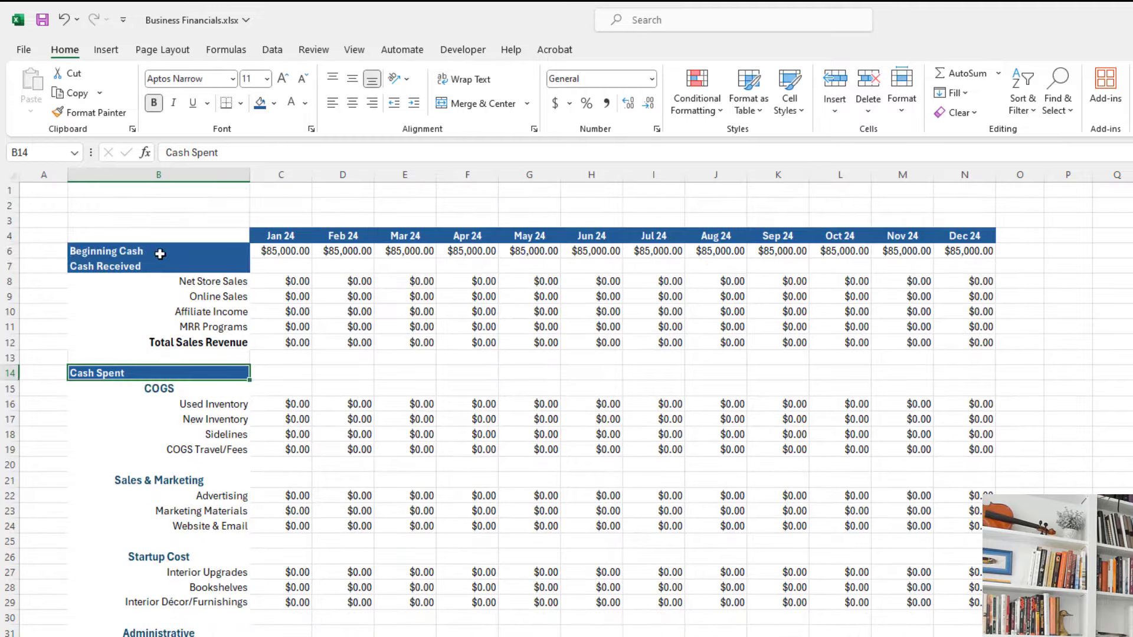
pyautogui.moveTo(160, 254); pyautogui.dragTo(161, 267)
pyautogui.click(164, 372)
pyautogui.scroll(-4, 182, 509)
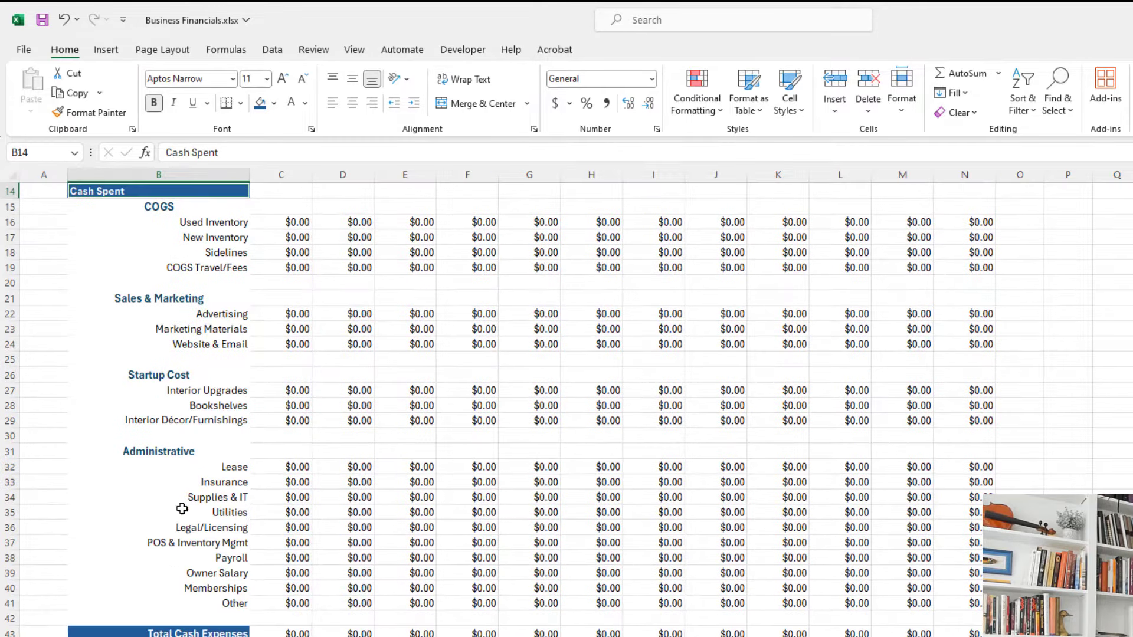
pyautogui.keyDown('ctrl'); pyautogui.click(173, 630); pyautogui.keyUp('ctrl')
pyautogui.click(286, 83)
pyautogui.click(286, 83)
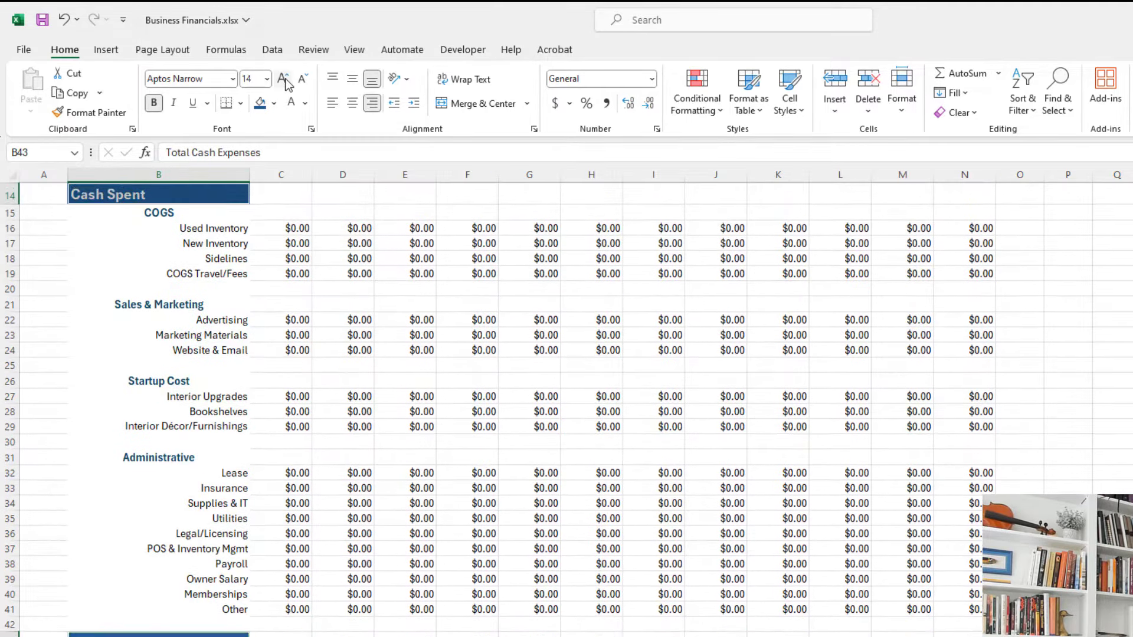
pyautogui.scroll(5, 431, 392)
pyautogui.click(335, 405)
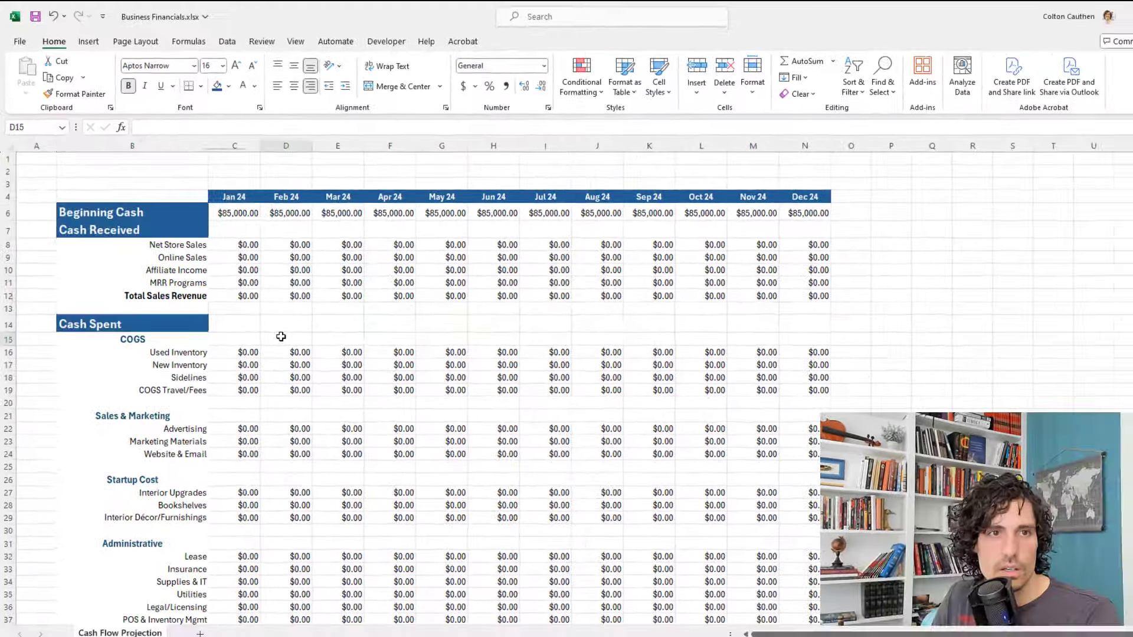
# Reduce the font size of the four dark blue labels in column B to 14.
pyautogui.click(112, 213)
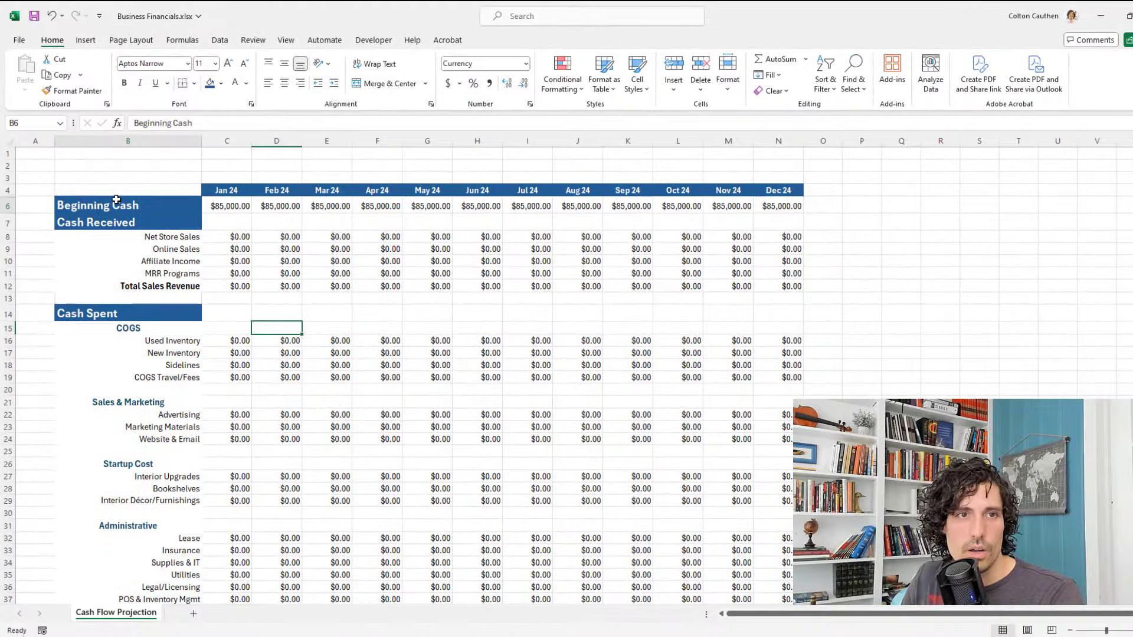
pyautogui.keyDown('ctrl'); pyautogui.click(124, 230); pyautogui.keyUp('ctrl')
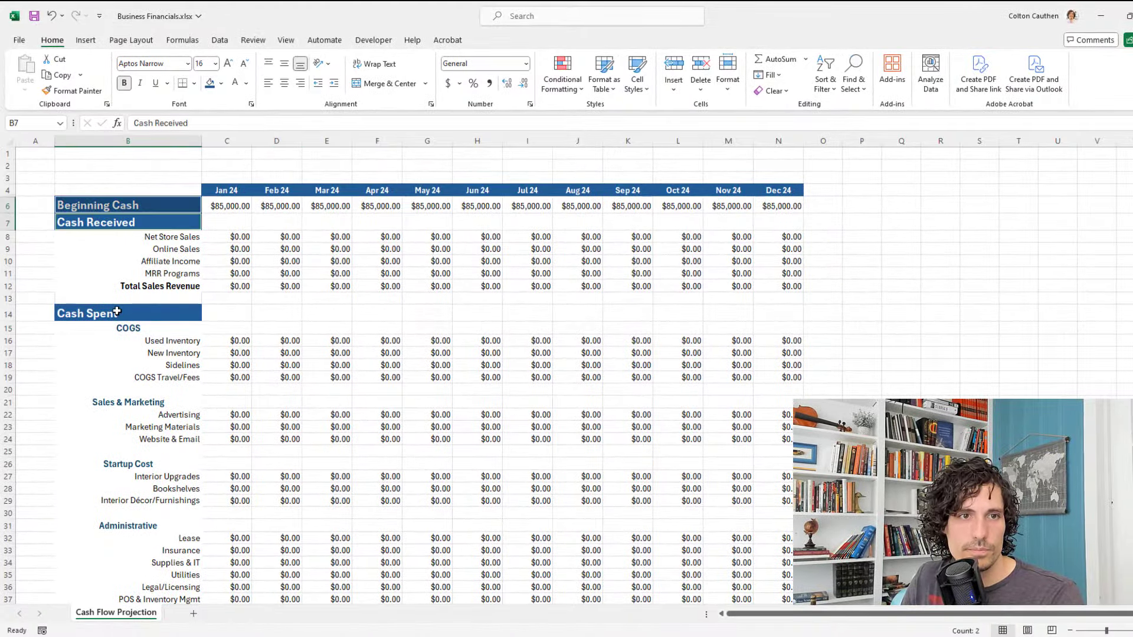
pyautogui.keyDown('ctrl'); pyautogui.click(117, 312); pyautogui.keyUp('ctrl')
pyautogui.scroll(-6, 175, 404)
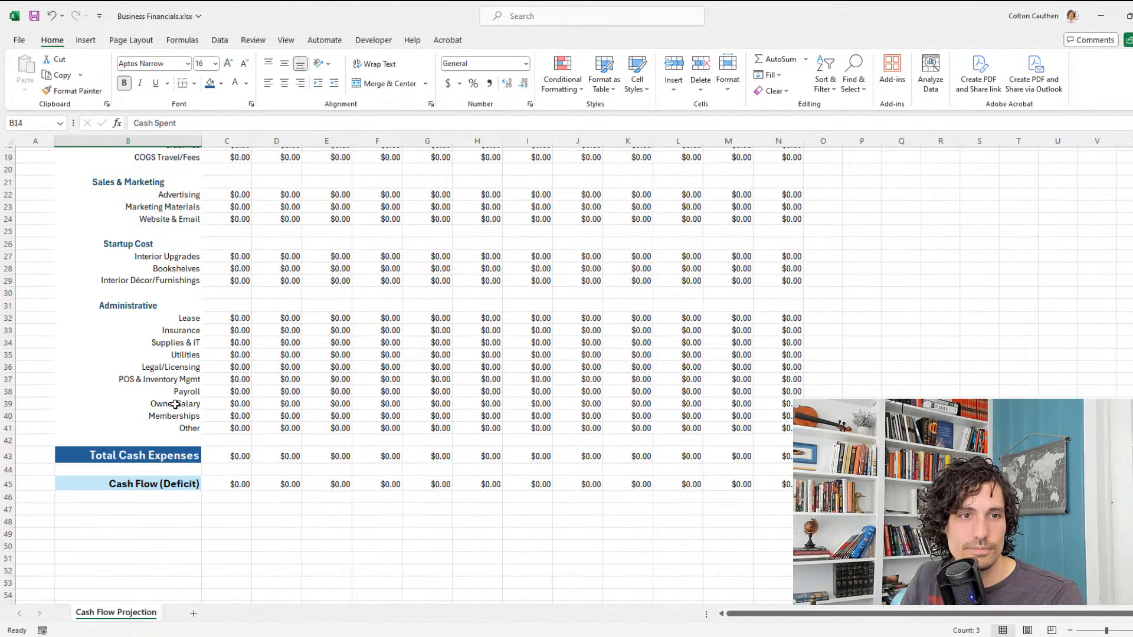
pyautogui.keyDown('ctrl'); pyautogui.click(153, 461); pyautogui.keyUp('ctrl')
pyautogui.click(245, 65)
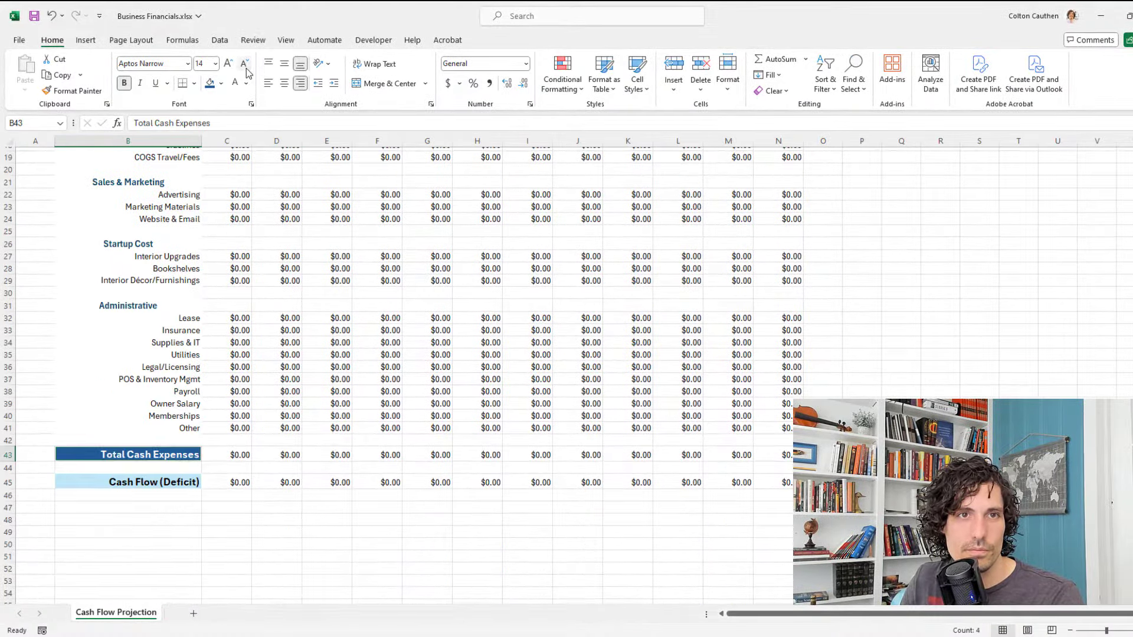
pyautogui.click(147, 244)
pyautogui.scroll(5, 277, 283)
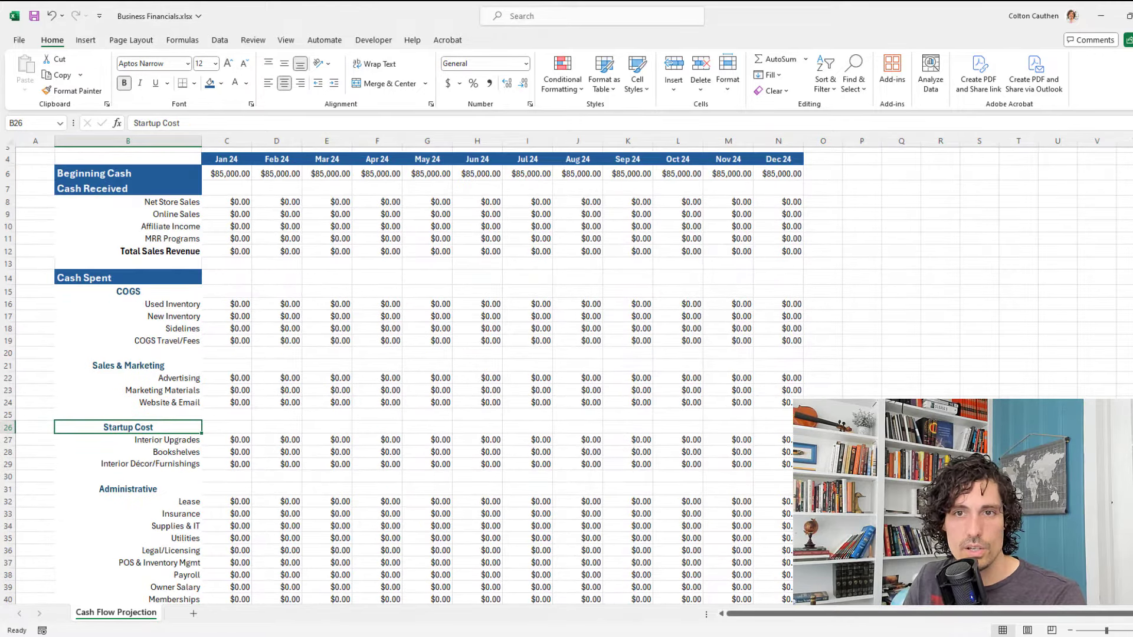
# Turn off the gridlines on the Cash Flow Projection sheet.
pyautogui.click(467, 247)
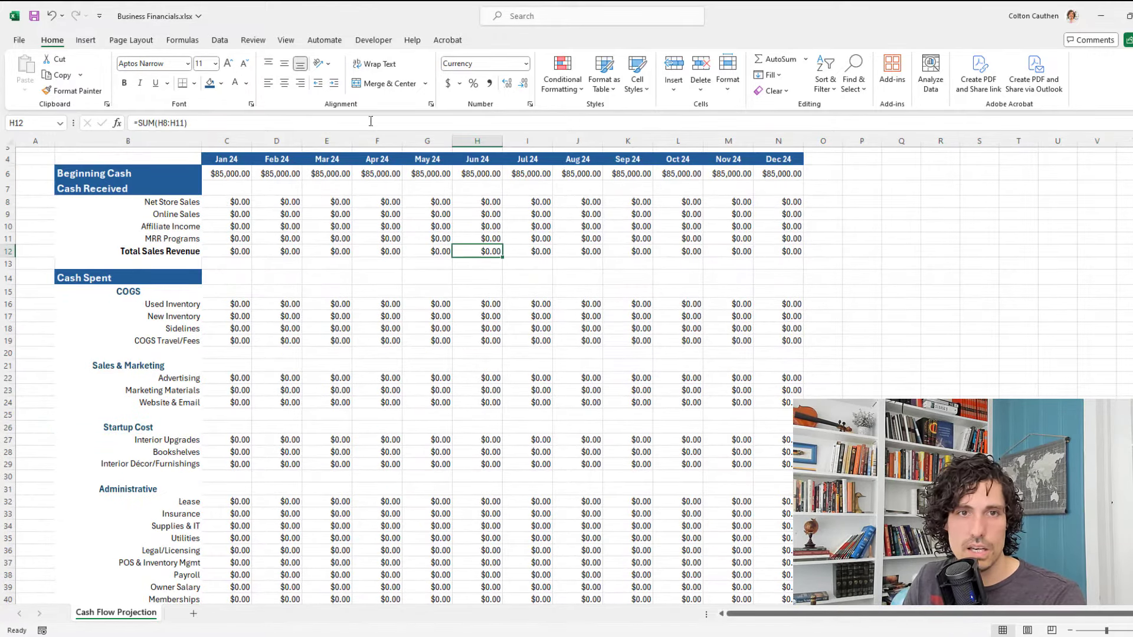
pyautogui.click(285, 40)
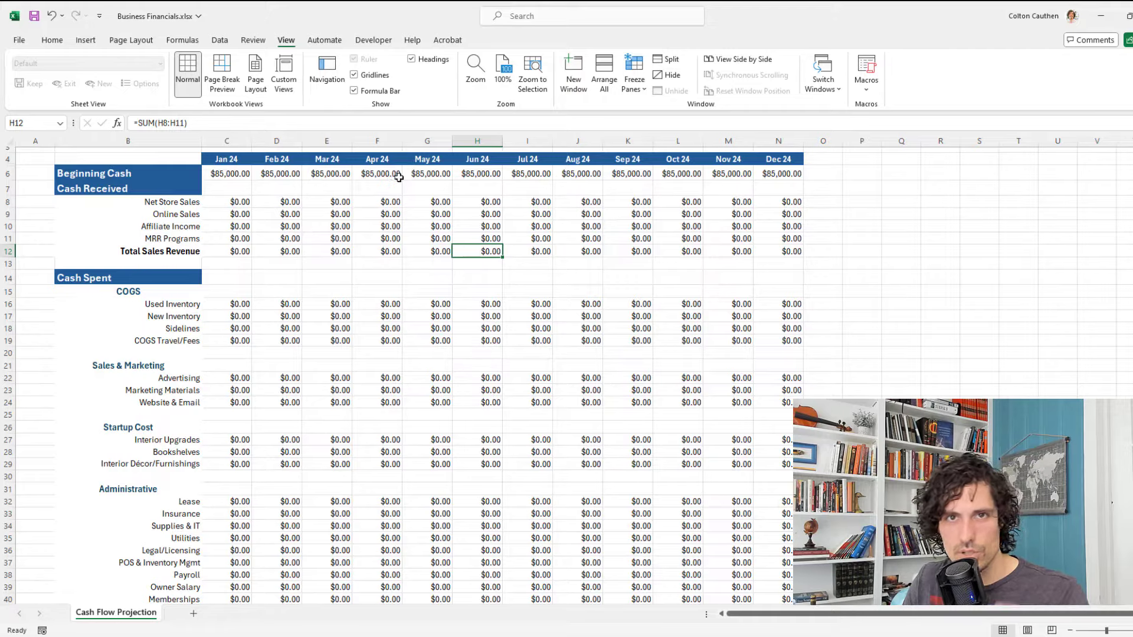
pyautogui.click(380, 81)
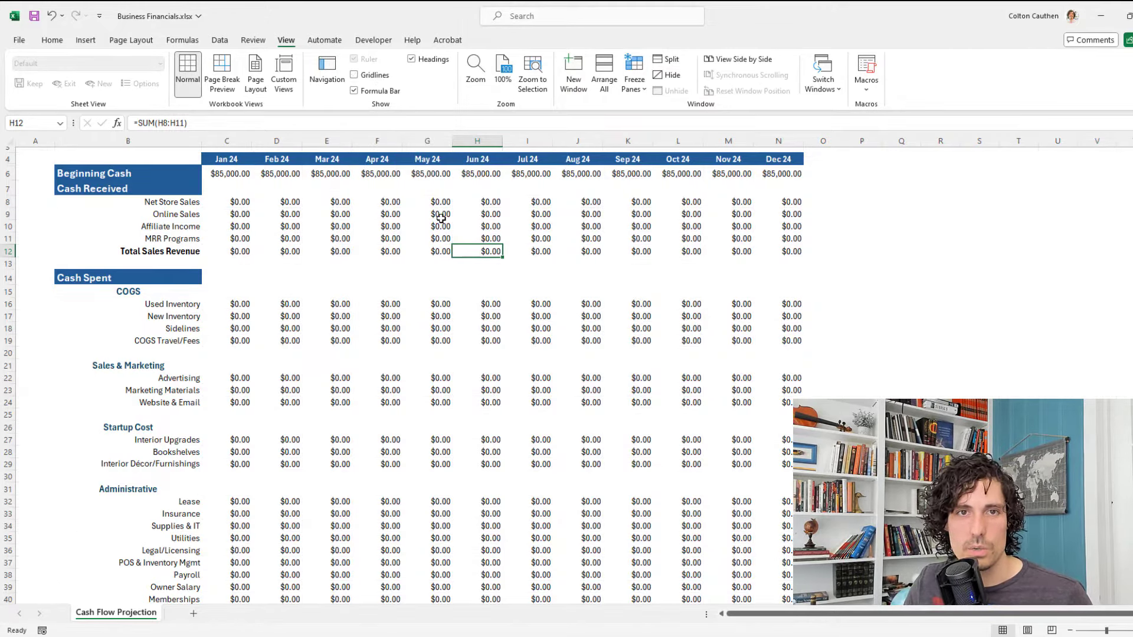
pyautogui.scroll(1, 441, 218)
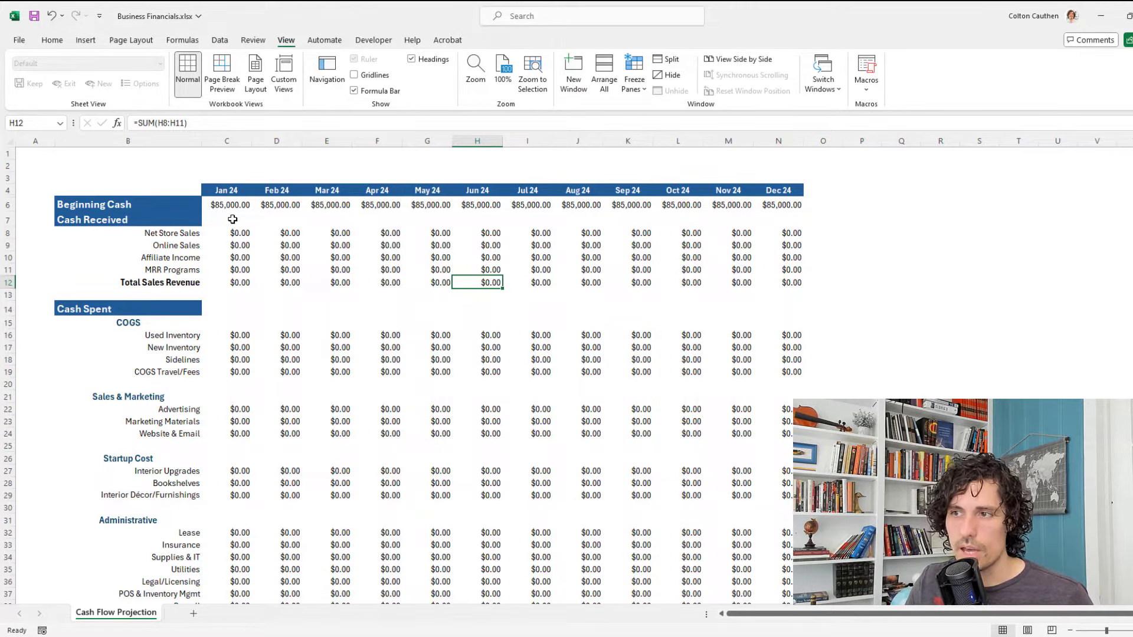
# Apply a light gray fill to all monthly amounts in columns C:N, from Beginning Cash through Cash Flow (Deficit), excluding blank and category rows.
pyautogui.moveTo(227, 205); pyautogui.dragTo(754, 207)
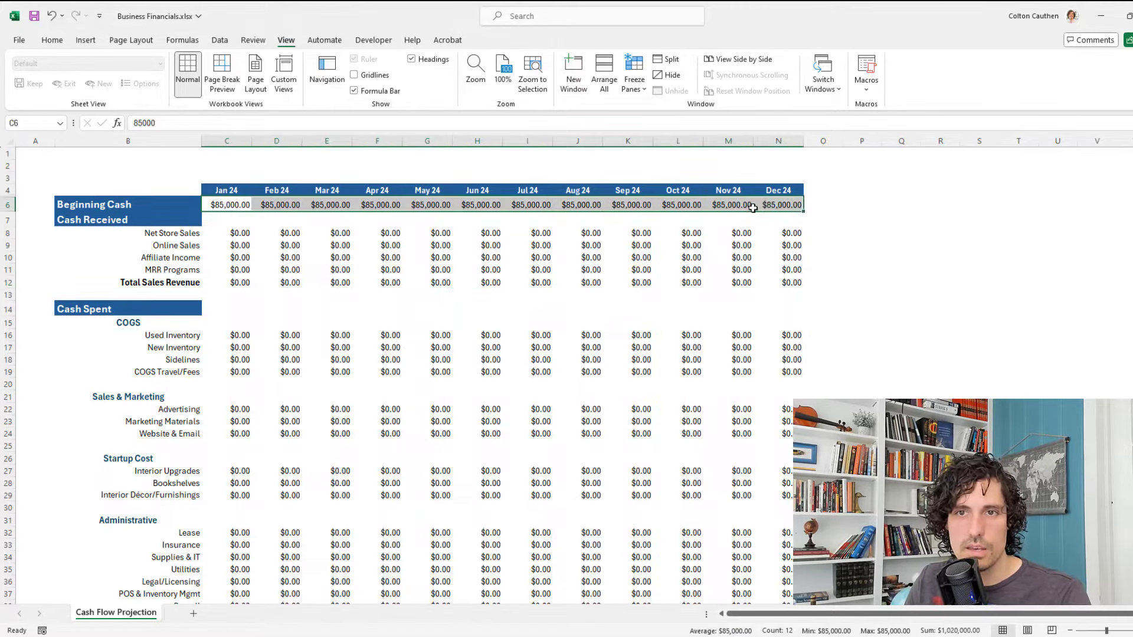
pyautogui.moveTo(236, 235); pyautogui.dragTo(793, 283)
pyautogui.moveTo(236, 335); pyautogui.dragTo(779, 372)
pyautogui.moveTo(258, 414); pyautogui.dragTo(785, 438)
pyautogui.moveTo(234, 409); pyautogui.dragTo(773, 497)
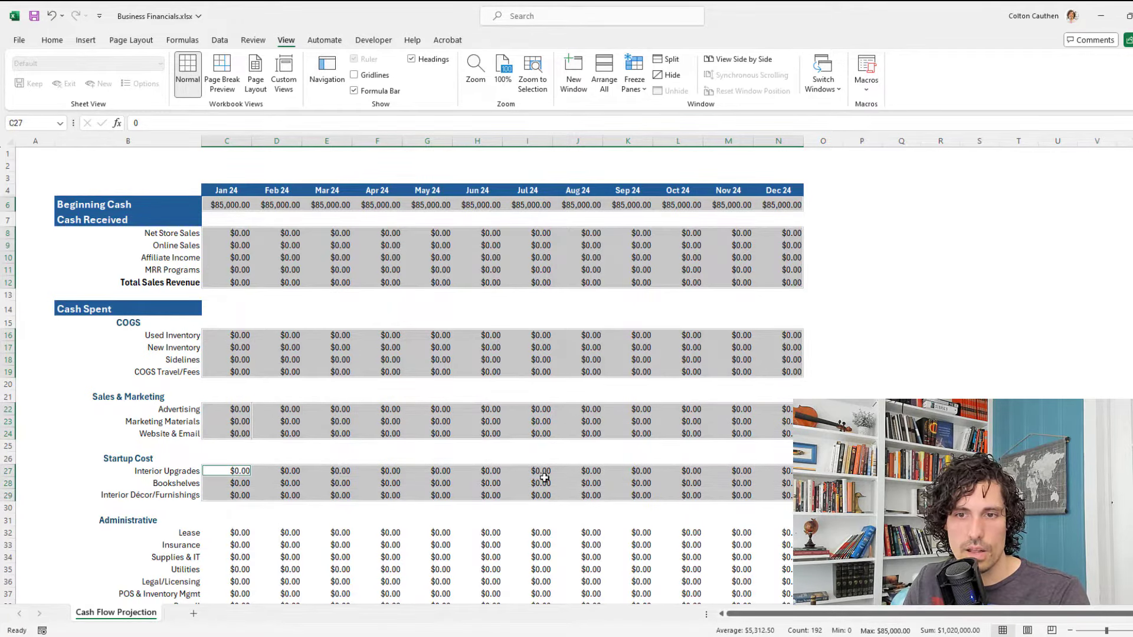
pyautogui.scroll(-4, 545, 478)
pyautogui.moveTo(236, 386); pyautogui.dragTo(791, 500)
pyautogui.moveTo(236, 523); pyautogui.dragTo(779, 523)
pyautogui.moveTo(245, 552); pyautogui.dragTo(783, 550)
pyautogui.click(52, 40)
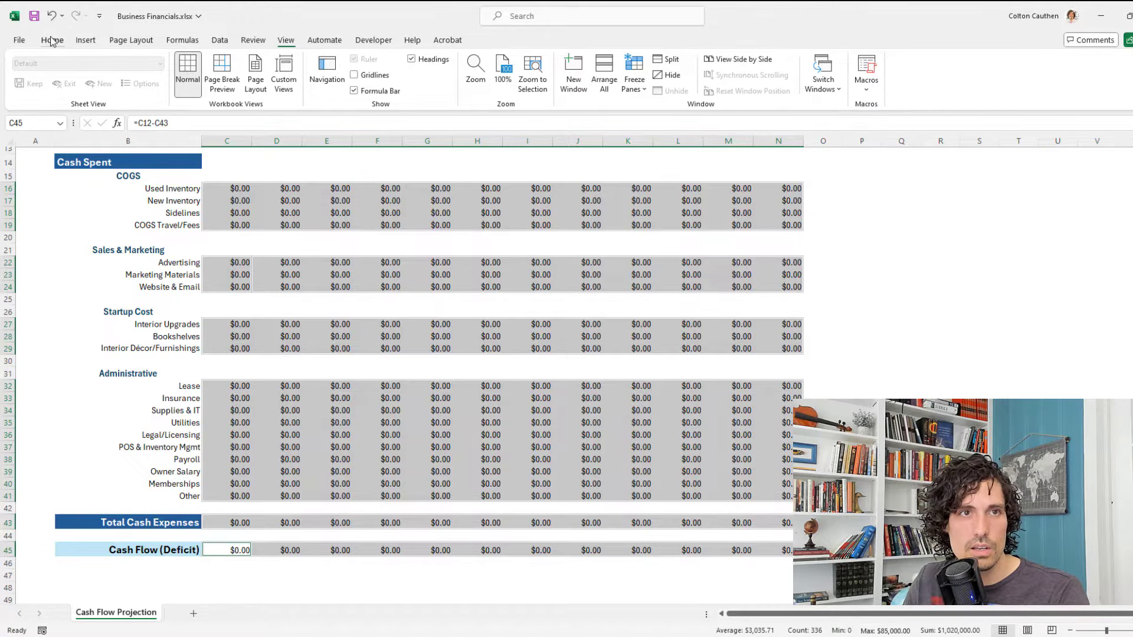
pyautogui.click(222, 86)
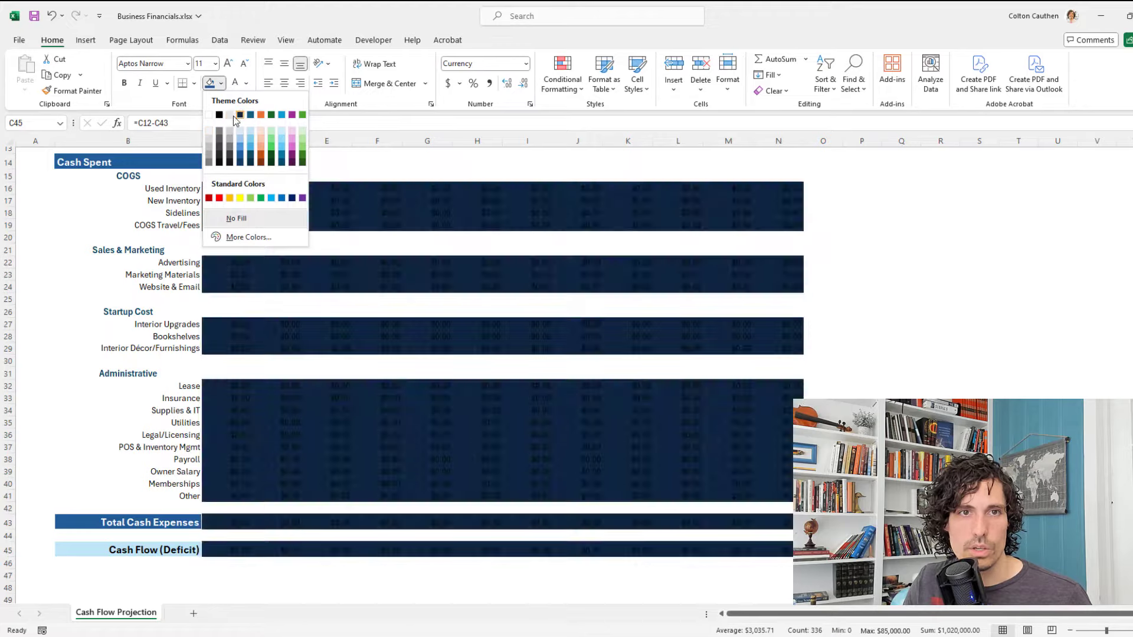
pyautogui.click(210, 129)
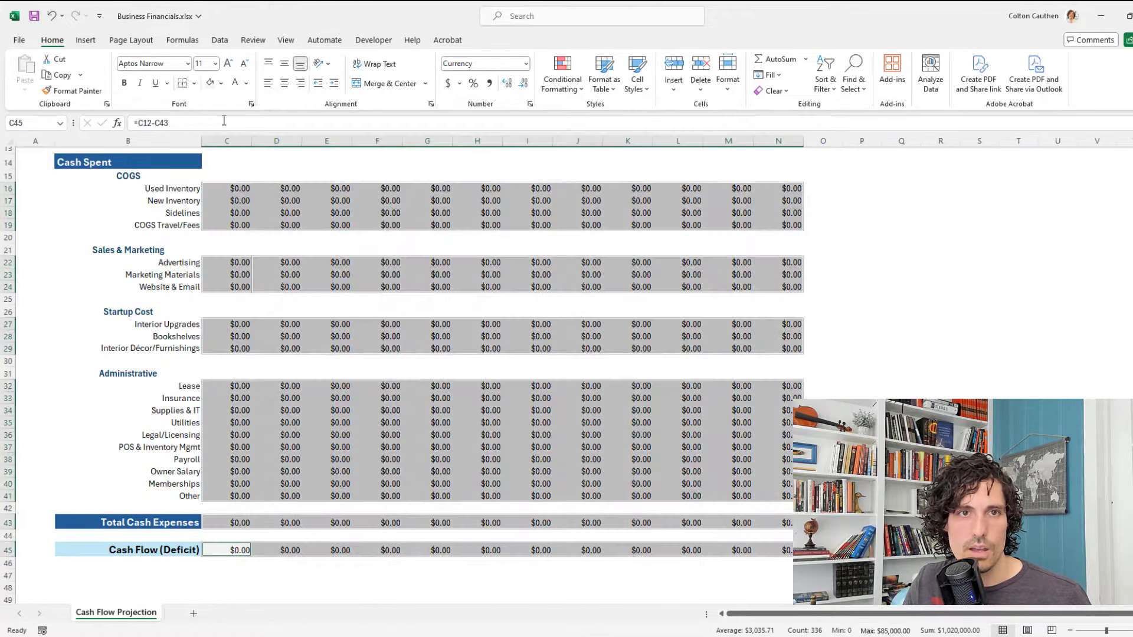
# Add white outline and inside borders to the gray-filled monthly amount cells.
pyautogui.hotkey('ctrl', '1')
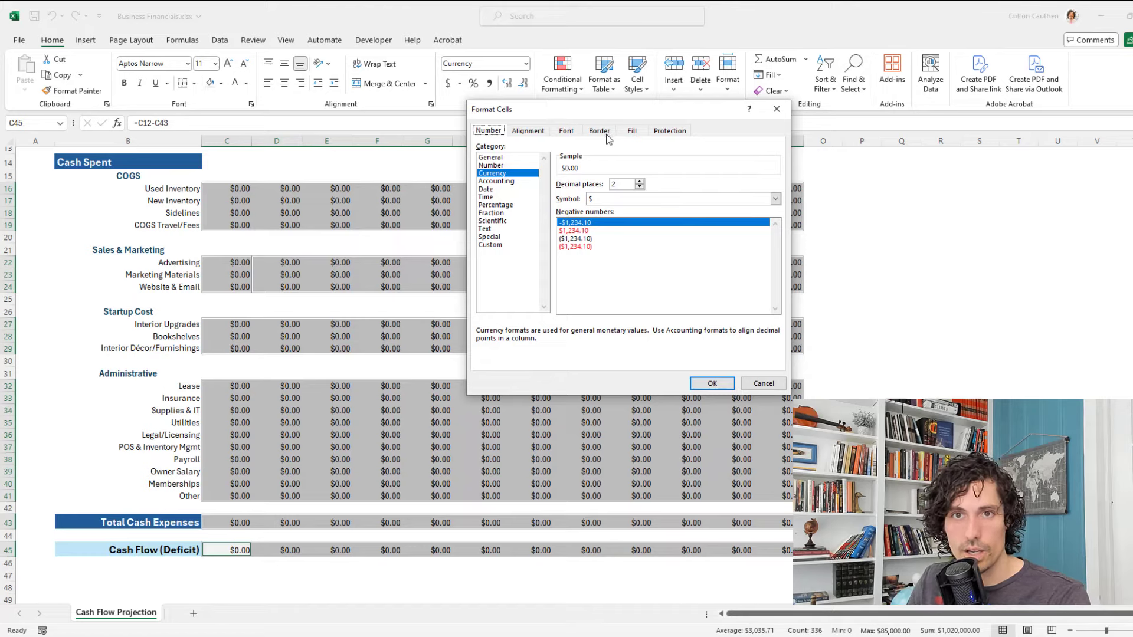
pyautogui.click(600, 131)
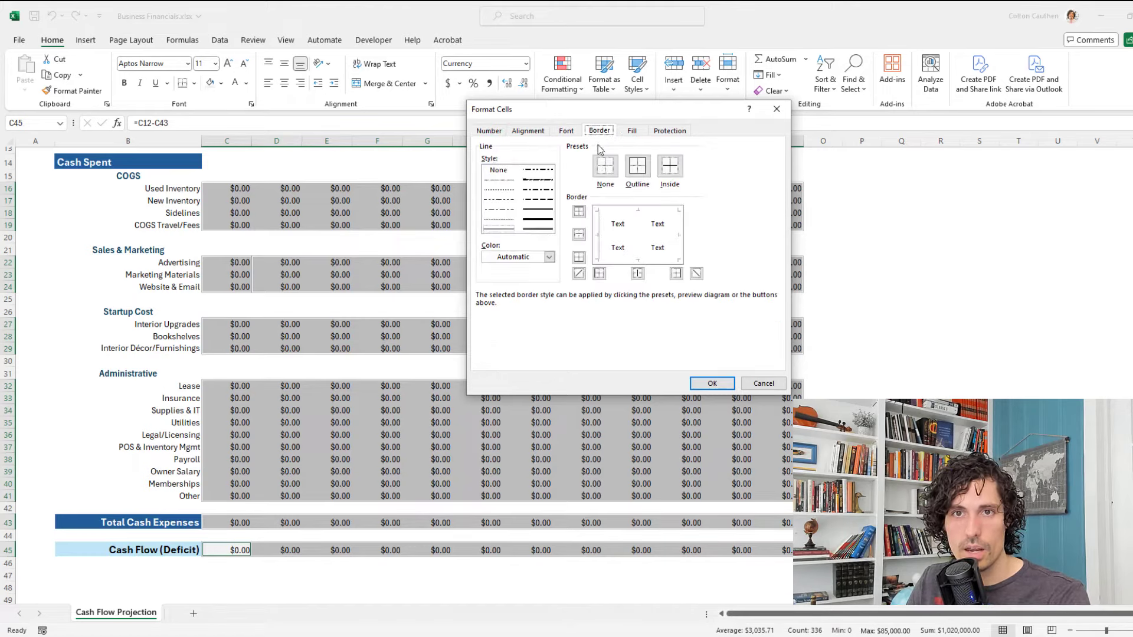
pyautogui.click(549, 257)
pyautogui.click(487, 307)
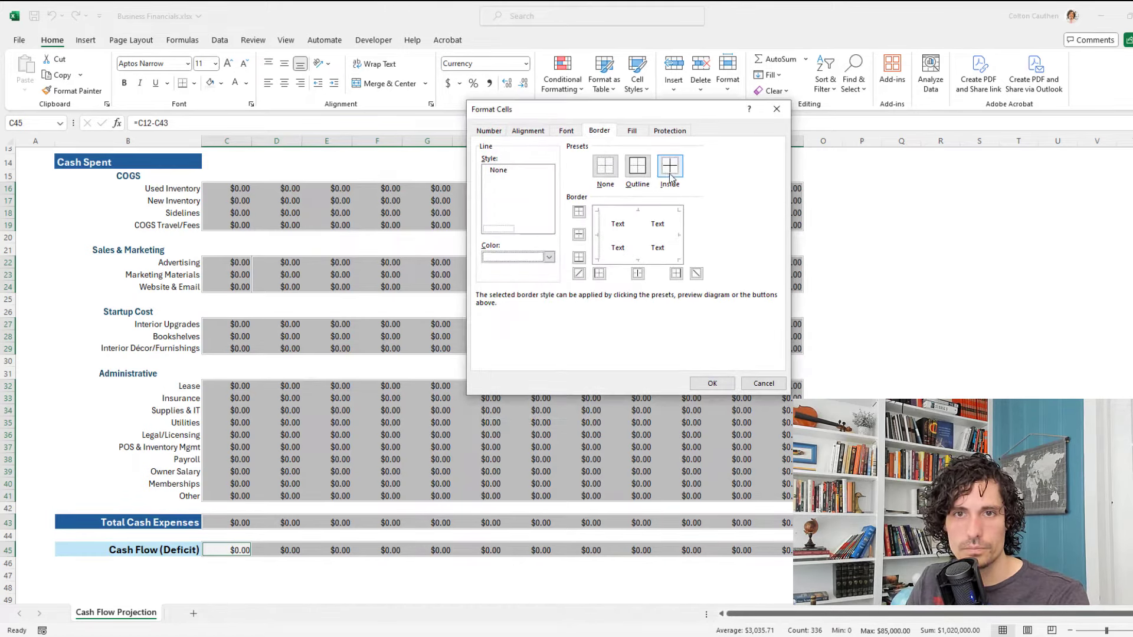
pyautogui.click(639, 171)
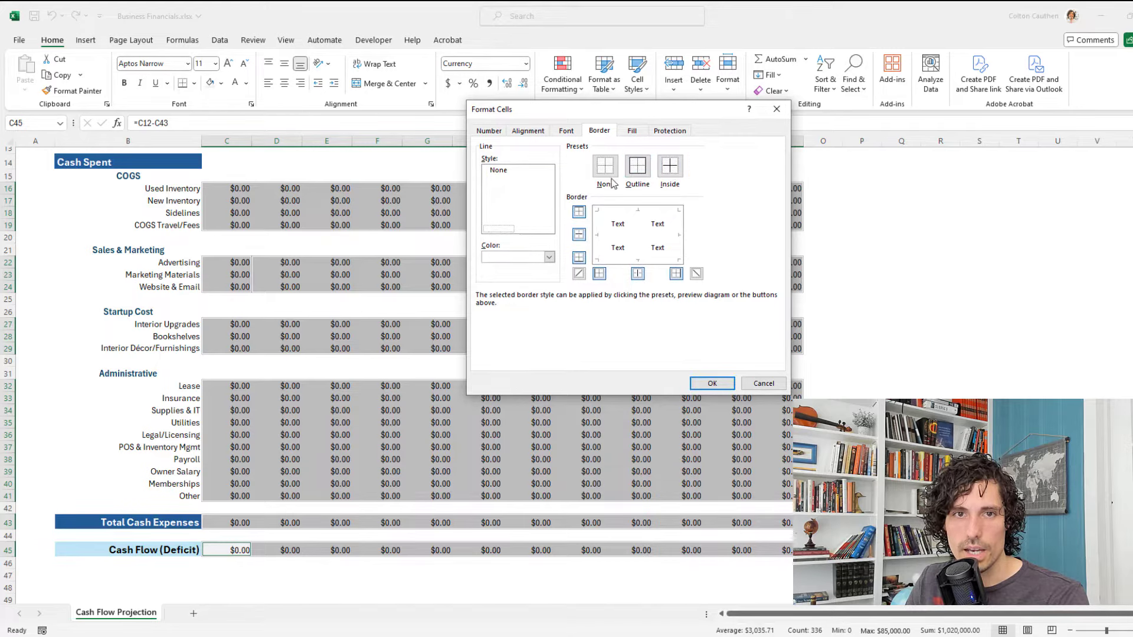
pyautogui.click(712, 384)
pyautogui.click(422, 287)
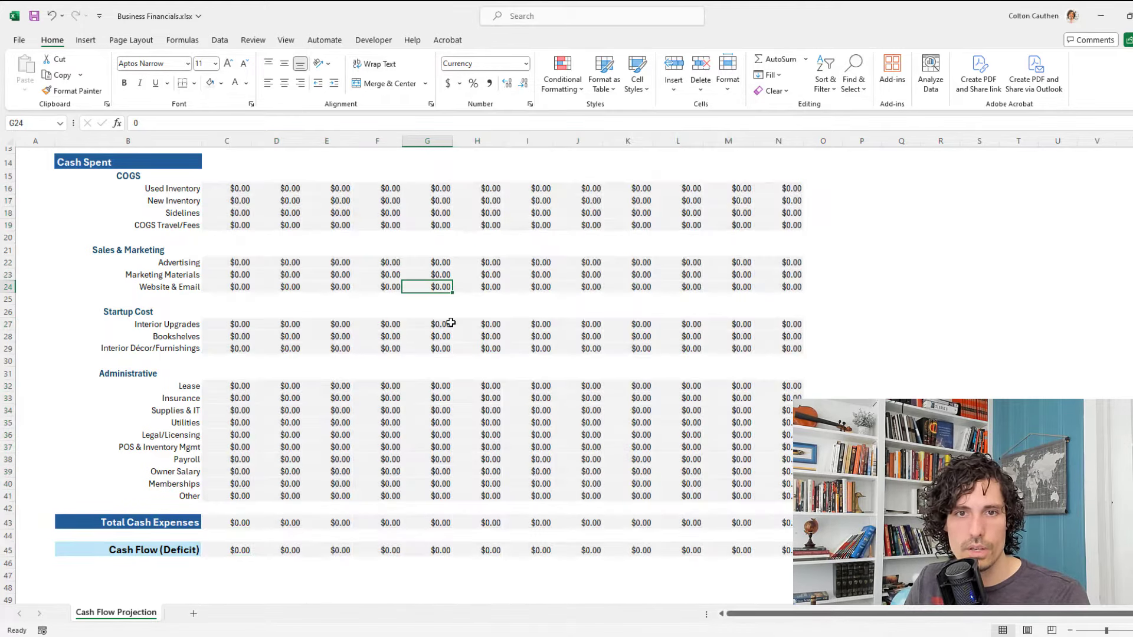
pyautogui.scroll(4, 444, 327)
pyautogui.keyDown('ctrl'); pyautogui.scroll(2, 316, 265); pyautogui.keyUp('ctrl')
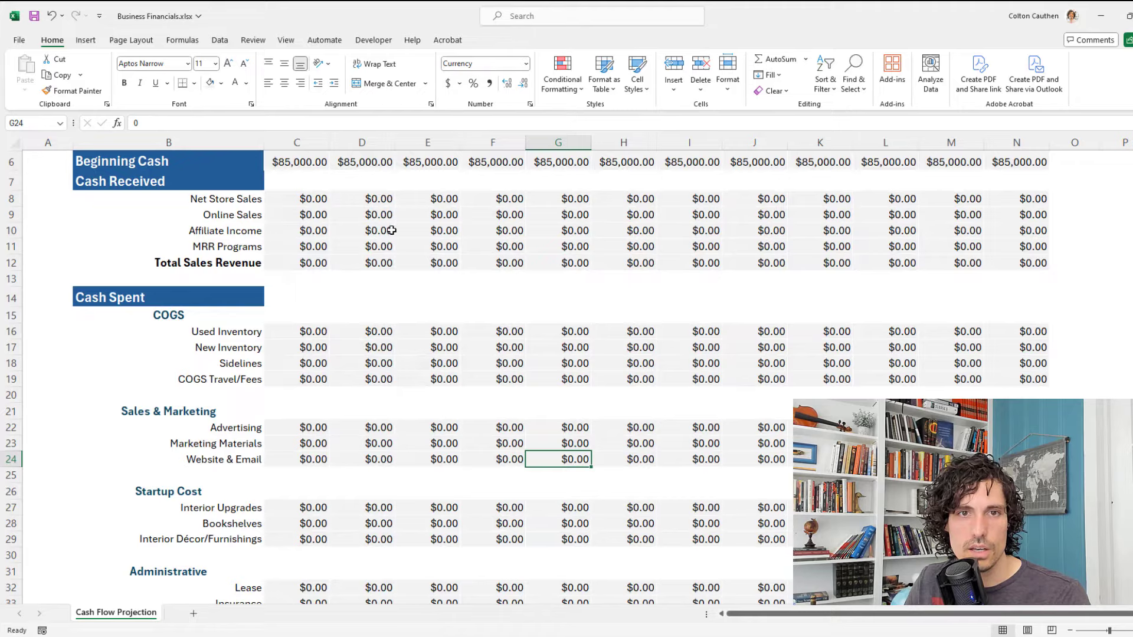
pyautogui.keyDown('ctrl'); pyautogui.scroll(-3, 391, 230); pyautogui.keyUp('ctrl')
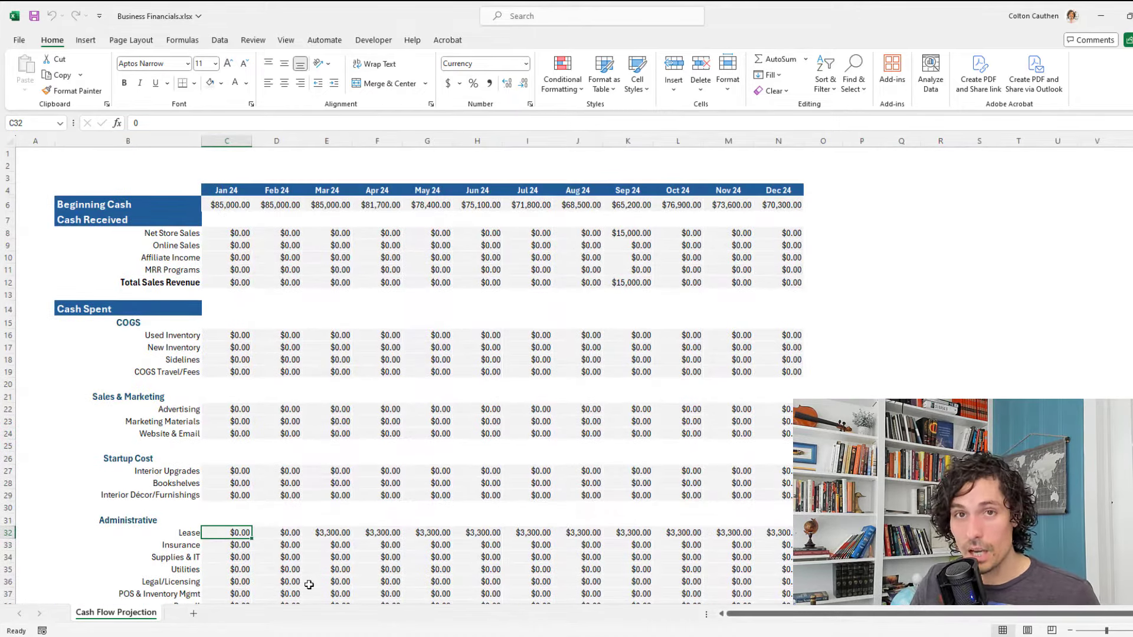
# Add a new worksheet named Income Statement and select cell C3.
pyautogui.click(192, 615)
pyautogui.doubleClick(184, 613)
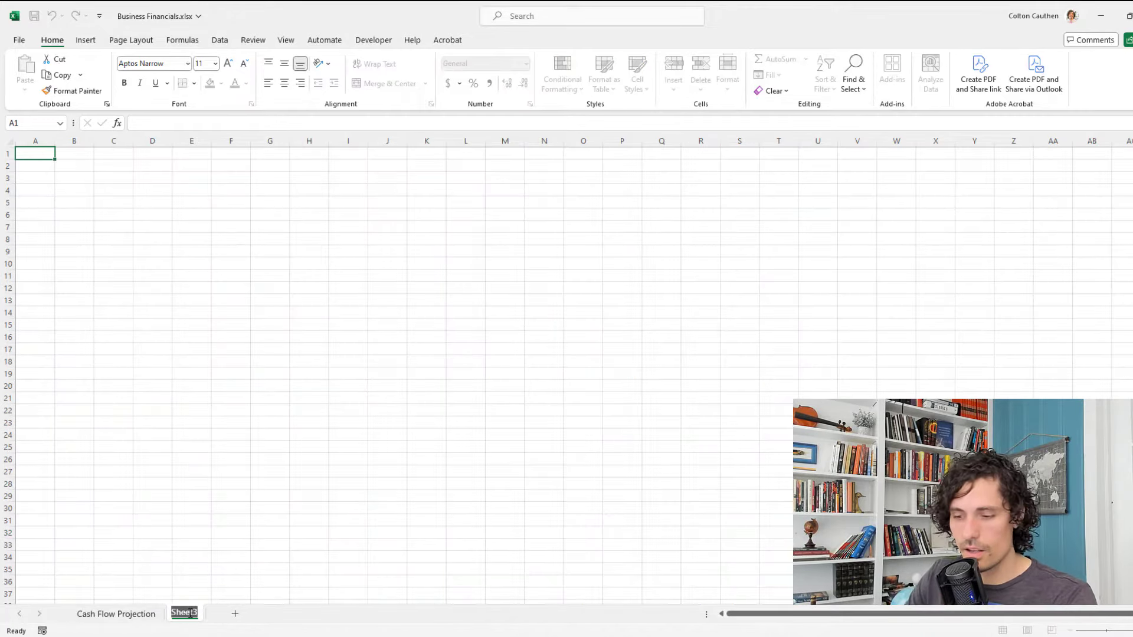
pyautogui.write('Incom')
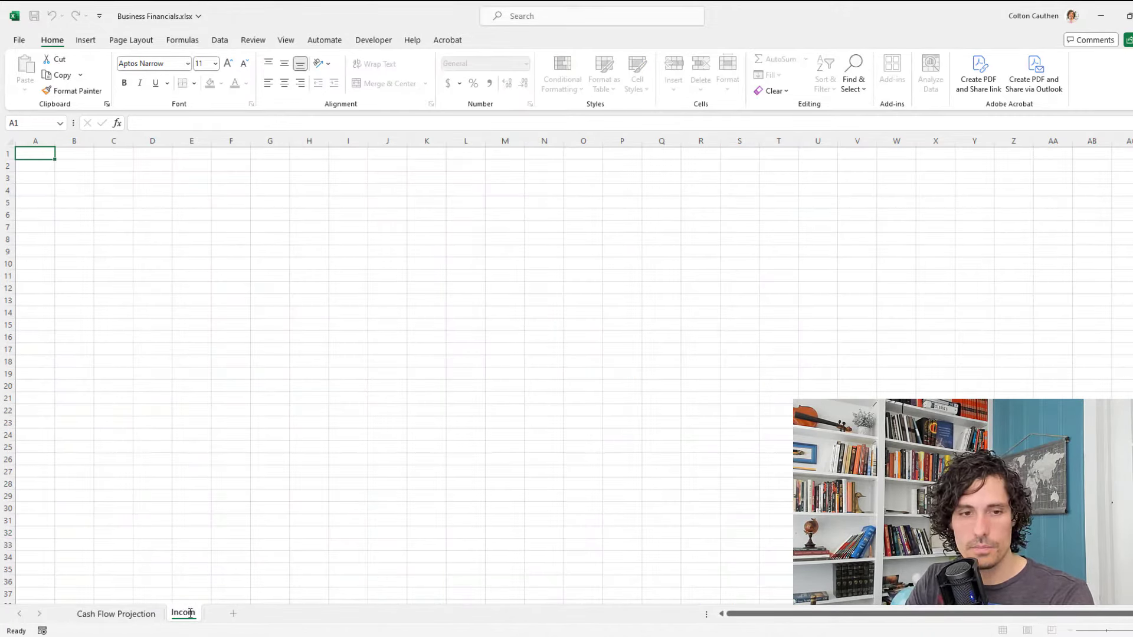
pyautogui.write('e Statement')
pyautogui.press('Return')
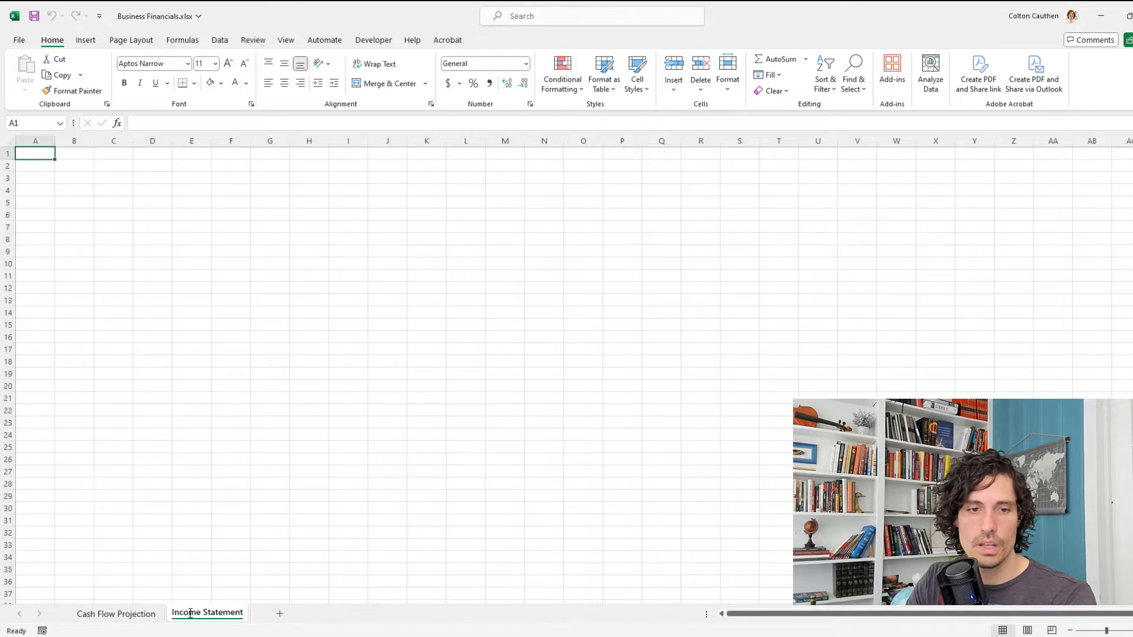
pyautogui.click(99, 177)
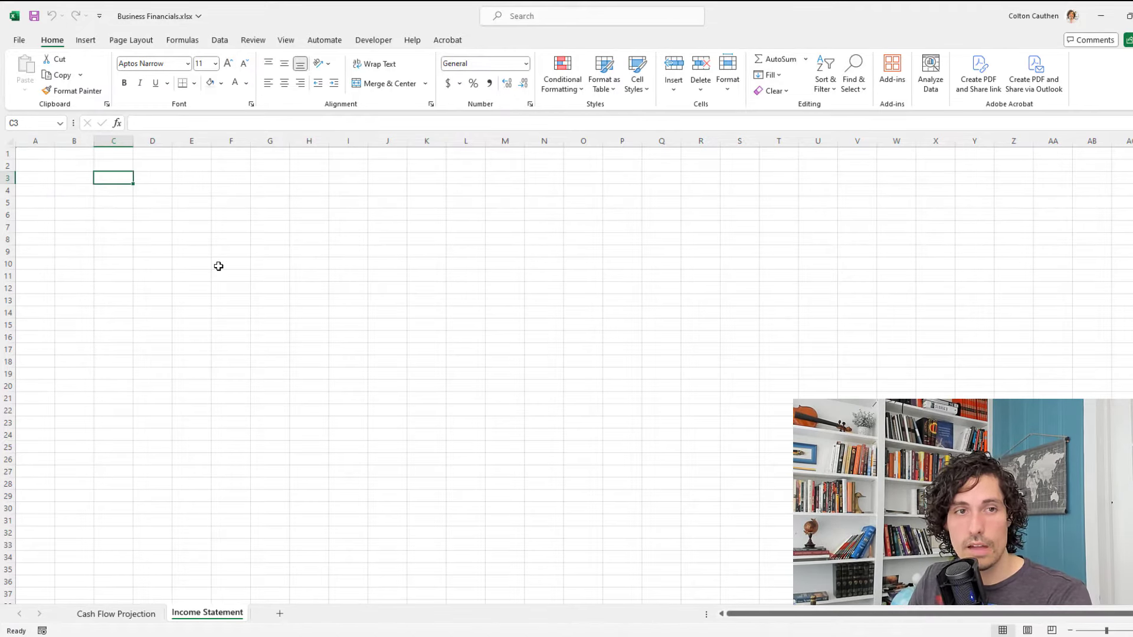
# Enter the column headings Year 1 through Year 5 in cells C3:G3 of the Income Statement sheet.
pyautogui.write('Year 1')
pyautogui.press('Tab')
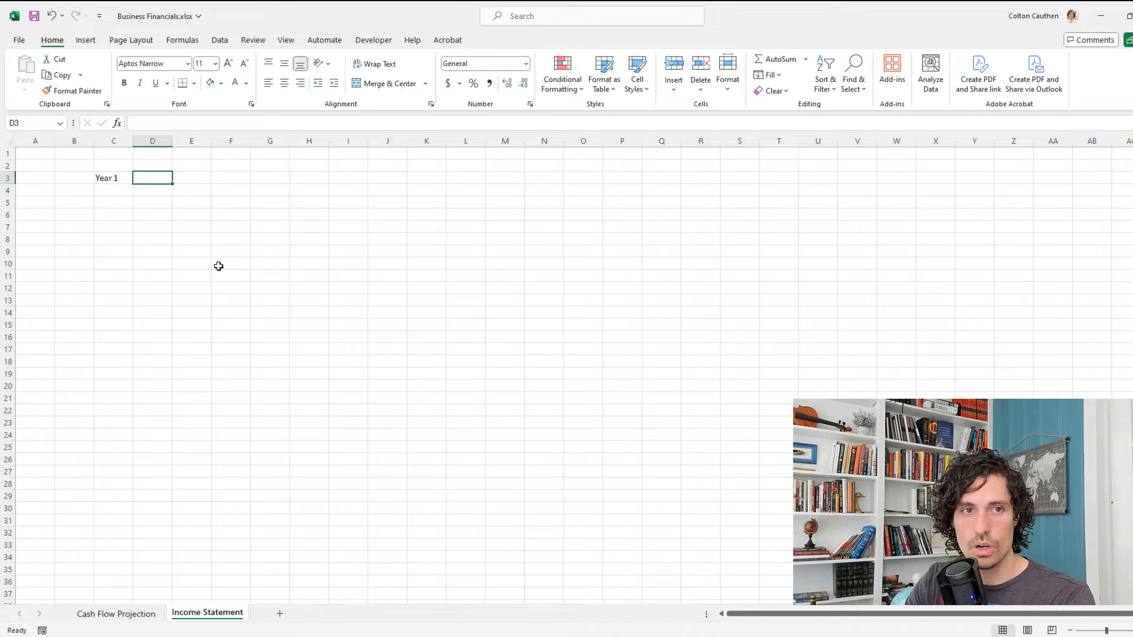
pyautogui.write('Year 2')
pyautogui.press('Tab')
pyautogui.write('Ye')
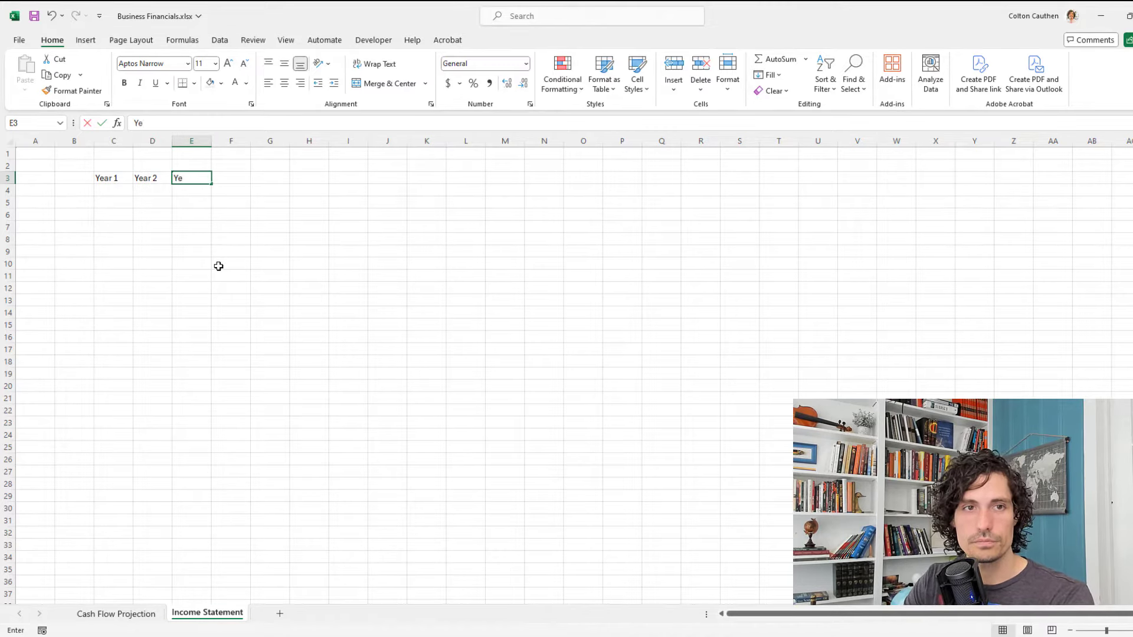
pyautogui.write('ar 3')
pyautogui.press('Tab')
pyautogui.write('Year 4')
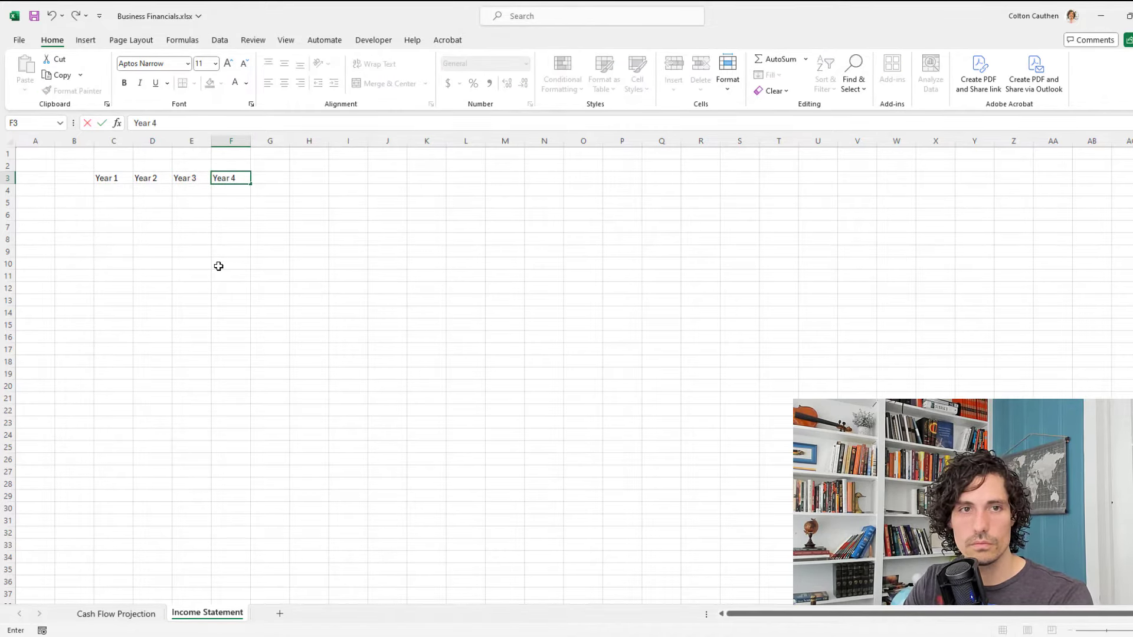
pyautogui.press('Tab')
pyautogui.write('Year 5')
pyautogui.press('Return')
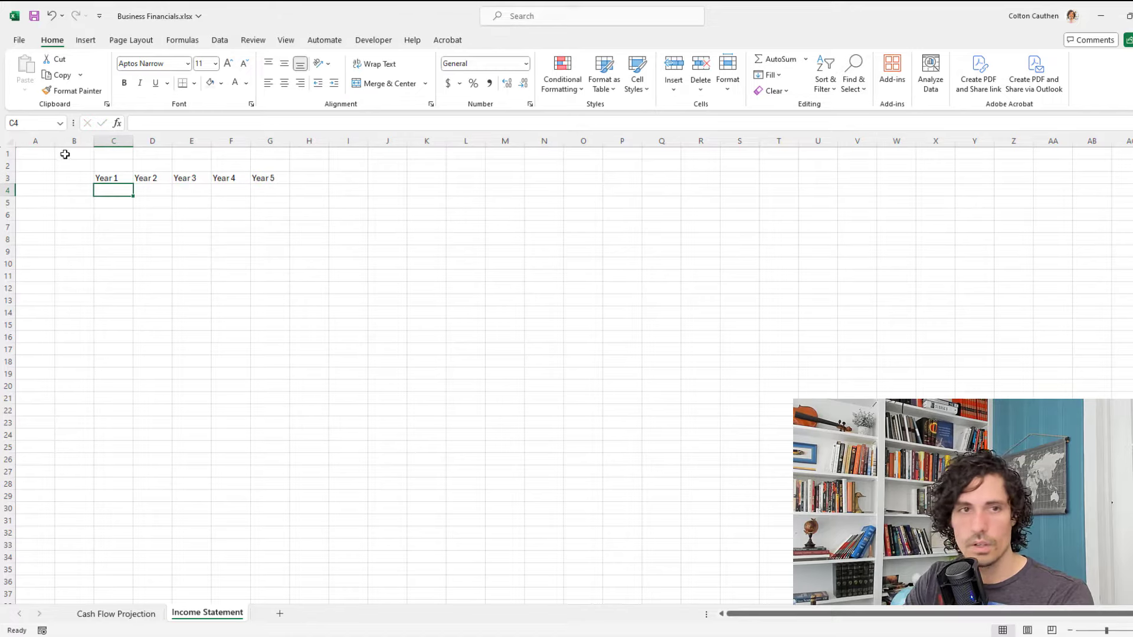
# Set the width of columns C:G to 15 and center the Year 1 to Year 5 headings.
pyautogui.moveTo(119, 176); pyautogui.dragTo(276, 177)
pyautogui.hotkey('alt', 'h')
pyautogui.write('ow')
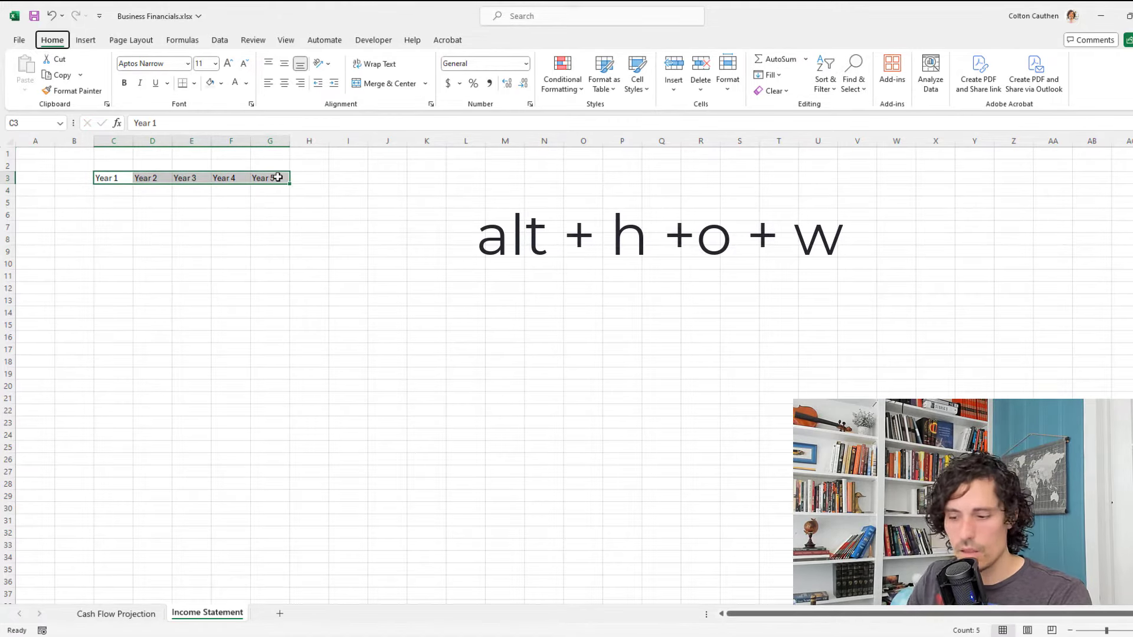
pyautogui.write('15')
pyautogui.press('Return')
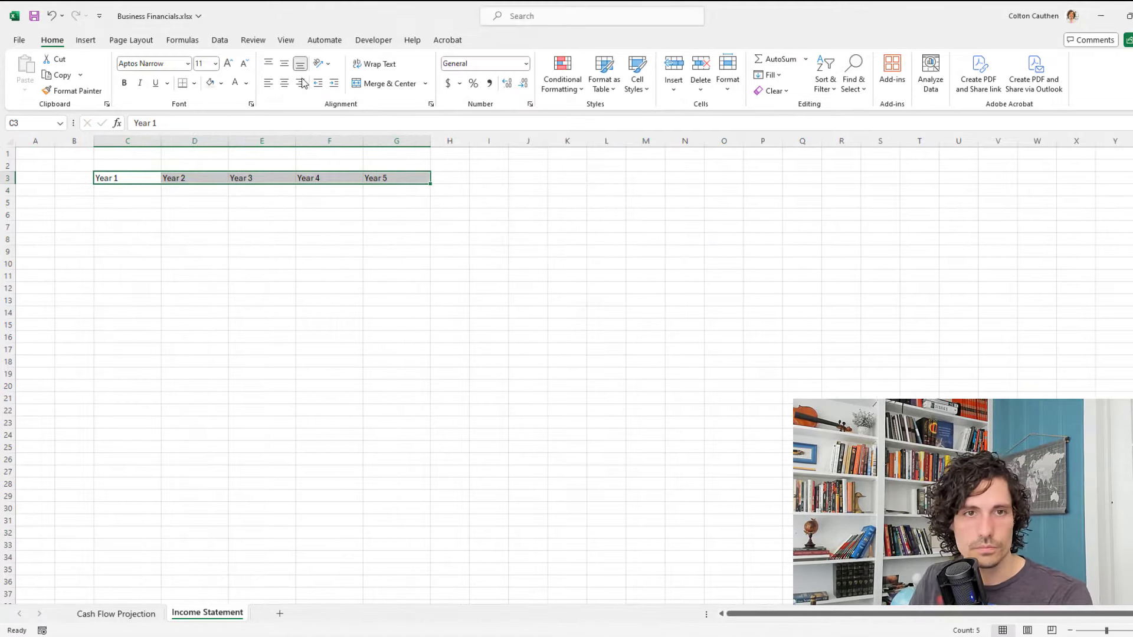
pyautogui.click(284, 84)
# Enter 2024 in C4 and =C4+1 in D4, copying the formula across to G4.
pyautogui.click(155, 190)
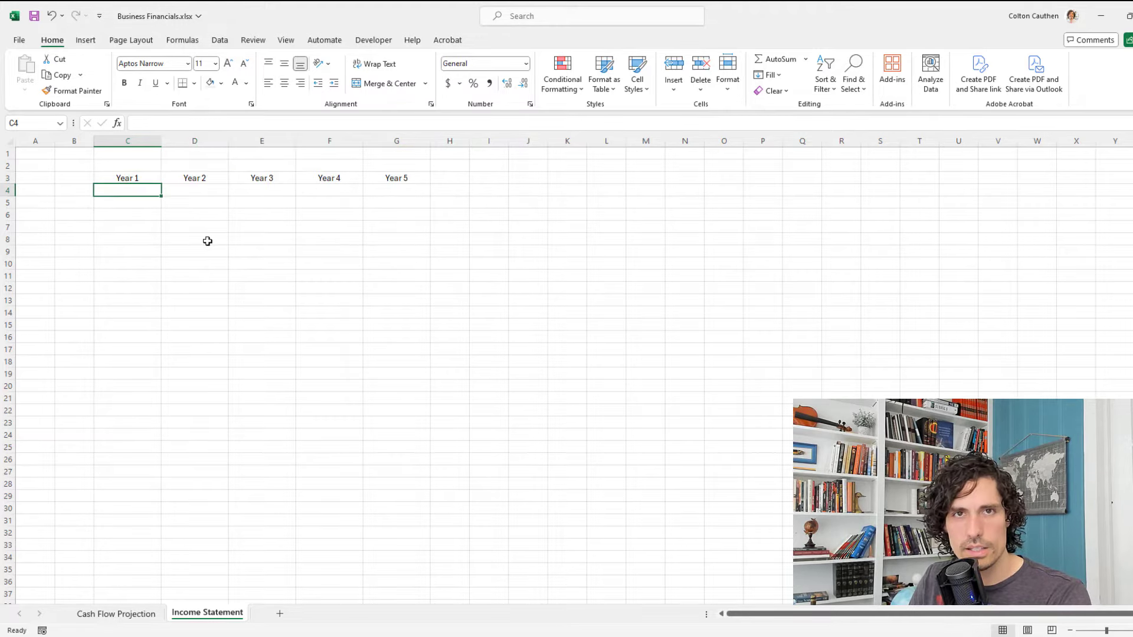
pyautogui.write('2024')
pyautogui.press('Tab')
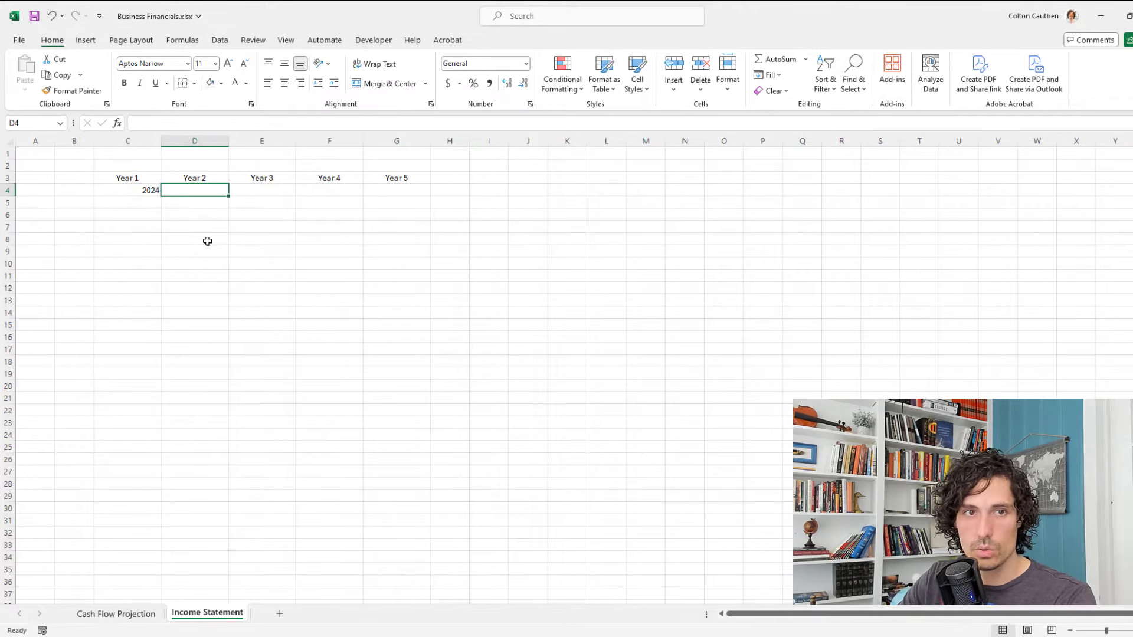
pyautogui.write('=C4+1')
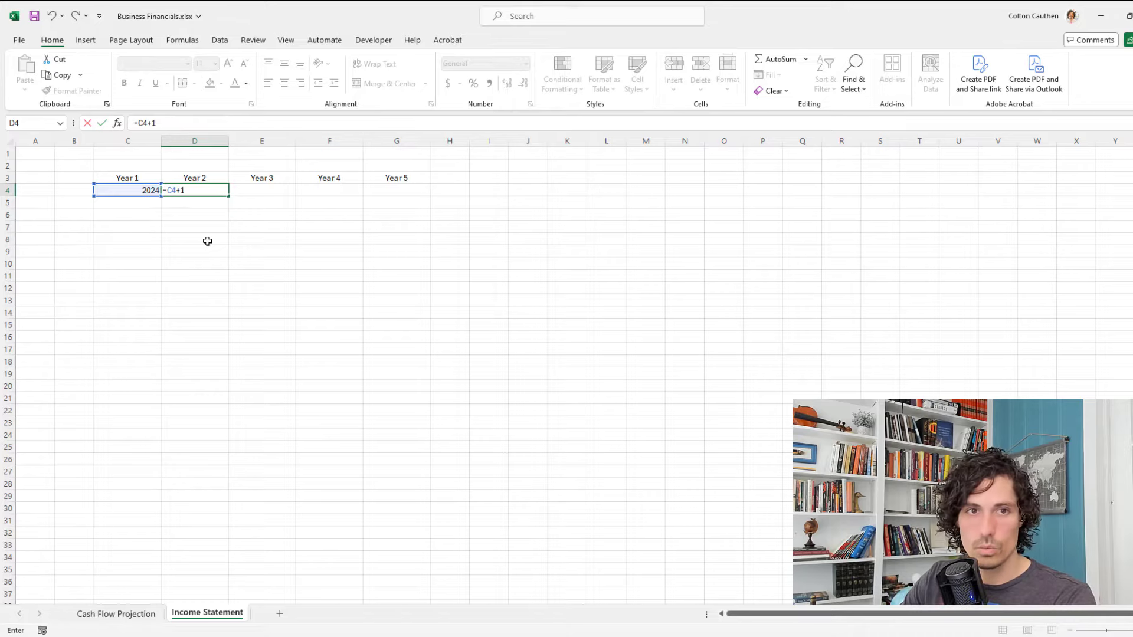
pyautogui.press('Return')
pyautogui.press('Up')
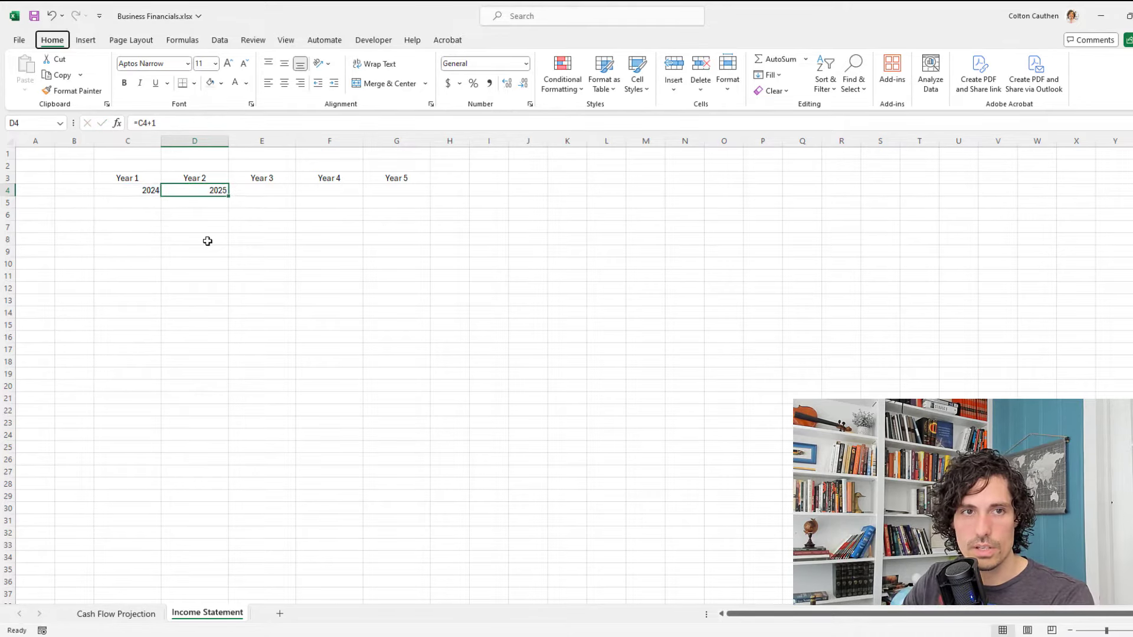
pyautogui.hotkey('ctrl', 'c')
pyautogui.hotkey('shift', 'Right')
pyautogui.hotkey('shift', 'Right')
pyautogui.hotkey('shift', 'Right')
# Center the calendar years in cells C4:G4.
pyautogui.press('Left')
pyautogui.press('Left')
pyautogui.hotkey('ctrl', 'shift', 'Right')
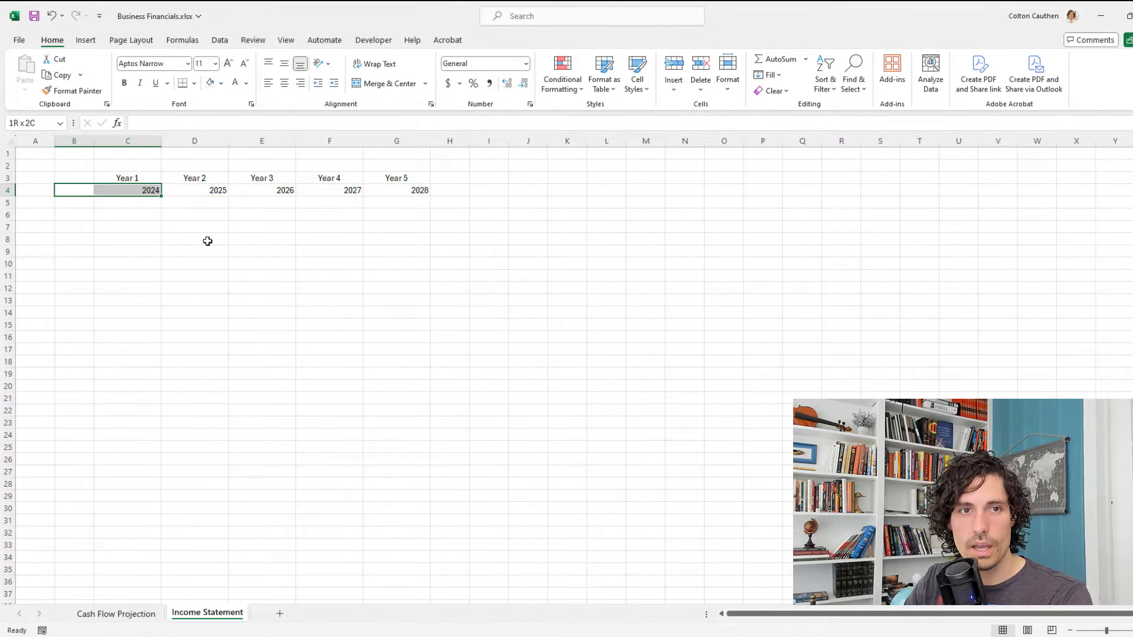
pyautogui.press('Right')
pyautogui.hotkey('ctrl', 'shift', 'Right')
pyautogui.hotkey('alt', 'h')
pyautogui.press('a')
pyautogui.press('c')
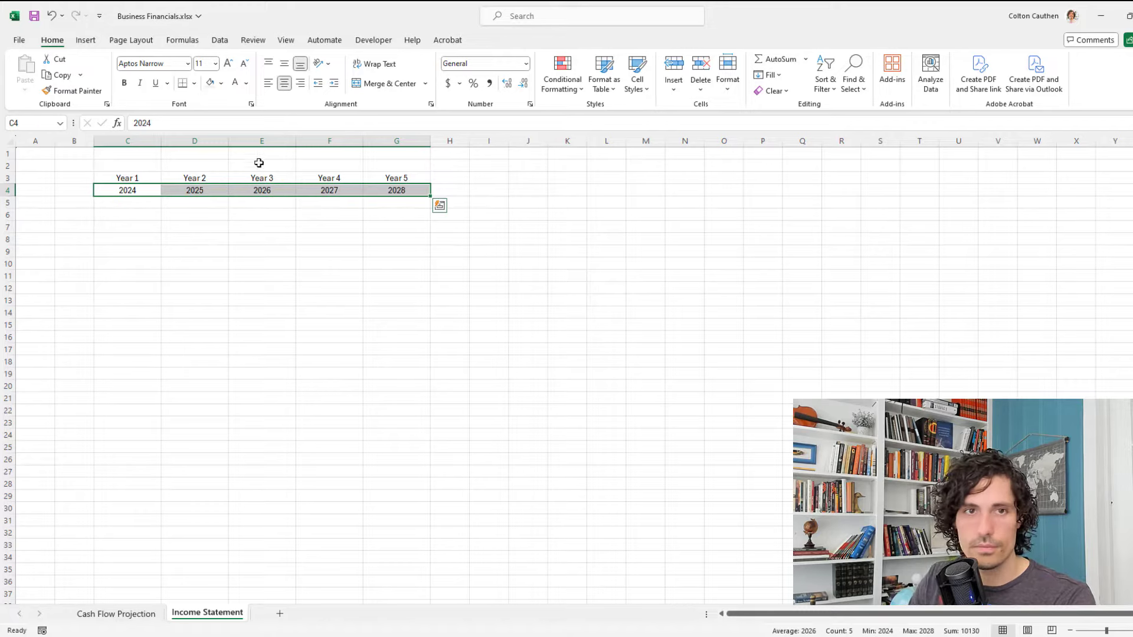
# Bold the year headings in C3:G4 and widen column B to make room for row labels.
pyautogui.click(144, 192)
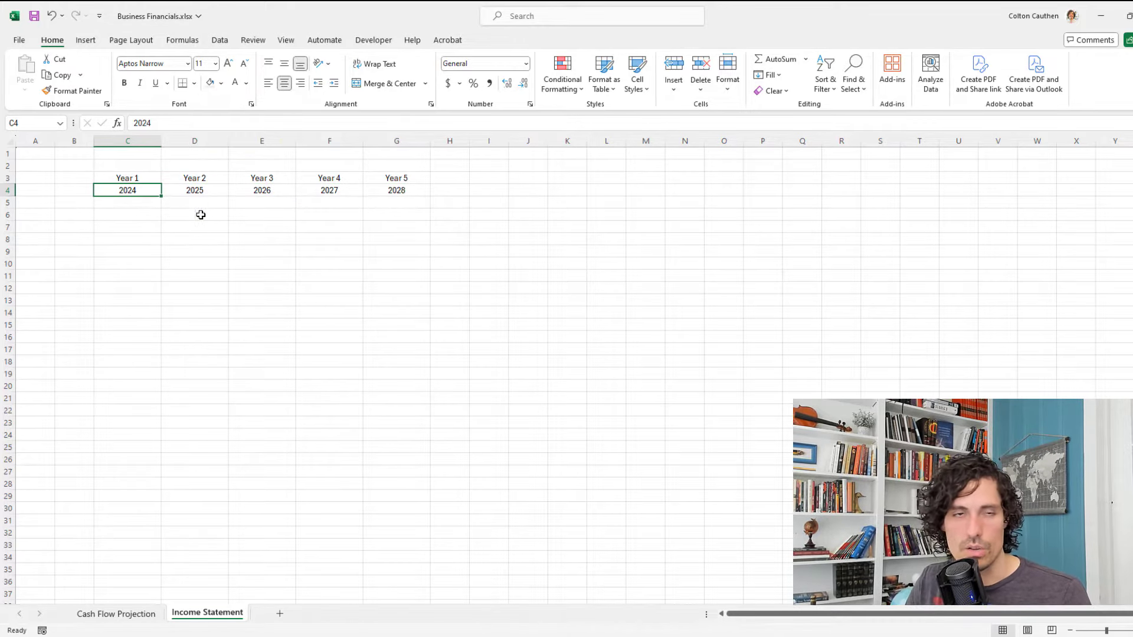
pyautogui.moveTo(126, 180); pyautogui.dragTo(392, 189)
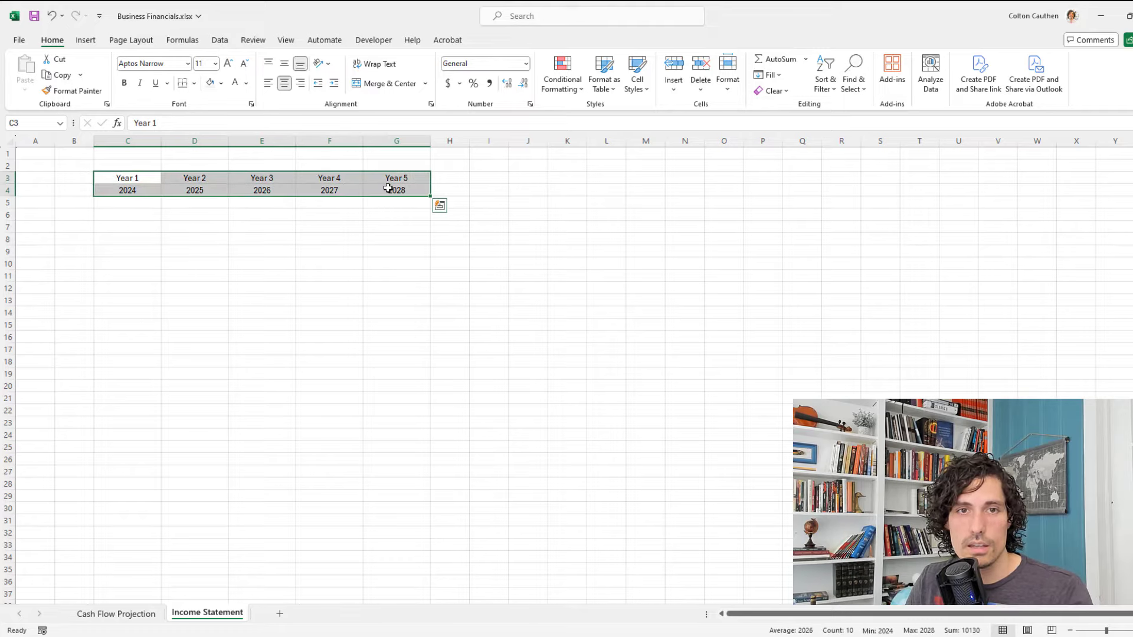
pyautogui.click(89, 215)
pyautogui.moveTo(95, 137); pyautogui.dragTo(183, 139)
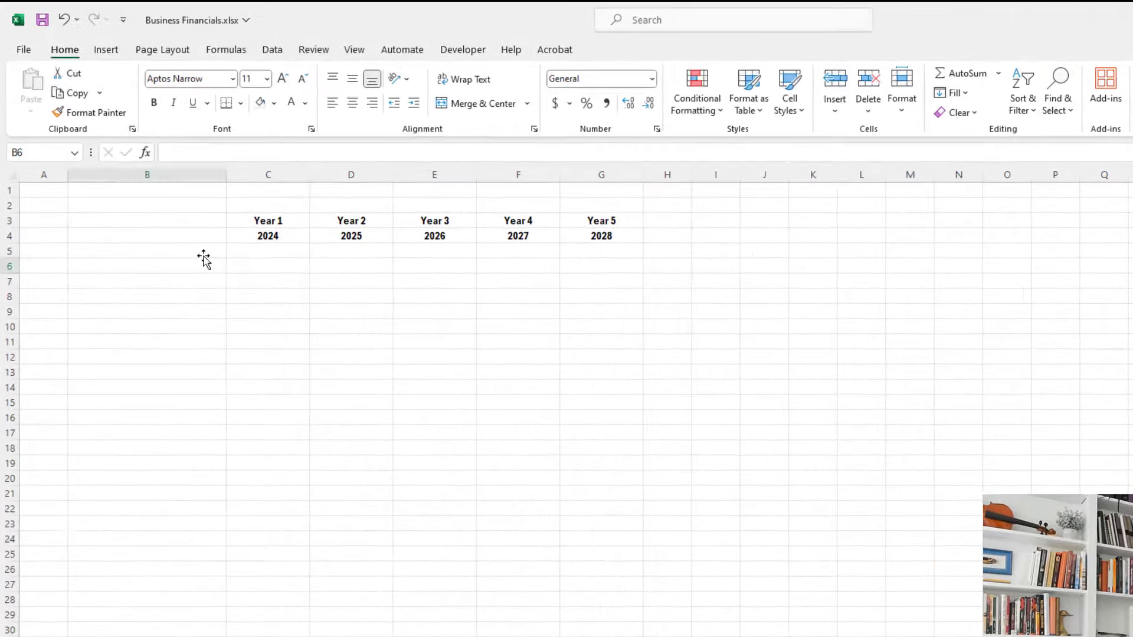
# Paste the copied income statement labels into column B, starting with Sales Revenue in B5.
pyautogui.click(158, 204)
pyautogui.hotkey('ctrl', 'v')
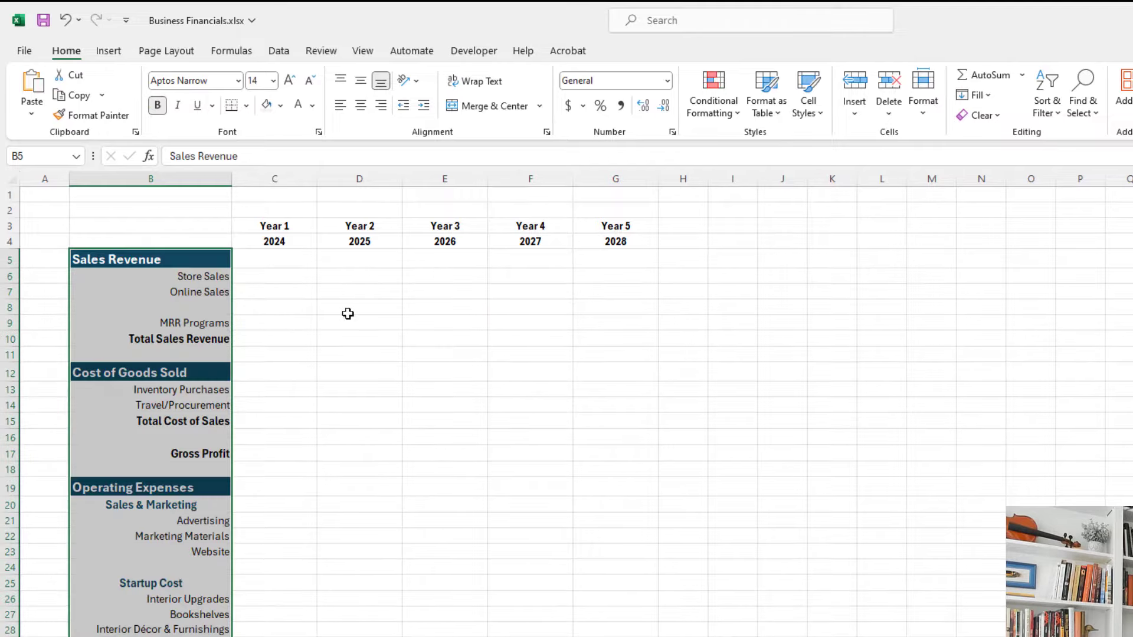
pyautogui.click(349, 311)
# Replace the revenue labels in B6:B9 with the four labels copied from B8:B11 of the Cash Flow Projection sheet.
pyautogui.moveTo(206, 263); pyautogui.dragTo(205, 323)
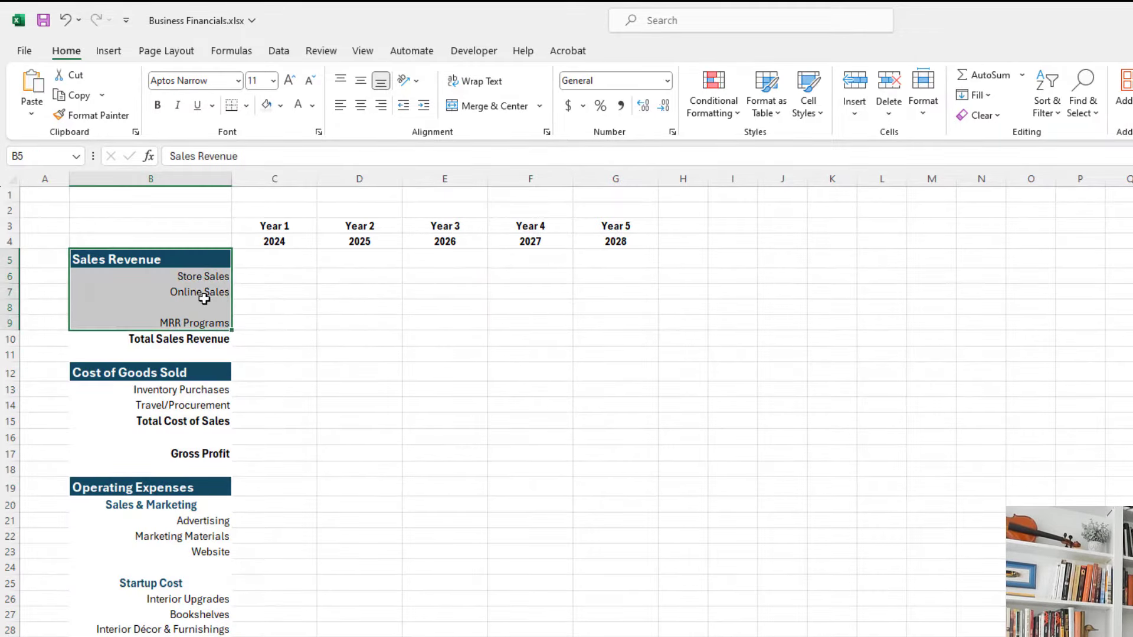
pyautogui.click(205, 296)
pyautogui.press('Down')
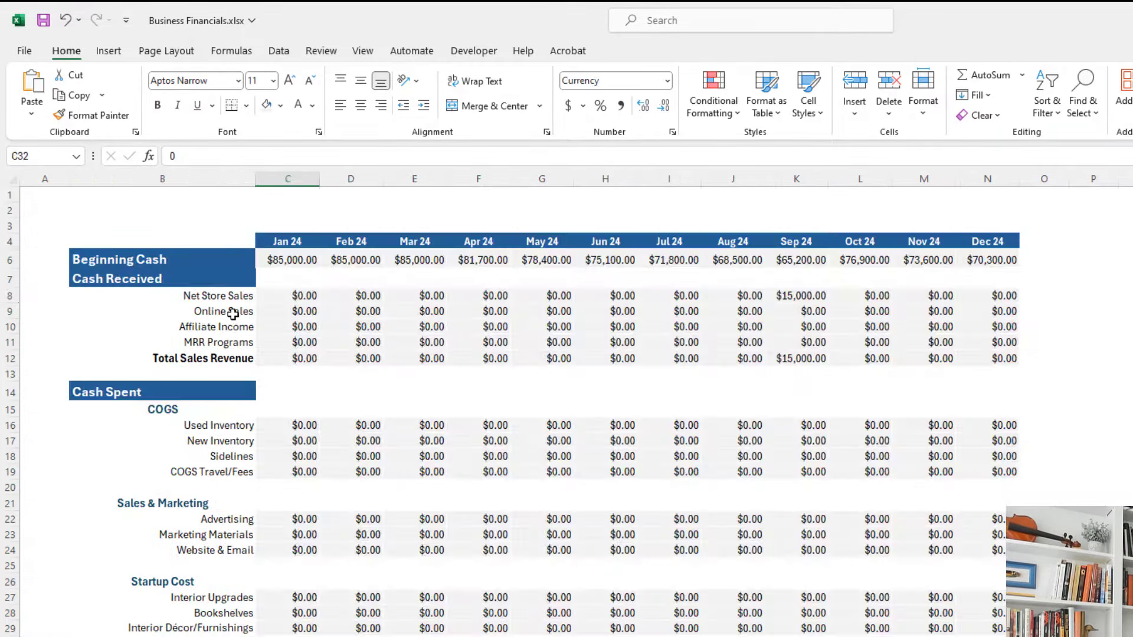
pyautogui.moveTo(227, 298); pyautogui.dragTo(236, 344)
pyautogui.hotkey('ctrl', 'c')
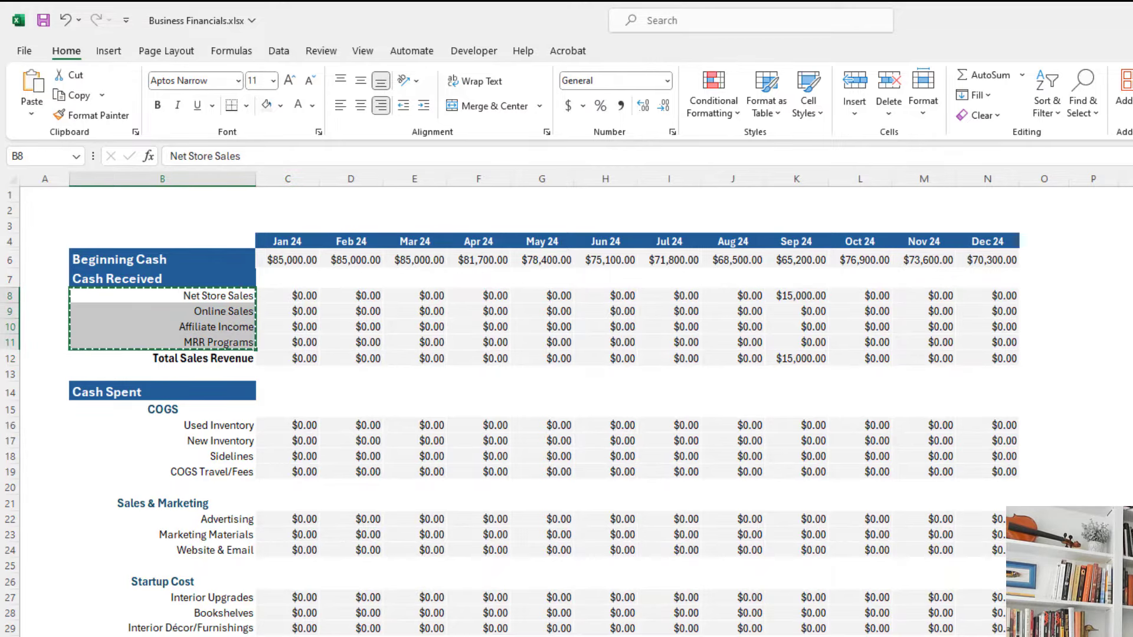
pyautogui.hotkey('ctrl', 'pagedown')
pyautogui.click(204, 286)
pyautogui.click(205, 273)
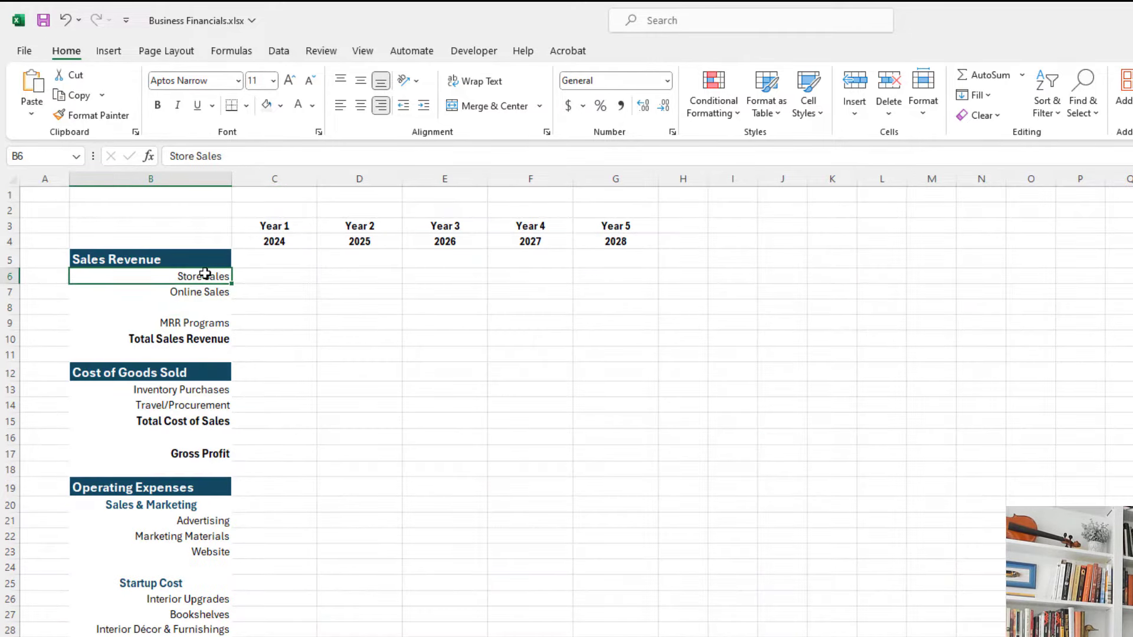
pyautogui.hotkey('ctrl', 'v')
# Review the Sales Revenue, Cost of Goods Sold and Gross Profit labels, glancing at the Cash Flow Projection sheet for comparison.
pyautogui.moveTo(189, 279); pyautogui.dragTo(187, 355)
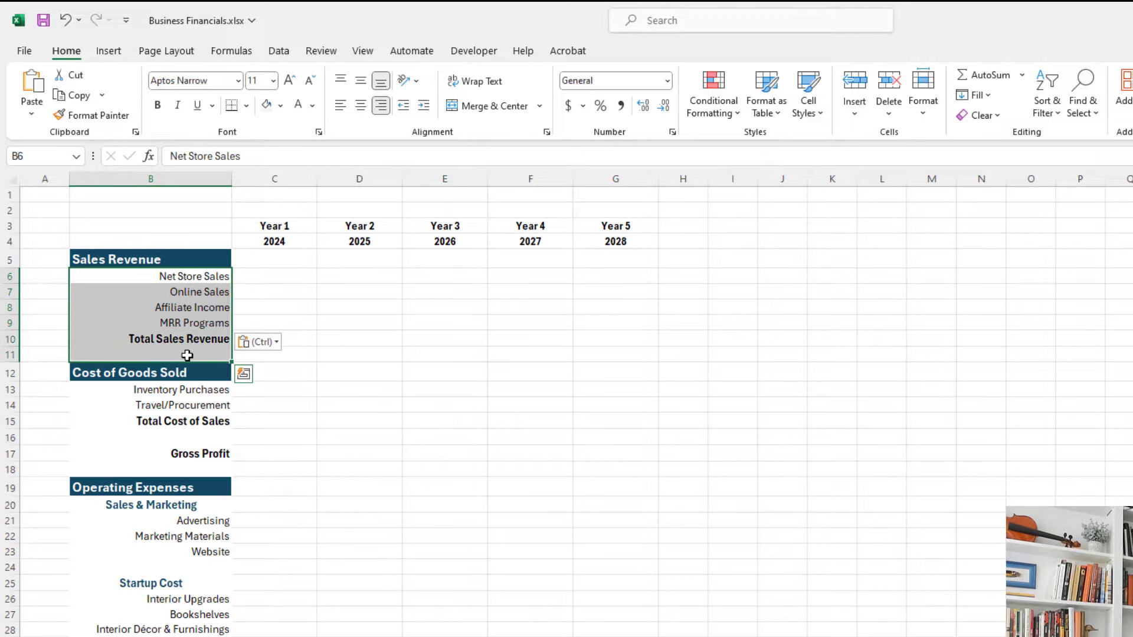
pyautogui.click(168, 379)
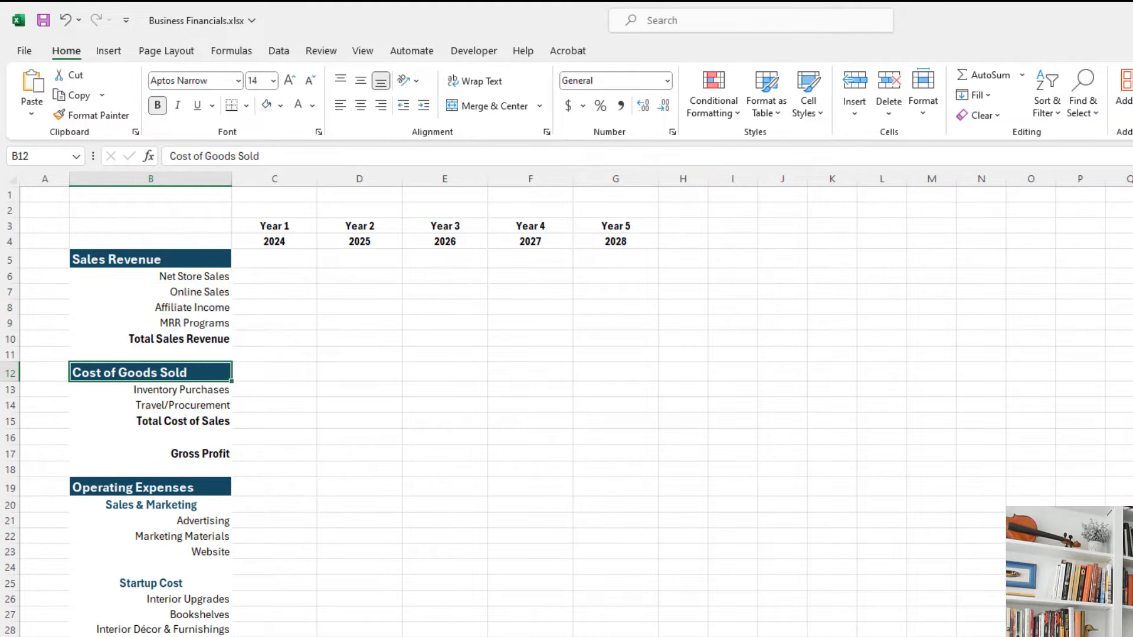
pyautogui.hotkey('ctrl', 'pageup')
pyautogui.hotkey('ctrl', 'v')
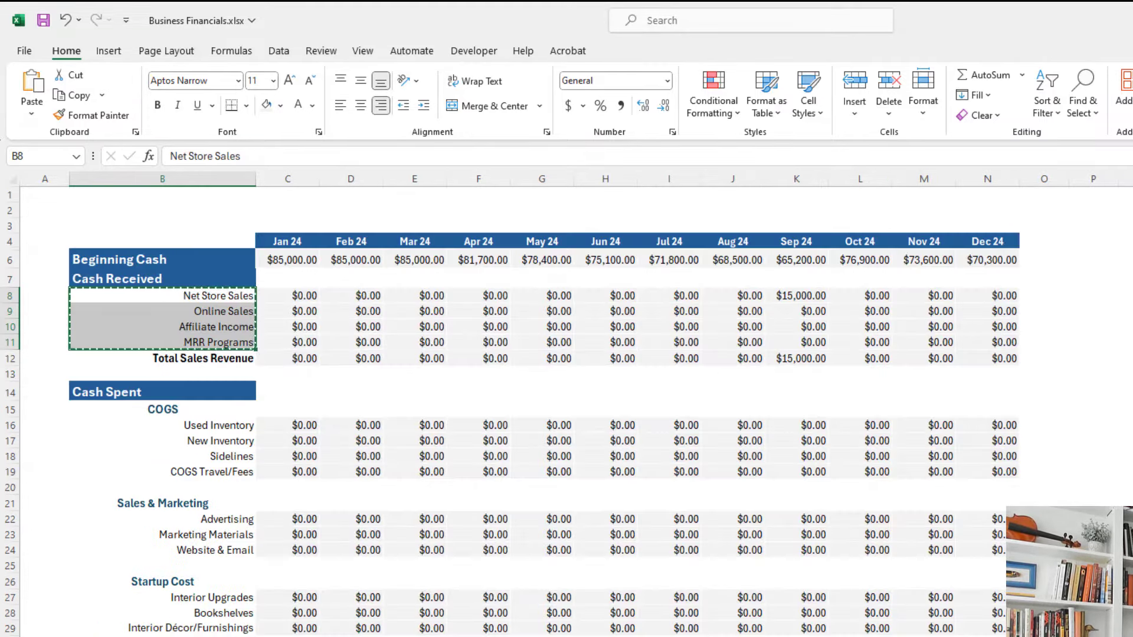
pyautogui.hotkey('ctrl', 'pagedown')
pyautogui.click(143, 260)
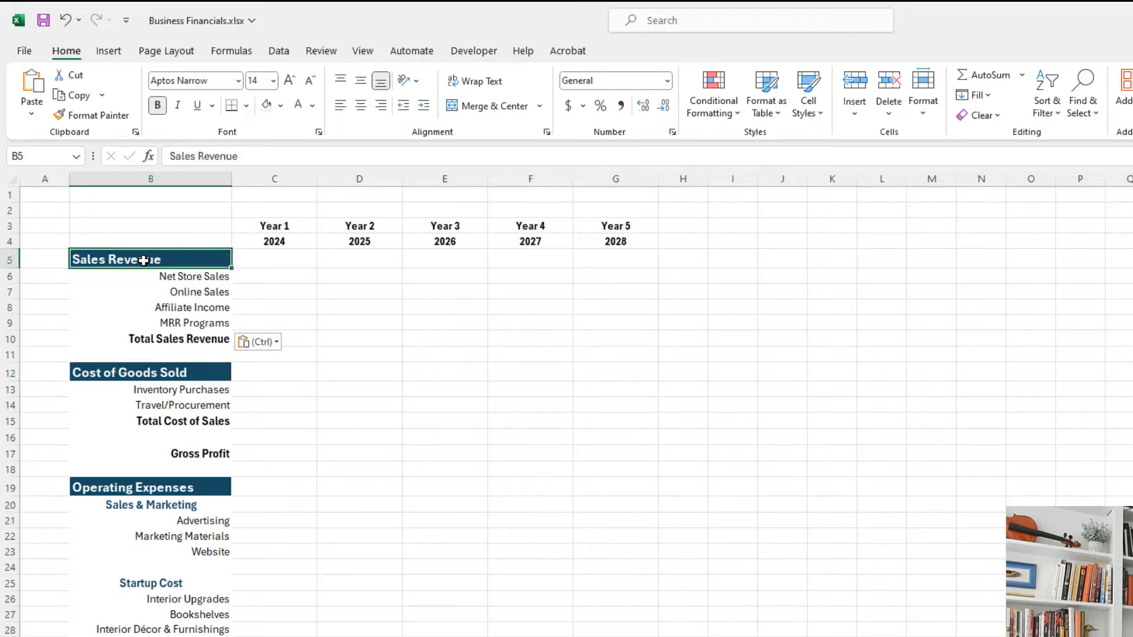
pyautogui.click(175, 371)
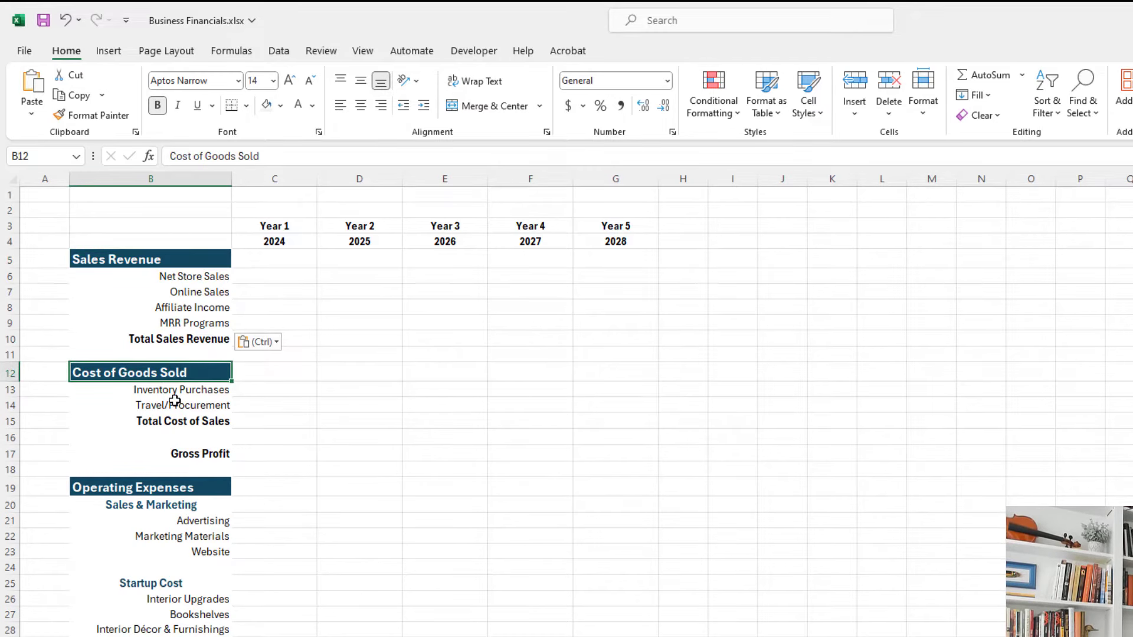
pyautogui.click(202, 420)
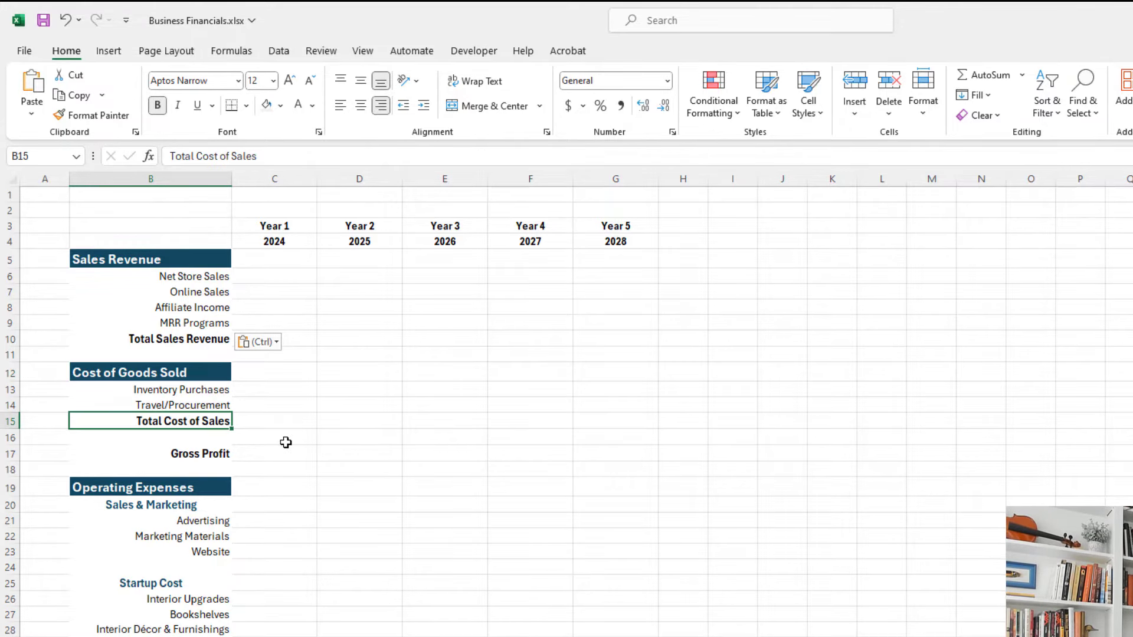
pyautogui.click(211, 453)
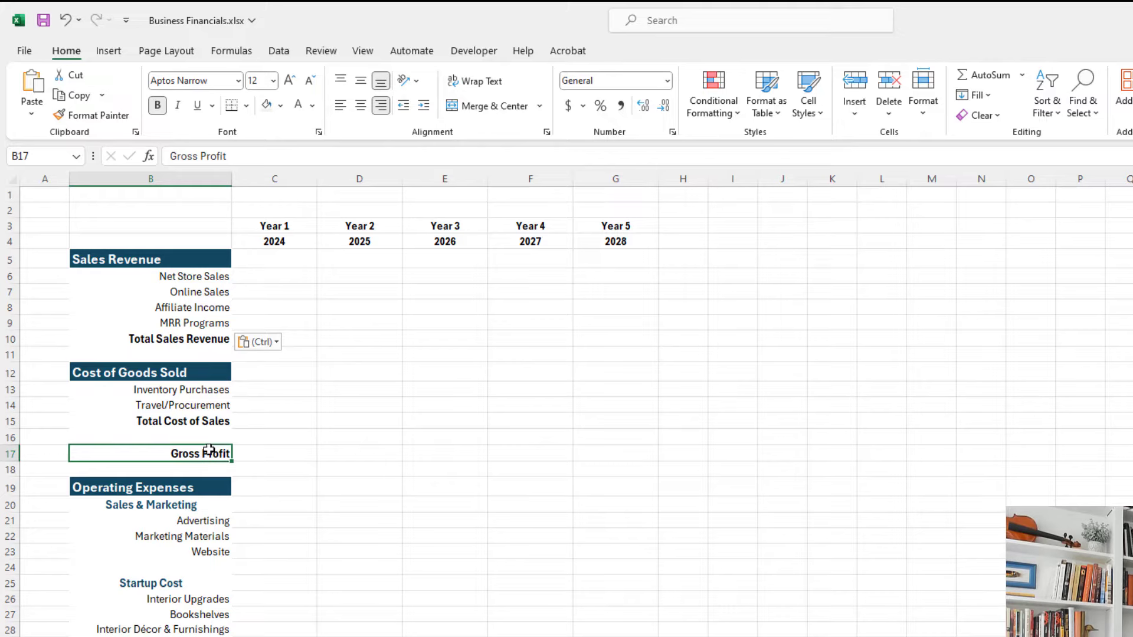
pyautogui.click(276, 454)
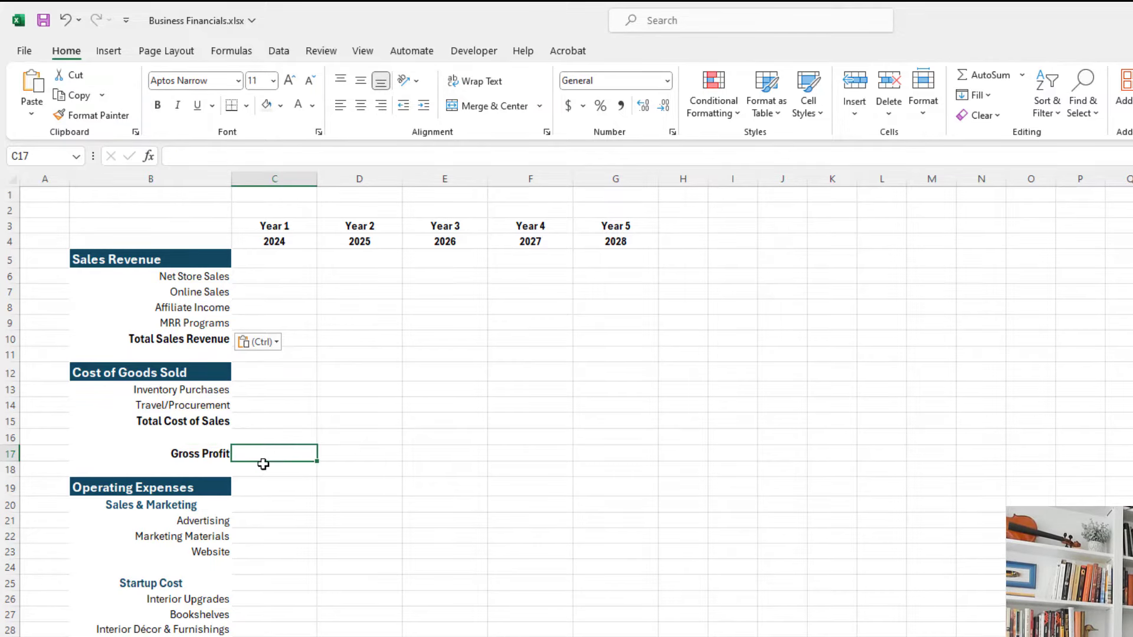
# Use Paste Special with the All option to paste the copied cells below the Administrative labels at B41.
pyautogui.scroll(-4, 240, 480)
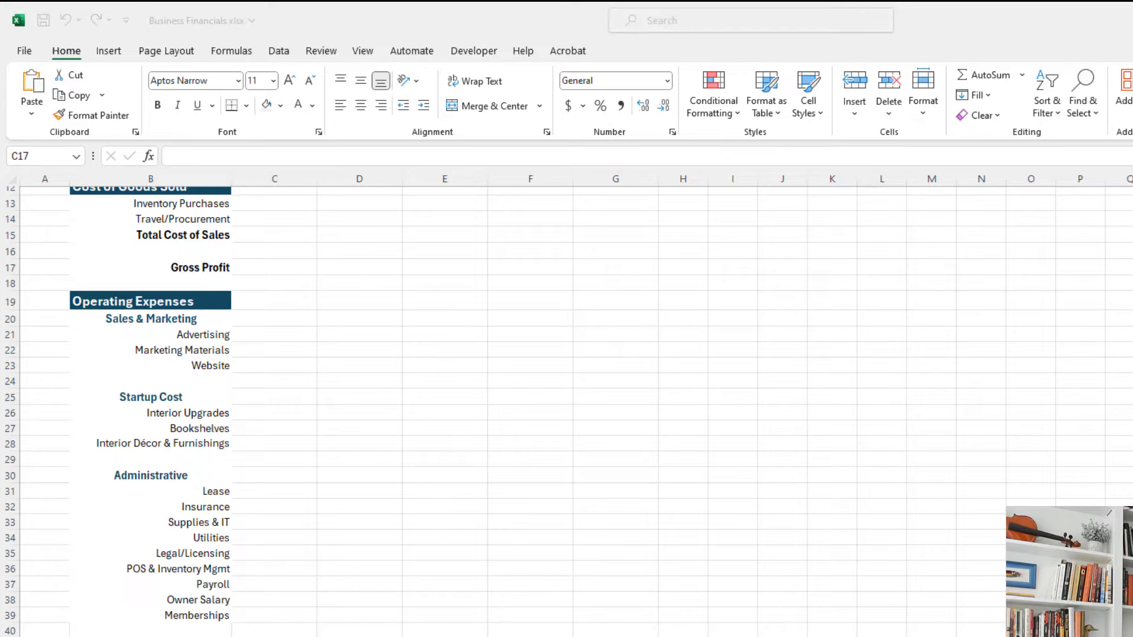
pyautogui.click(150, 636)
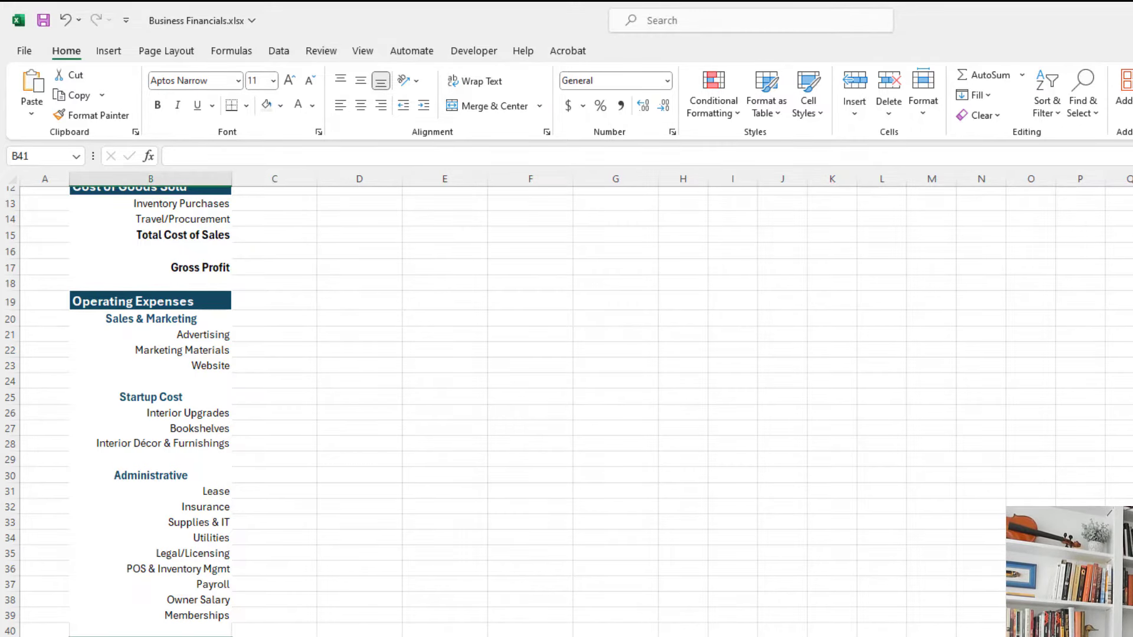
pyautogui.hotkey('ctrl', 'alt', 'v')
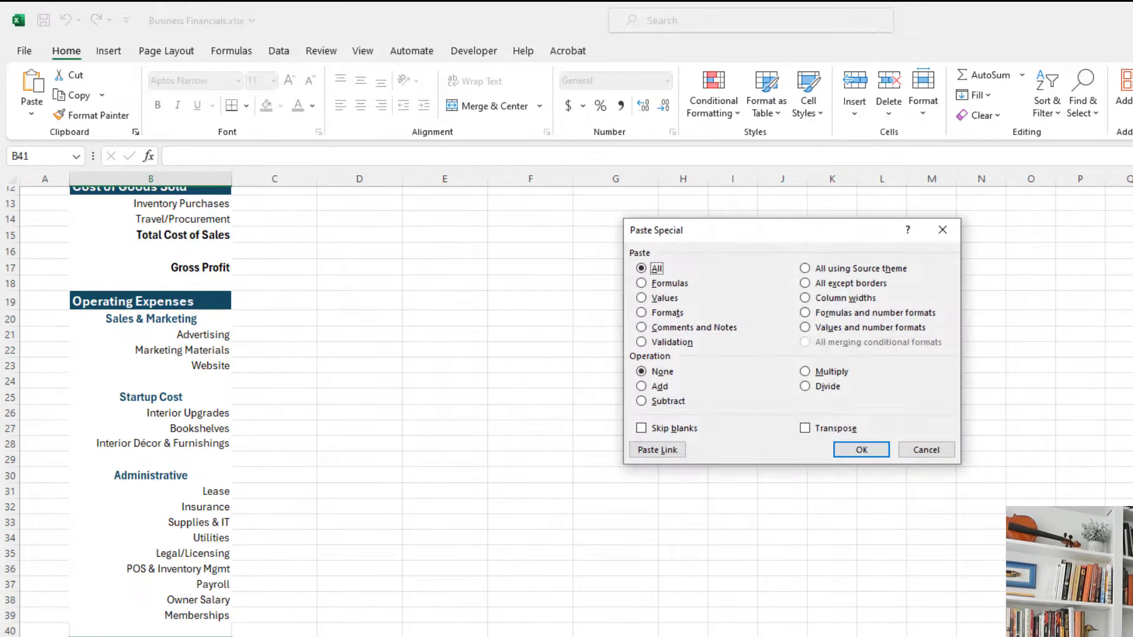
pyautogui.press('Return')
pyautogui.click(288, 584)
pyautogui.scroll(4, 247, 451)
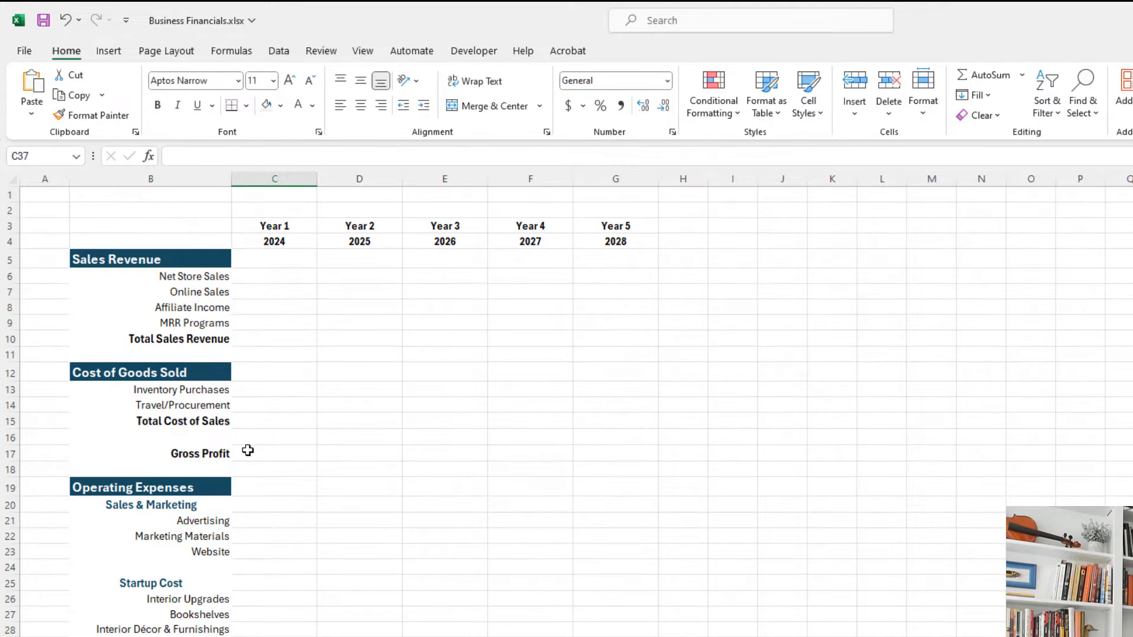
pyautogui.moveTo(192, 272); pyautogui.dragTo(215, 324)
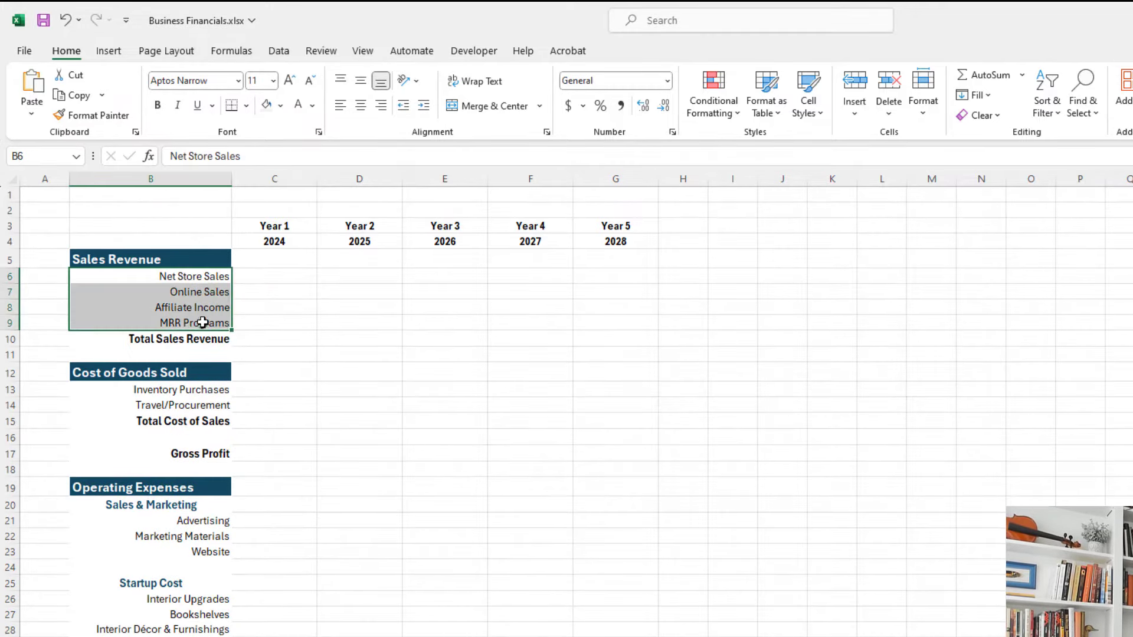
pyautogui.click(188, 392)
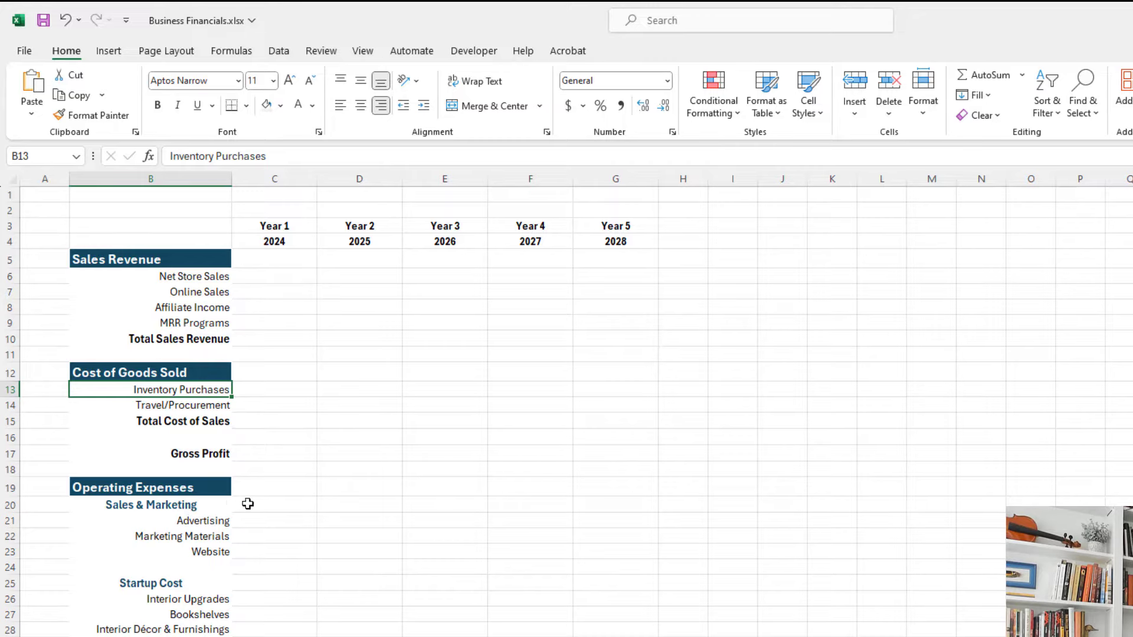
pyautogui.click(227, 292)
pyautogui.moveTo(162, 573); pyautogui.dragTo(163, 631)
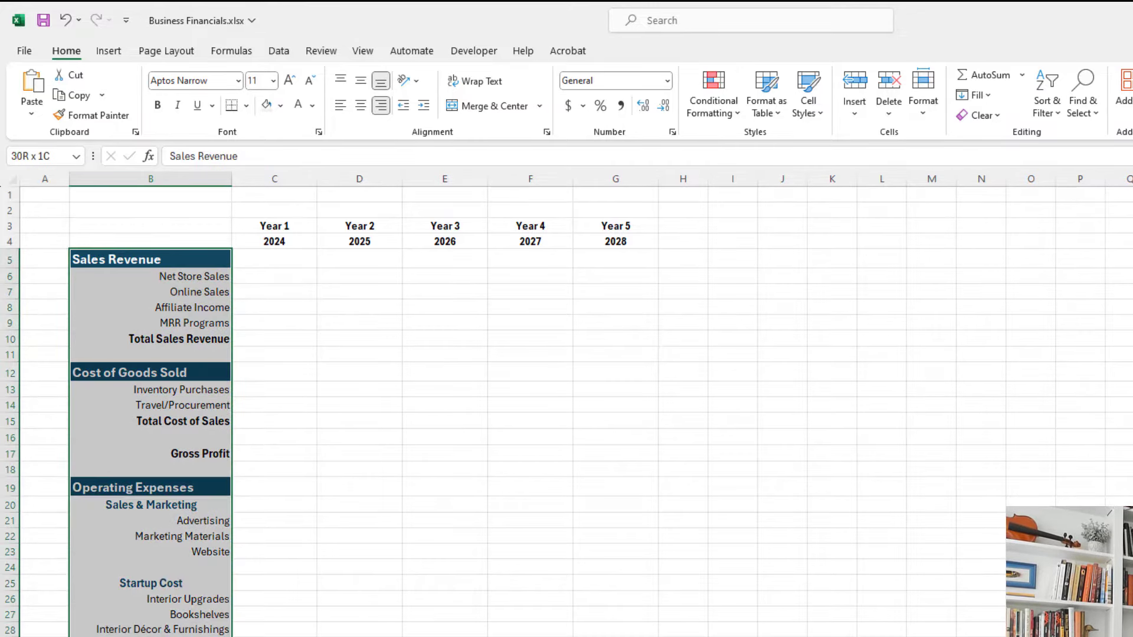
# Enter a SUM formula in C6 totalling the Net Store Sales row, C8:N8, of the Cash Flow Projection sheet.
pyautogui.click(276, 276)
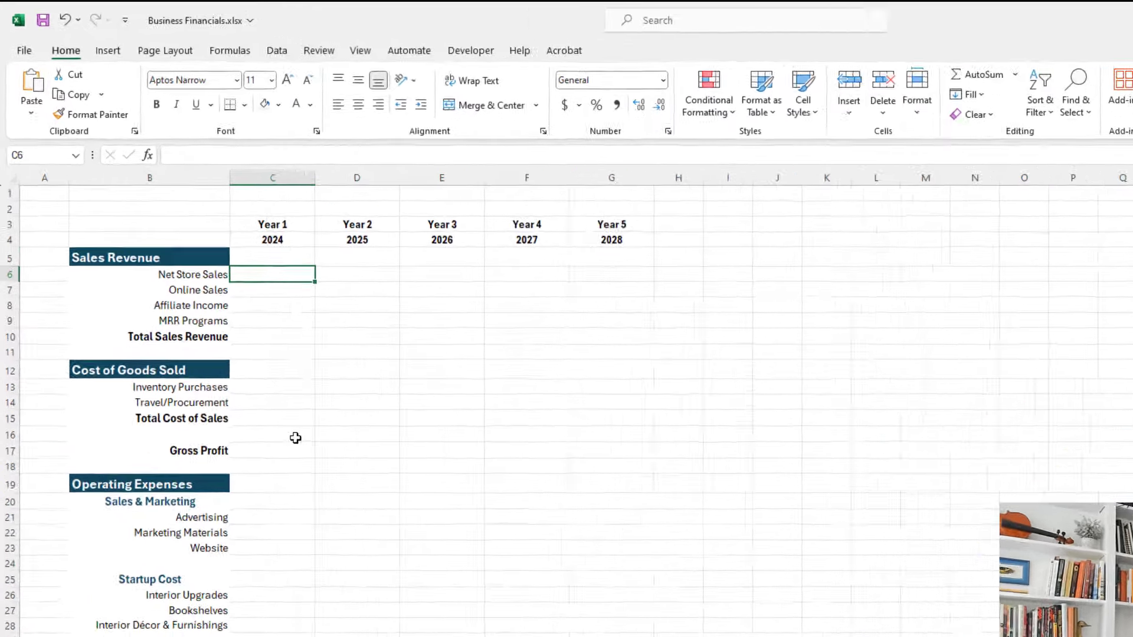
pyautogui.write('=SUM(')
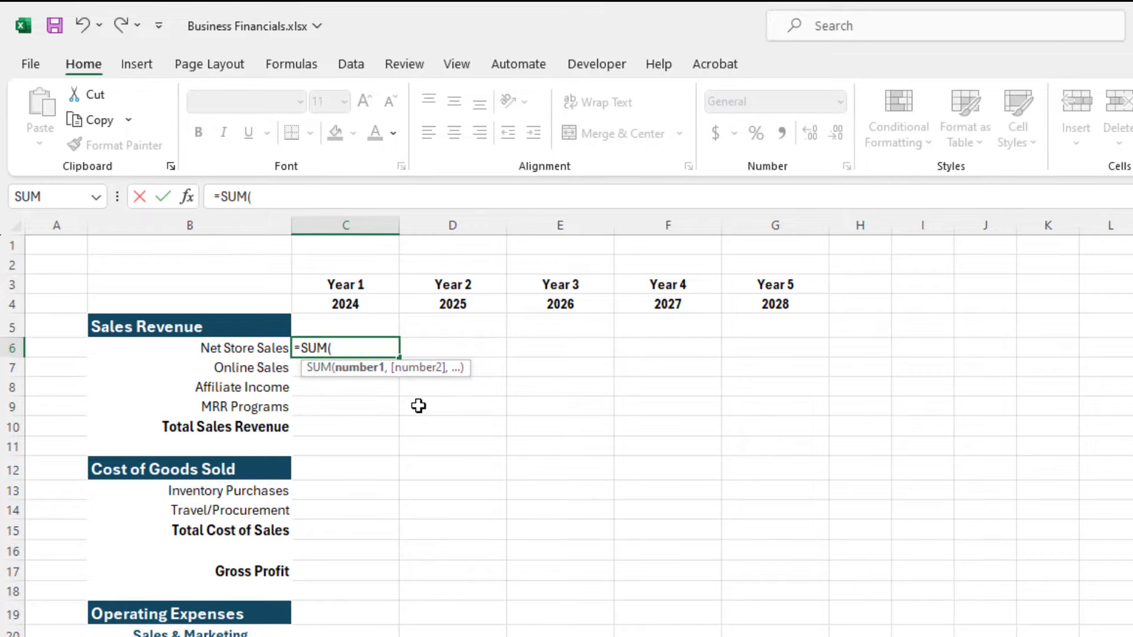
pyautogui.hotkey('ctrl', 'pageup')
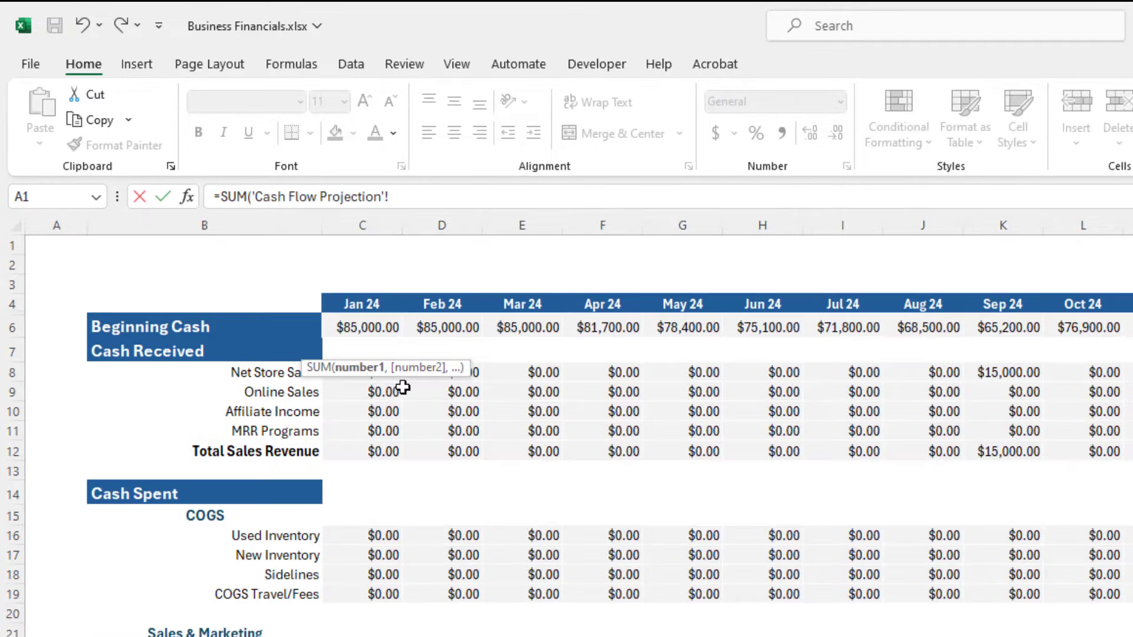
pyautogui.moveTo(379, 378); pyautogui.dragTo(1130, 374)
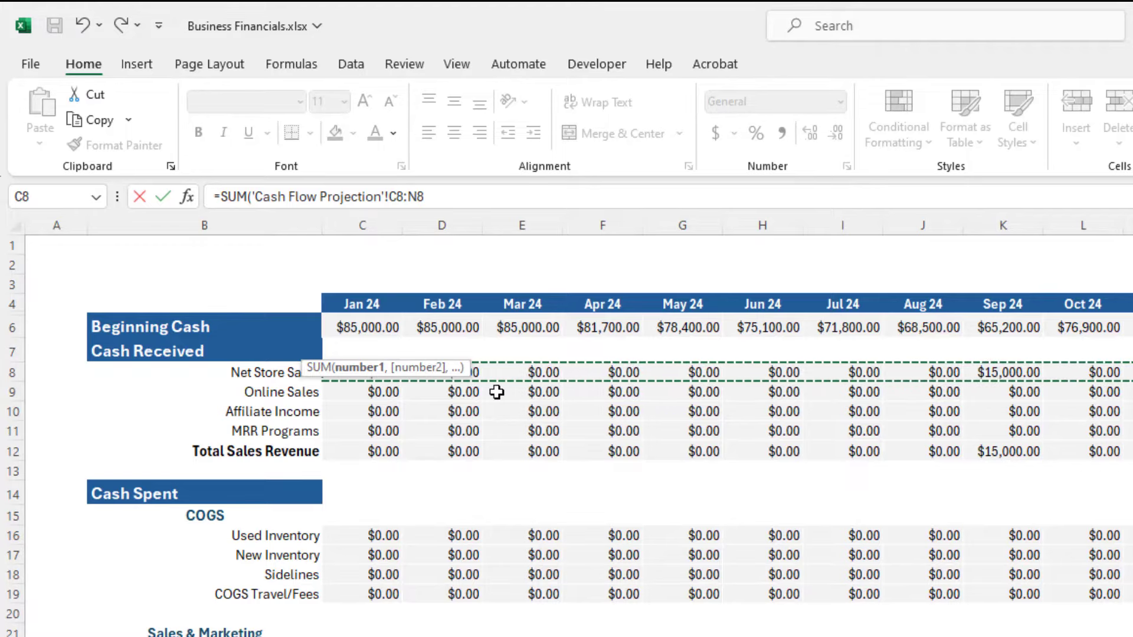
pyautogui.write(')')
pyautogui.press('Return')
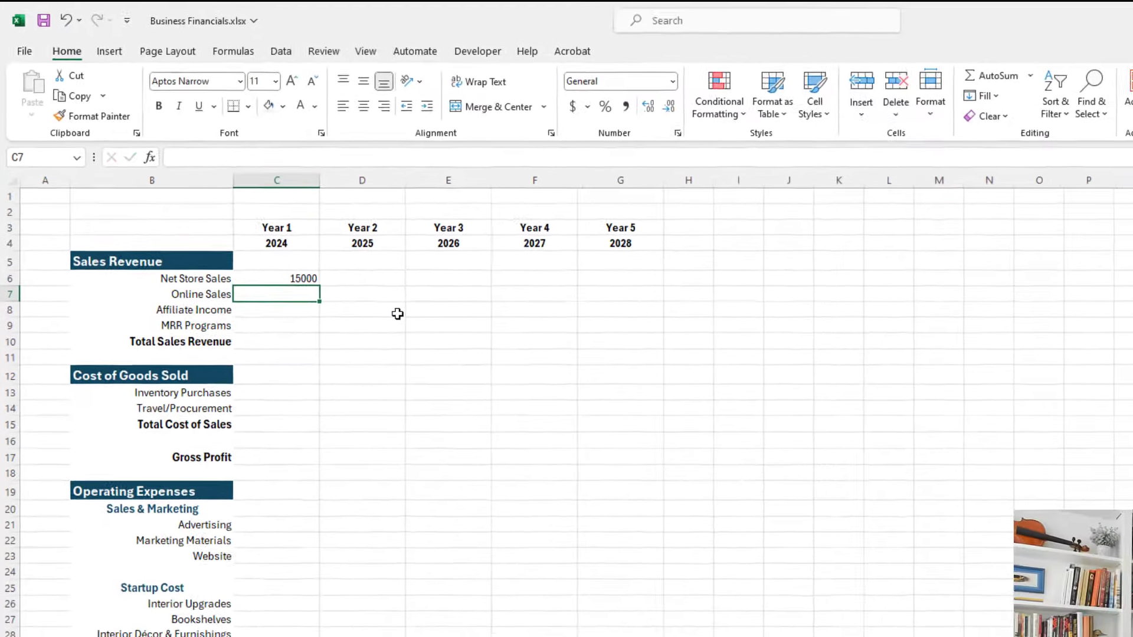
# Enter a SUM formula in C7 totalling the Online Sales row, C9:N9, of the Cash Flow Projection sheet.
pyautogui.write('=SUM(')
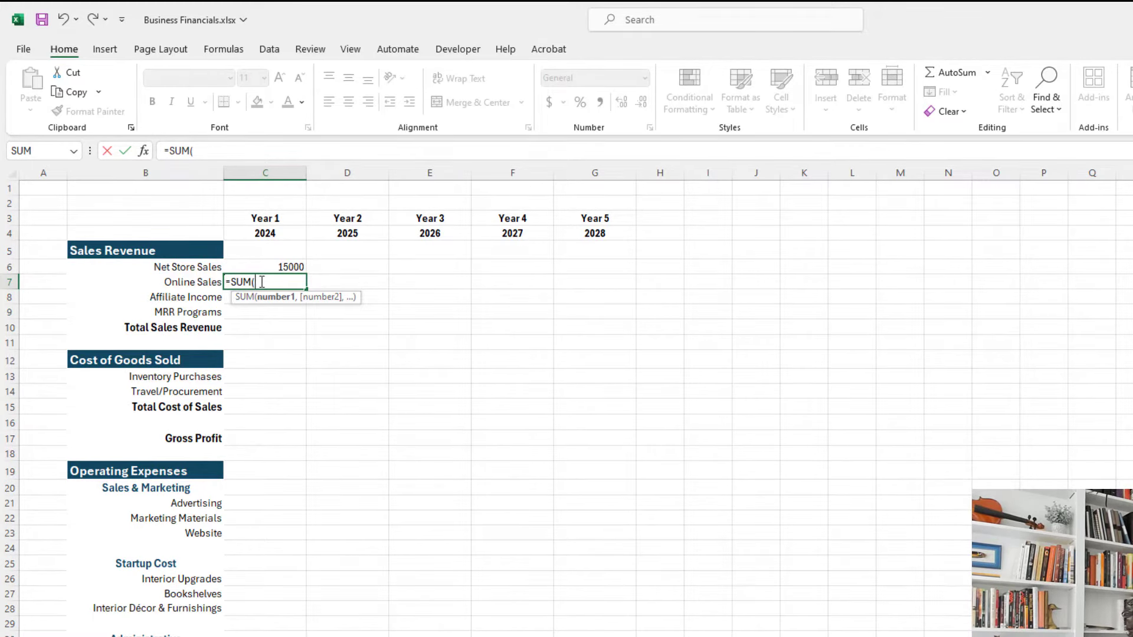
pyautogui.hotkey('ctrl', 'pageup')
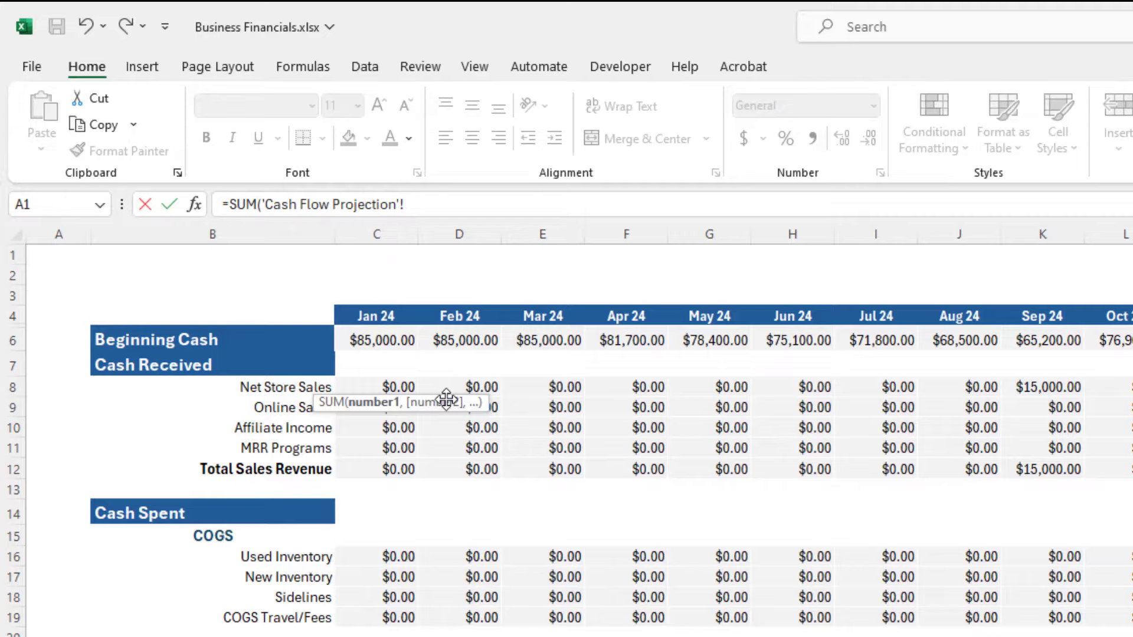
pyautogui.moveTo(447, 402); pyautogui.dragTo(523, 285)
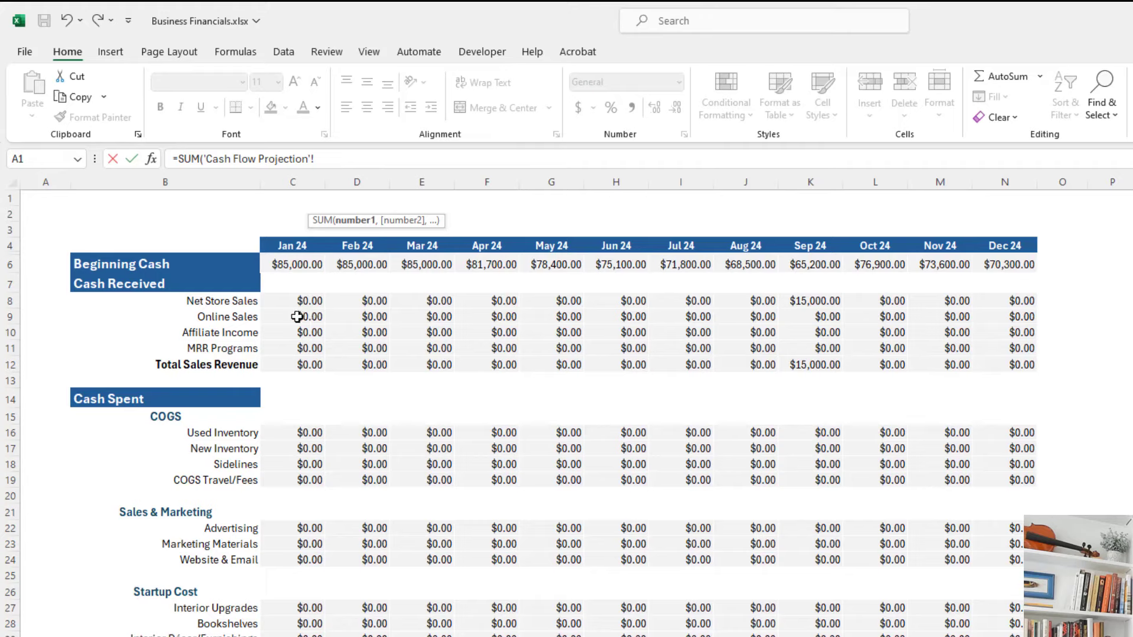
pyautogui.moveTo(296, 317); pyautogui.dragTo(1016, 317)
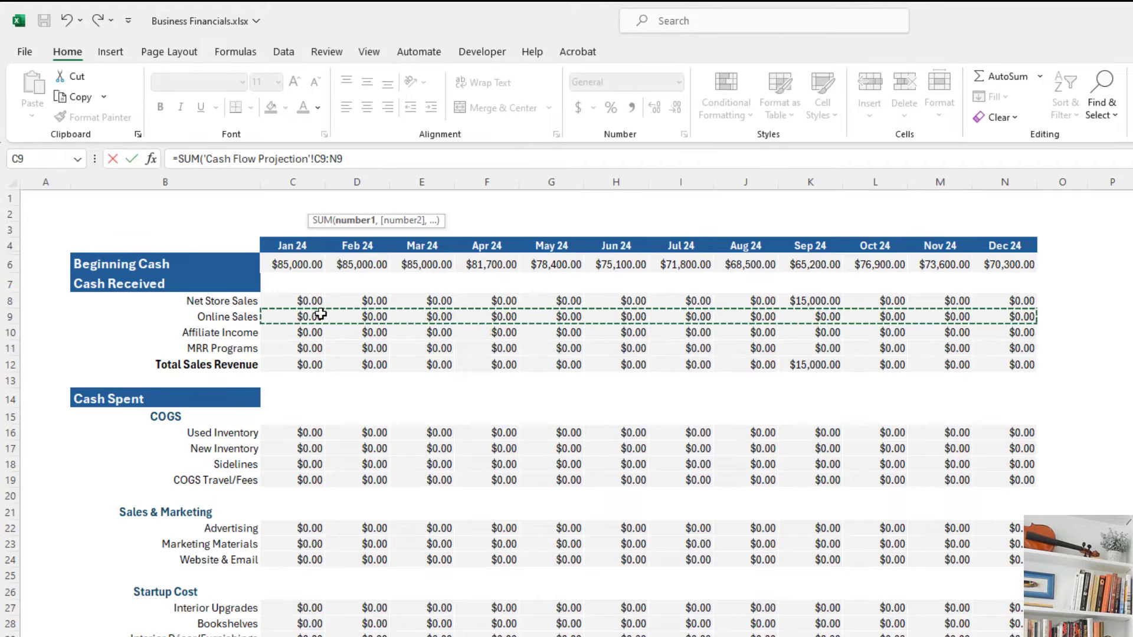
pyautogui.press('Return')
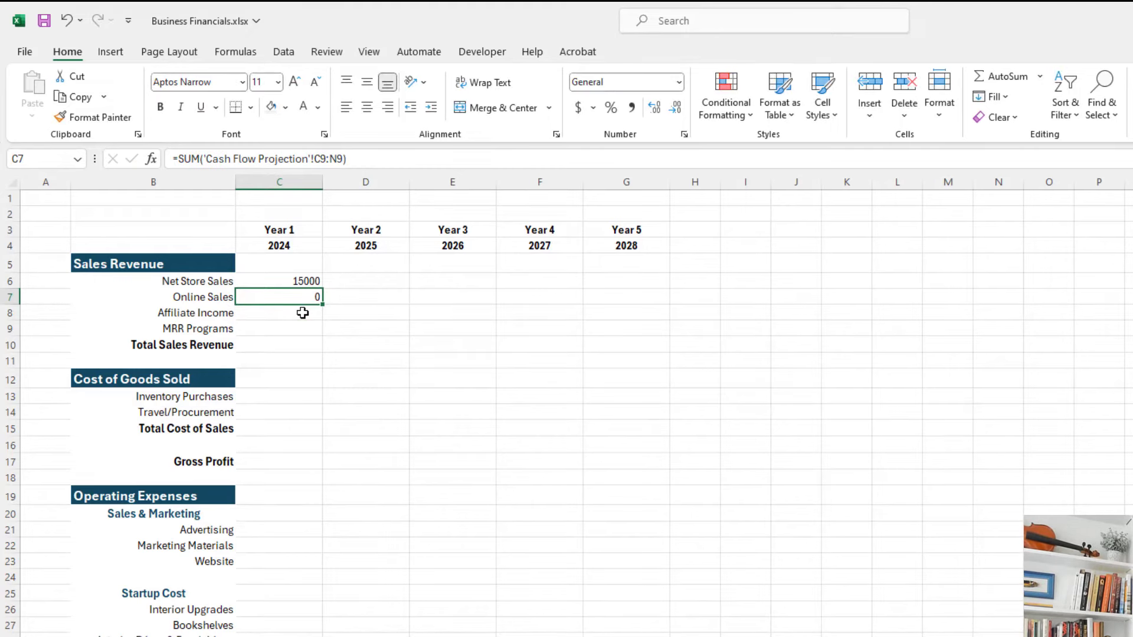
# Copy the Online Sales formula from C7 into C8:C9 for Affiliate Income and MRR Programs.
pyautogui.hotkey('ctrl', 'c')
pyautogui.click(302, 313)
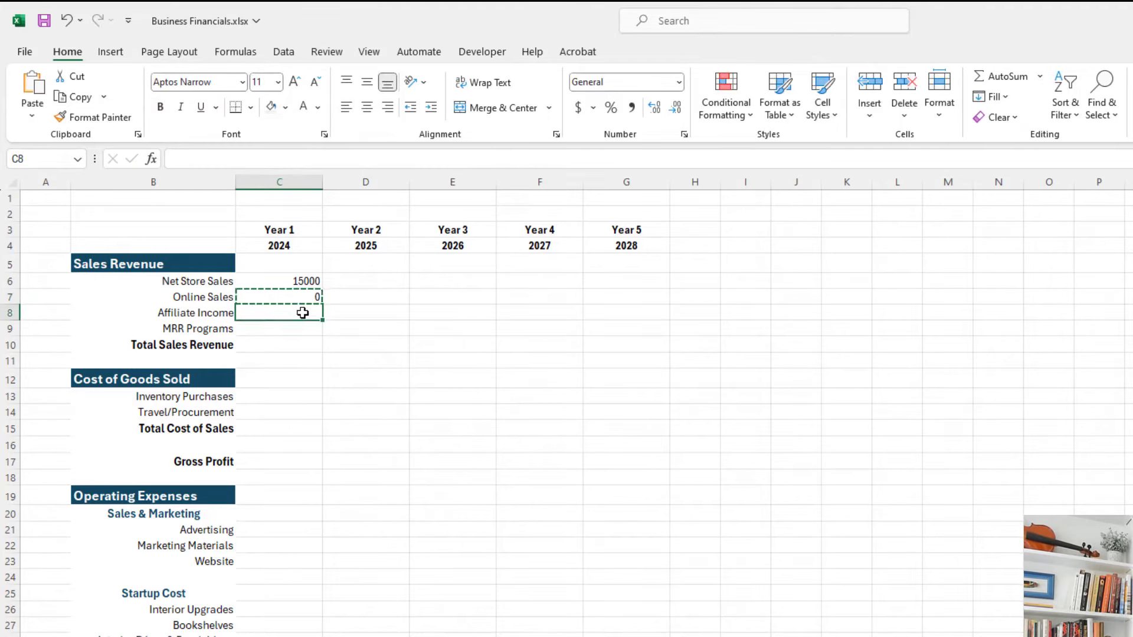
pyautogui.hotkey('shift', 'Down')
pyautogui.hotkey('ctrl', 'v')
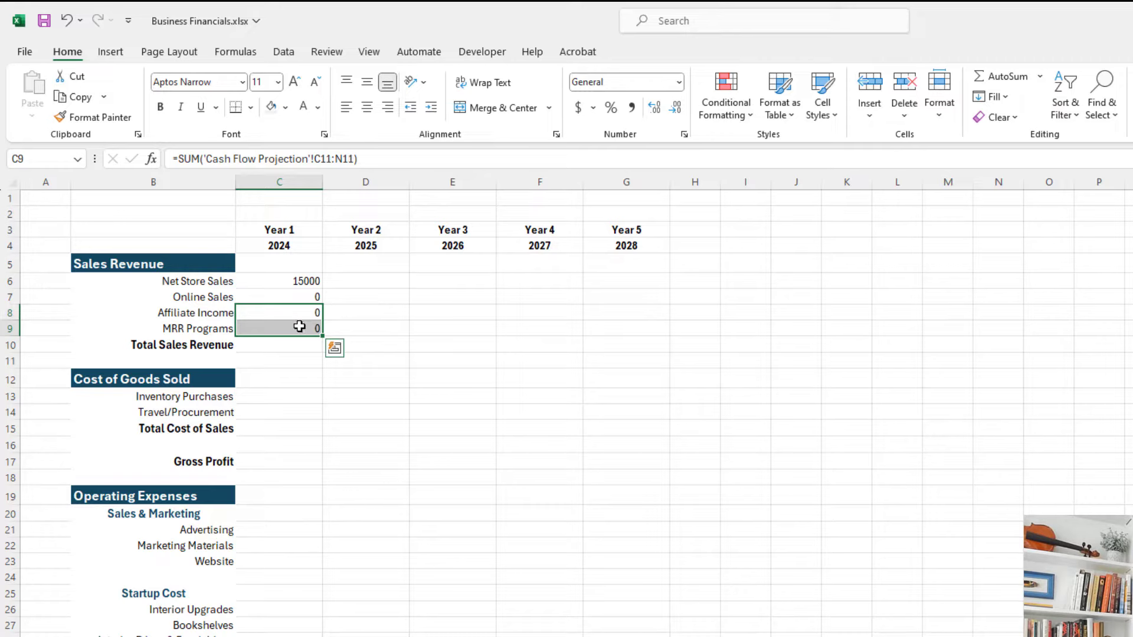
# Try reusing the MRR Programs formula for Inventory Purchases in C13, checking the inventory rows on the Cash Flow Projection sheet.
pyautogui.click(300, 324)
pyautogui.hotkey('ctrl', 'c')
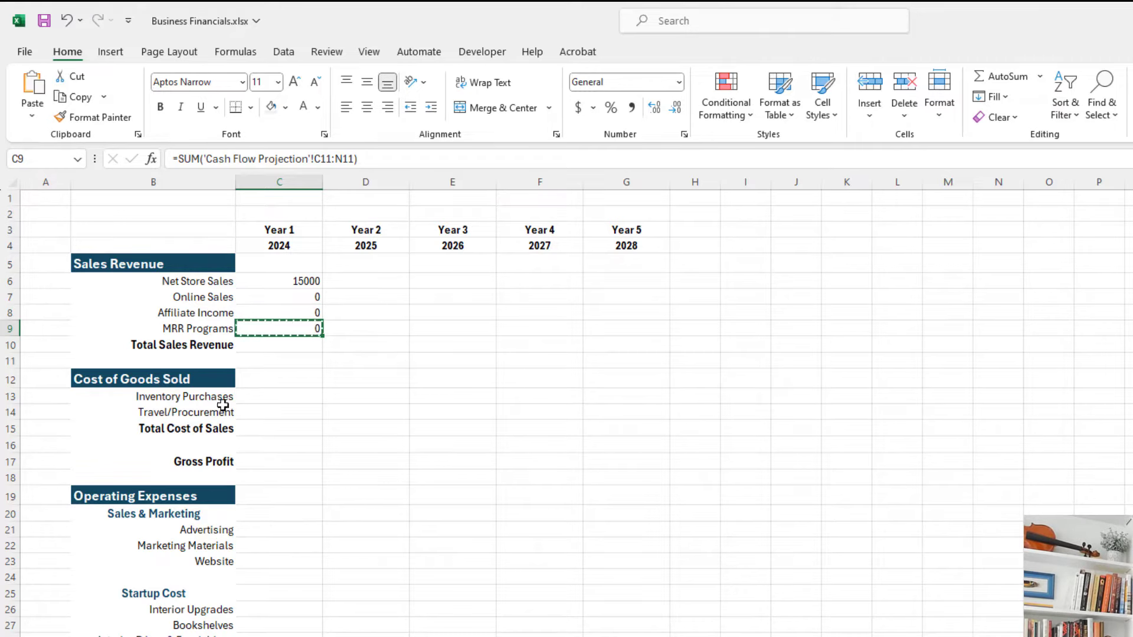
pyautogui.click(279, 397)
pyautogui.hotkey('ctrl', 'v')
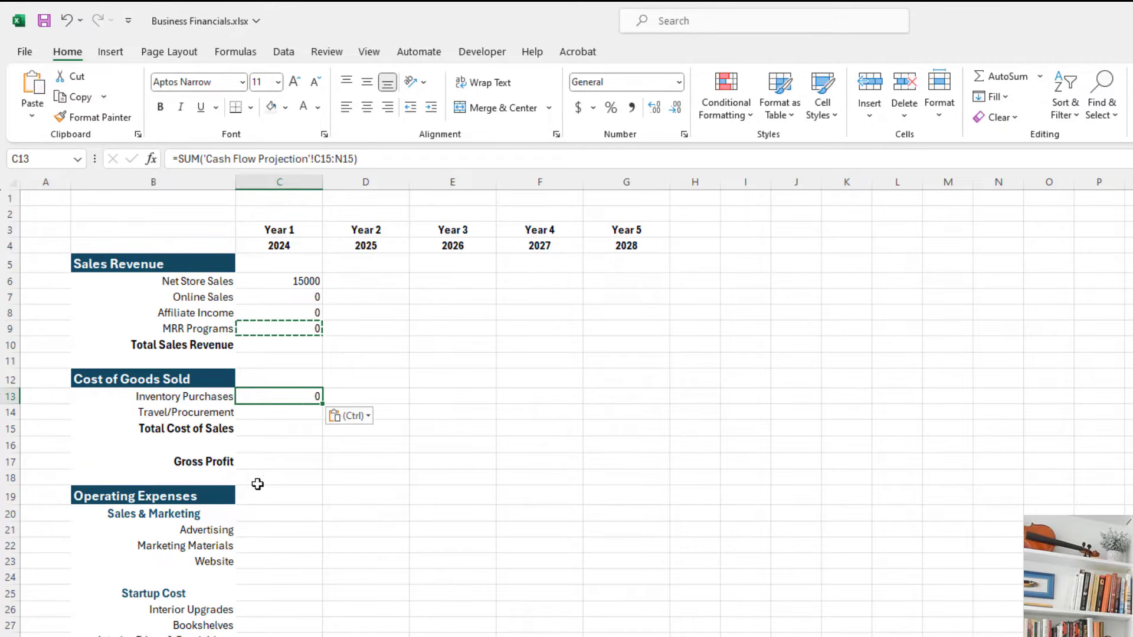
pyautogui.press('Escape')
pyautogui.click(236, 636)
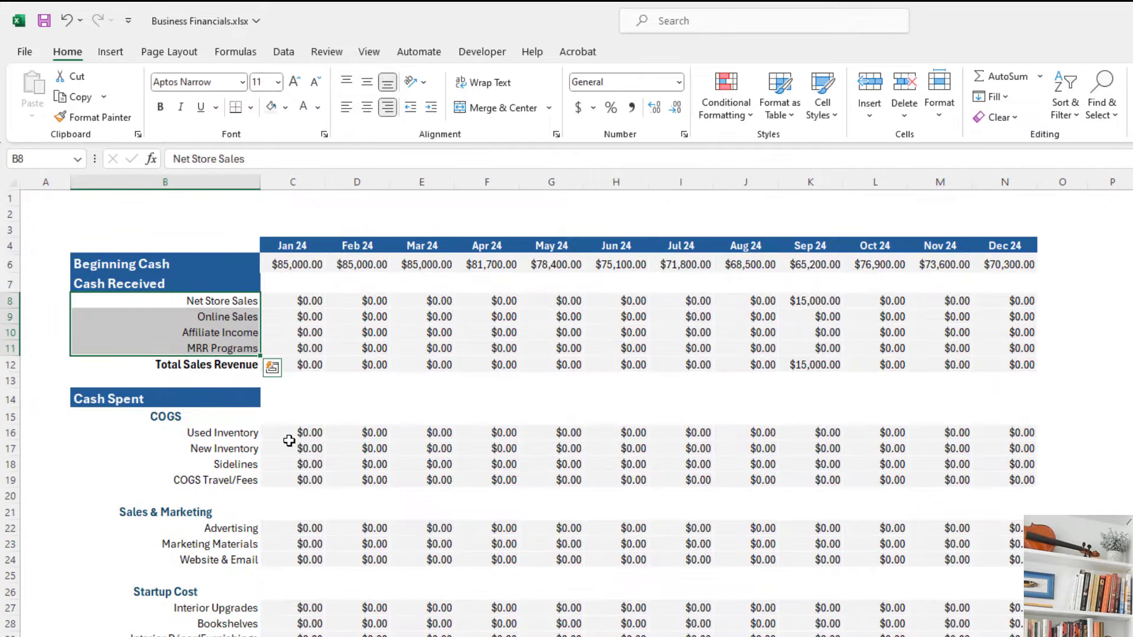
pyautogui.moveTo(301, 433); pyautogui.dragTo(302, 448)
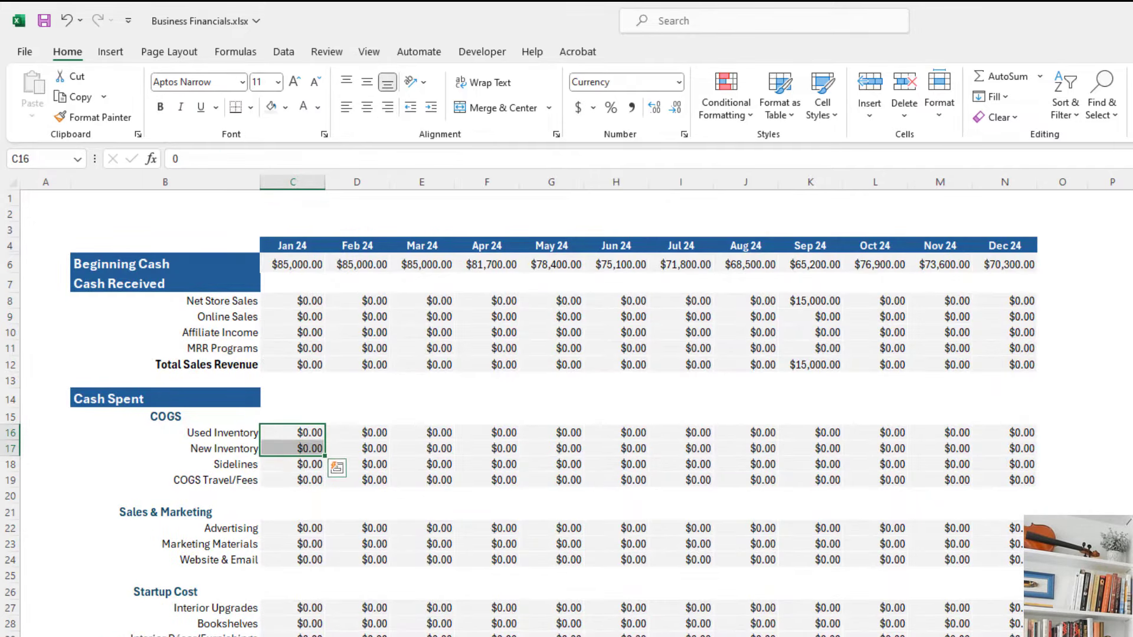
pyautogui.click(268, 636)
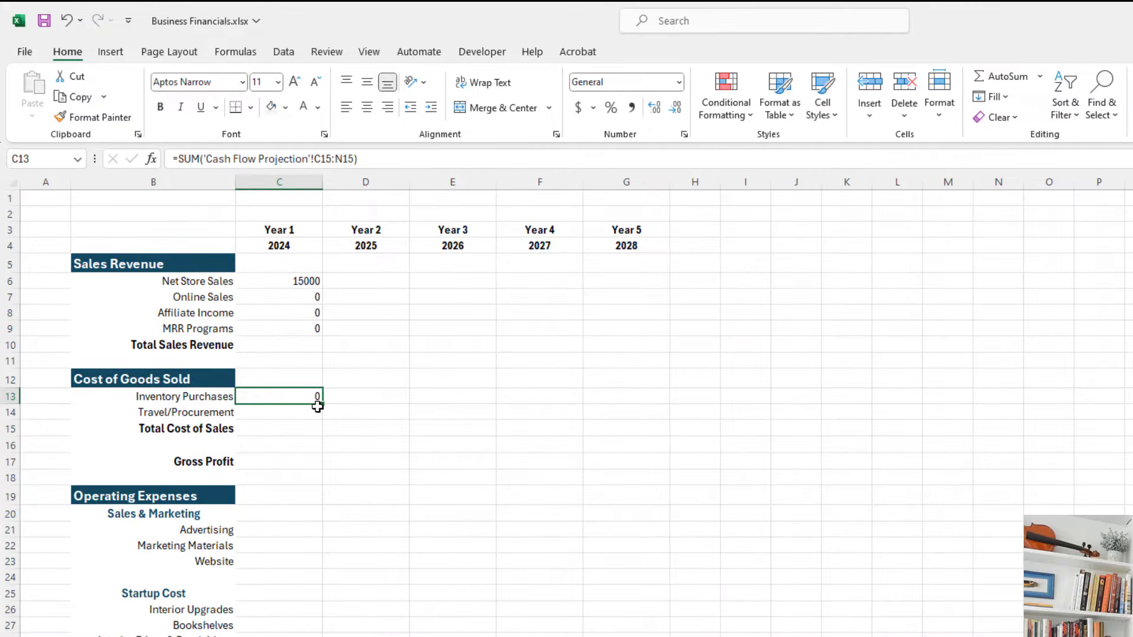
# Replace the Inventory Purchases formula in C13 with a SUM of C16:N18 on the Cash Flow Projection sheet.
pyautogui.write('=SUM(')
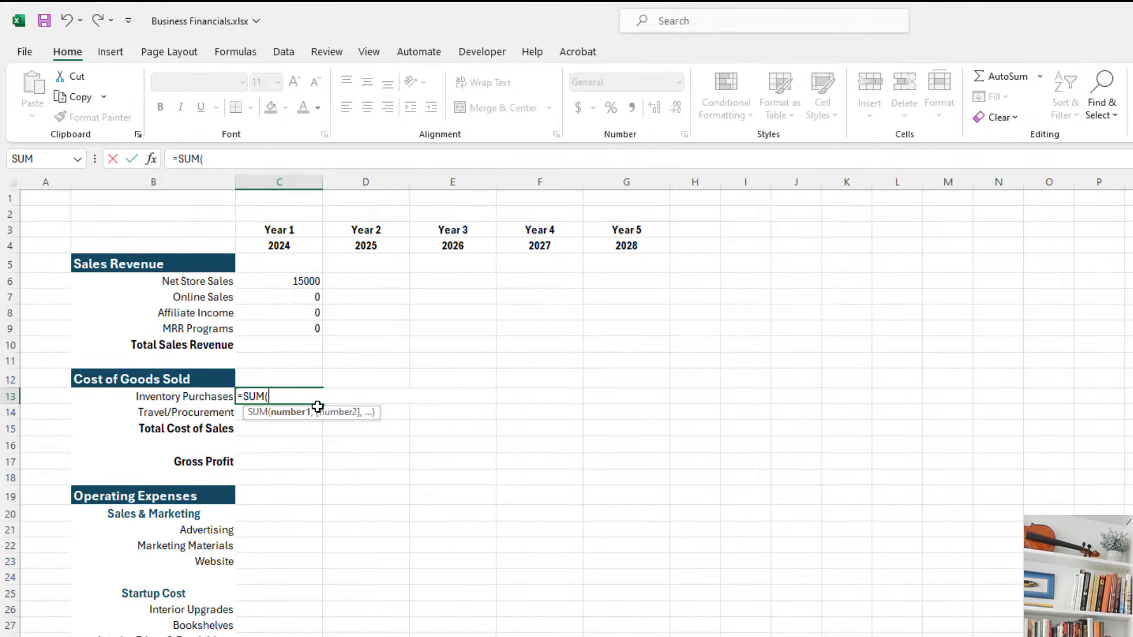
pyautogui.click(269, 636)
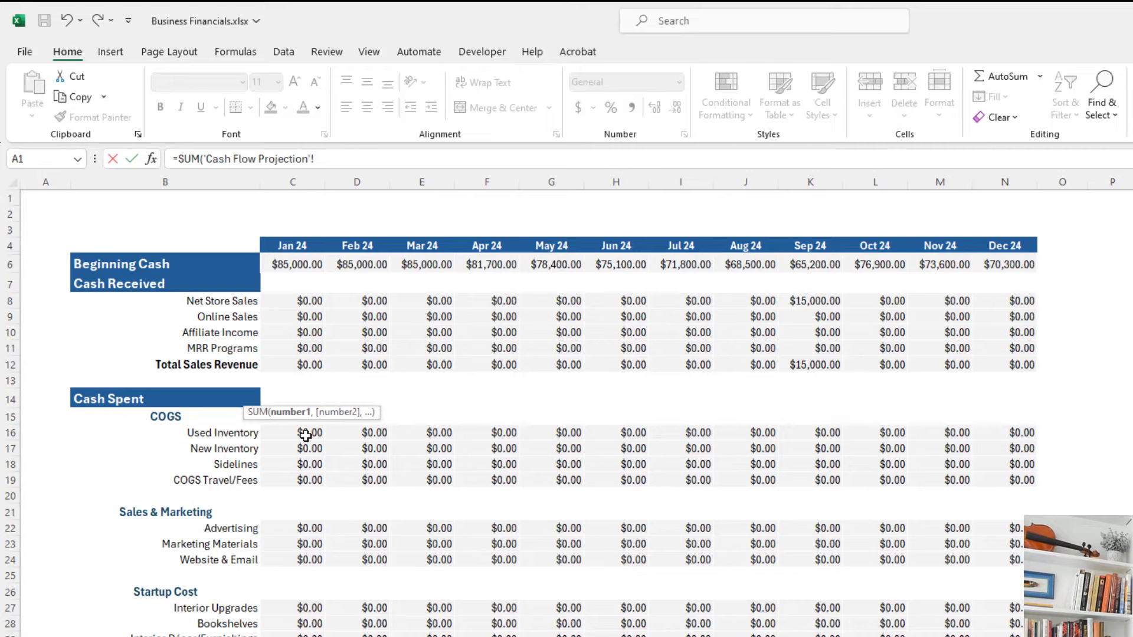
pyautogui.moveTo(303, 430); pyautogui.dragTo(1006, 461)
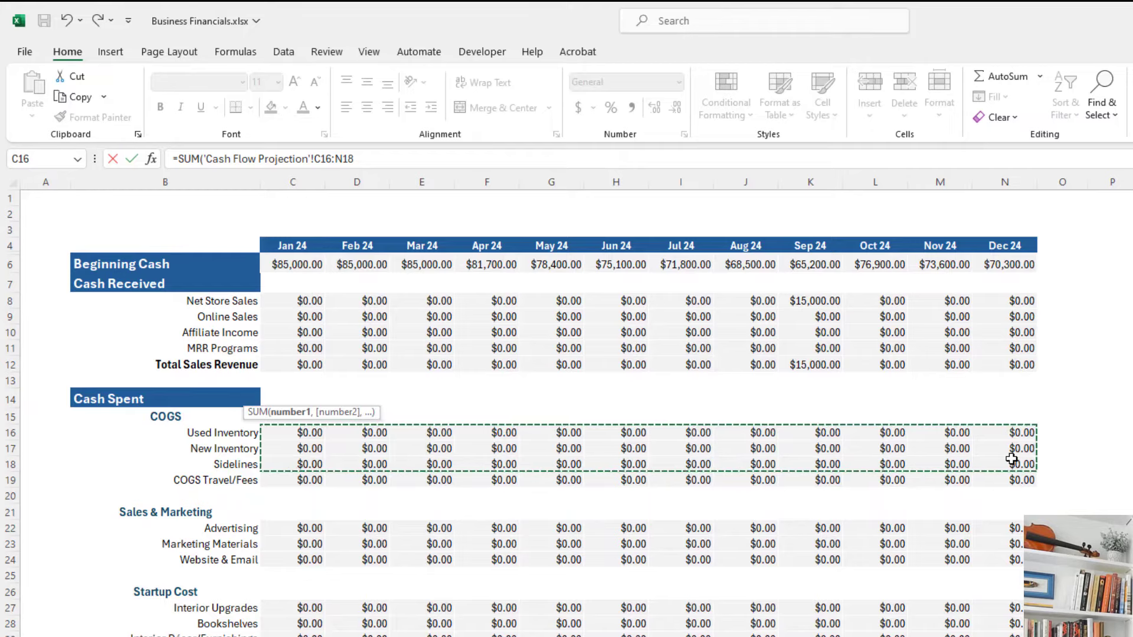
pyautogui.press('Return')
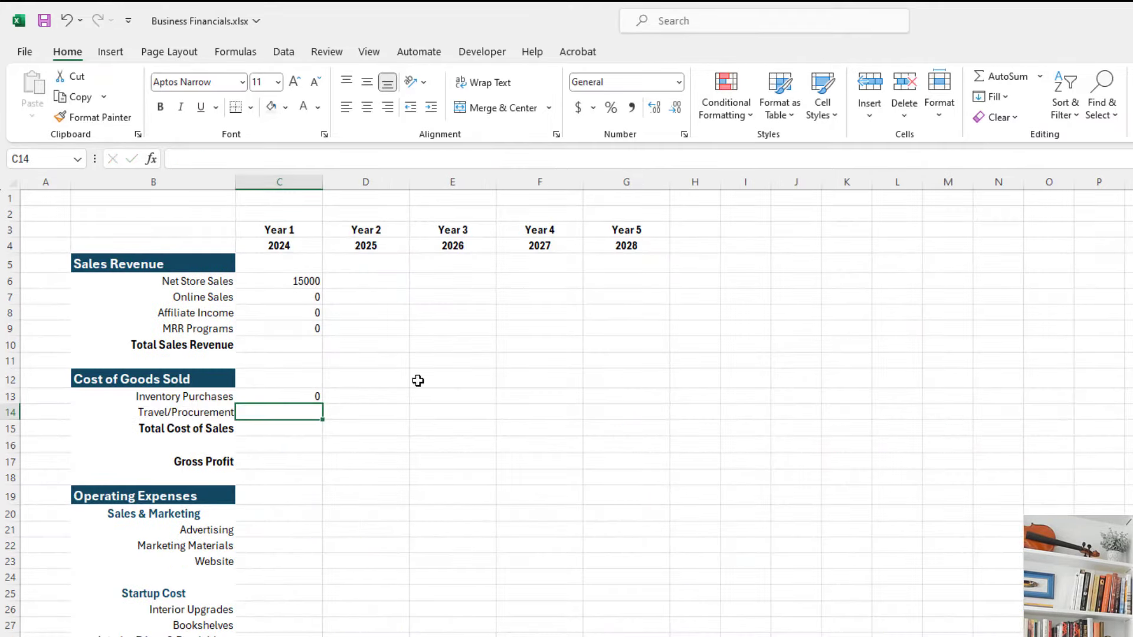
# Enter a SUM formula in C14 for Travel/Procurement, totalling the COGS Travel/Fees row, C19:N19, of the Cash Flow Projection sheet.
pyautogui.click(308, 394)
pyautogui.click(286, 409)
pyautogui.write('=SUM(')
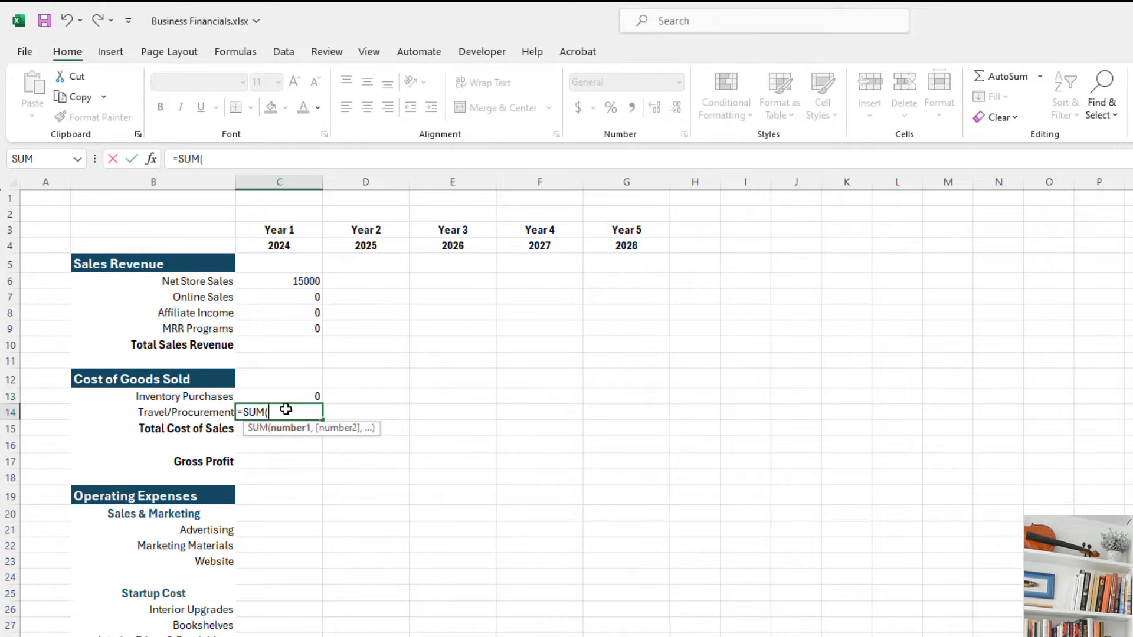
pyautogui.press('Escape')
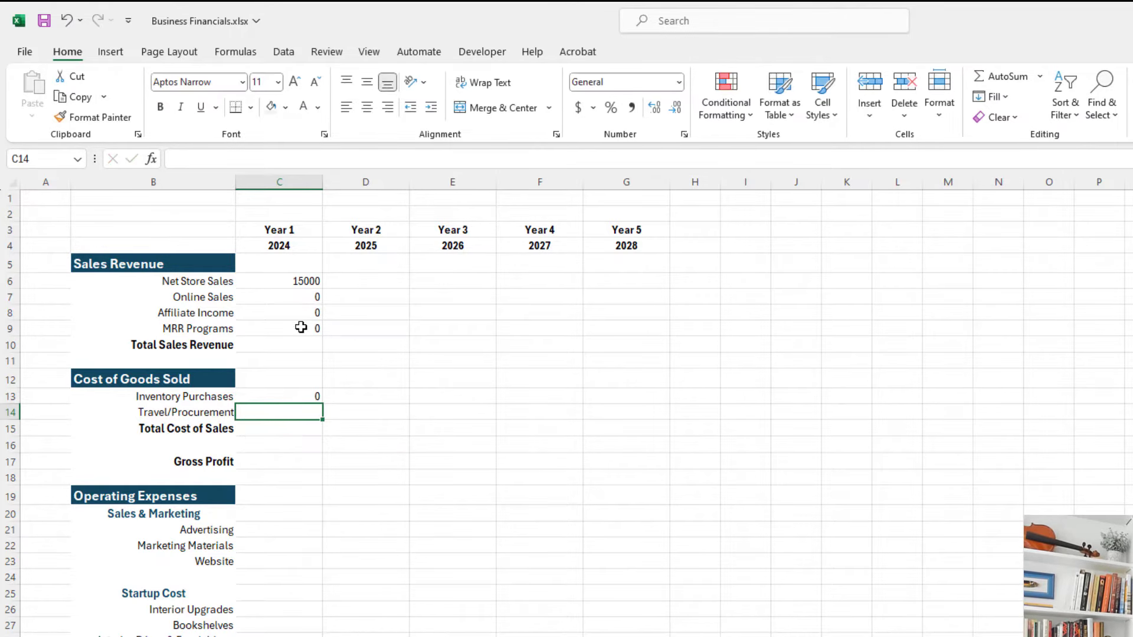
pyautogui.write('=SUM(')
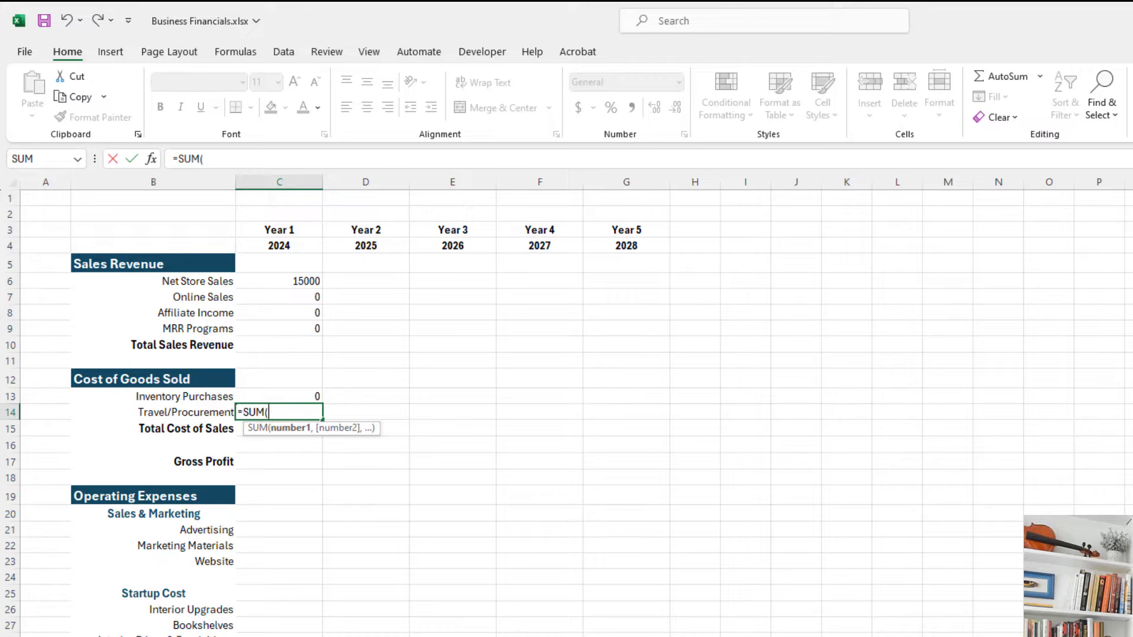
pyautogui.hotkey('ctrl', 'pagedown')
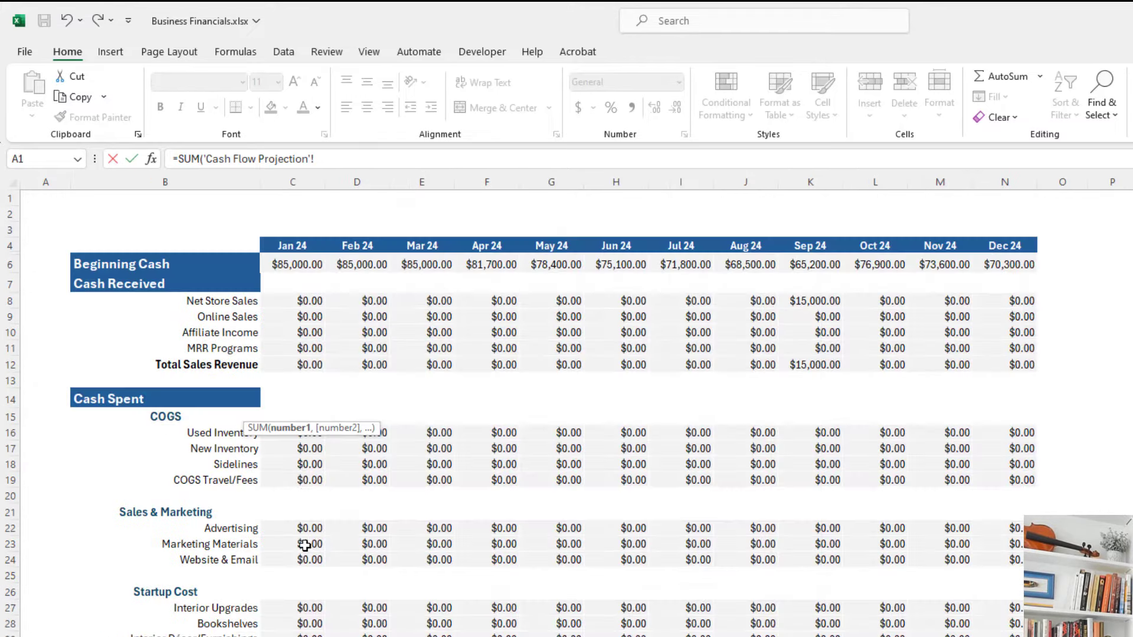
pyautogui.click(294, 480)
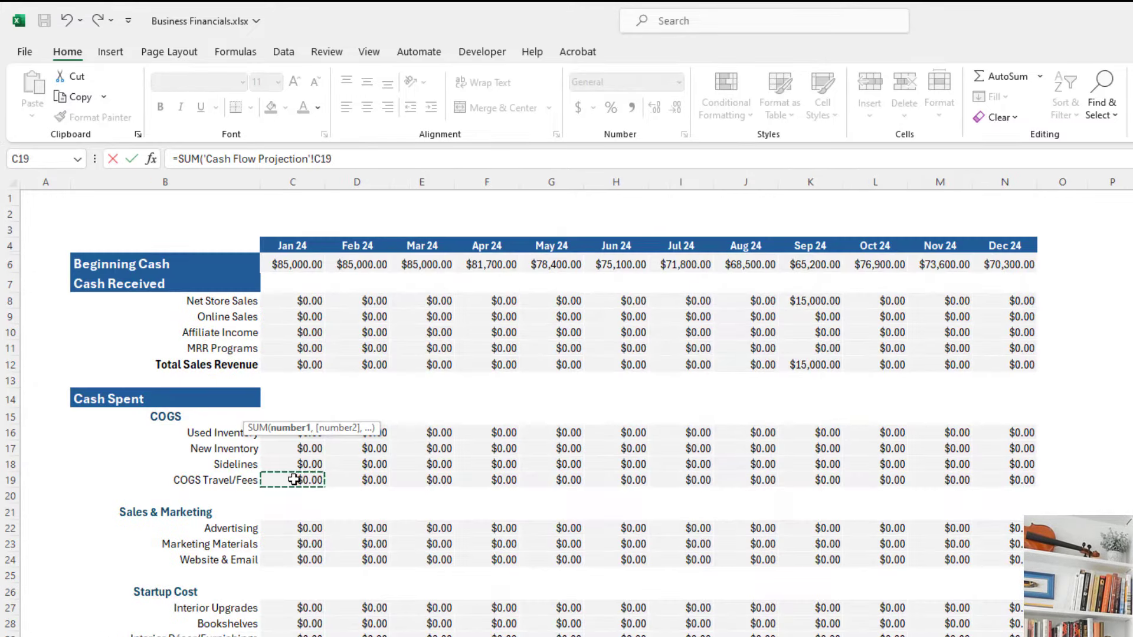
pyautogui.hotkey('ctrl', 'shift', 'Right')
pyautogui.press('Return')
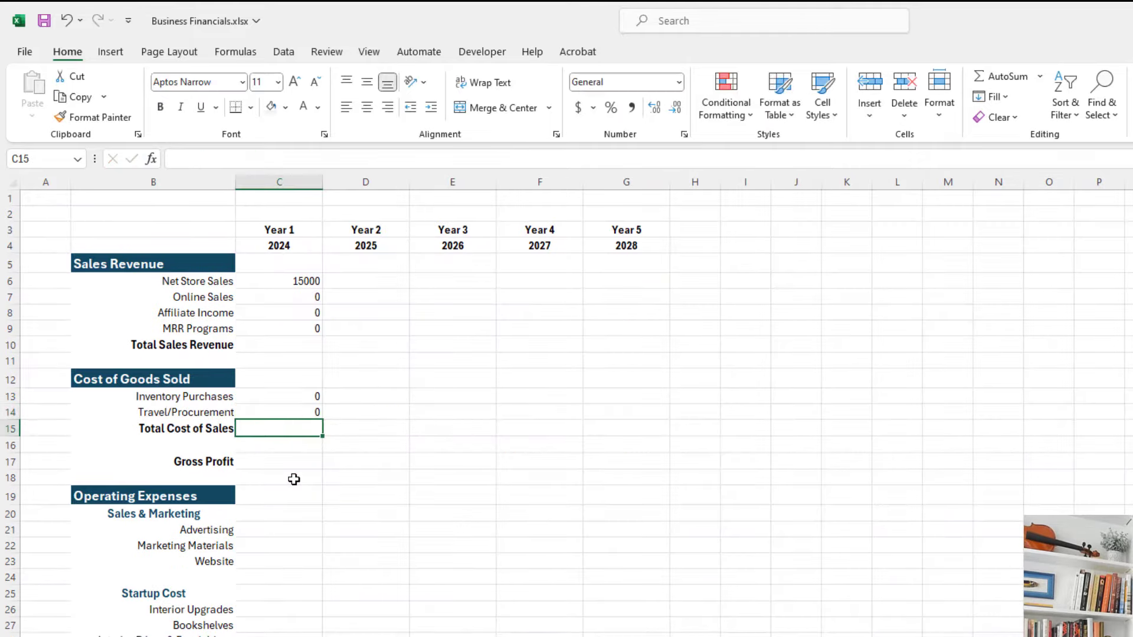
# Copy the Travel/Procurement formula from C14 into C21 for Advertising and check its cell references against the Cash Flow Projection sheet.
pyautogui.scroll(-4, 281, 540)
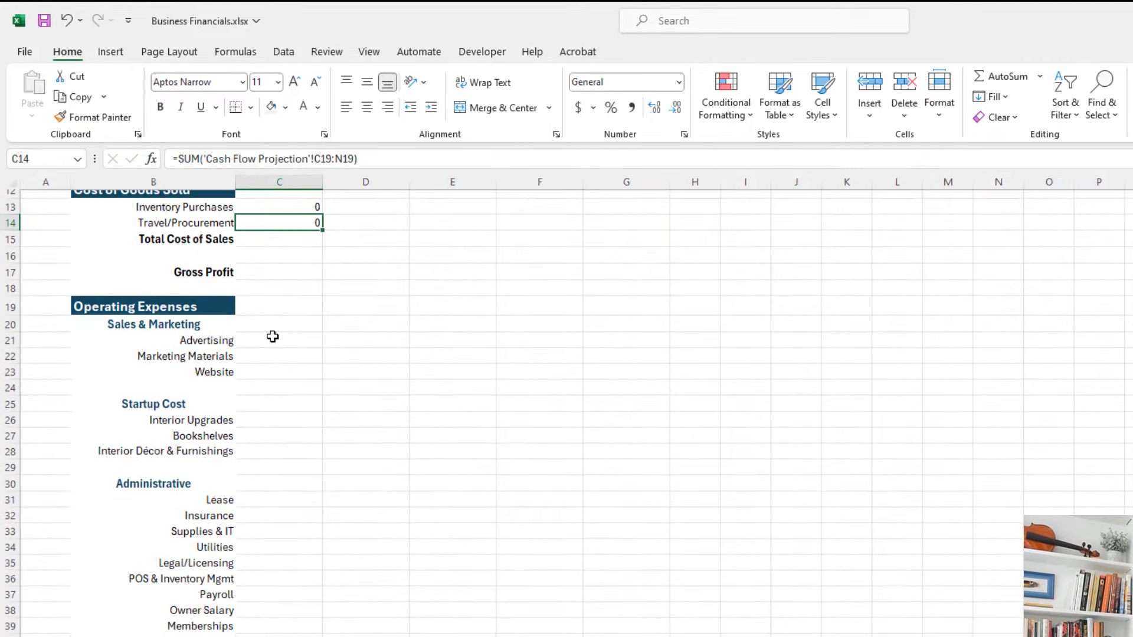
pyautogui.hotkey('ctrl', 'c')
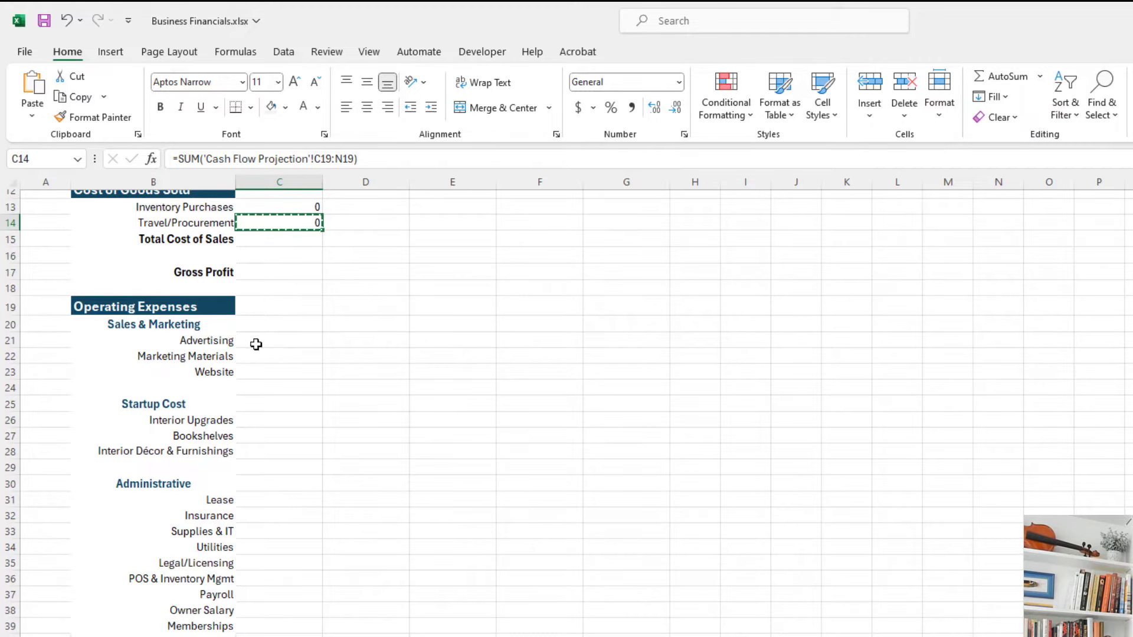
pyautogui.click(270, 342)
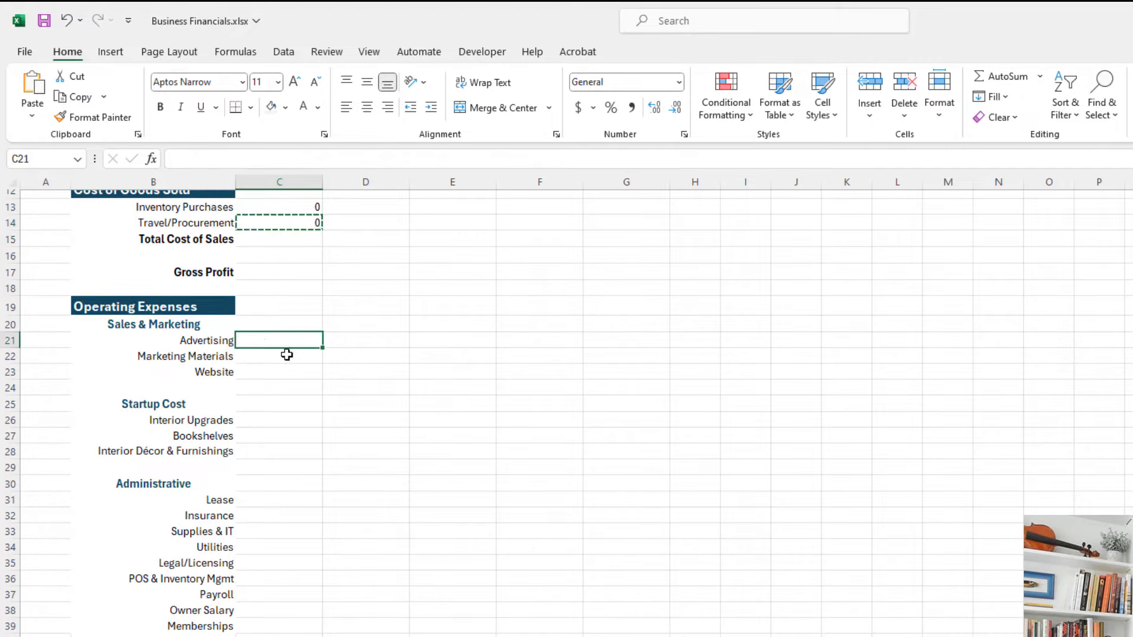
pyautogui.hotkey('ctrl', 'v')
pyautogui.click(322, 157)
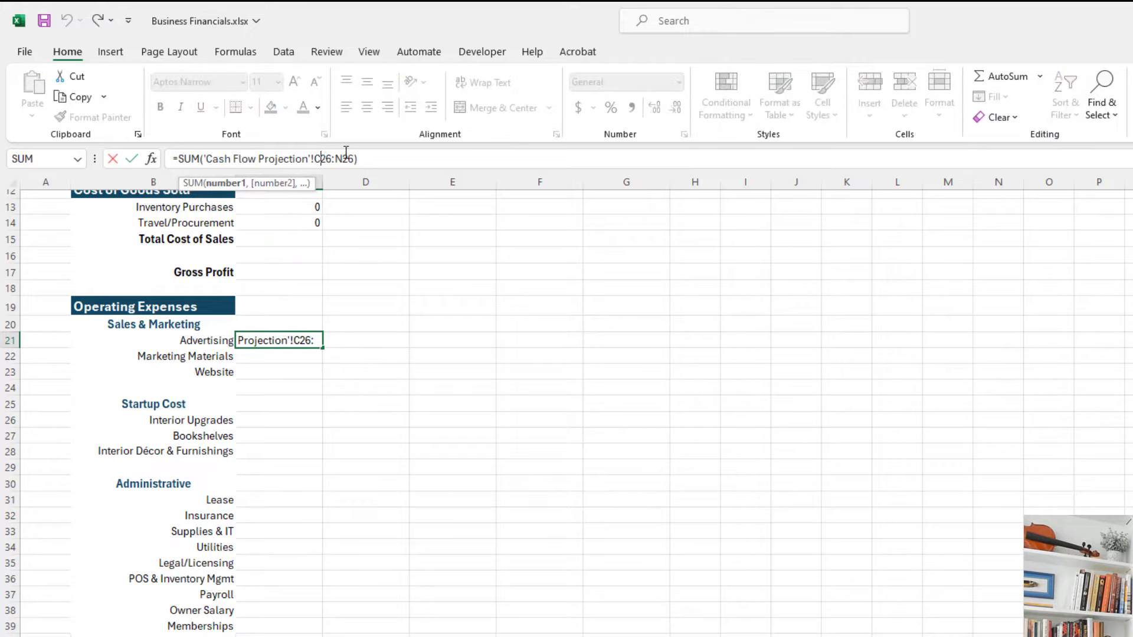
pyautogui.press('Escape')
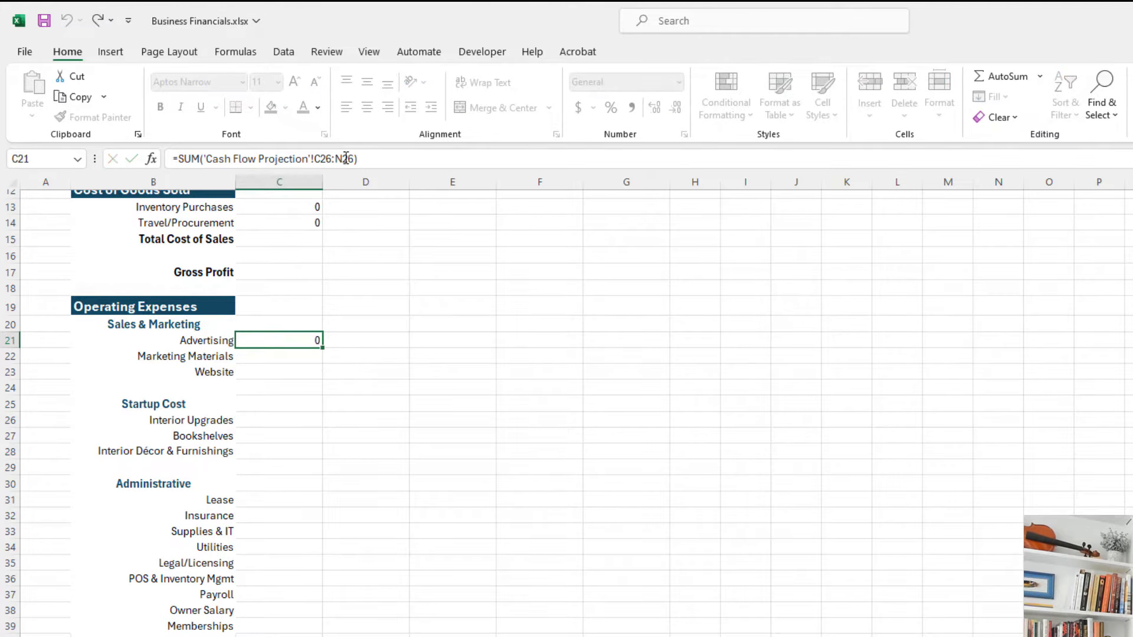
pyautogui.moveTo(365, 159); pyautogui.dragTo(310, 157)
pyautogui.press('Escape')
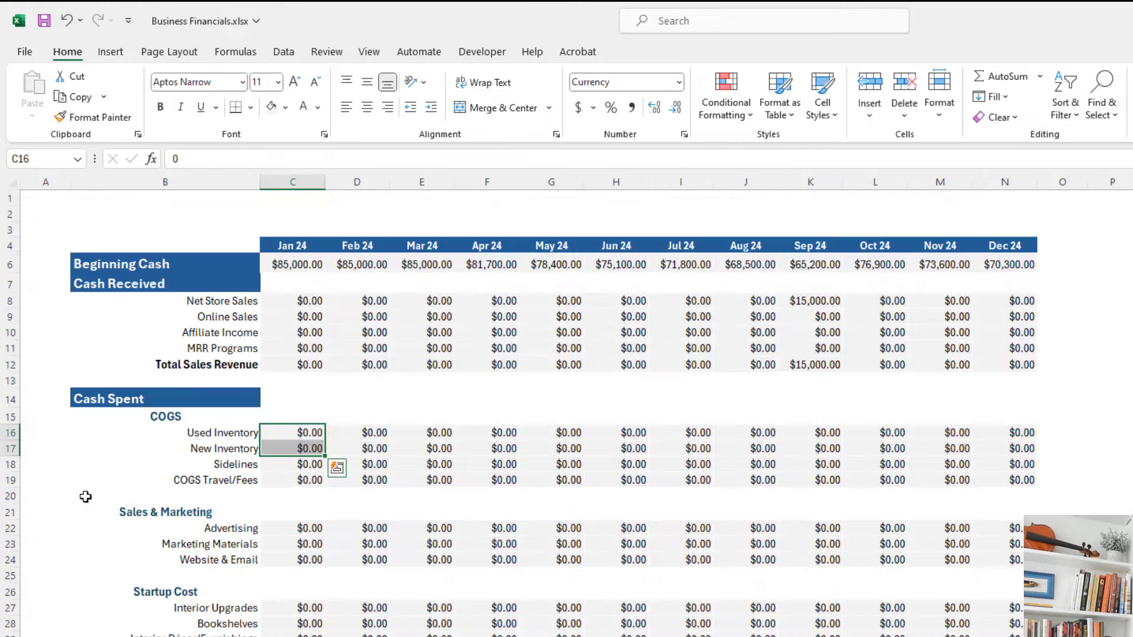
# Correct the Income Statement's Advertising formula to sum C22:N22, the Advertising row of the Cash Flow Projection sheet.
pyautogui.scroll(-1, 21, 562)
pyautogui.click(21, 548)
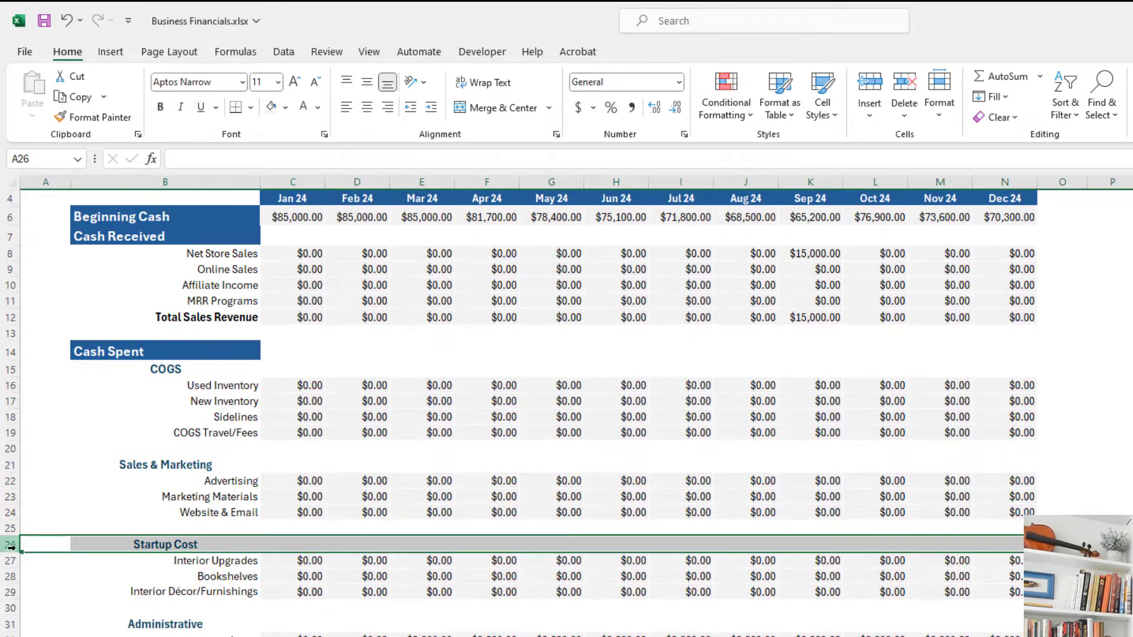
pyautogui.click(167, 543)
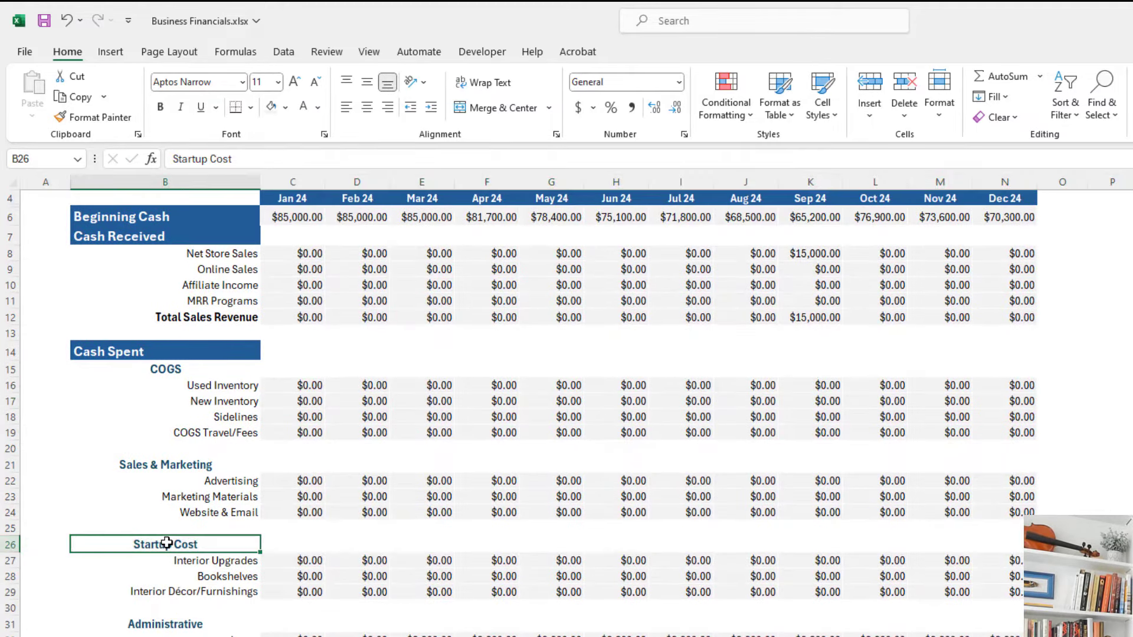
pyautogui.click(228, 481)
pyautogui.click(11, 481)
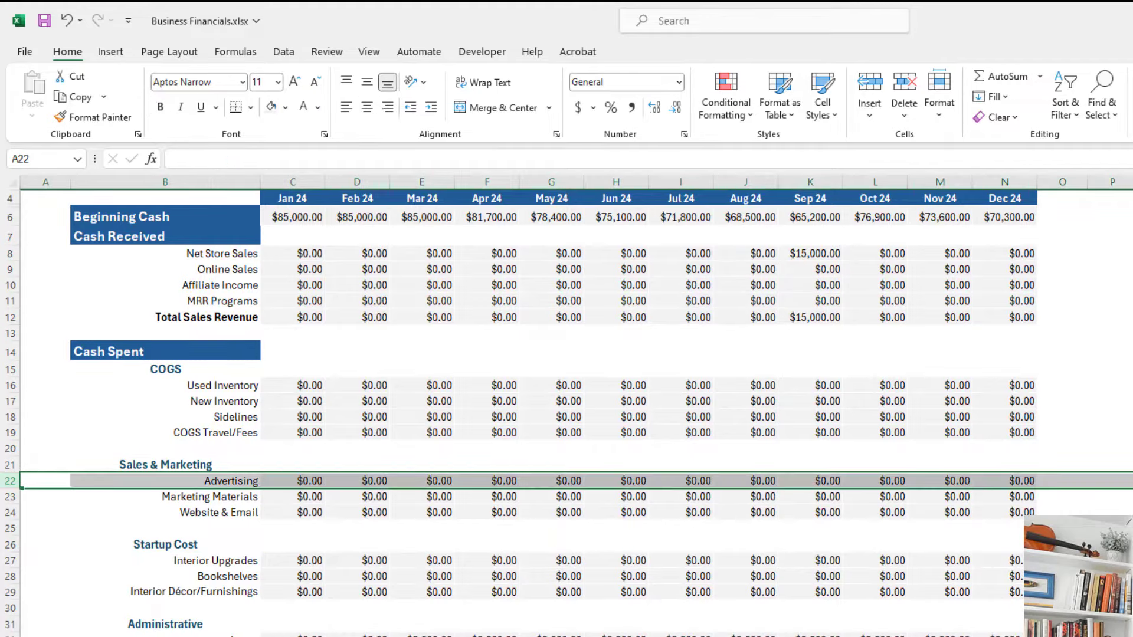
pyautogui.hotkey('ctrl', 'pagedown')
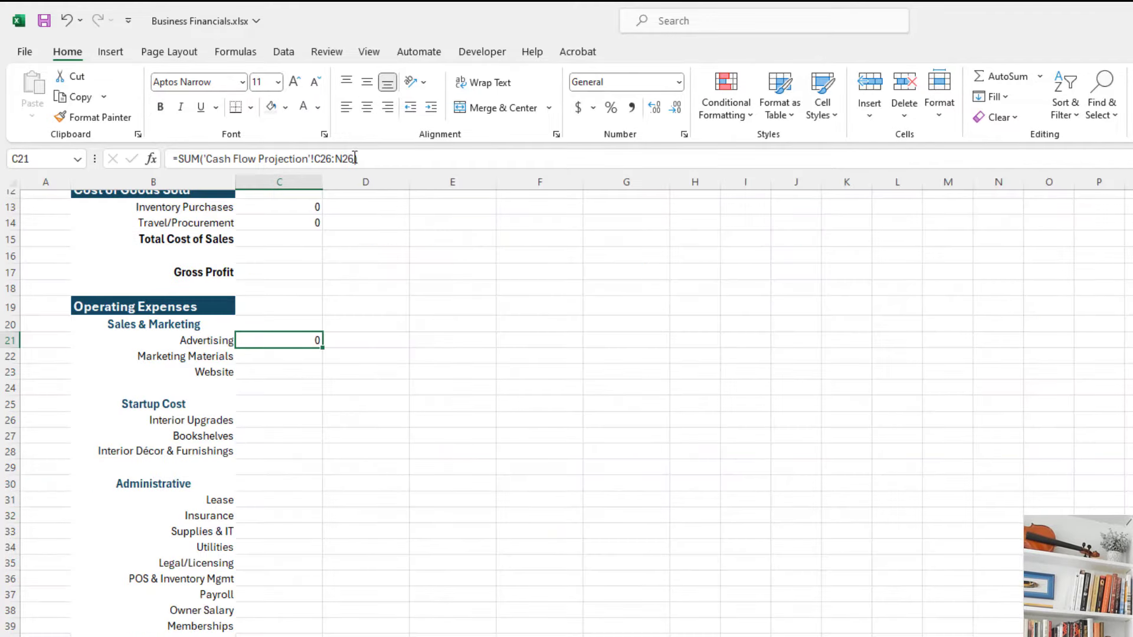
pyautogui.click(327, 158)
pyautogui.press('Delete')
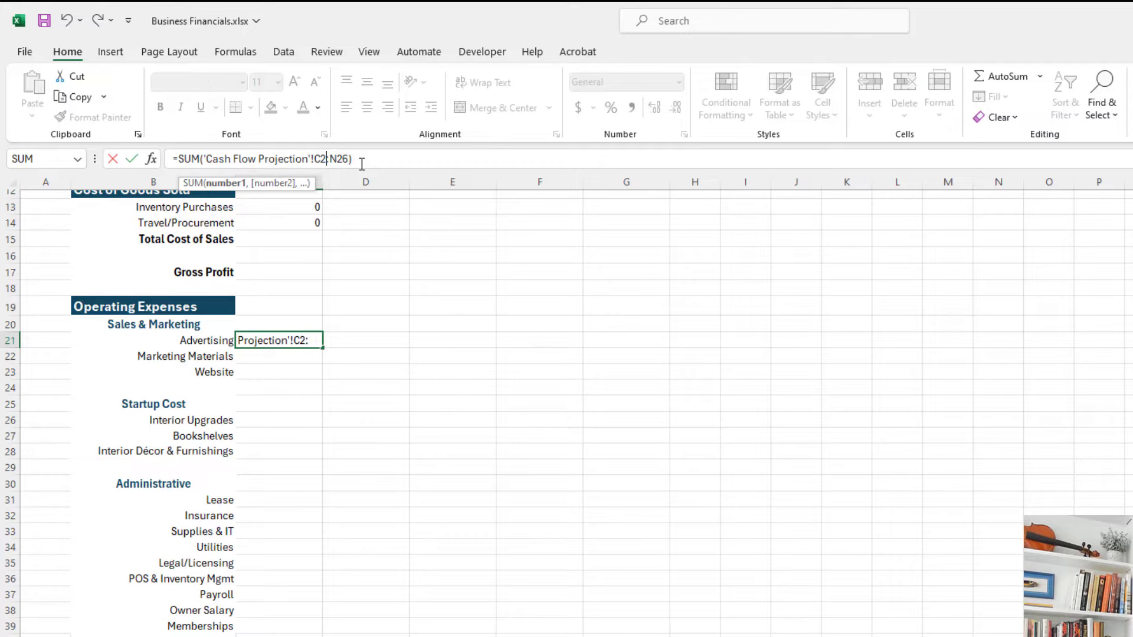
pyautogui.click(351, 155)
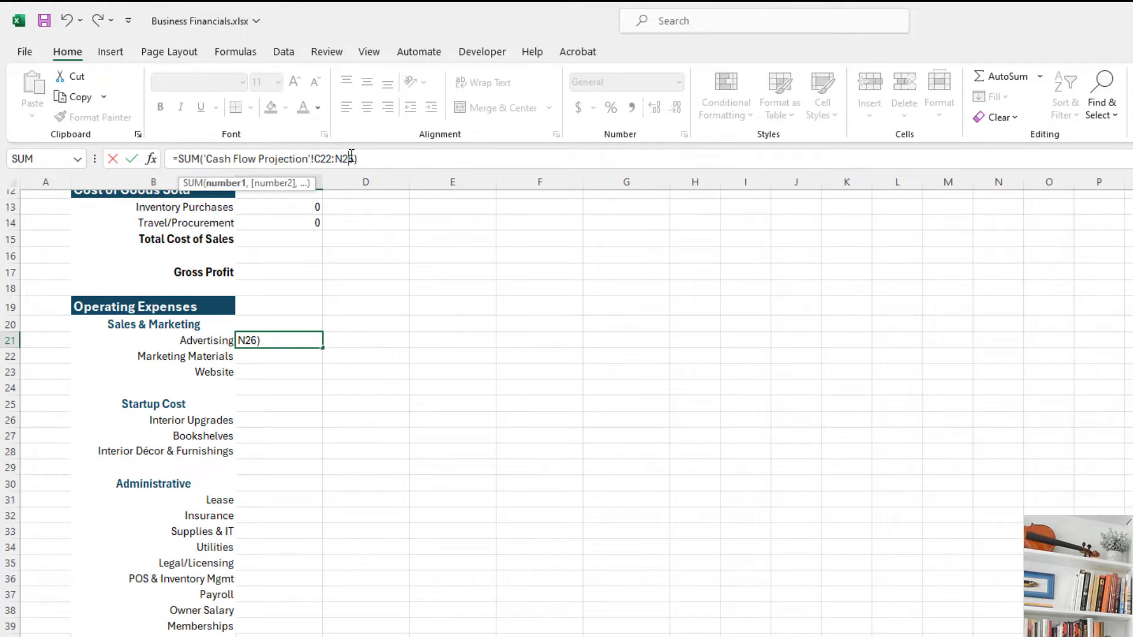
pyautogui.press('Return')
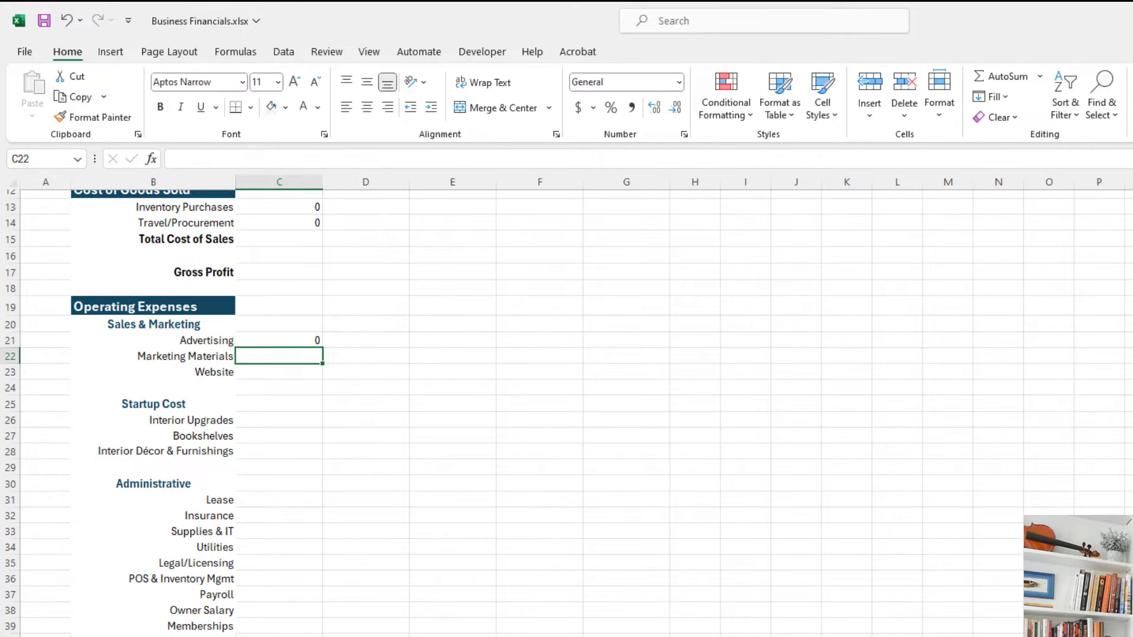
# On the Cash Flow Projection sheet, enter January test values 1, 2 and 3 for Advertising, Marketing Materials and Website & Email.
pyautogui.click(254, 636)
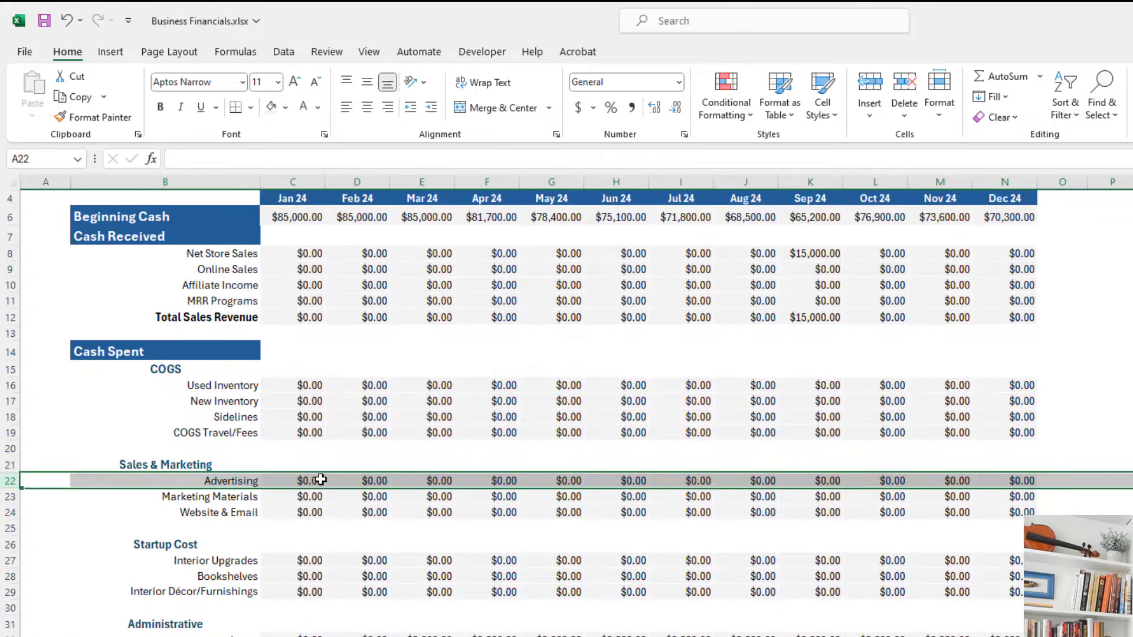
pyautogui.click(317, 480)
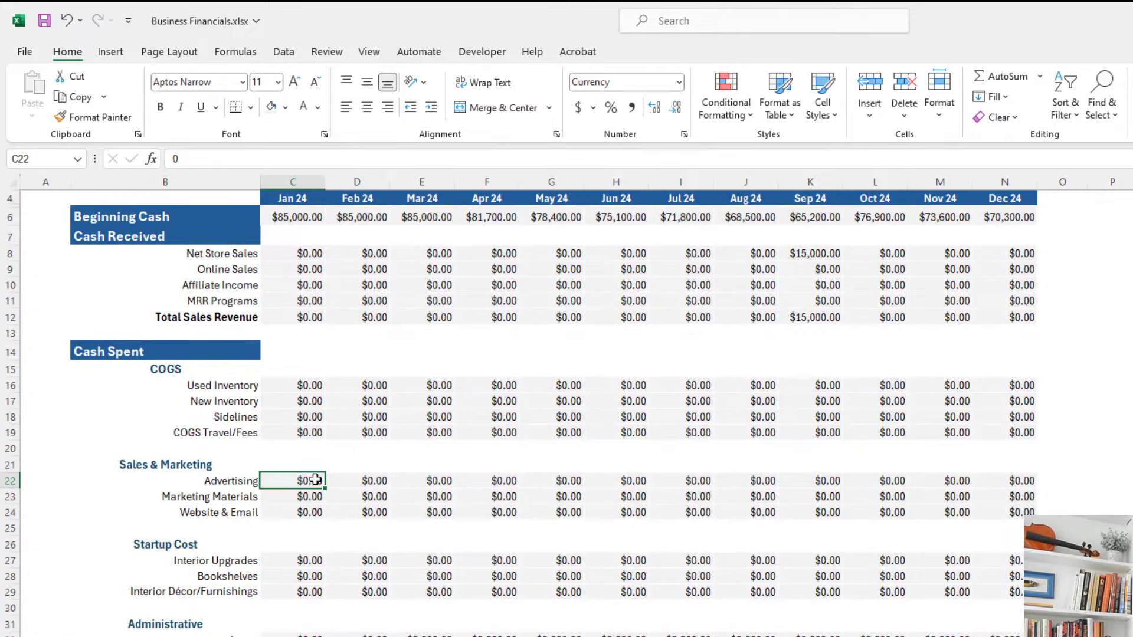
pyautogui.write('1')
pyautogui.press('Return')
pyautogui.write('2')
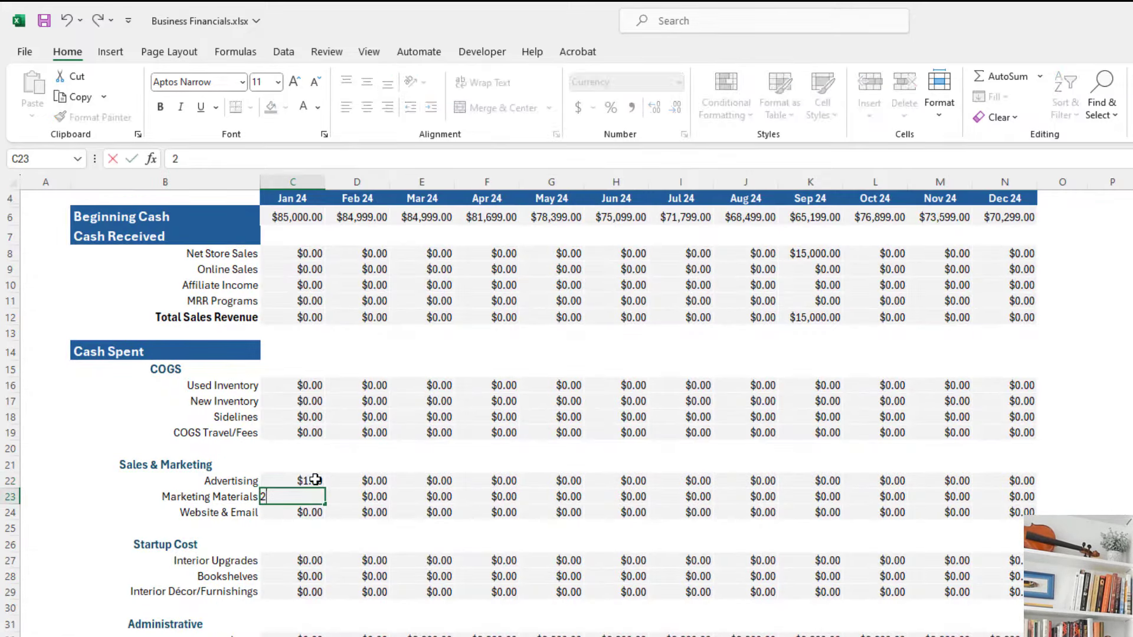
pyautogui.press('Return')
pyautogui.write('3')
pyautogui.press('Return')
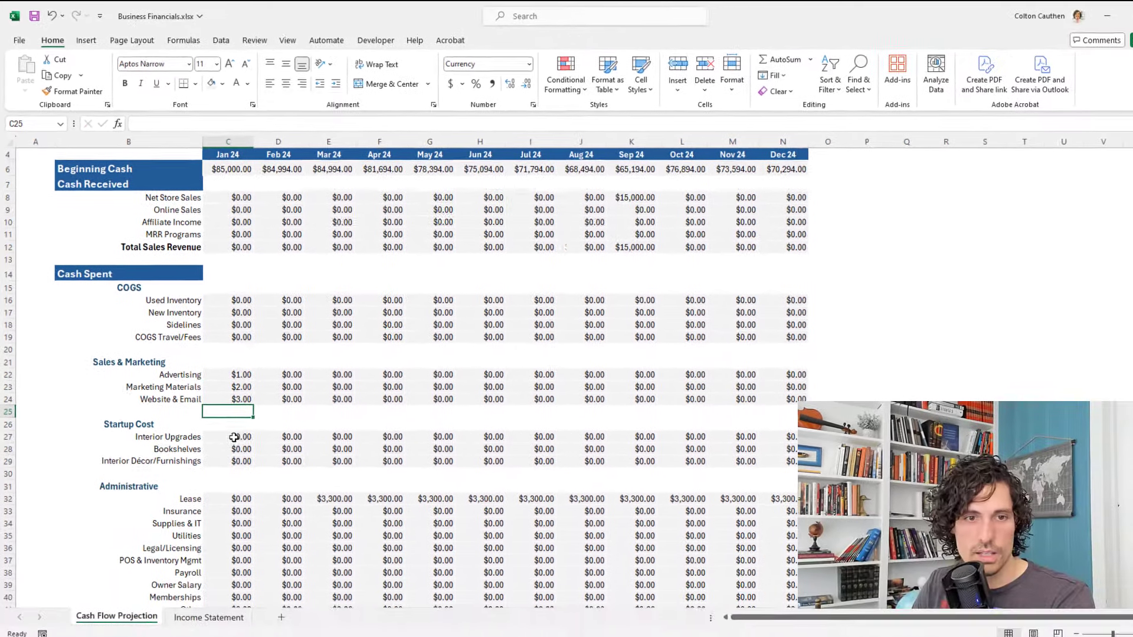
# Enter January test values 4, 5 and 6 for Interior Upgrades, Bookshelves and Interior Décor/Furnishings.
pyautogui.click(299, 560)
pyautogui.write('4')
pyautogui.press('Return')
pyautogui.write('5')
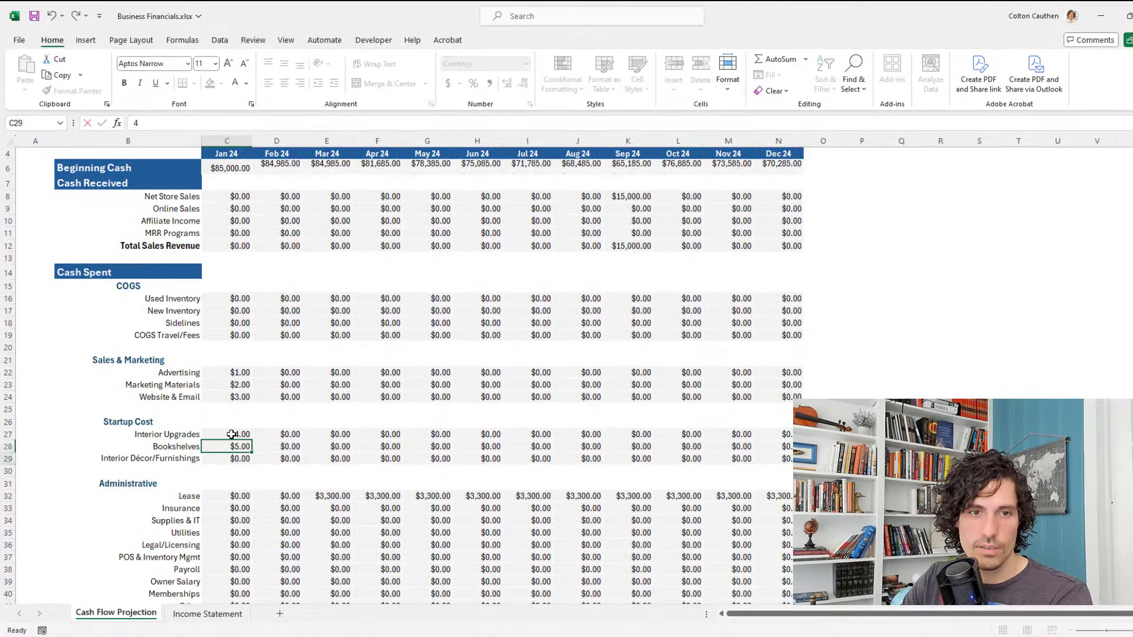
pyautogui.press('Return')
pyautogui.write('6')
pyautogui.press('Return')
# Enter 7 for the January Lease and the formula =+C32+1 for the January Insurance.
pyautogui.click(234, 497)
pyautogui.write('7')
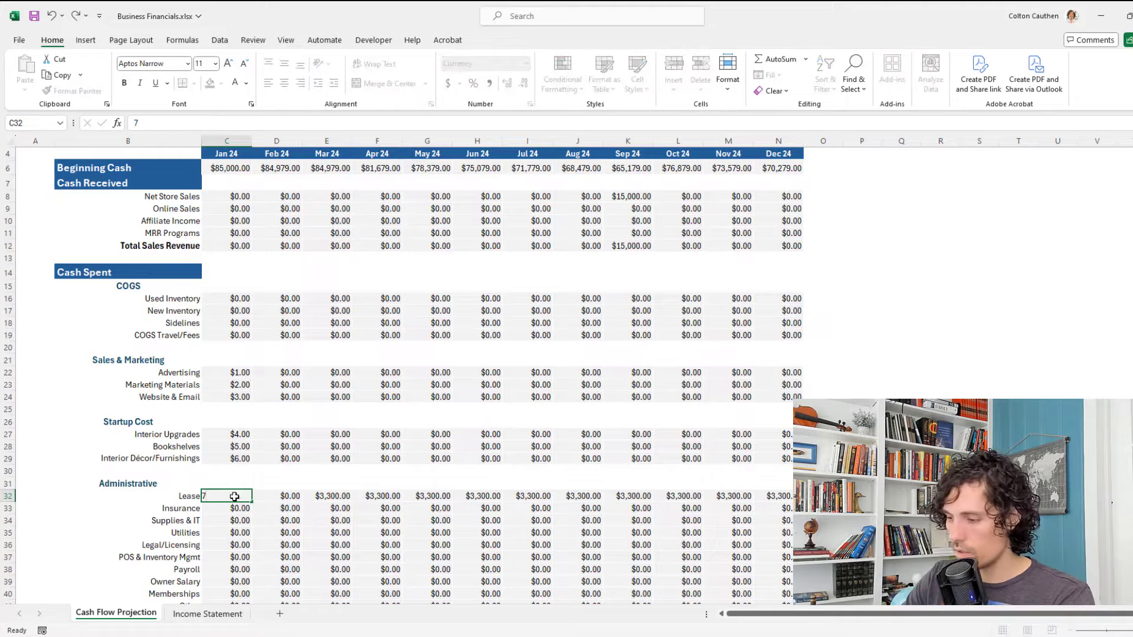
pyautogui.press('Return')
pyautogui.write('+')
pyautogui.click(234, 496)
pyautogui.write('+1')
pyautogui.hotkey('ctrl', 'Return')
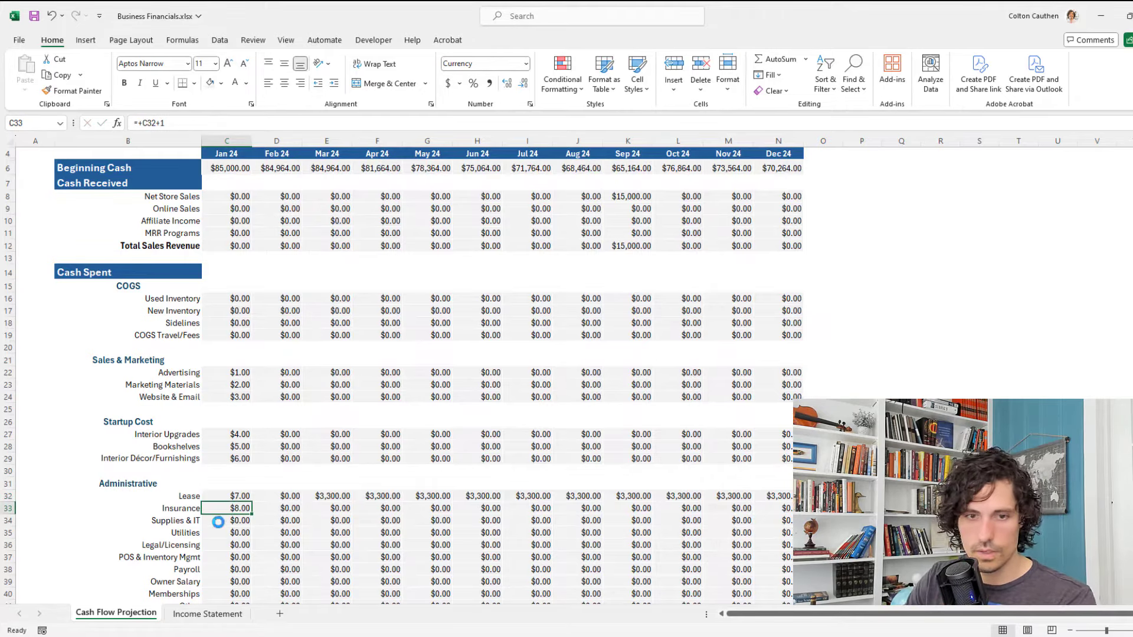
# Copy the January Insurance formula down the Administrative rows from Supplies & IT to Other.
pyautogui.hotkey('ctrl', 'c')
pyautogui.scroll(-2, 257, 528)
pyautogui.moveTo(259, 534); pyautogui.dragTo(239, 448)
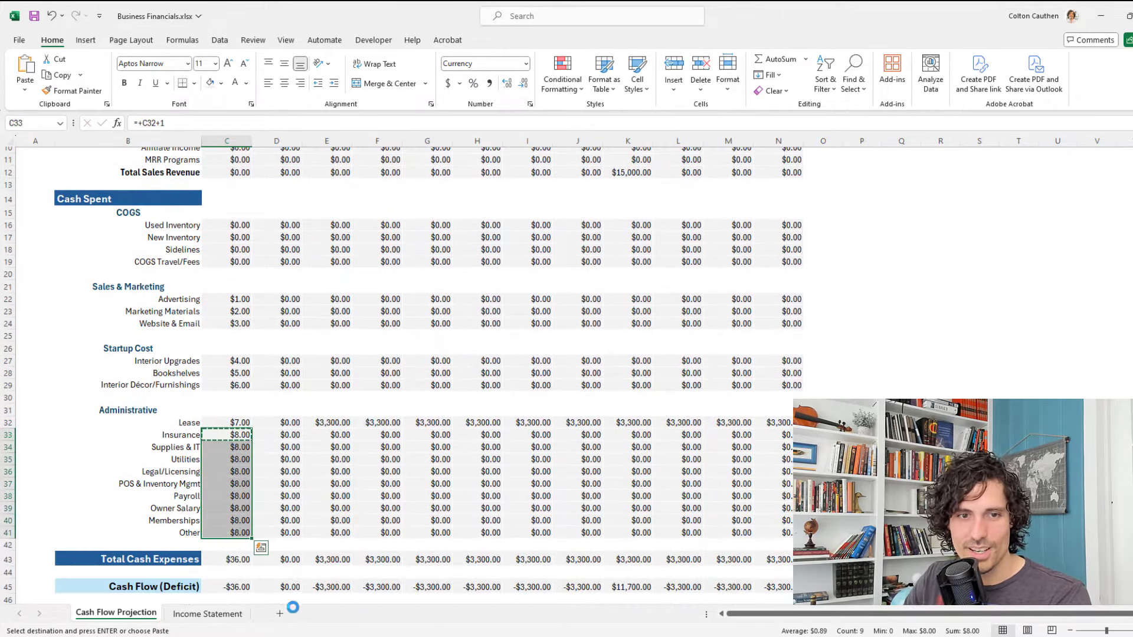
pyautogui.press('Return')
pyautogui.click(342, 471)
# On the Income Statement, copy the Year 1 Advertising formula to Marketing Materials and Website.
pyautogui.click(207, 615)
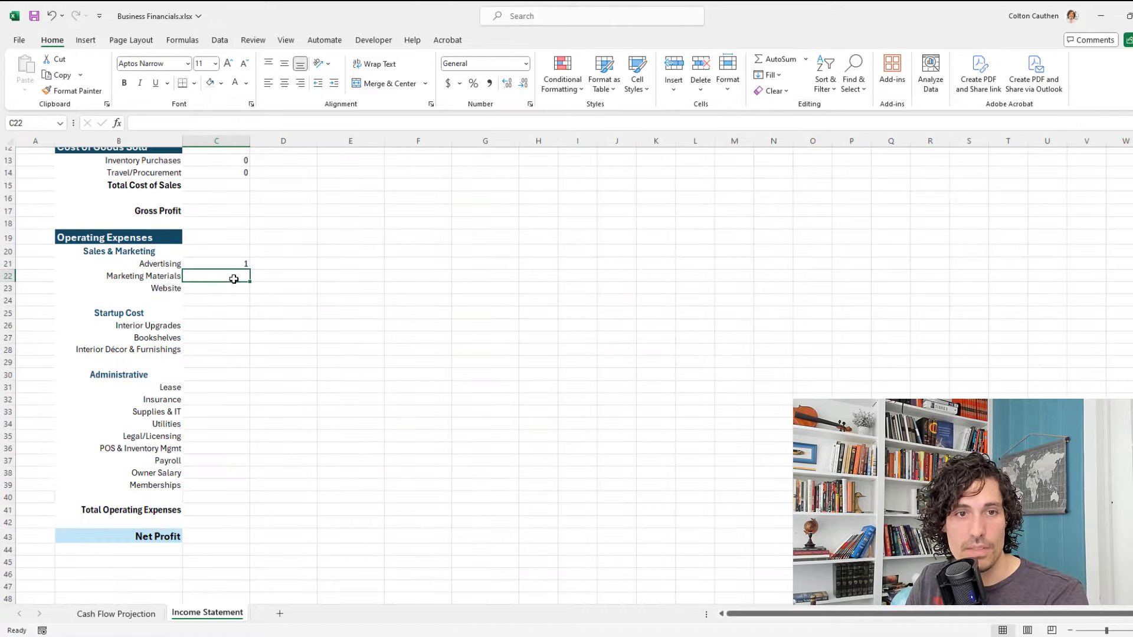
pyautogui.click(226, 266)
pyautogui.hotkey('ctrl', 'c')
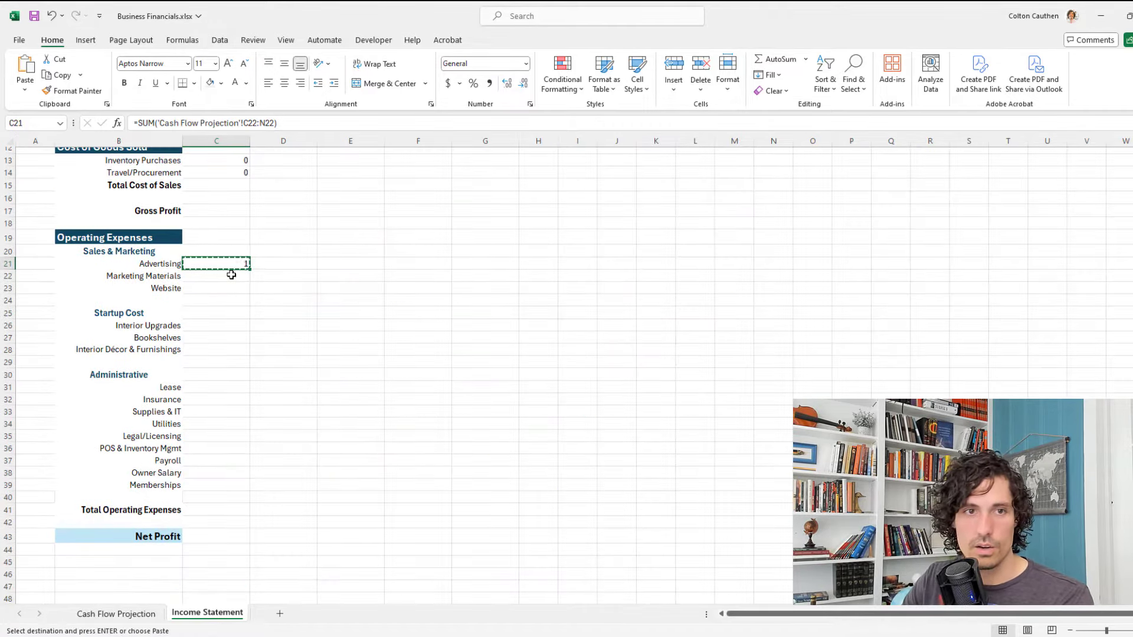
pyautogui.moveTo(231, 275); pyautogui.dragTo(229, 288)
pyautogui.hotkey('ctrl', 'v')
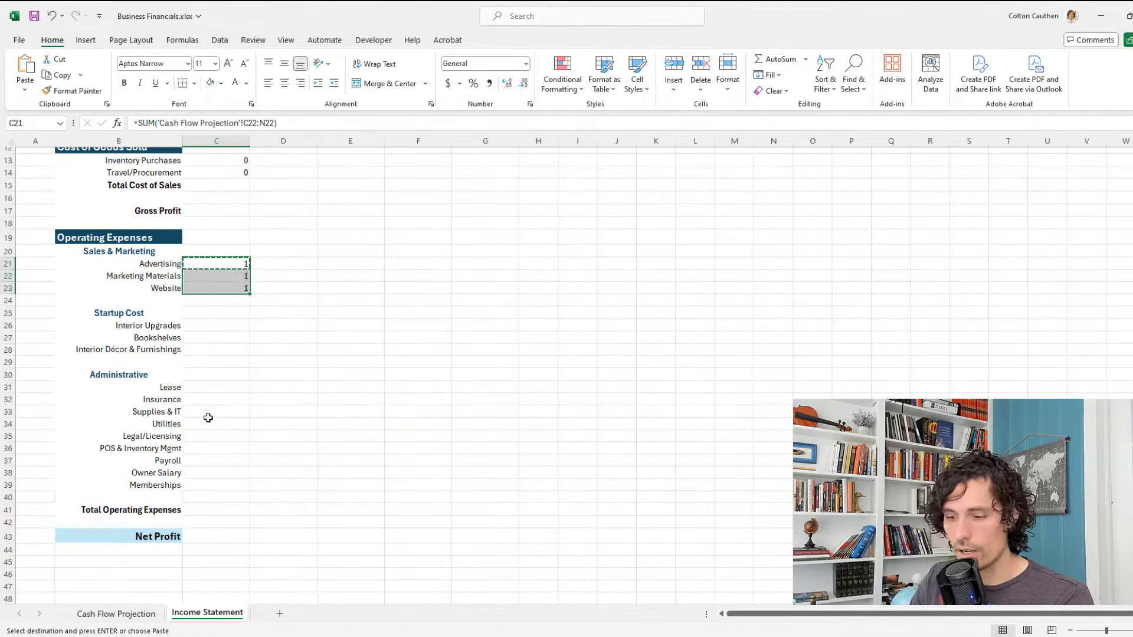
# Paste the Advertising formula into the Year 1 cells of all Startup Cost items and the Administrative items from Lease to Memberships.
pyautogui.moveTo(214, 325); pyautogui.dragTo(204, 484)
pyautogui.hotkey('ctrl', 'v')
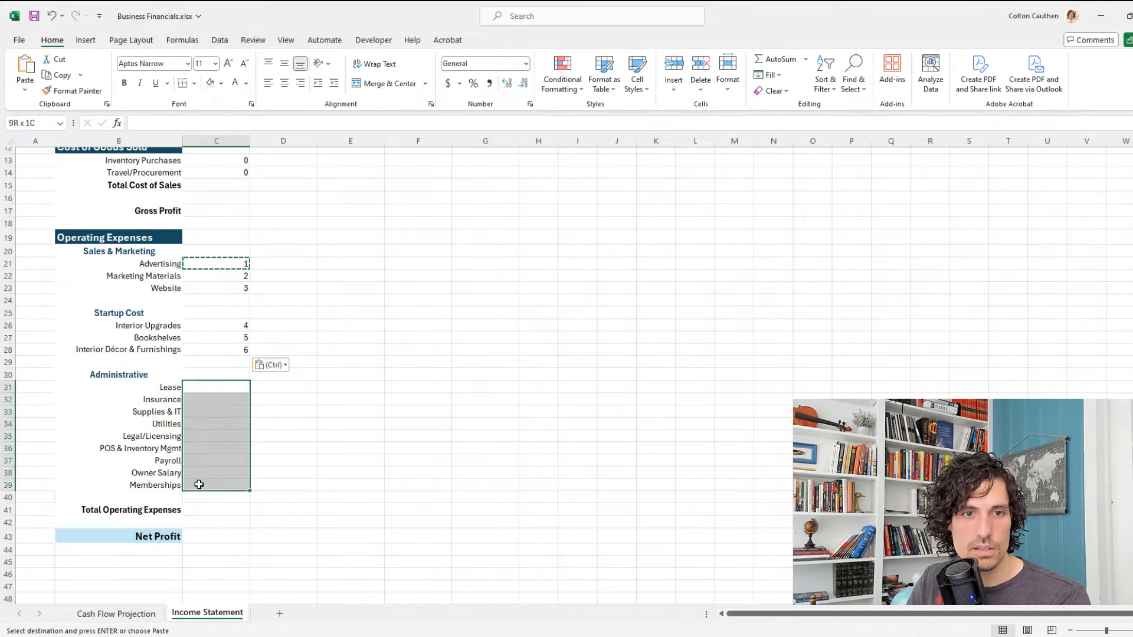
pyautogui.hotkey('ctrl', 'v')
pyautogui.click(245, 389)
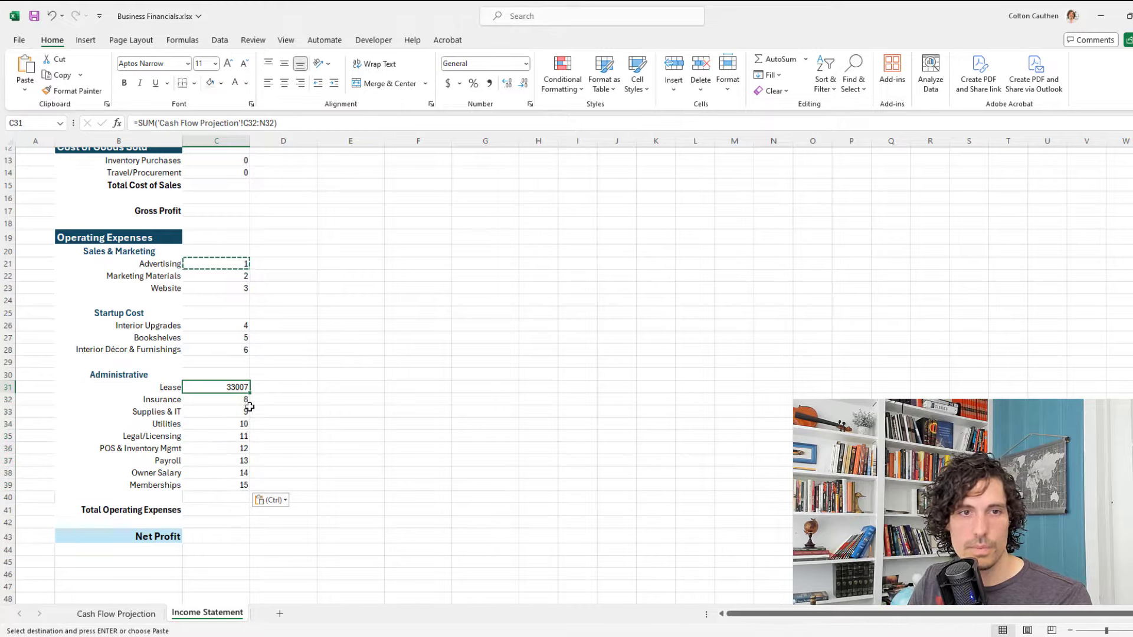
pyautogui.press('Escape')
pyautogui.click(246, 349)
pyautogui.click(241, 387)
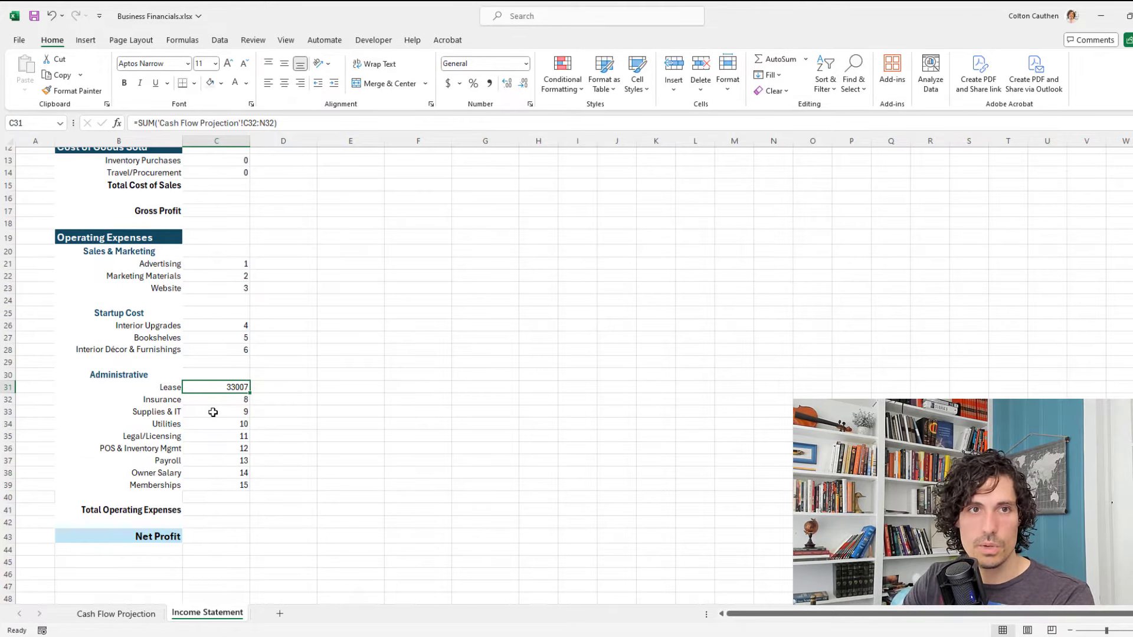
pyautogui.write('=SUM(')
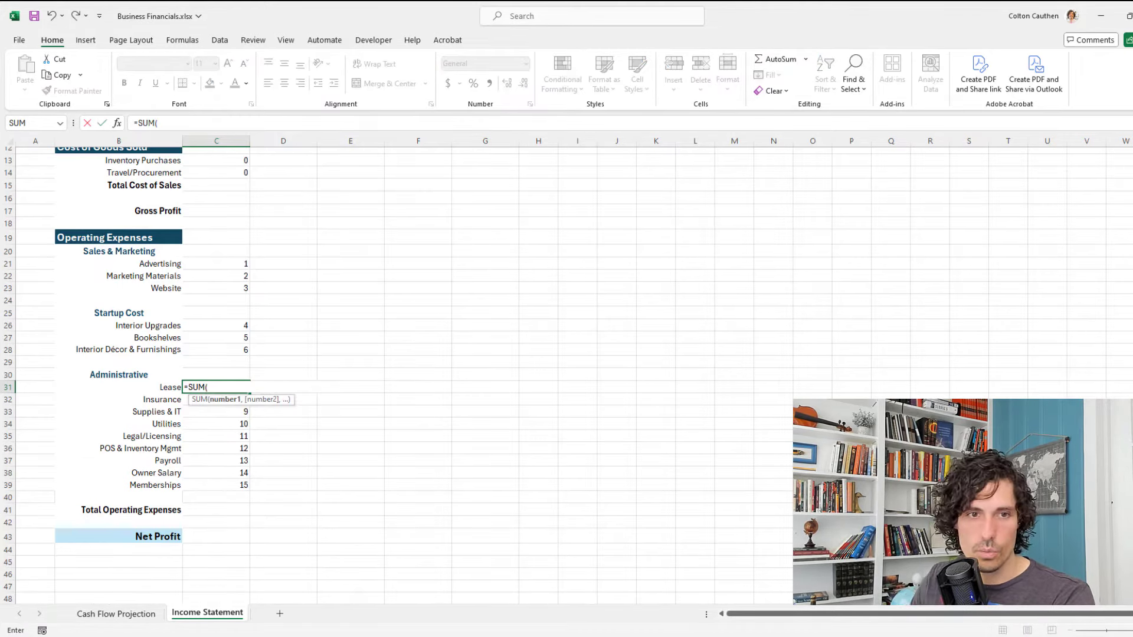
pyautogui.click(116, 614)
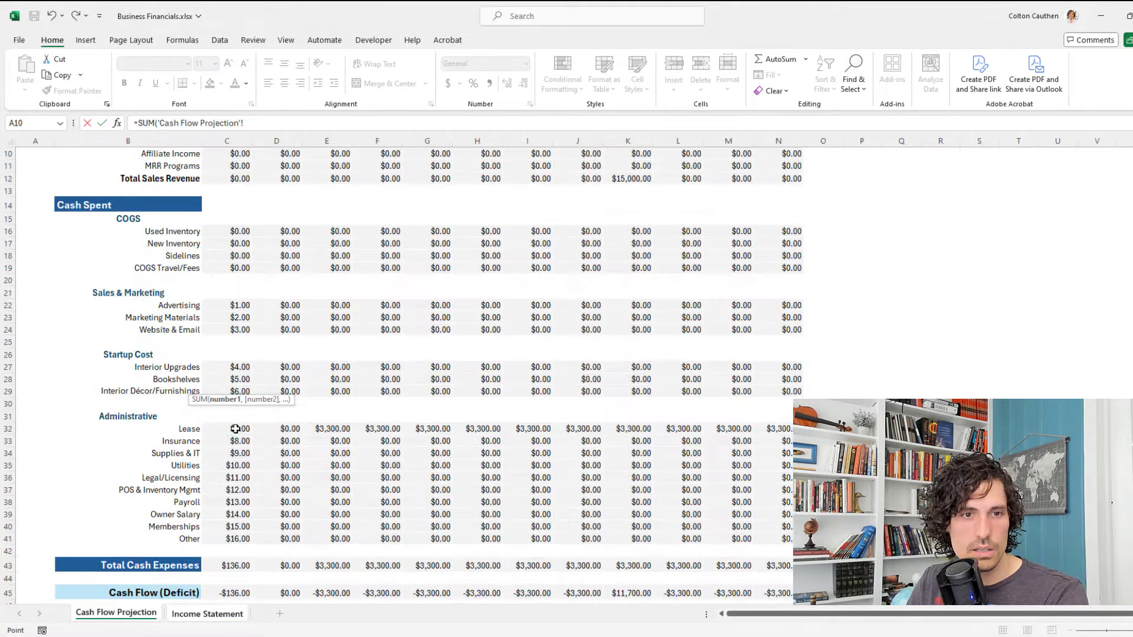
pyautogui.click(236, 429)
pyautogui.press('Return')
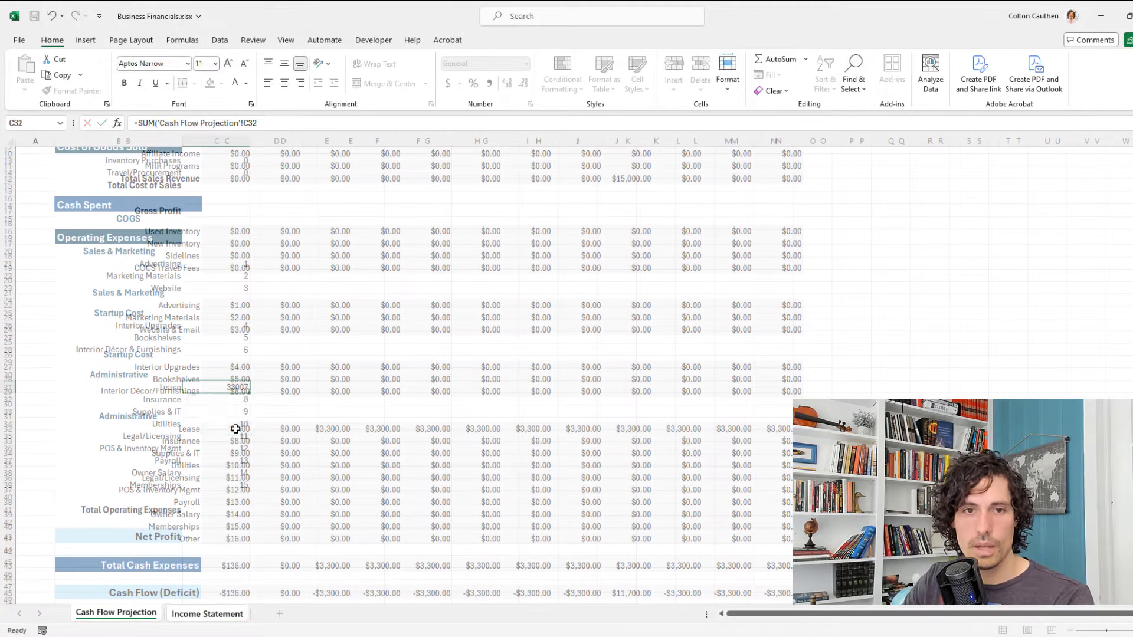
# Check the March to December Lease amounts on the Cash Flow Projection sheet against the Income Statement's Year 1 Lease figure.
pyautogui.click(130, 614)
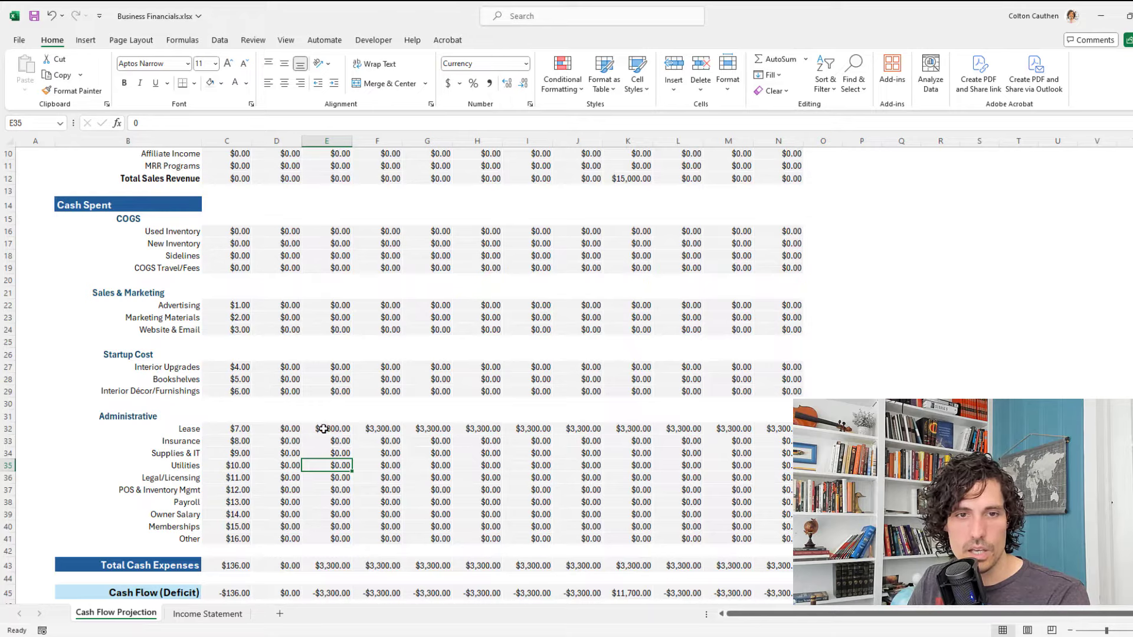
pyautogui.moveTo(323, 429); pyautogui.dragTo(768, 442)
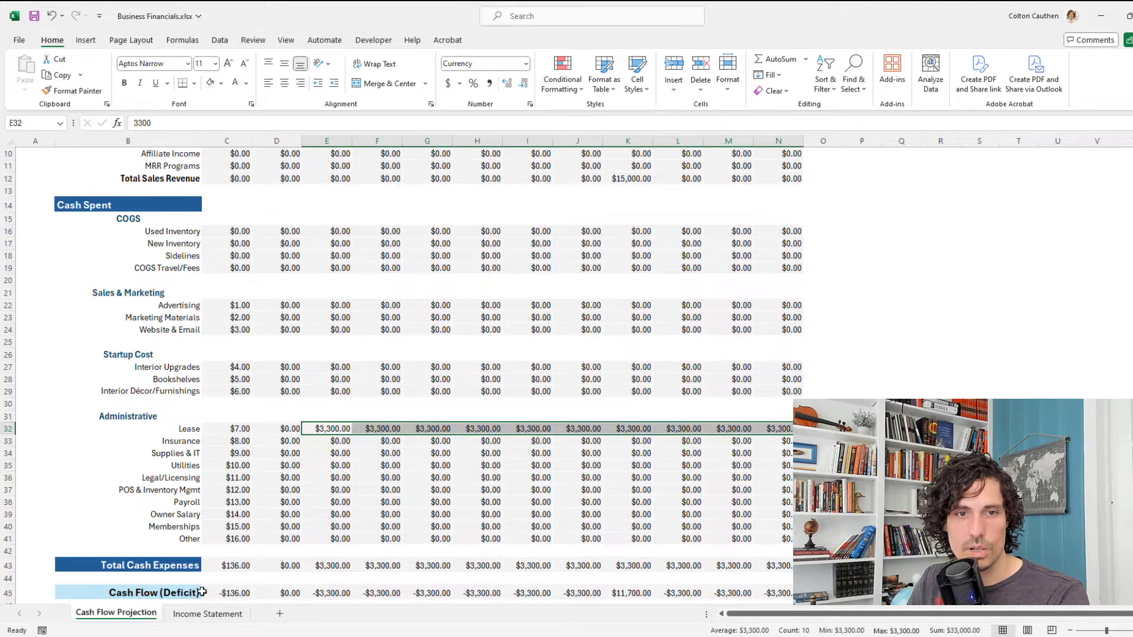
pyautogui.click(207, 614)
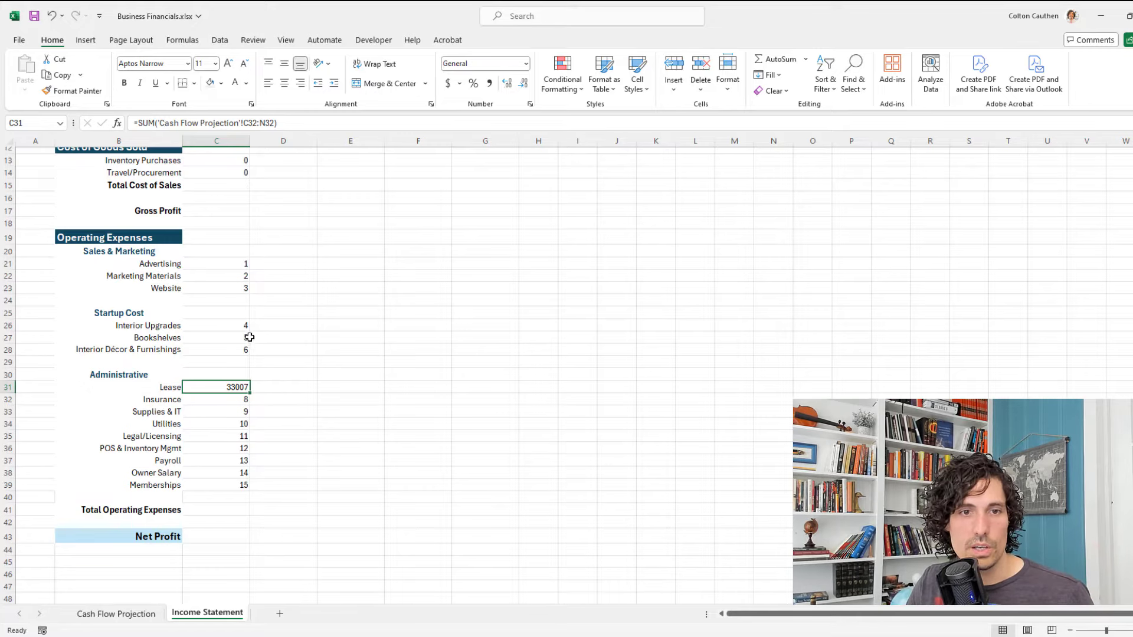
pyautogui.click(284, 458)
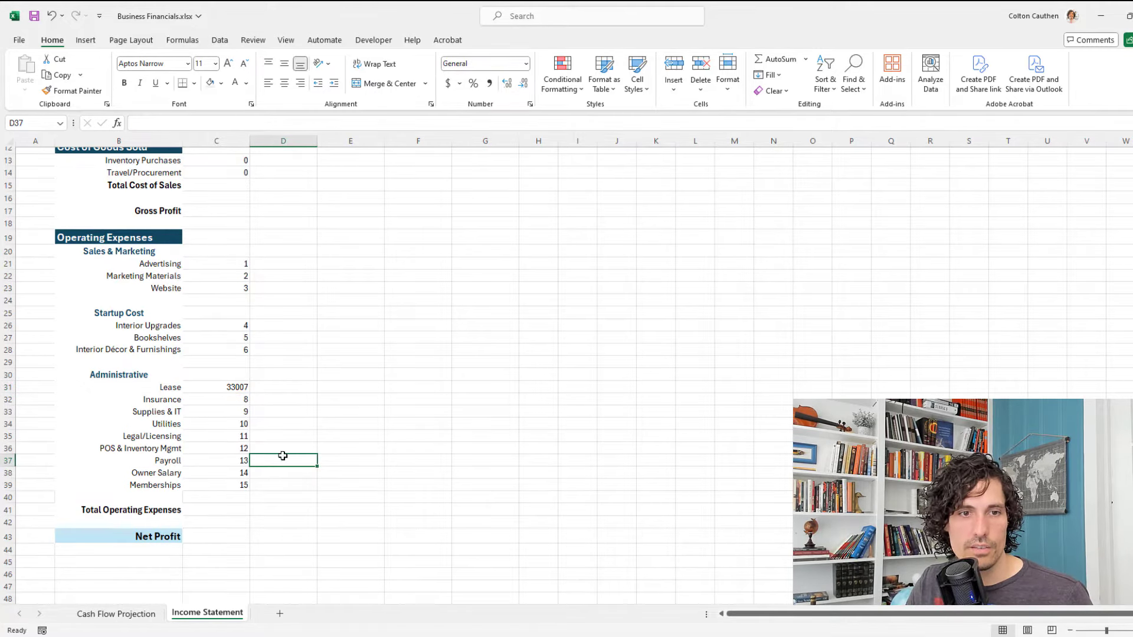
# Format the Income Statement's Year 1 to Year 5 figures, starting from Net Store Sales, as Currency.
pyautogui.scroll(4, 260, 319)
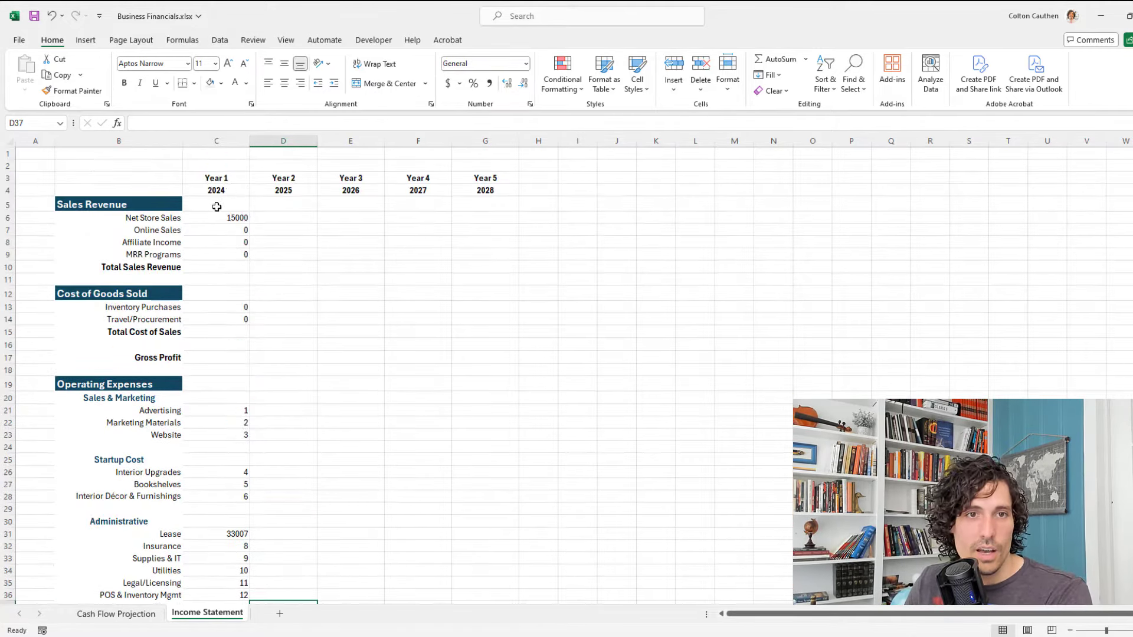
pyautogui.click(212, 218)
pyautogui.scroll(-3, 434, 425)
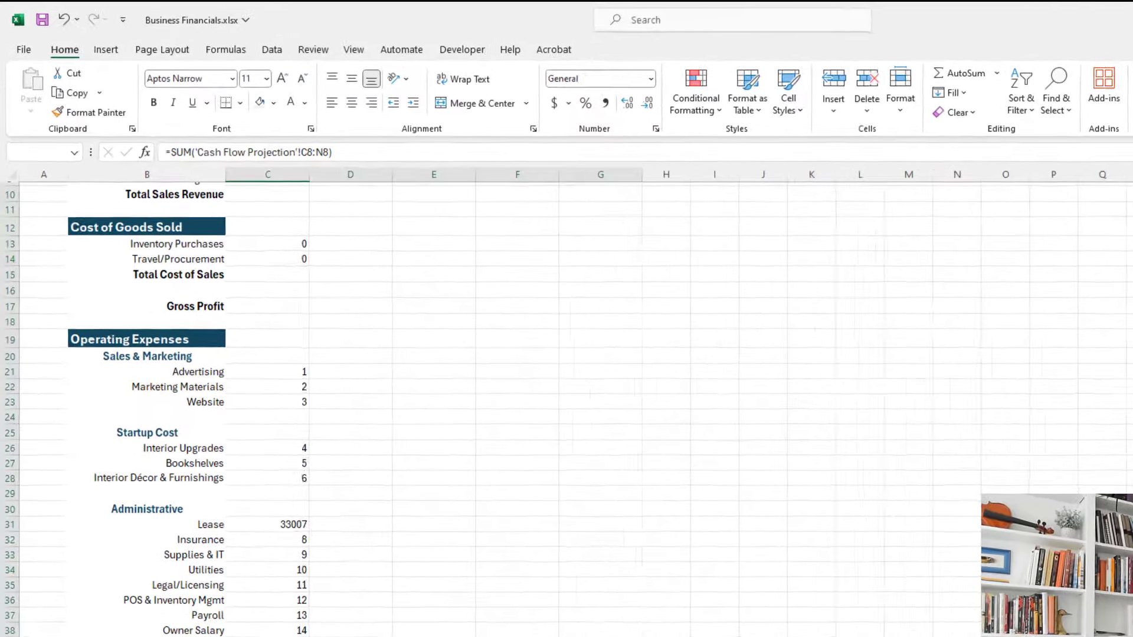
pyautogui.keyDown('shift'); pyautogui.click(491, 575); pyautogui.keyUp('shift')
pyautogui.scroll(3, 566, 393)
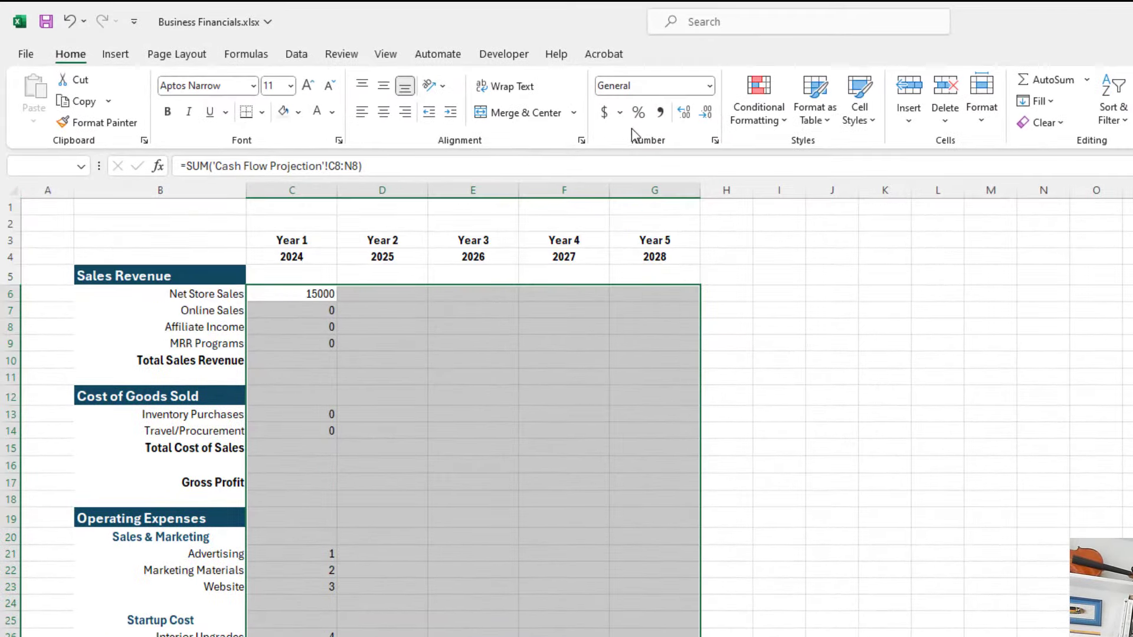
pyautogui.click(709, 86)
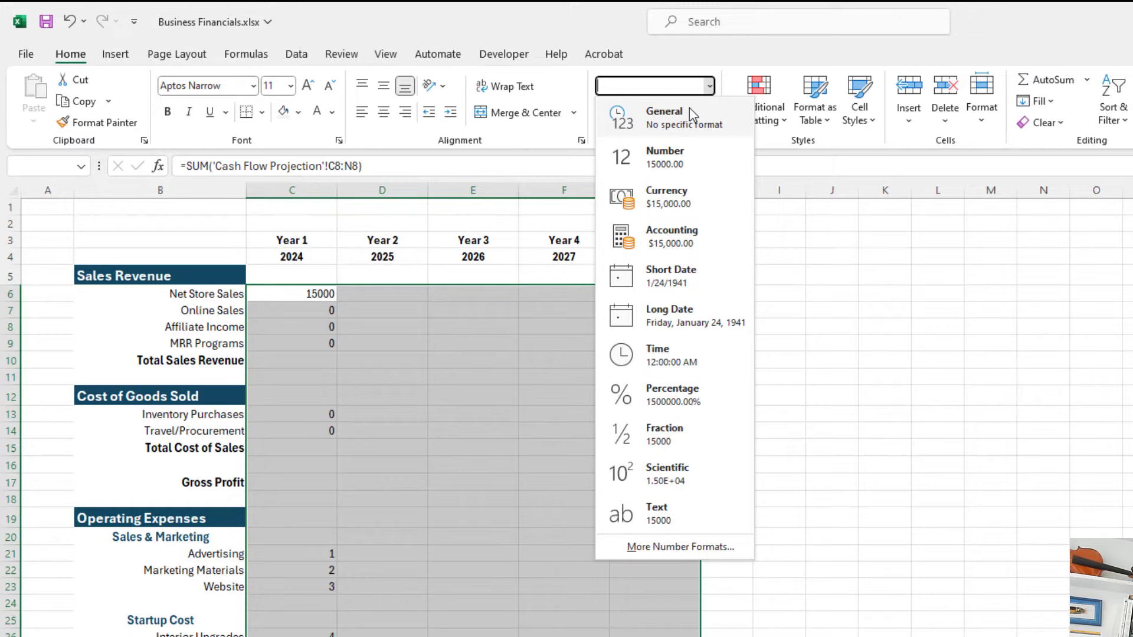
pyautogui.click(677, 204)
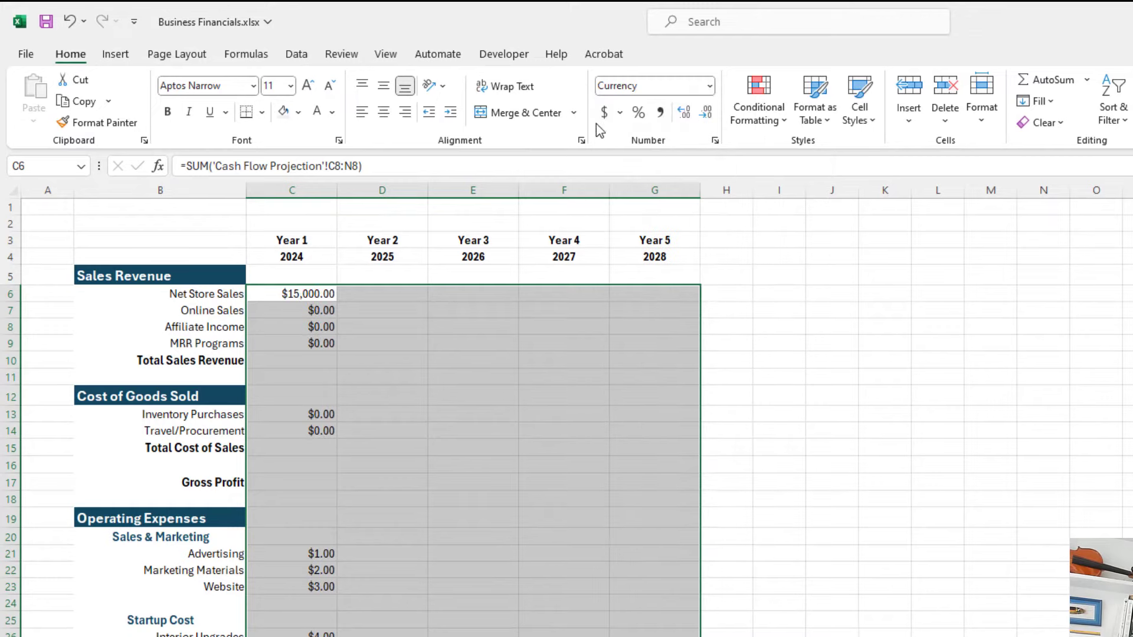
# Reduce the selected currency figures to zero decimal places.
pyautogui.click(707, 115)
pyautogui.click(708, 115)
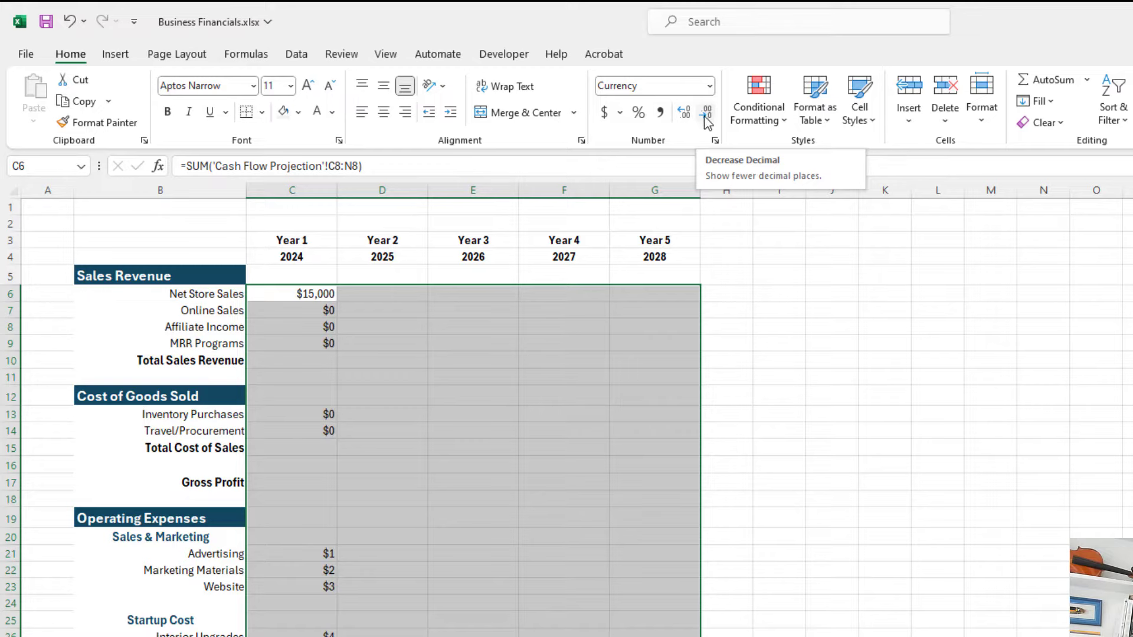
pyautogui.click(527, 382)
pyautogui.scroll(-2, 295, 431)
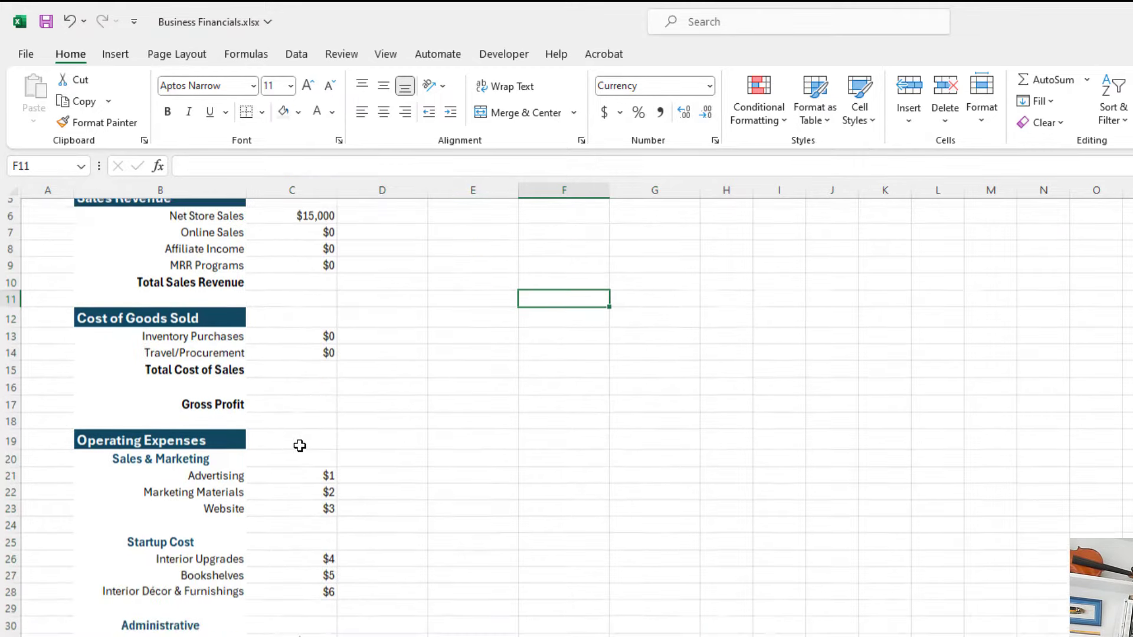
# Reset the January amounts for all Sales & Marketing, Startup Cost and Administrative items on the Cash Flow Projection sheet to 0.
pyautogui.scroll(-3, 299, 445)
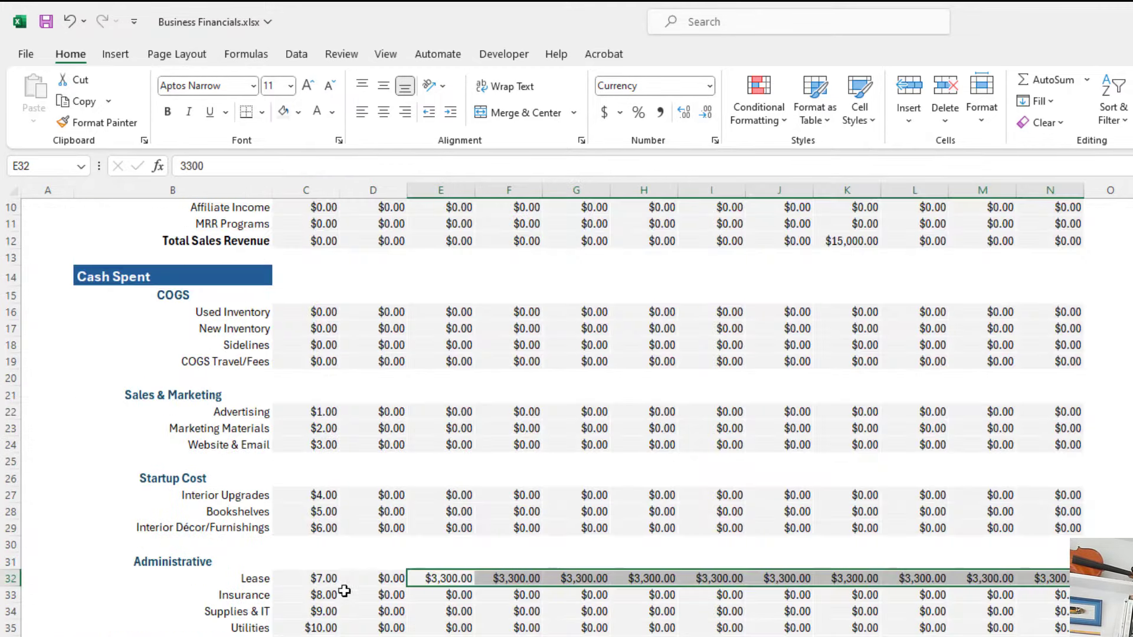
pyautogui.moveTo(334, 408); pyautogui.dragTo(331, 445)
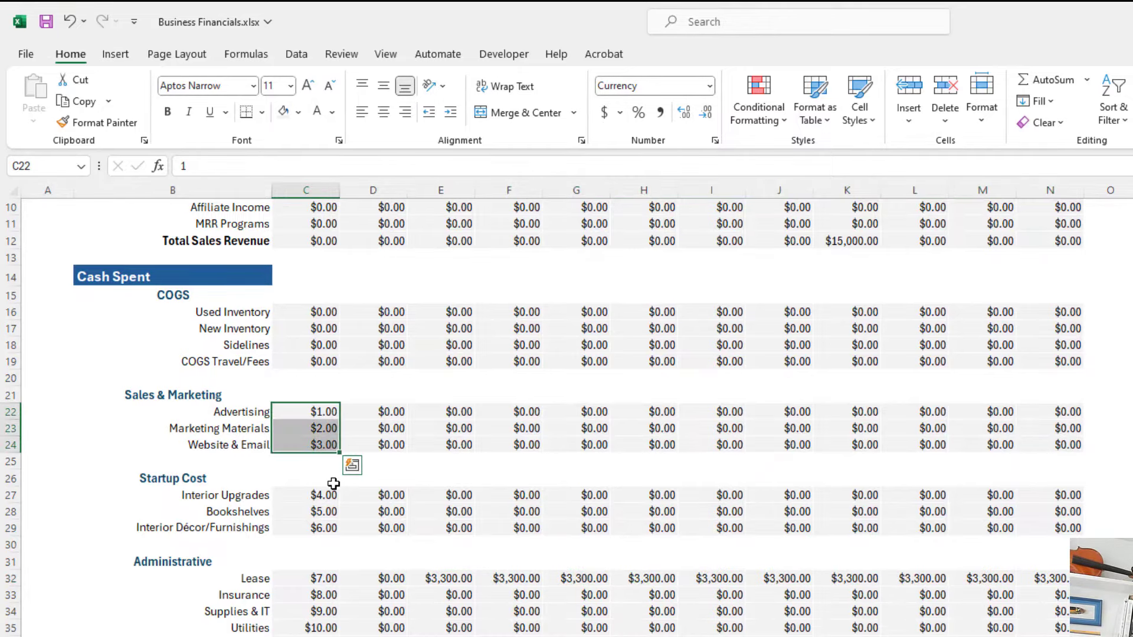
pyautogui.moveTo(328, 495); pyautogui.dragTo(325, 527)
pyautogui.moveTo(324, 579); pyautogui.dragTo(290, 636)
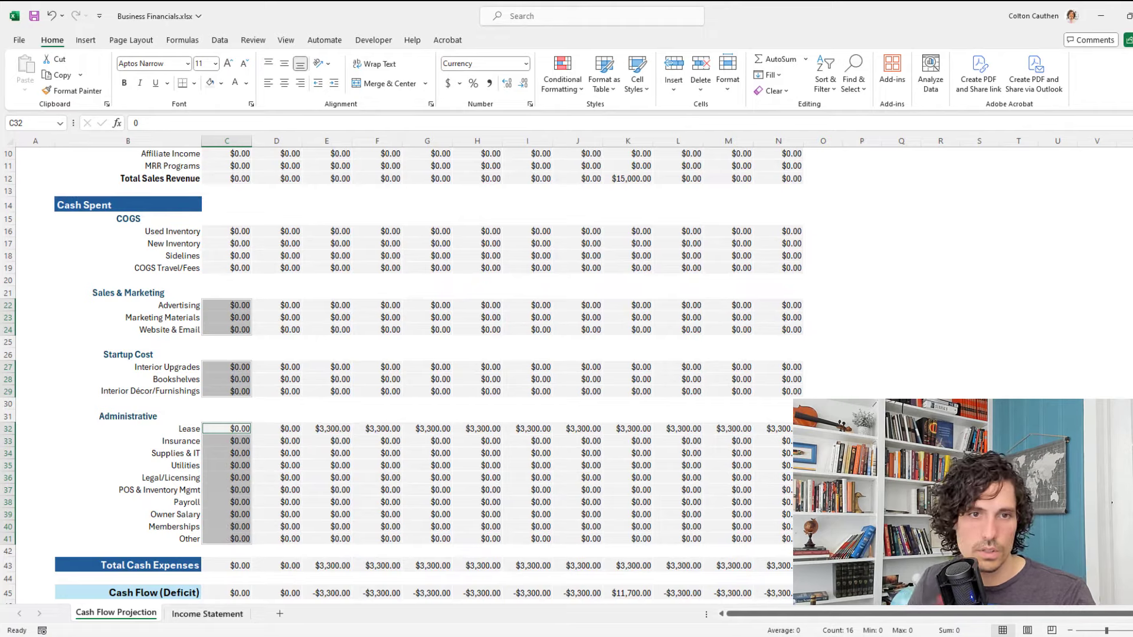
# On the Income Statement sheet, enter =C6*1.2 as the Year 2 Net Store Sales formula.
pyautogui.click(223, 613)
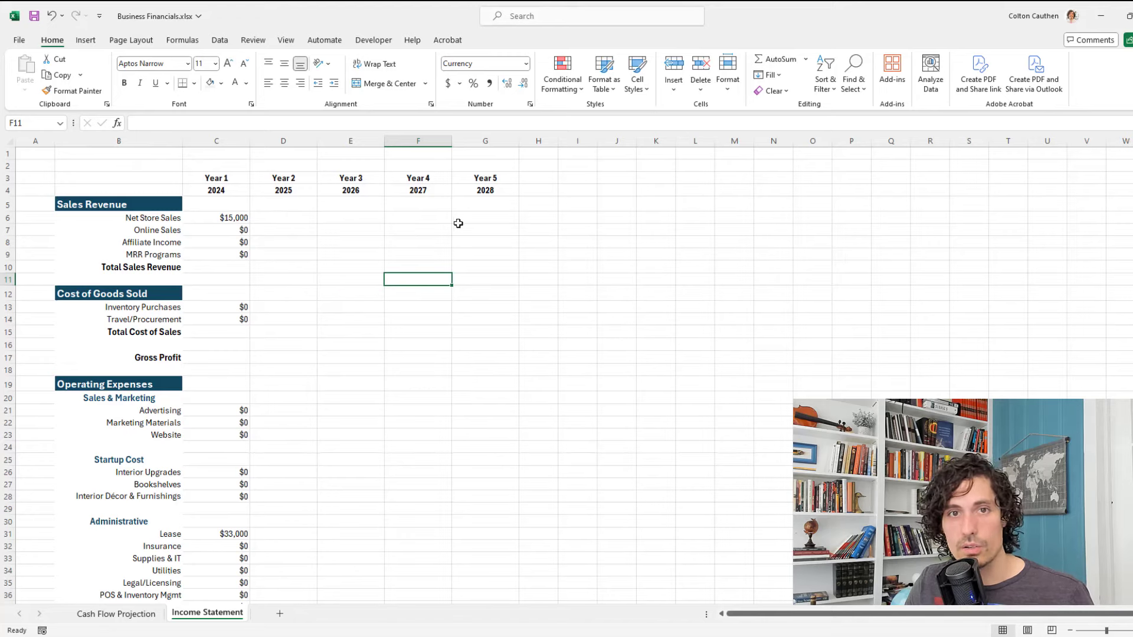
pyautogui.click(279, 219)
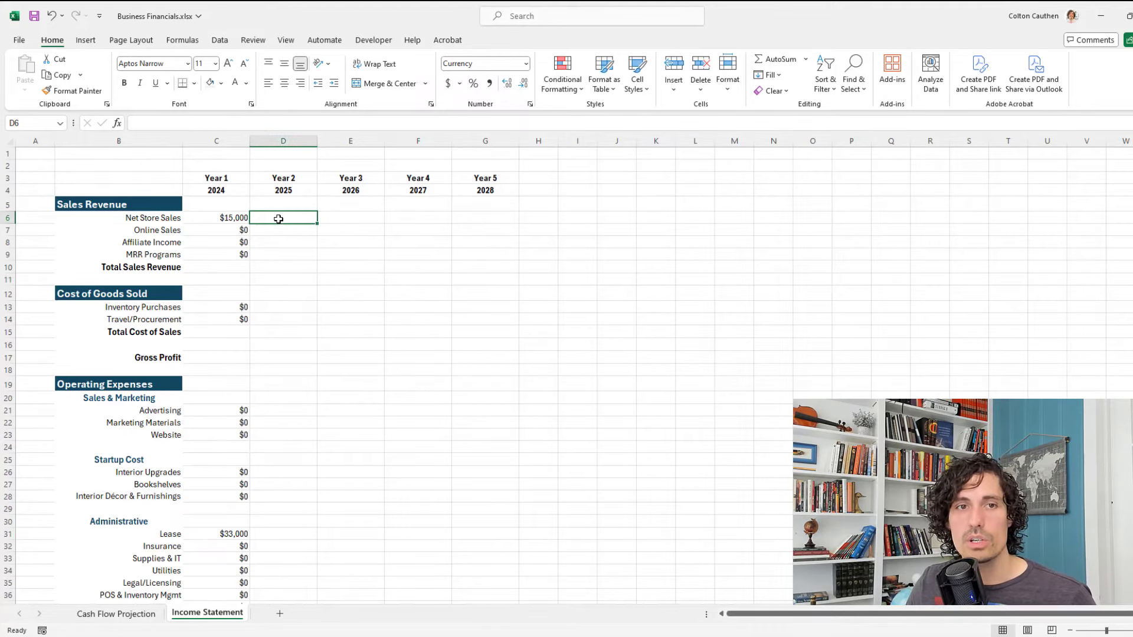
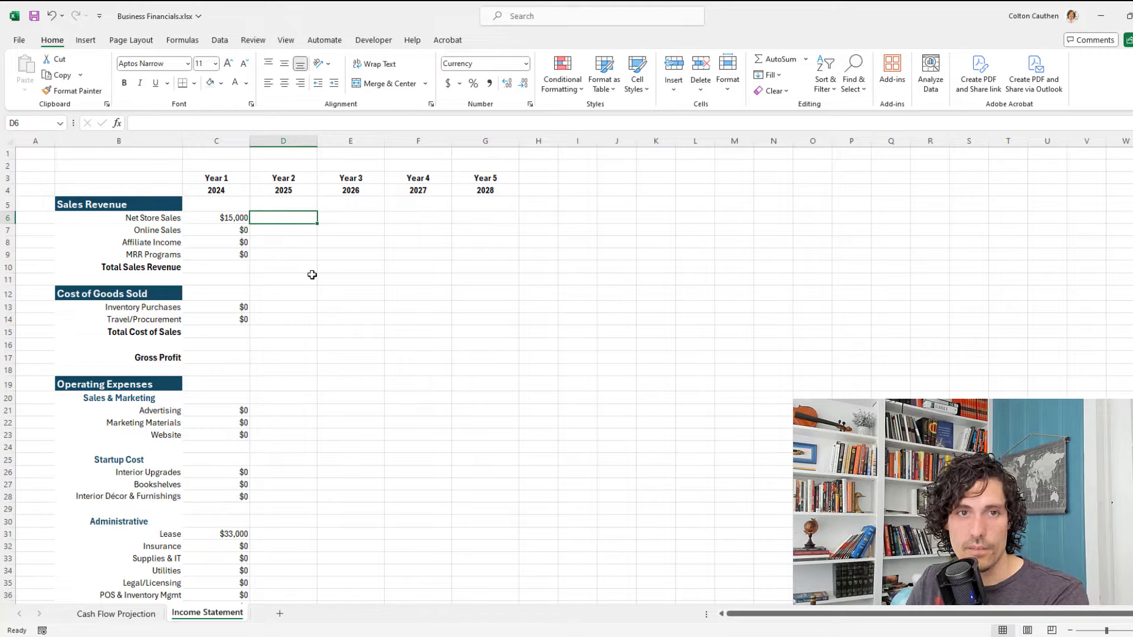
pyautogui.write('=')
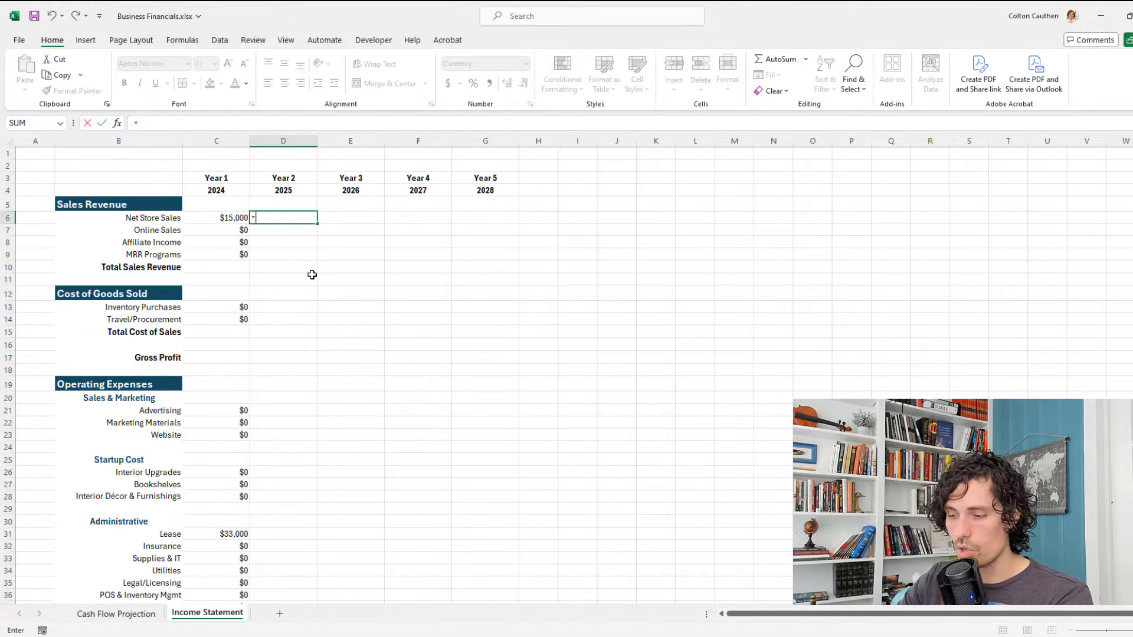
pyautogui.press('Left')
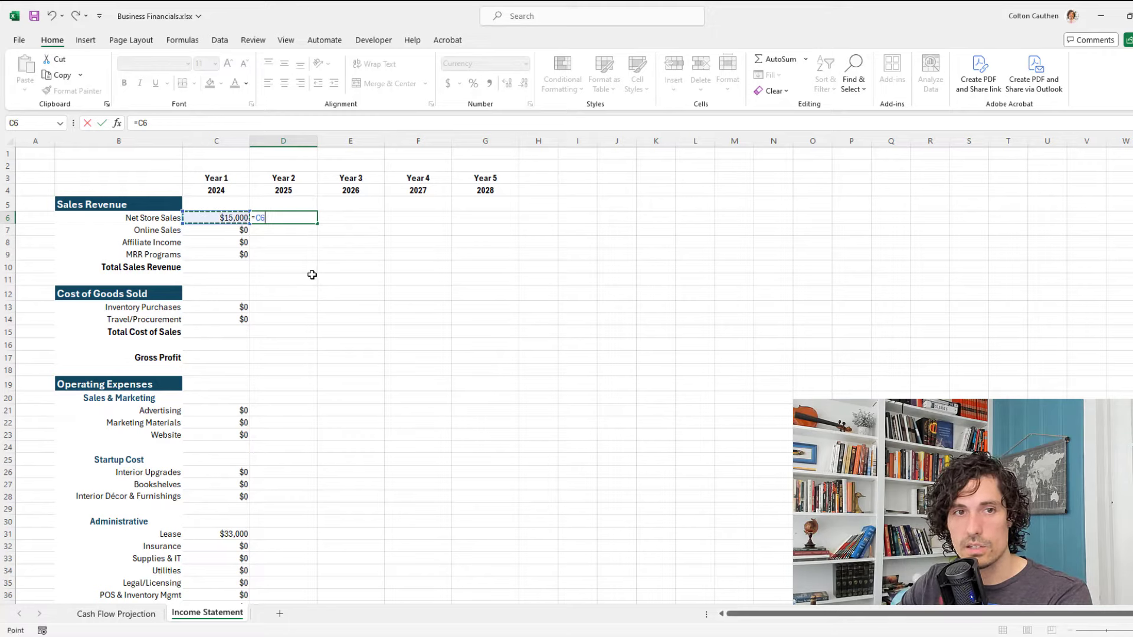
pyautogui.write('*')
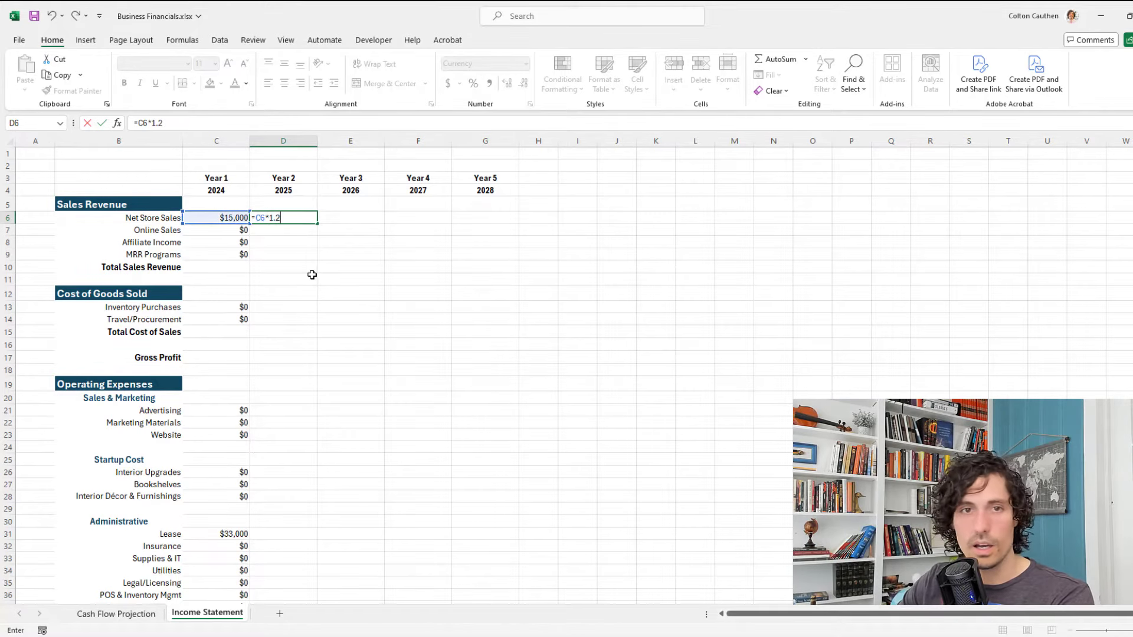
pyautogui.press('Return')
# Copy the Year 2 Net Store Sales formula across to Year 3, Year 4 and Year 5.
pyautogui.press('Up')
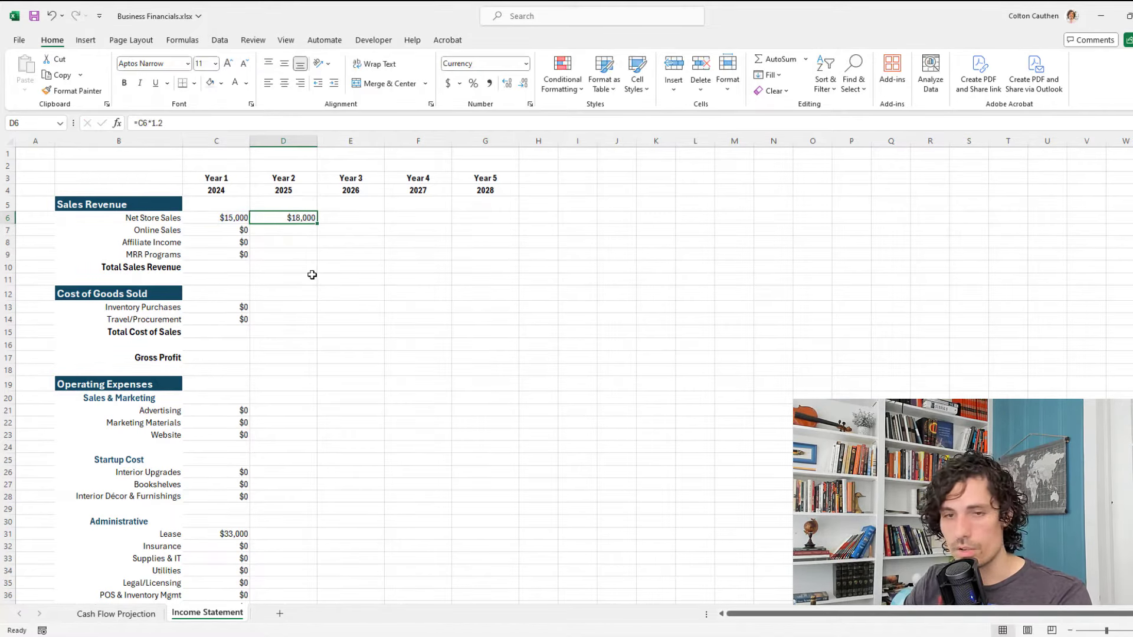
pyautogui.hotkey('ctrl', 'c')
pyautogui.press('Right')
pyautogui.hotkey('ctrl', 'v')
pyautogui.press('Right')
pyautogui.hotkey('ctrl', 'v')
pyautogui.press('Right')
pyautogui.hotkey('ctrl', 'v')
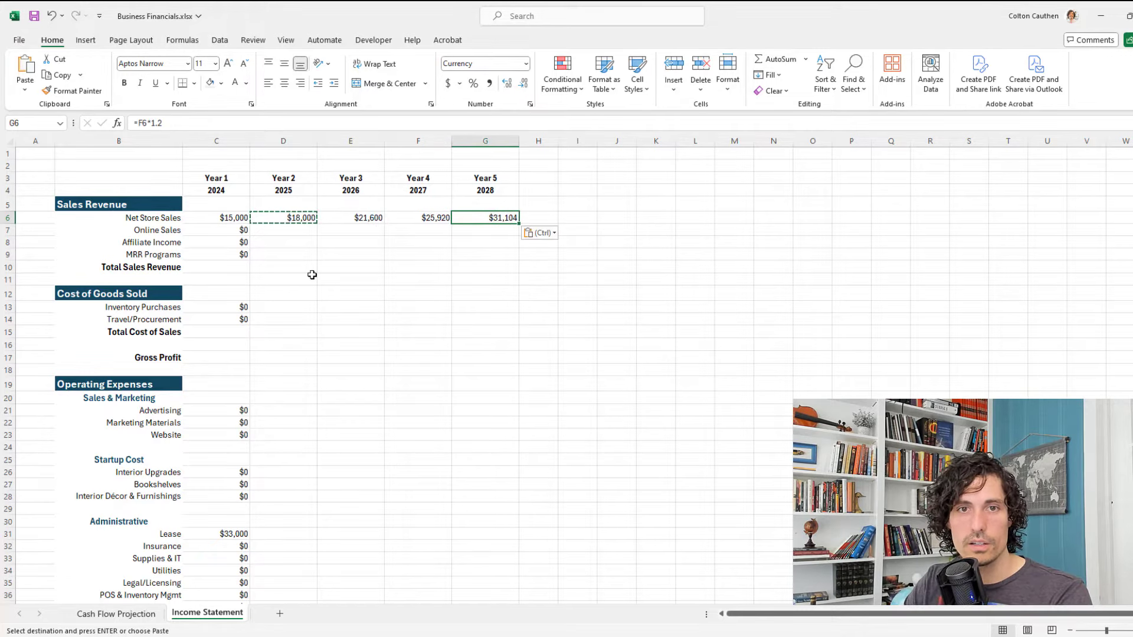
pyautogui.press('Escape')
# Fill the Year 2 to Year 5 Net Store Sales formulas down through Online Sales, Affiliate Income and MRR Programs.
pyautogui.click(305, 228)
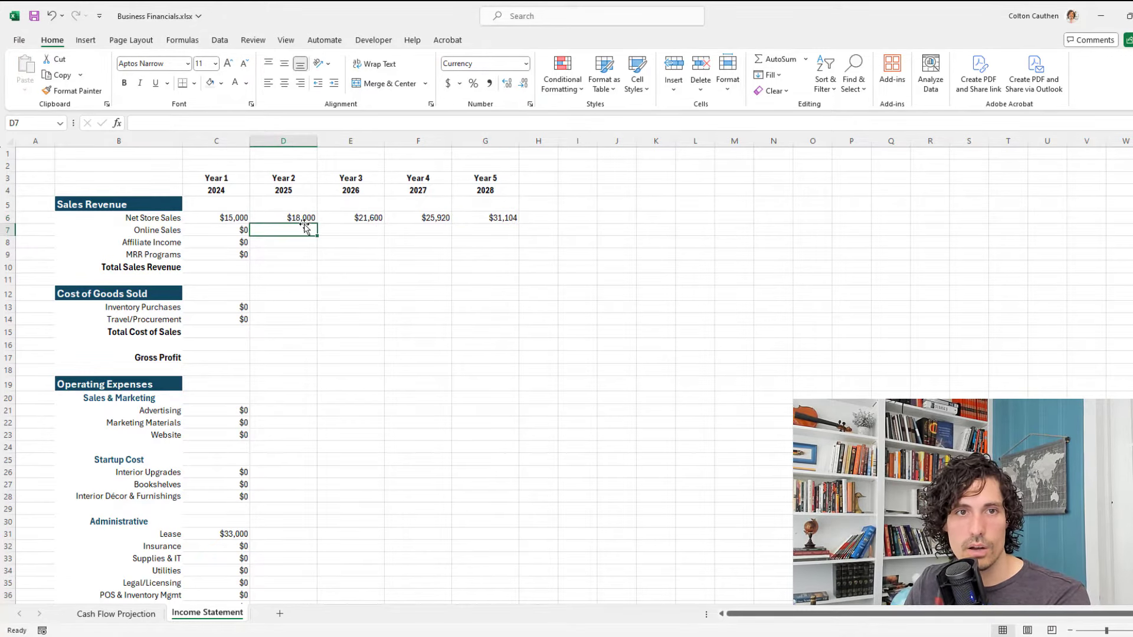
pyautogui.press('Up')
pyautogui.press('Right')
pyautogui.press('Right')
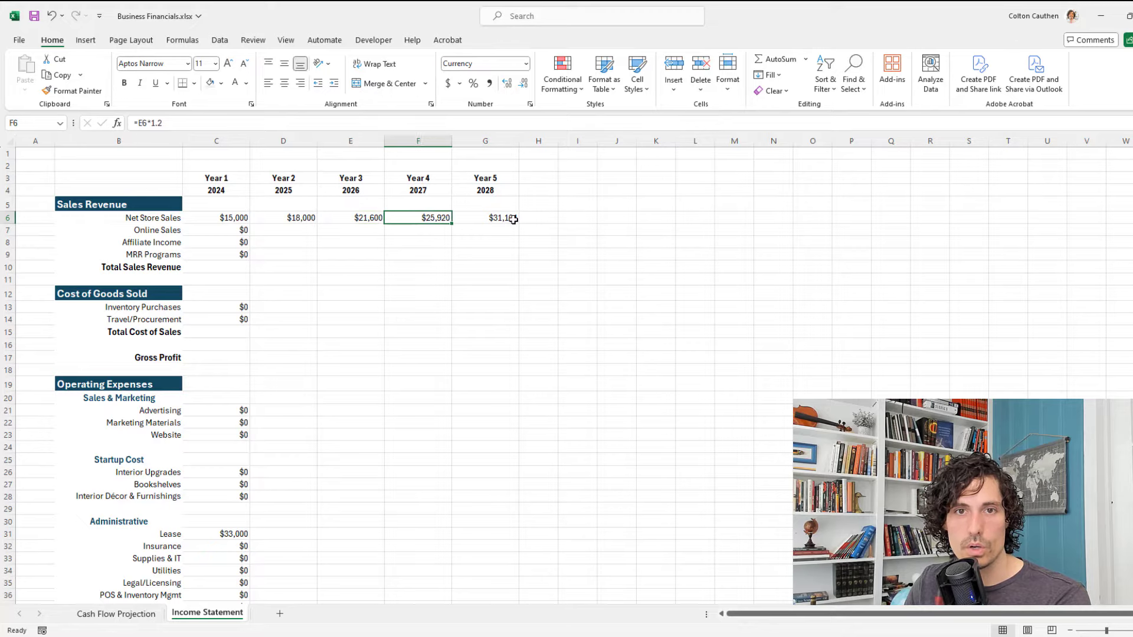
pyautogui.press('Right')
pyautogui.moveTo(281, 219); pyautogui.dragTo(507, 260)
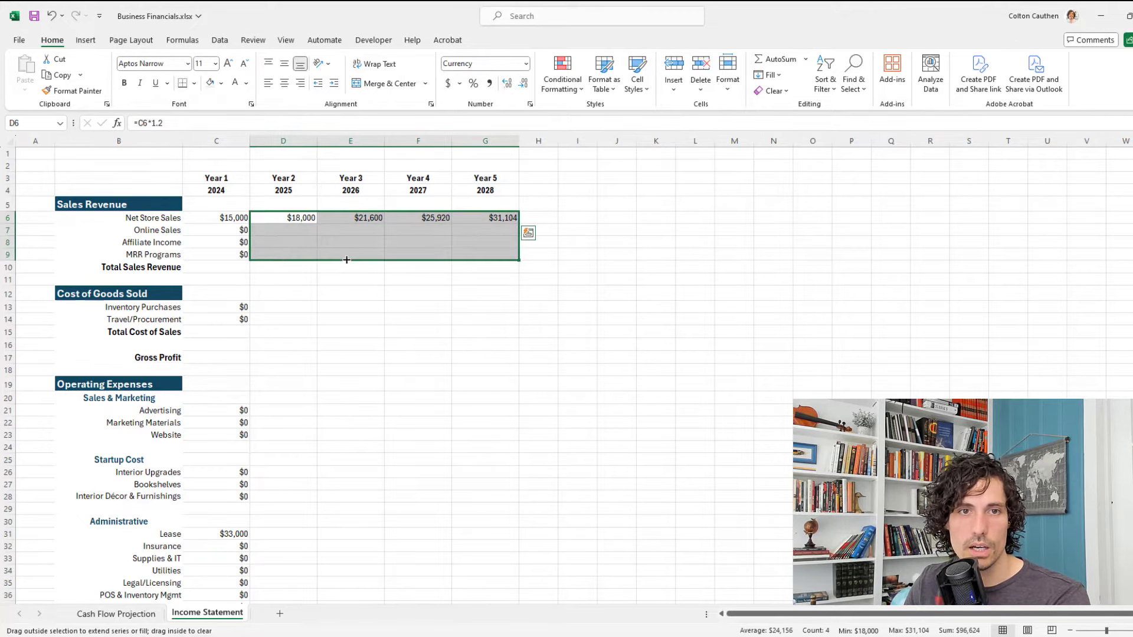
# Calculate the Year 1 Total Sales Revenue with a SUM of the four revenue lines, C6:C9.
pyautogui.click(222, 268)
pyautogui.write('=SUM(')
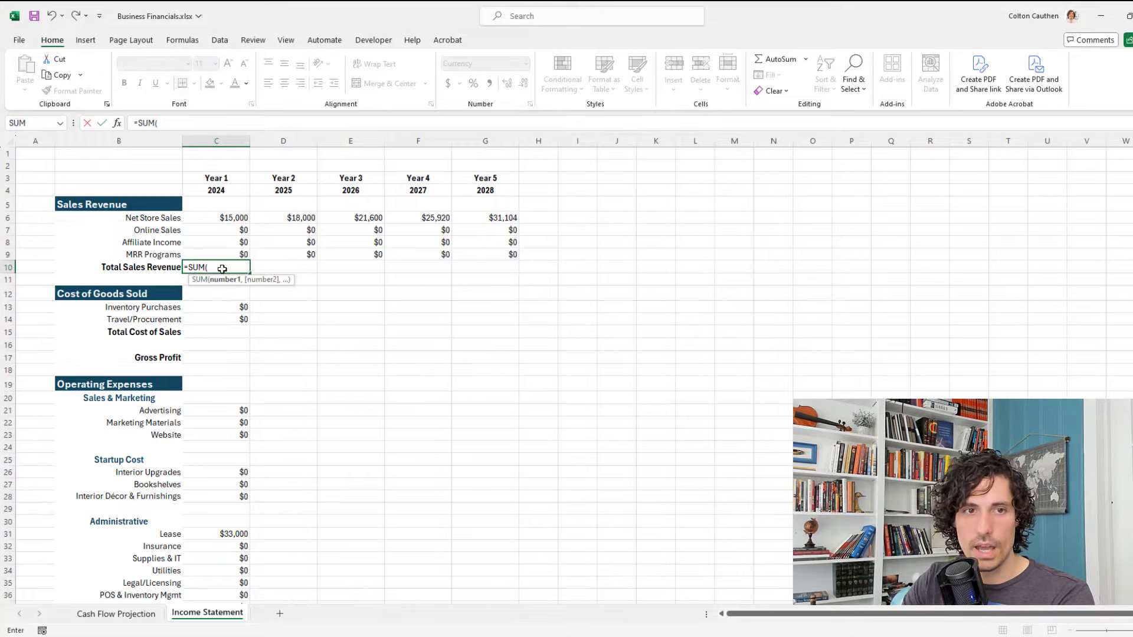
pyautogui.press('Up')
pyautogui.hotkey('shift', 'Up')
pyautogui.hotkey('shift', 'Up')
pyautogui.hotkey('shift', 'Up')
pyautogui.press('Return')
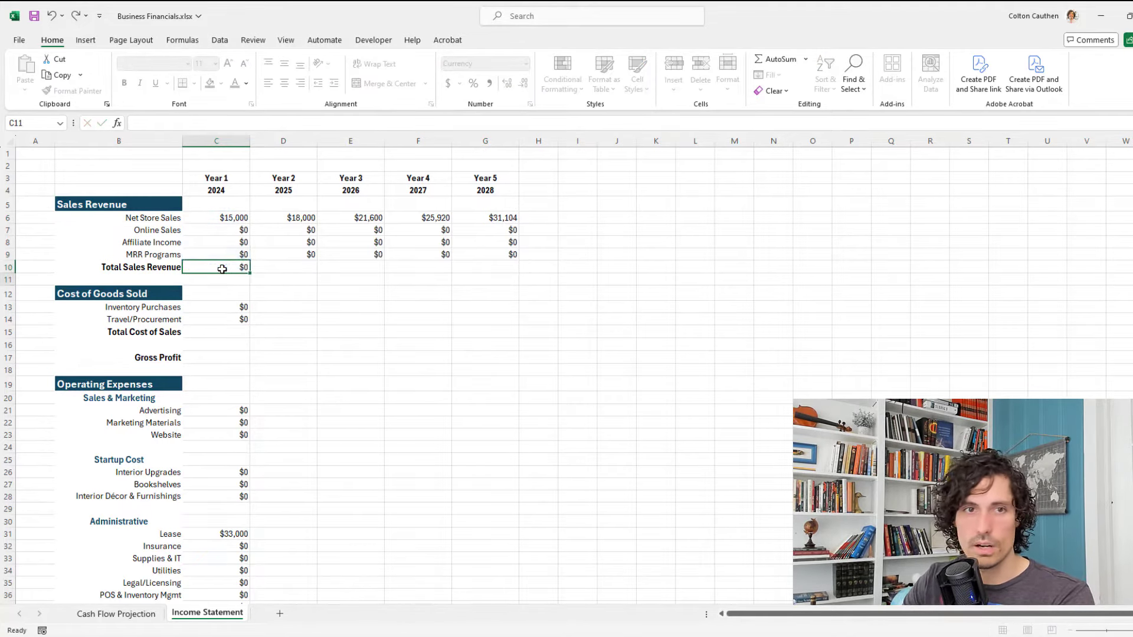
# Copy the Year 1 Total Sales Revenue formula across to Year 2 through Year 5.
pyautogui.click(222, 269)
pyautogui.hotkey('ctrl', 'c')
pyautogui.moveTo(283, 267); pyautogui.dragTo(485, 267)
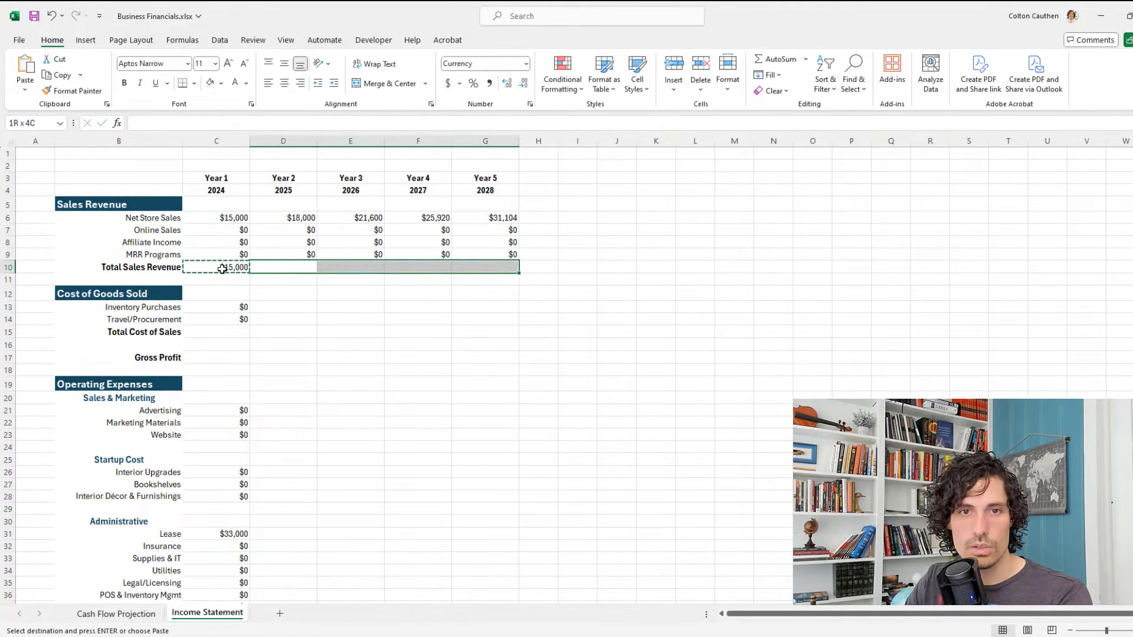
pyautogui.press('Return')
pyautogui.press('Left')
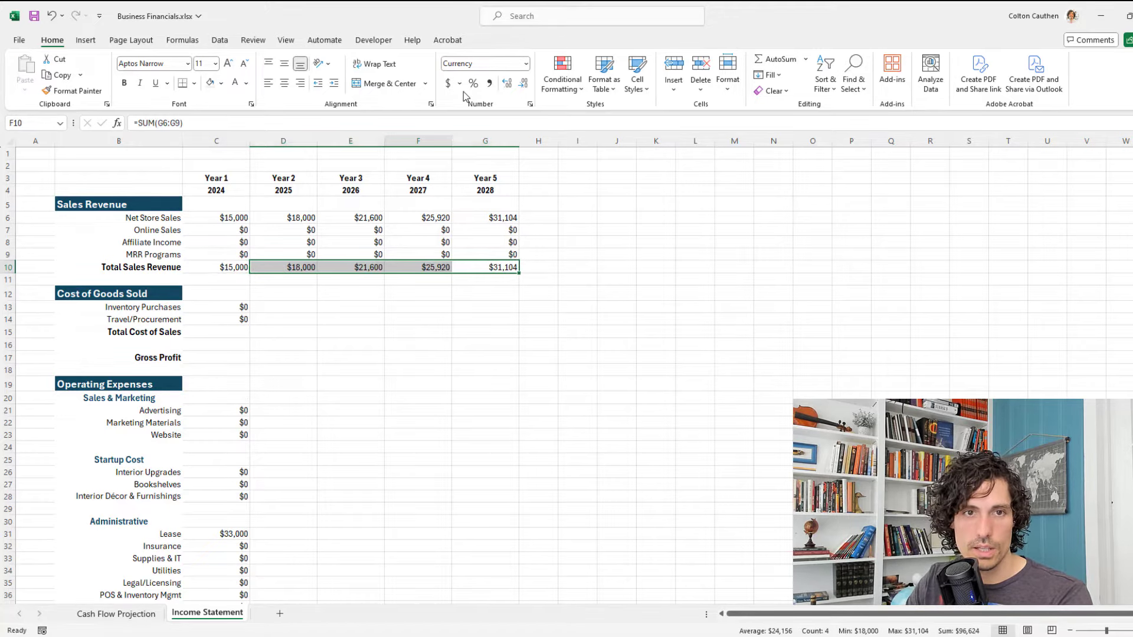
# Calculate the Year 1 Total Cost of Sales with =SUM(C13:C14), covering Inventory Purchases and Travel/Procurement.
pyautogui.click(229, 332)
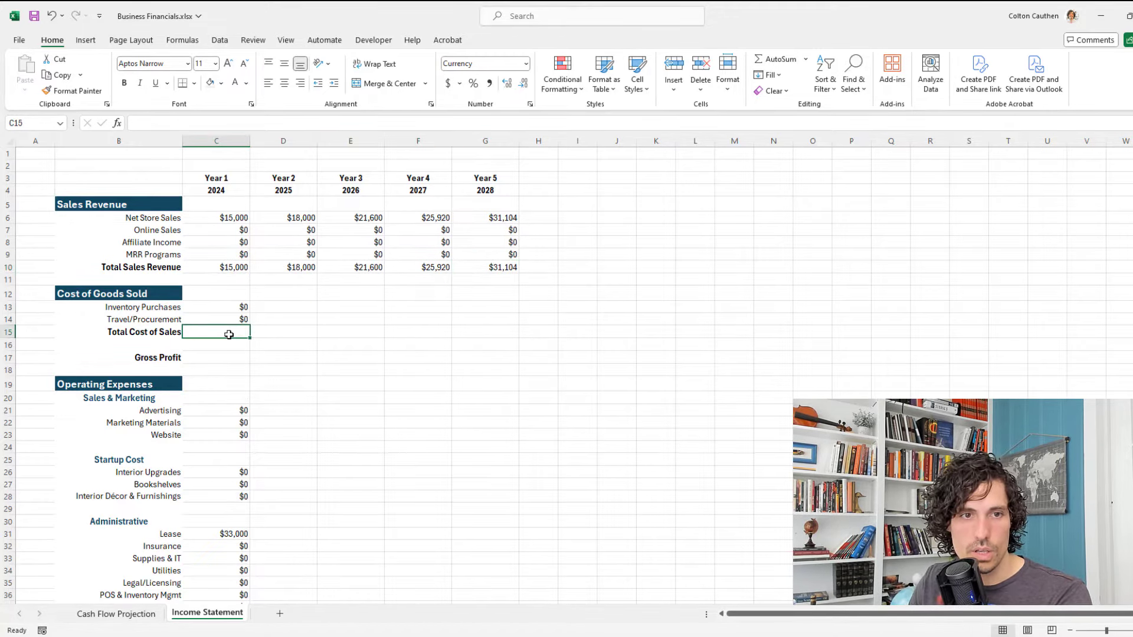
pyautogui.write('=SUM(')
pyautogui.press('Up')
pyautogui.hotkey('shift', 'Up')
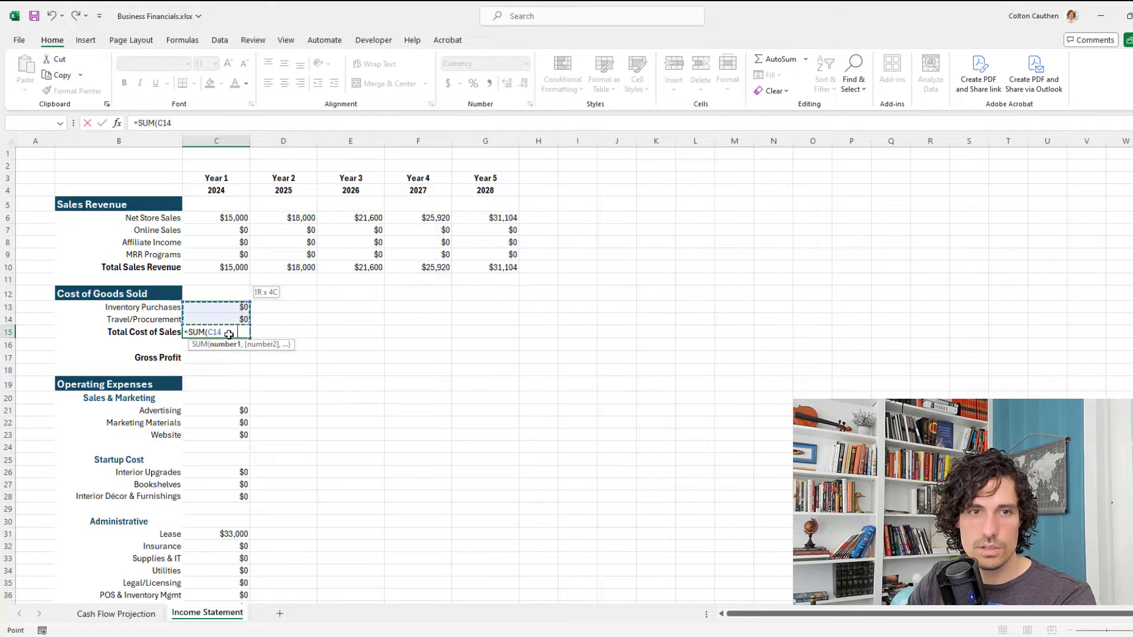
pyautogui.write(')')
pyautogui.press('Return')
# Copy the Year 1 Total Cost of Sales formula across to Year 2 through Year 5.
pyautogui.press('Up')
pyautogui.hotkey('ctrl', 'c')
pyautogui.press('Right')
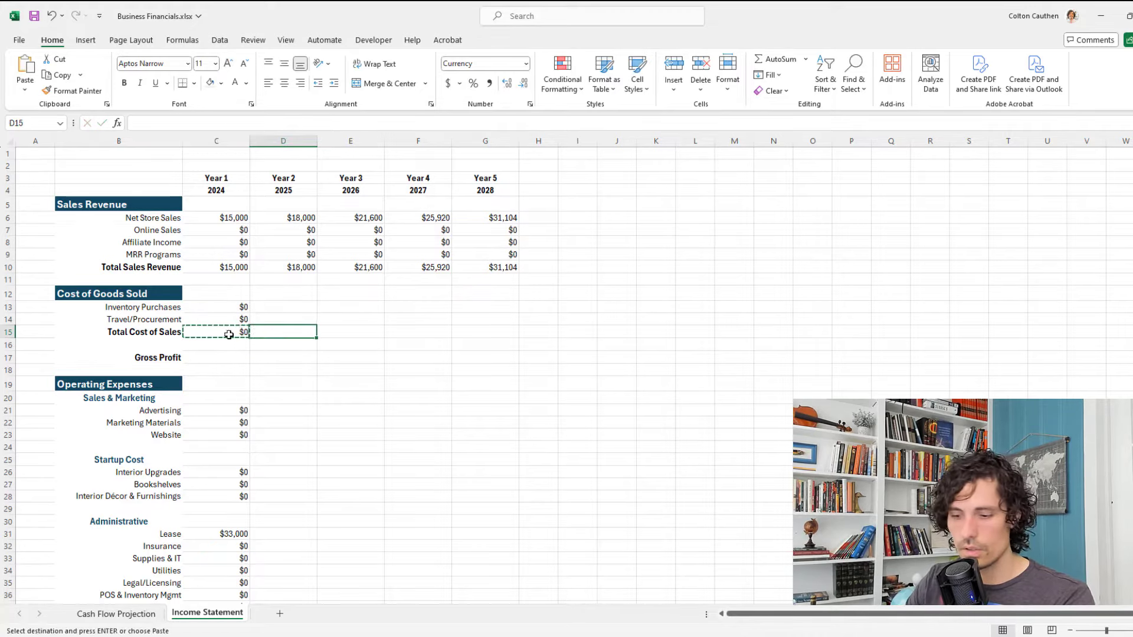
pyautogui.hotkey('shift', 'Right')
pyautogui.hotkey('shift', 'Right')
pyautogui.hotkey('shift', 'Right')
pyautogui.hotkey('ctrl', 'v')
pyautogui.press('Escape')
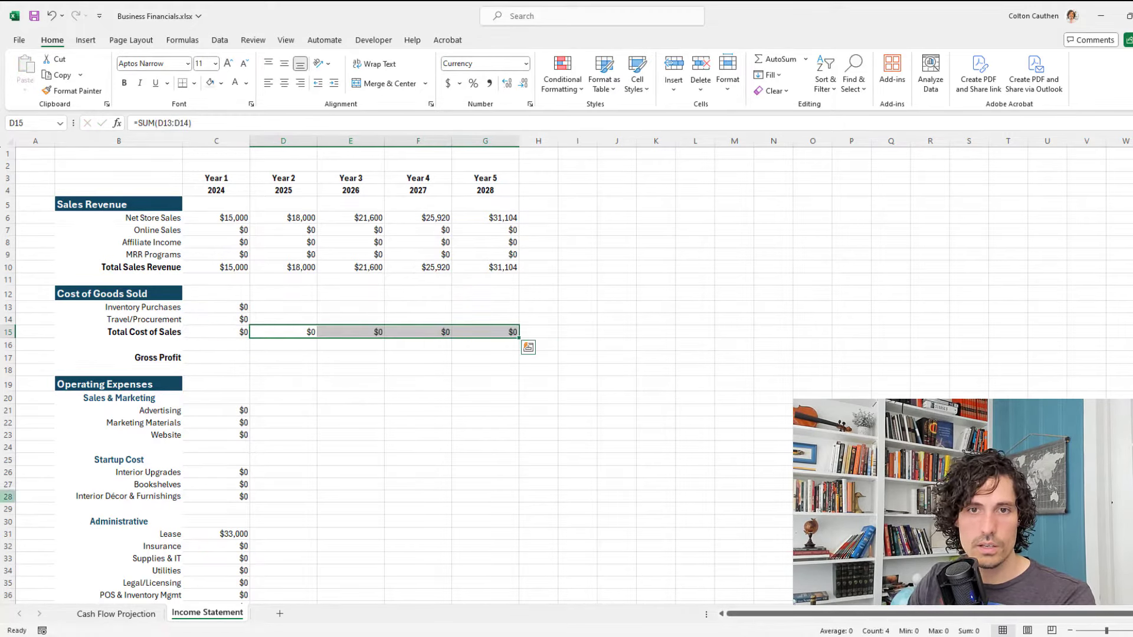
# Calculate the Year 1 Gross Profit as Total Sales Revenue minus Total Cost of Sales, =C10-C15.
pyautogui.click(244, 363)
pyautogui.write('=')
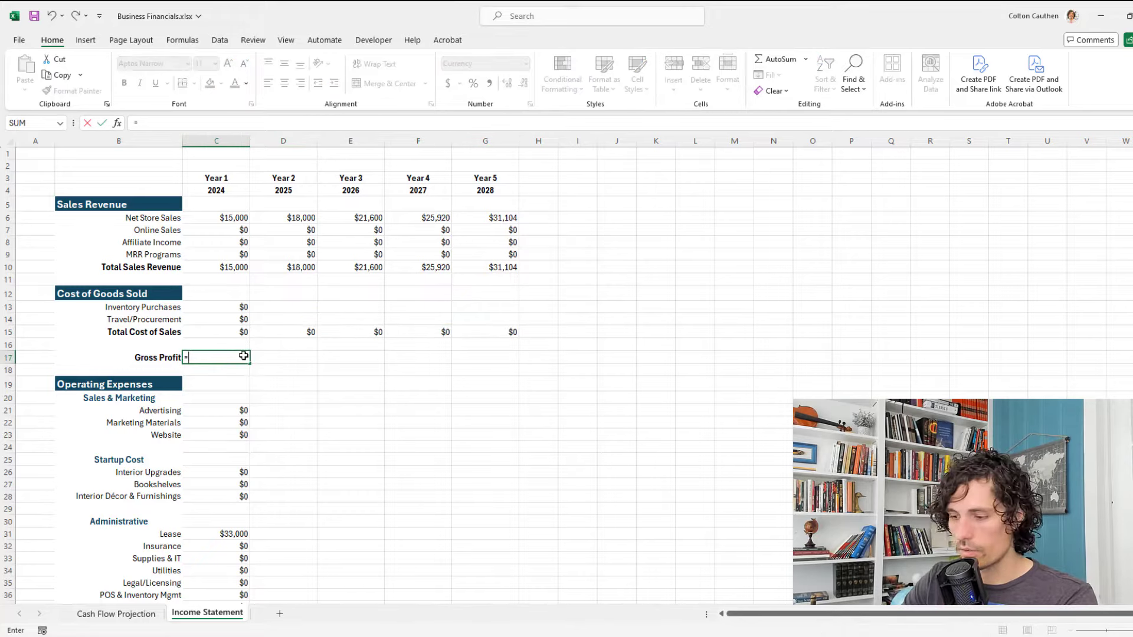
pyautogui.click(243, 269)
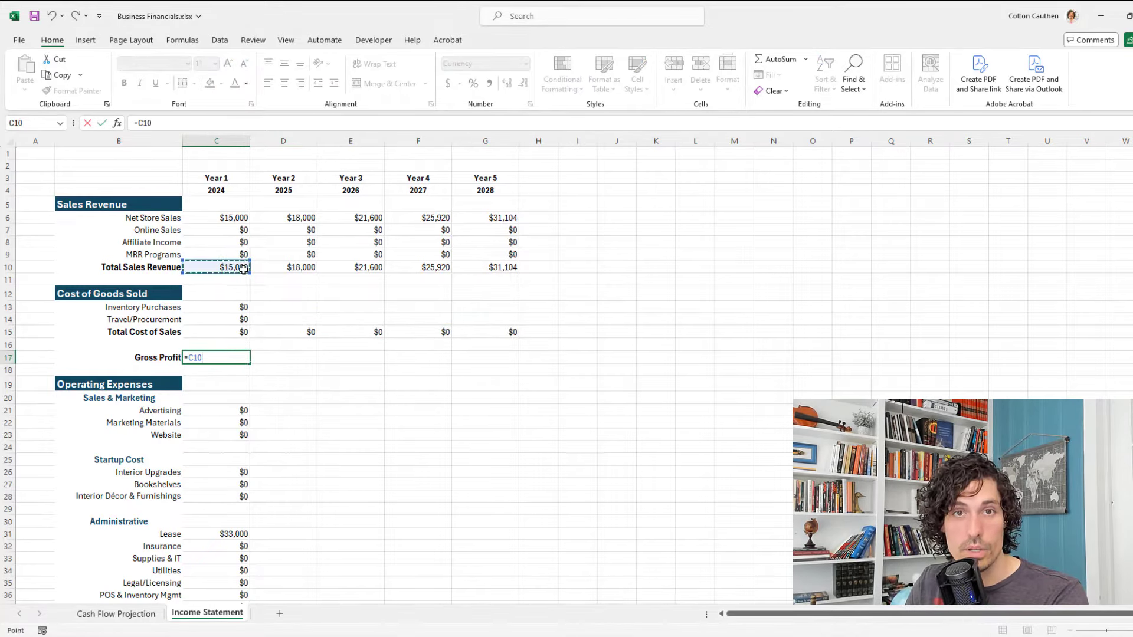
pyautogui.write('-')
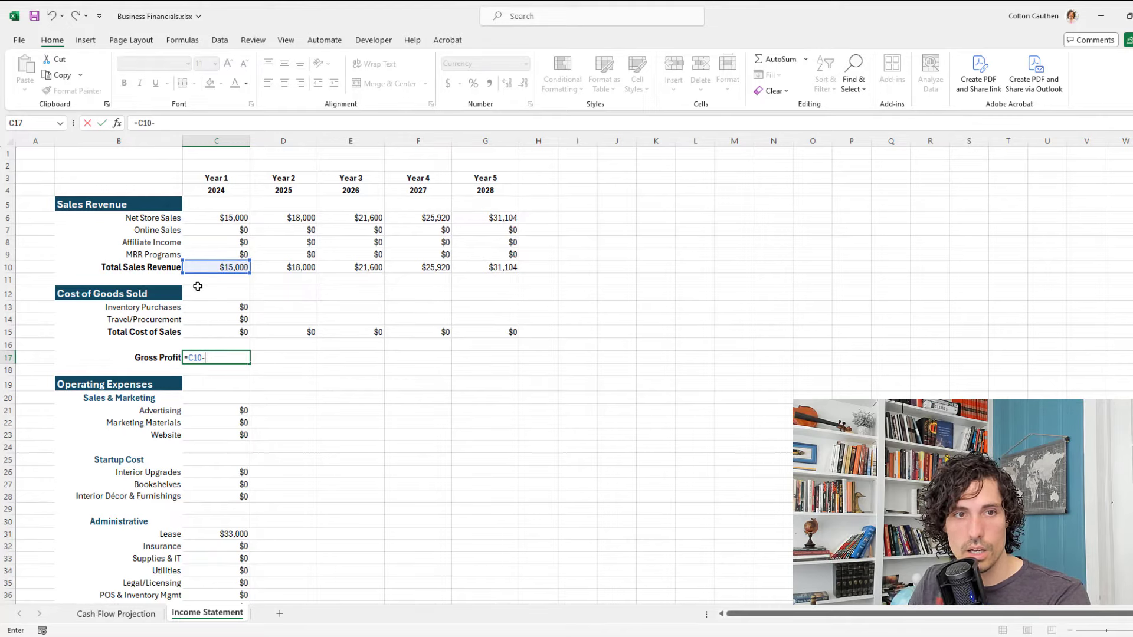
pyautogui.click(228, 328)
pyautogui.press('Return')
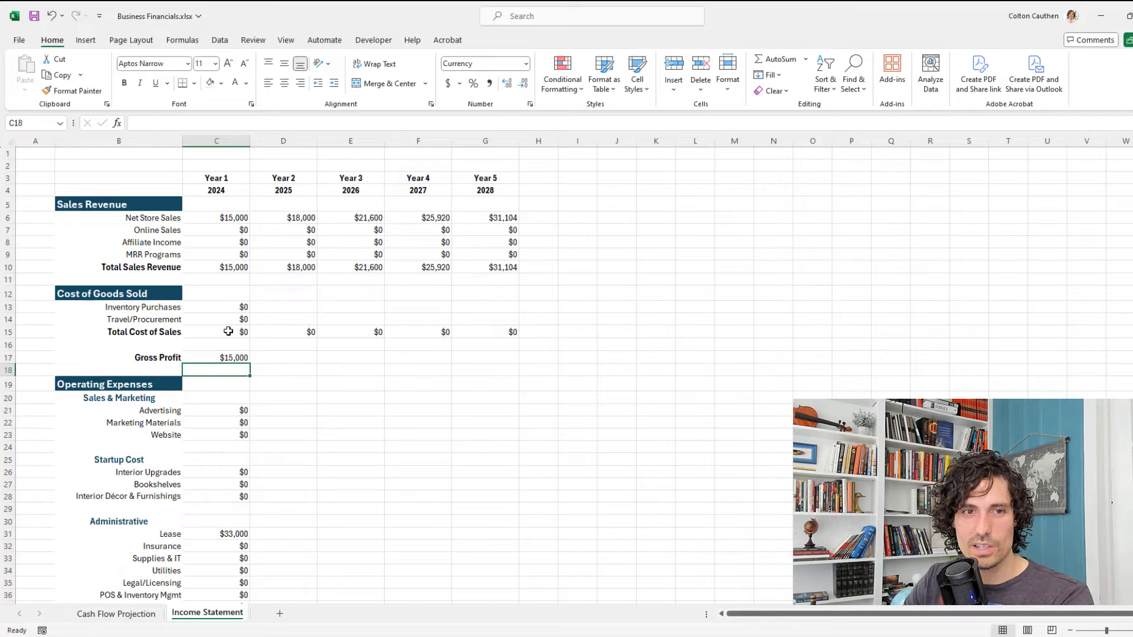
# Copy the Year 1 Gross Profit formula across to Year 2 through Year 5.
pyautogui.press('Up')
pyautogui.hotkey('ctrl', 'c')
pyautogui.press('Right')
pyautogui.hotkey('shift', 'Right')
pyautogui.hotkey('shift', 'Right')
pyautogui.hotkey('shift', 'Right')
pyautogui.hotkey('ctrl', 'v')
pyautogui.press('Escape')
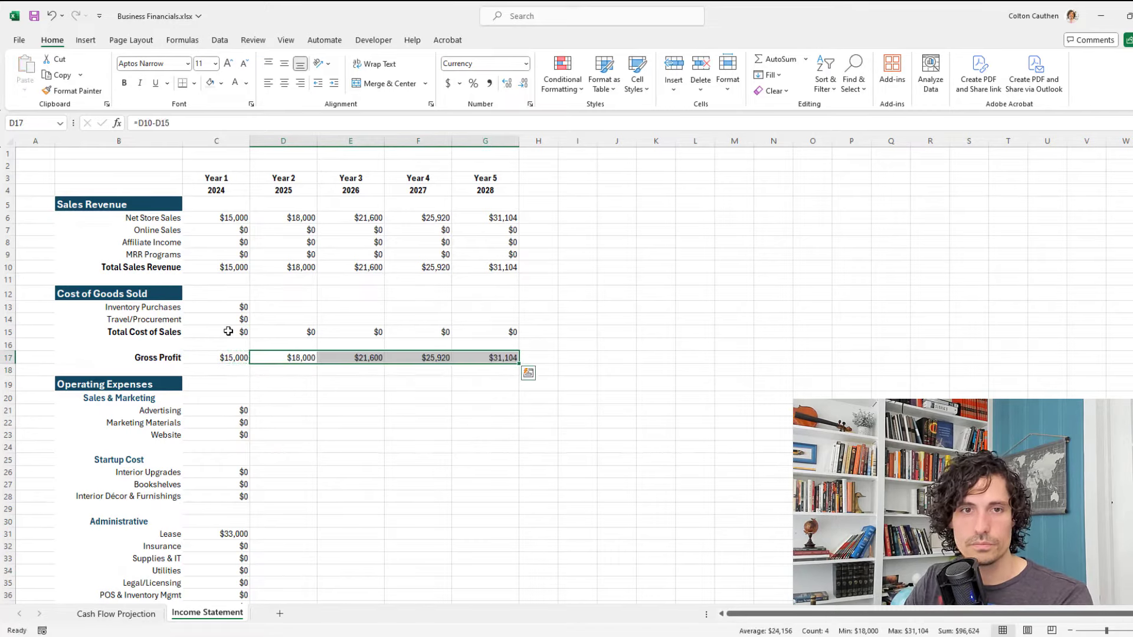
# Make the Year 1 to Year 5 figures bold for Total Cost of Sales, Gross Profit and Total Sales Revenue.
pyautogui.moveTo(228, 332); pyautogui.dragTo(508, 332)
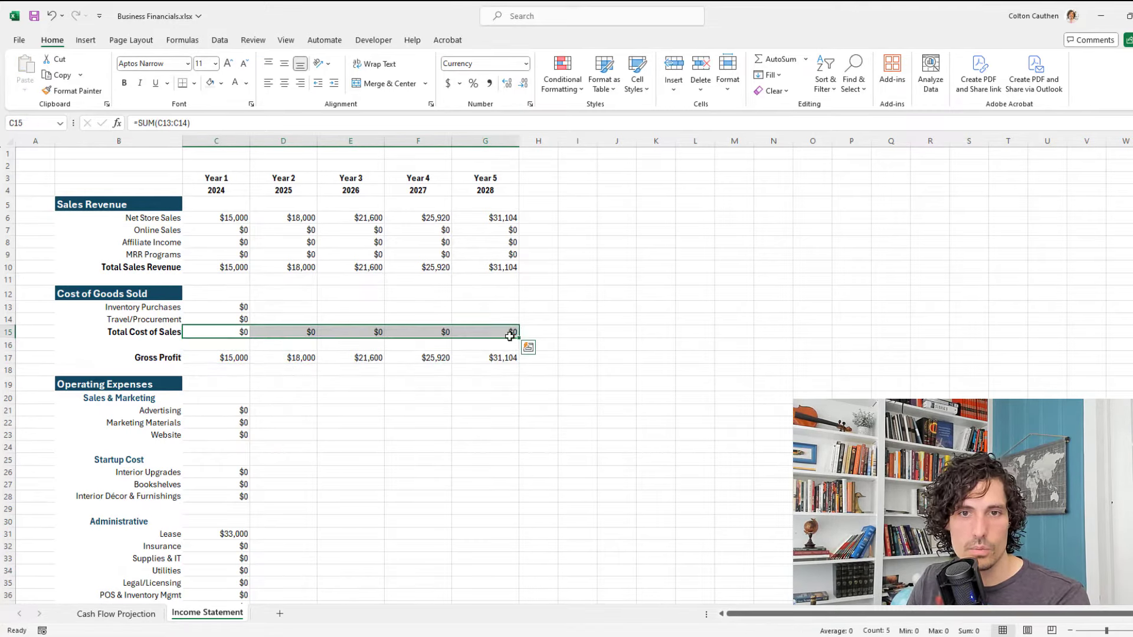
pyautogui.hotkey('ctrl', 'b')
pyautogui.moveTo(245, 358); pyautogui.dragTo(508, 358)
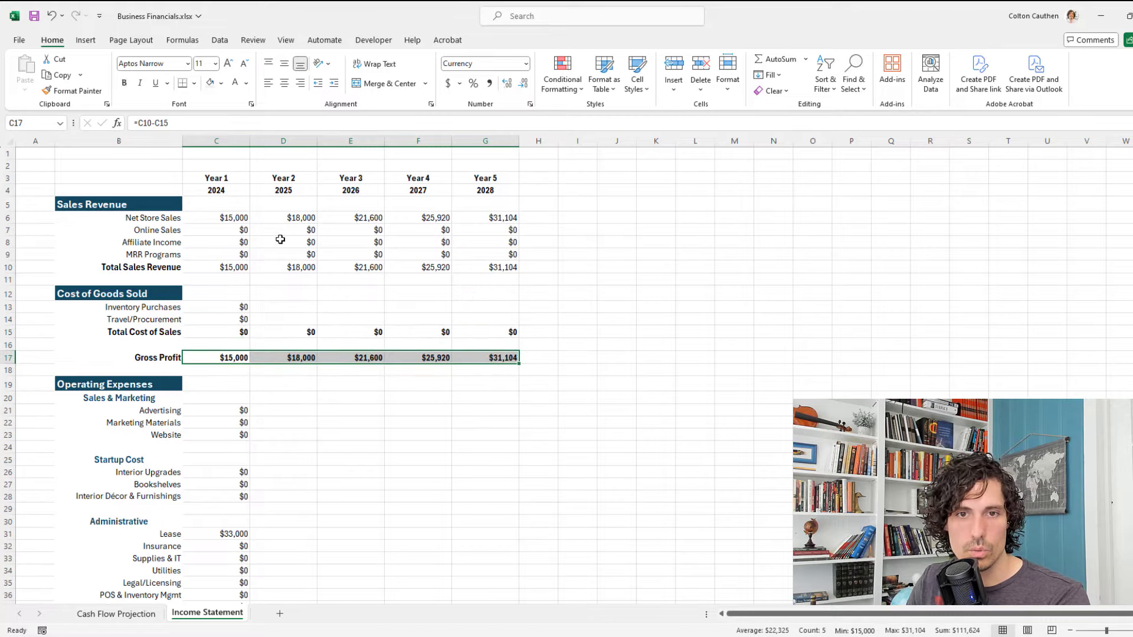
pyautogui.hotkey('ctrl', 'b')
pyautogui.moveTo(228, 269); pyautogui.dragTo(508, 267)
pyautogui.hotkey('ctrl', 'b')
pyautogui.hotkey('ctrl', 'q')
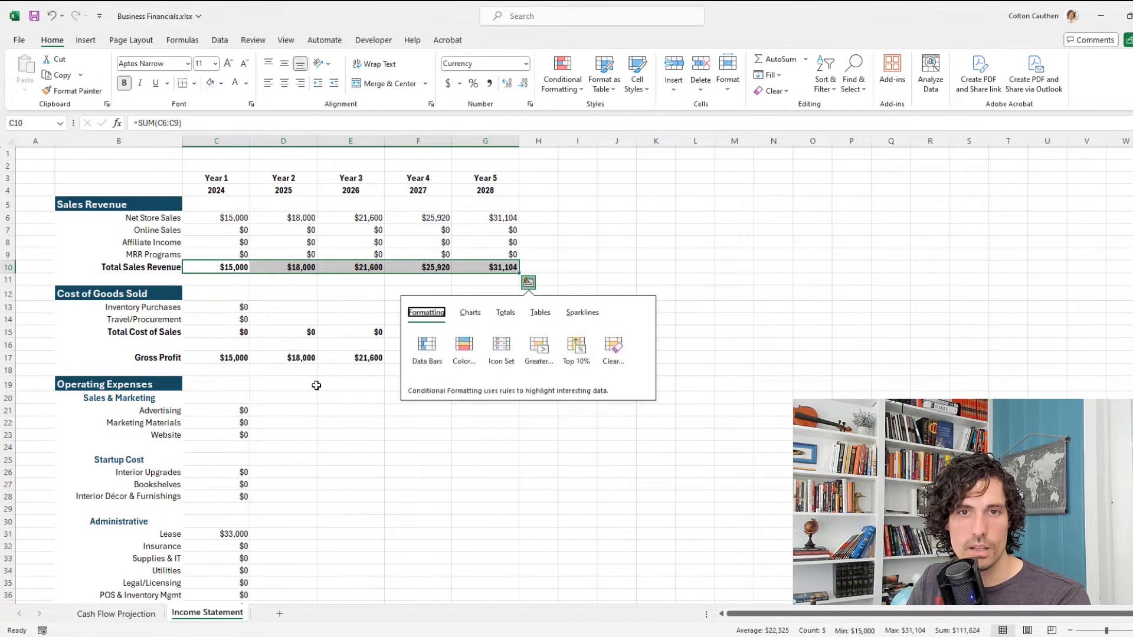
pyautogui.click(312, 385)
# Calculate the Year 1 Total Operating Expenses with =SUM(C21:C40) and copy that cell.
pyautogui.scroll(-2, 246, 407)
pyautogui.scroll(-2, 252, 358)
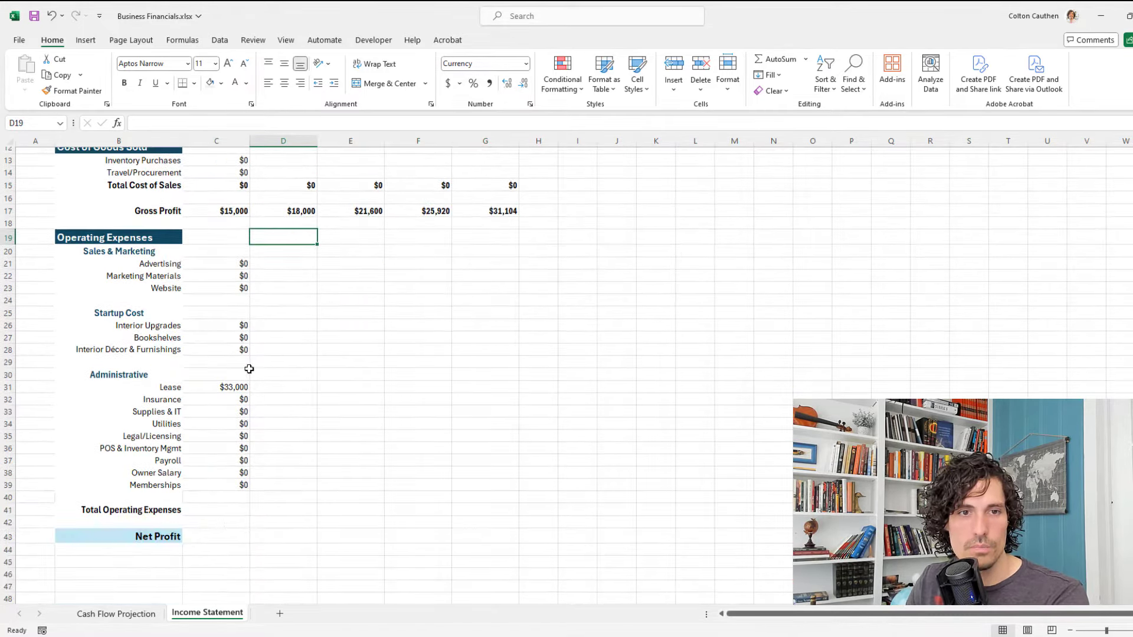
pyautogui.click(229, 509)
pyautogui.write('=SUM(')
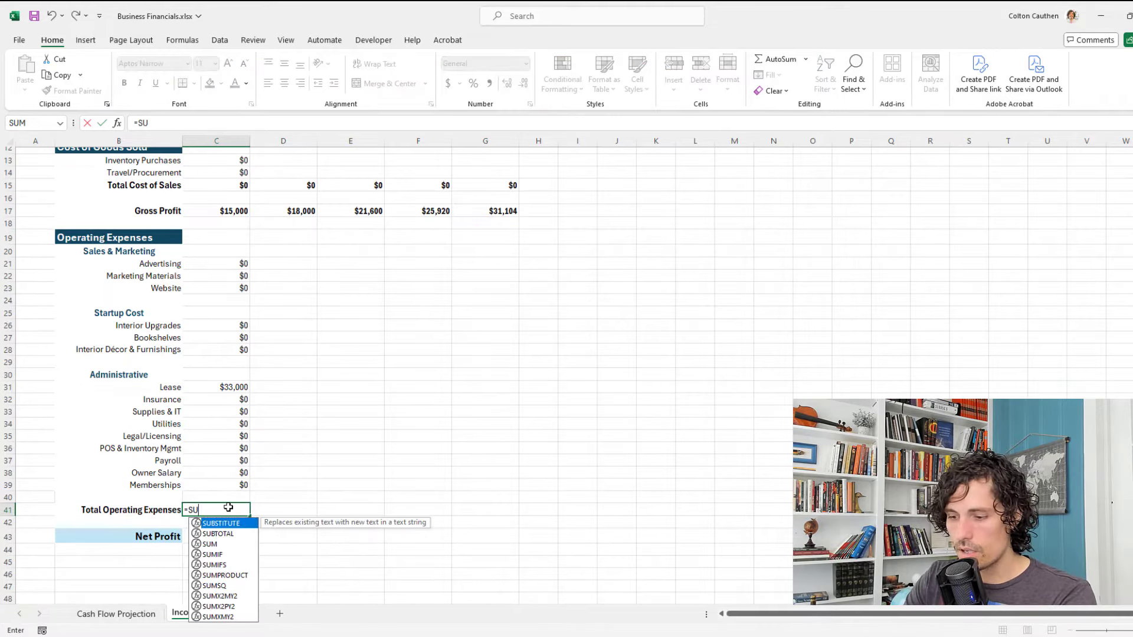
pyautogui.press('Up')
pyautogui.hotkey('shift', 'Up')
pyautogui.hotkey('shift', 'Up')
pyautogui.hotkey('shift', 'Up')
pyautogui.hotkey('shift', 'Up')
pyautogui.hotkey('shift', 'Up')
pyautogui.hotkey('shift', 'Up')
pyautogui.hotkey('shift', 'Up')
pyautogui.hotkey('shift', 'Up')
pyautogui.hotkey('shift', 'Up')
pyautogui.hotkey('shift', 'Up')
pyautogui.hotkey('shift', 'Up')
pyautogui.hotkey('shift', 'Up')
pyautogui.hotkey('shift', 'Up')
pyautogui.hotkey('shift', 'Up')
pyautogui.hotkey('shift', 'Up')
pyautogui.hotkey('shift', 'Up')
pyautogui.hotkey('shift', 'Up')
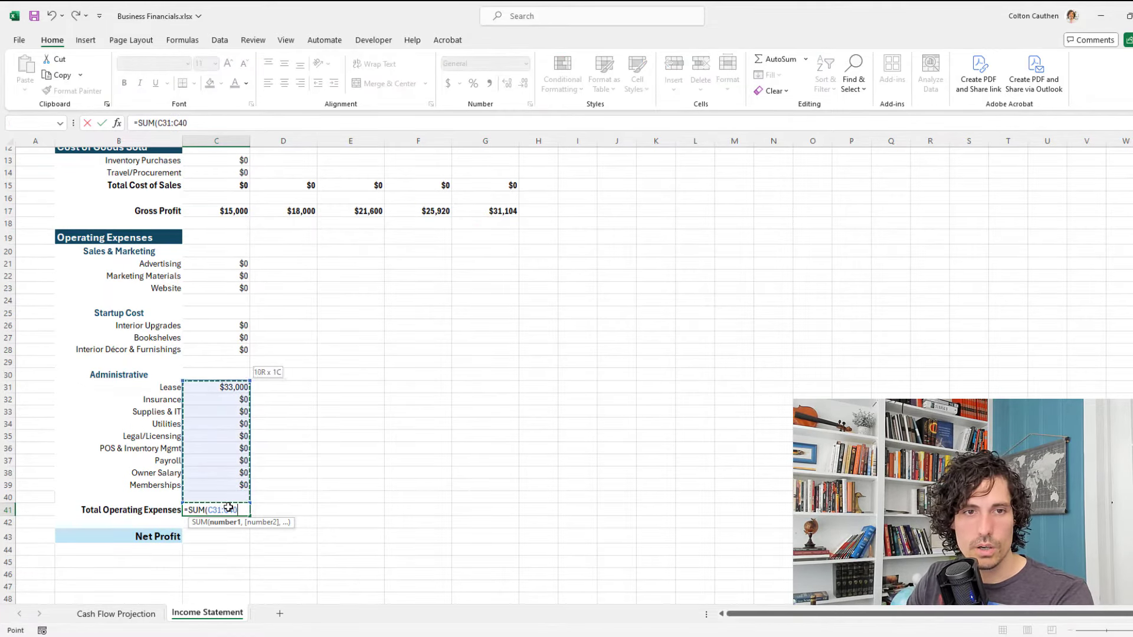
pyautogui.hotkey('shift', 'Up')
pyautogui.hotkey('shift', 'Up')
pyautogui.write(')')
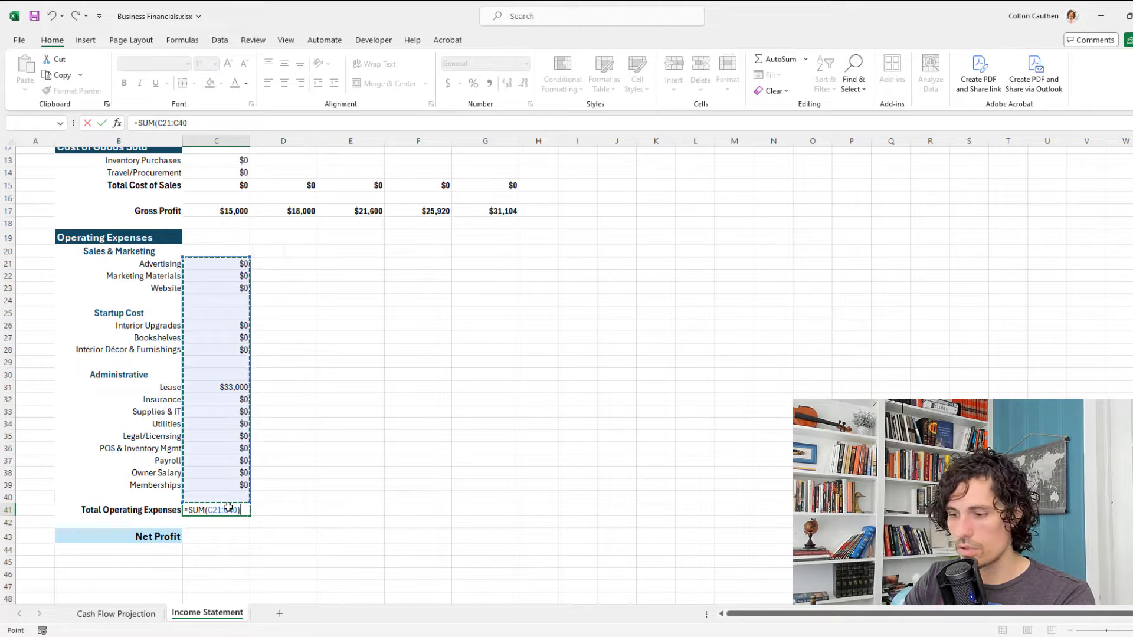
pyautogui.hotkey('ctrl', 'Return')
pyautogui.hotkey('ctrl', 'c')
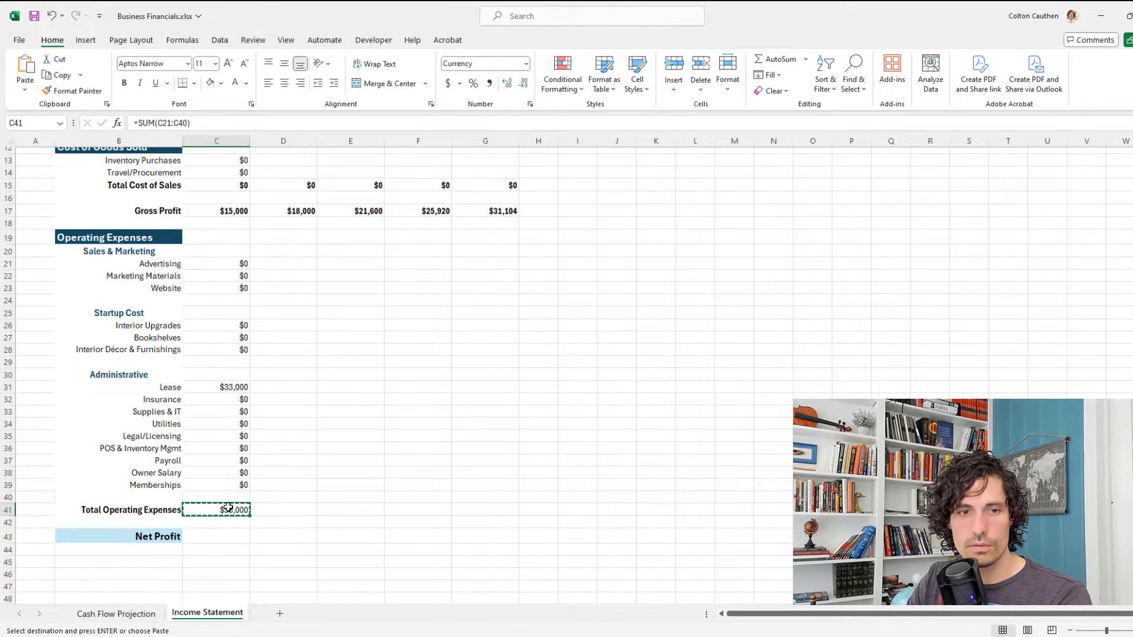
# Paste the Total Operating Expenses formula across Year 1 through Year 5 and make the row's figures bold.
pyautogui.hotkey('shift', 'Right')
pyautogui.hotkey('shift', 'Right')
pyautogui.hotkey('shift', 'Right')
pyautogui.hotkey('shift', 'Right')
pyautogui.press('Return')
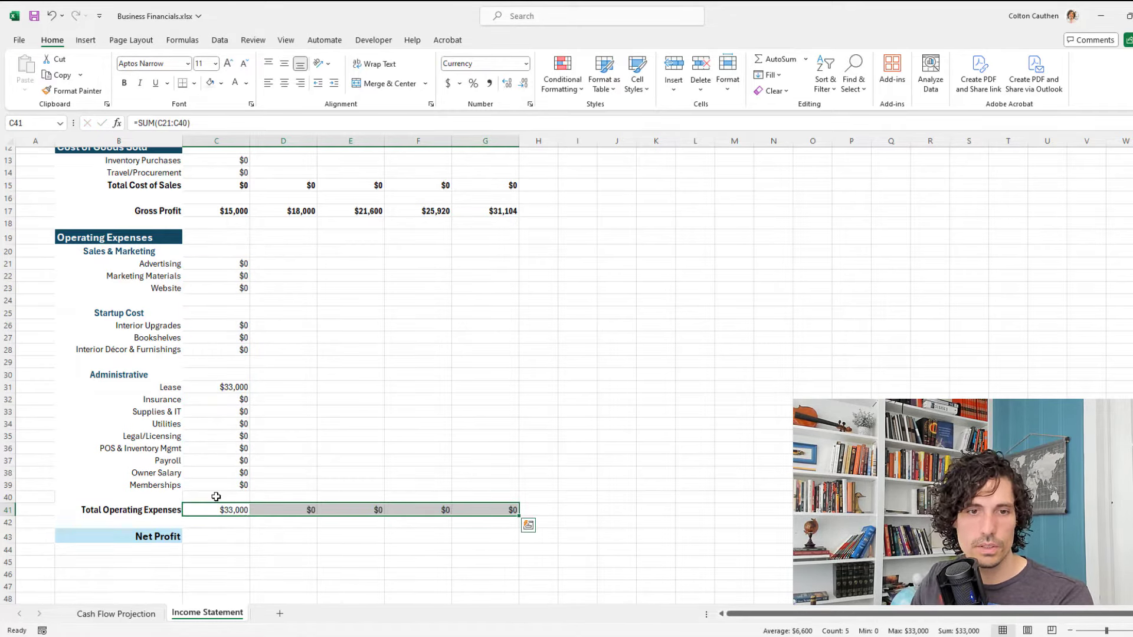
# Calculate Year 2 Advertising as 20% above Year 1 with the formula =1.2*C21.
pyautogui.click(285, 435)
pyautogui.scroll(3, 307, 406)
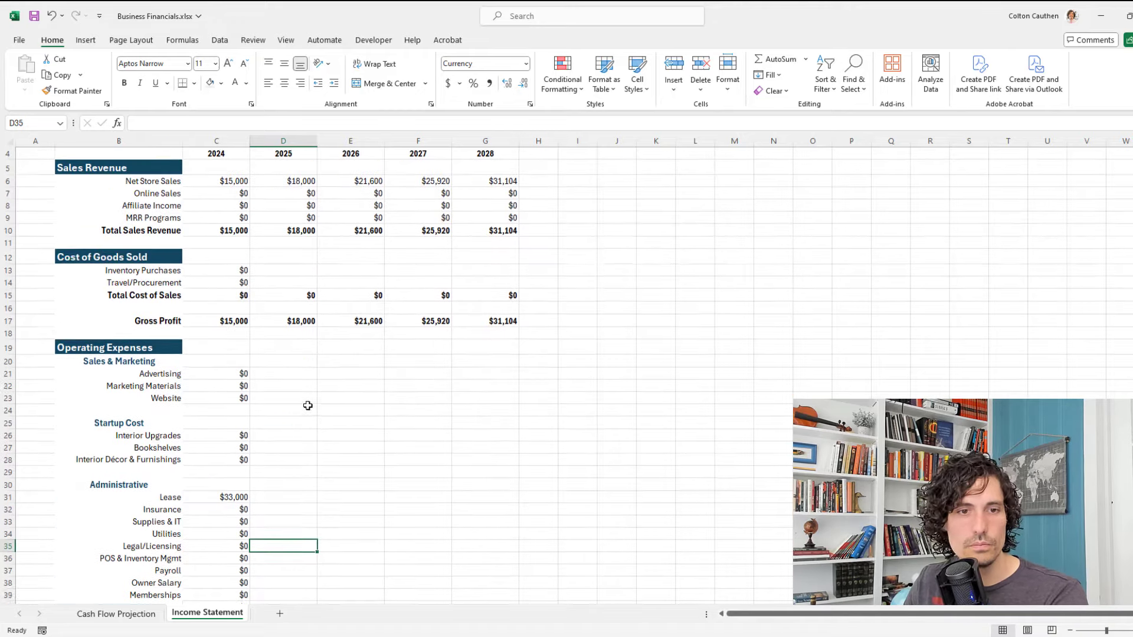
pyautogui.scroll(1, 308, 406)
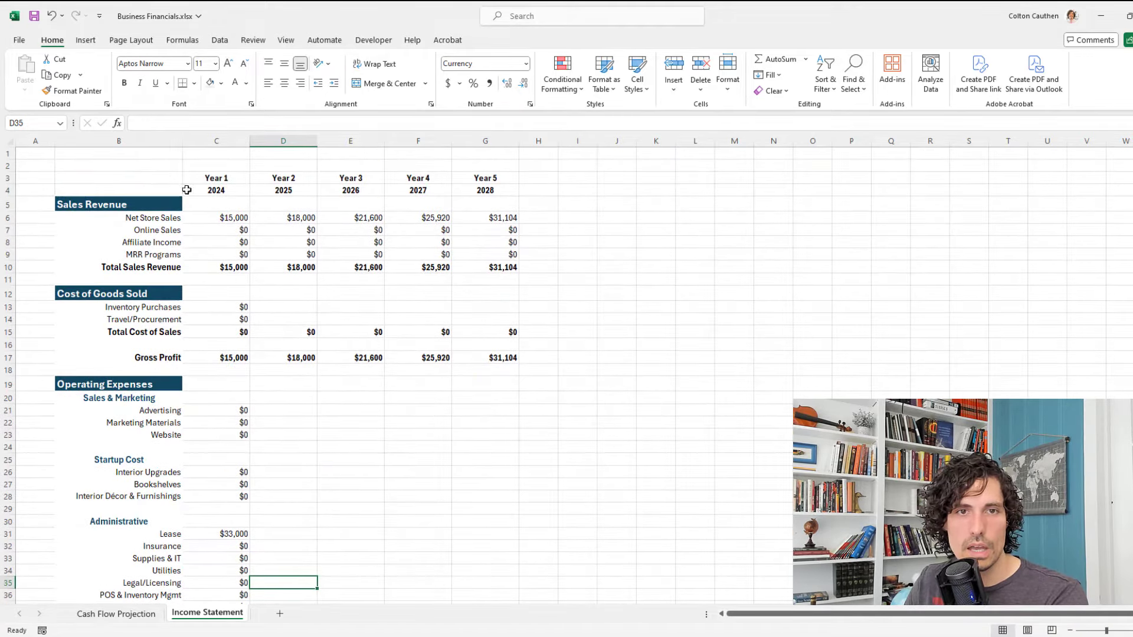
pyautogui.scroll(-4, 277, 315)
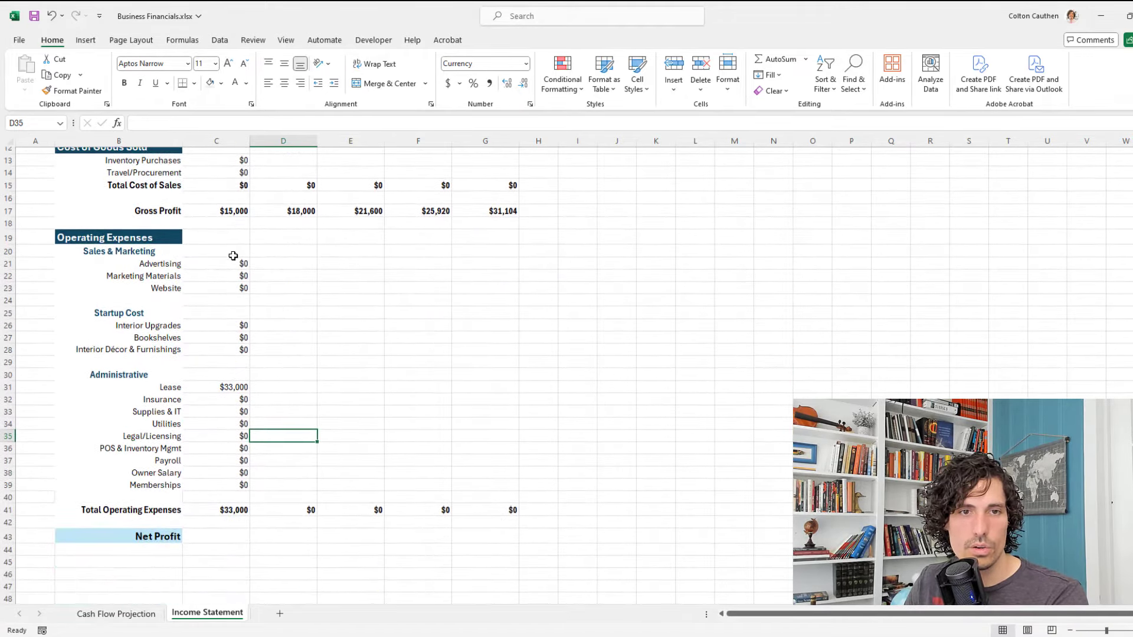
pyautogui.click(274, 265)
pyautogui.scroll(4, 286, 313)
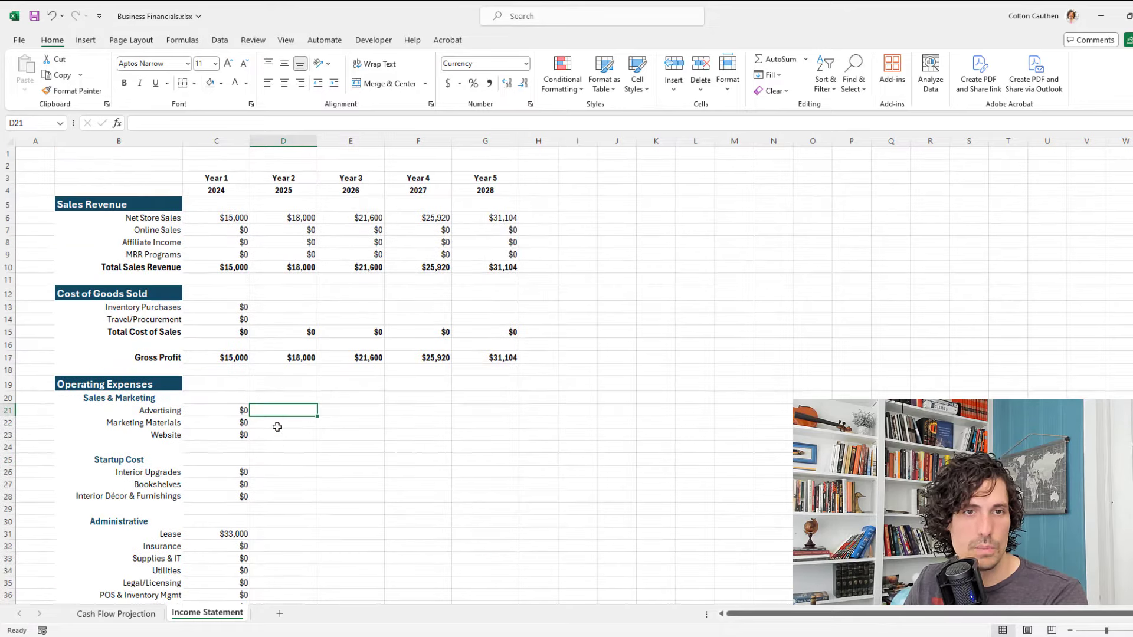
pyautogui.write('=')
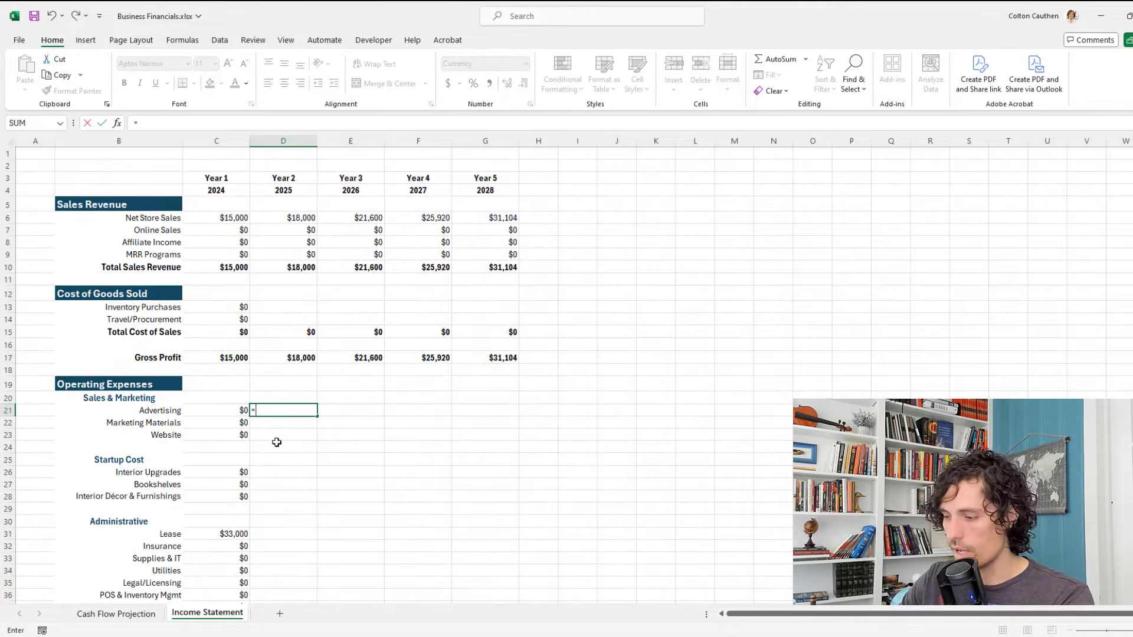
pyautogui.write('1.2*')
pyautogui.press('Left')
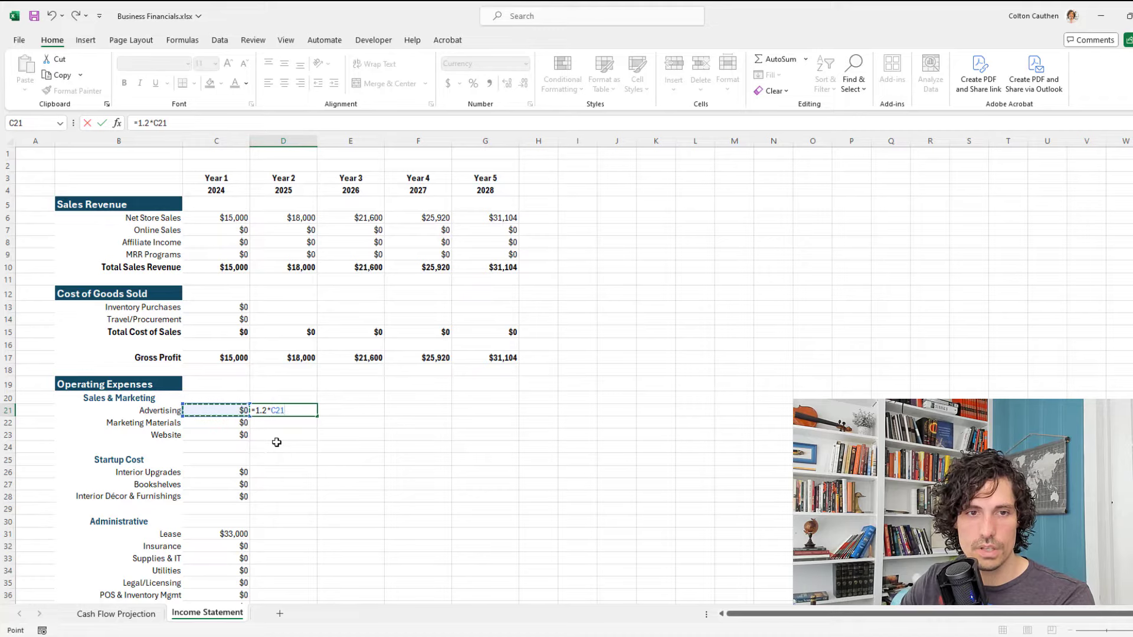
pyautogui.hotkey('ctrl', 'Return')
# Copy the Year 2 Advertising formula across to Year 3 through Year 5.
pyautogui.hotkey('ctrl', 'c')
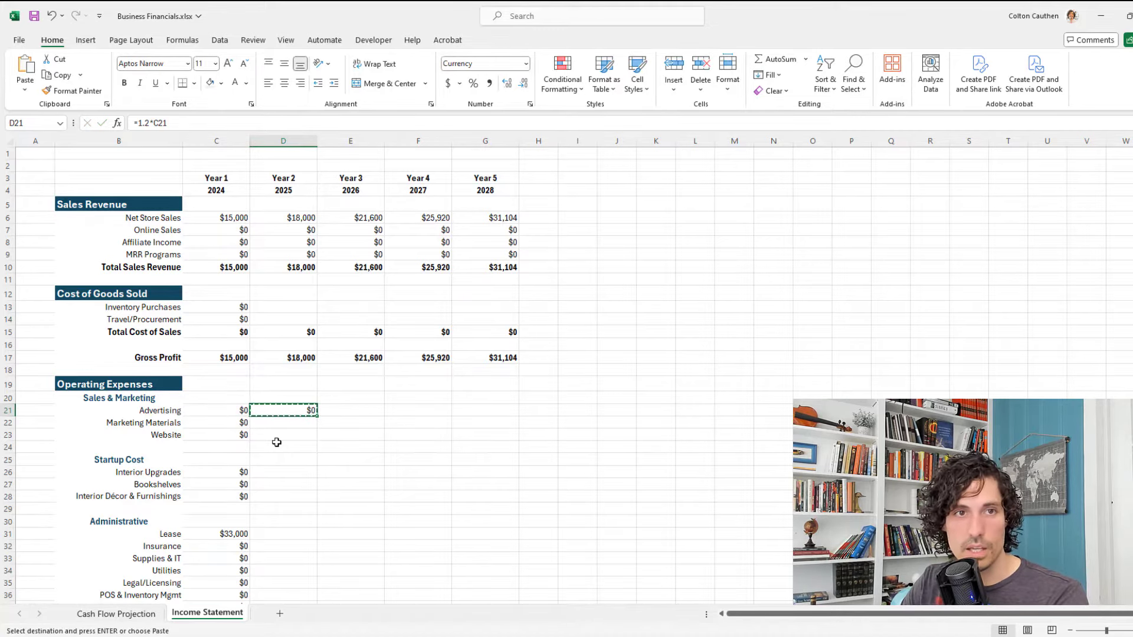
pyautogui.hotkey('shift', 'Right')
pyautogui.hotkey('shift', 'Right')
pyautogui.hotkey('shift', 'Right')
pyautogui.press('Return')
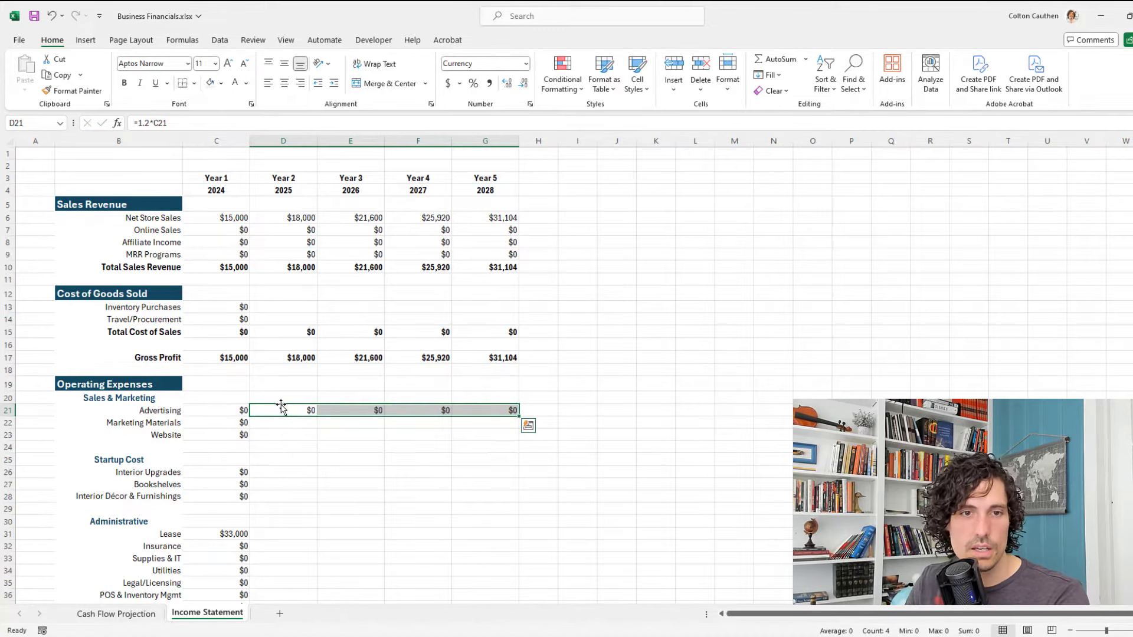
pyautogui.click(282, 411)
pyautogui.click(278, 425)
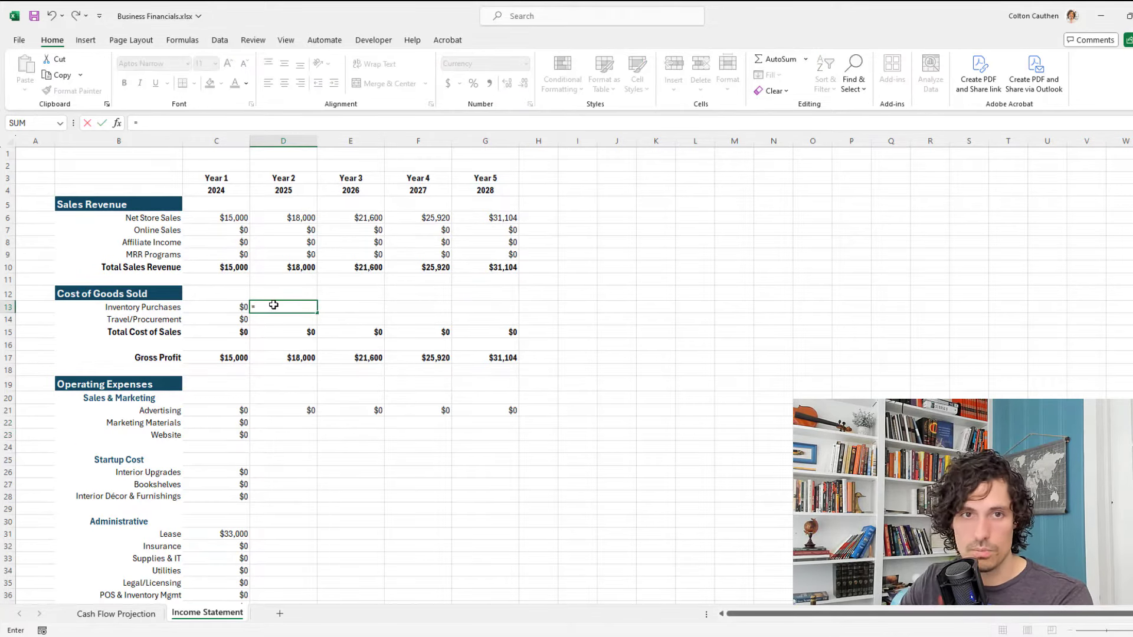
# Calculate Year 2 Inventory Purchases as 60% of that year's Total Sales Revenue, =D10*0.6.
pyautogui.press('Up')
pyautogui.press('Up')
pyautogui.press('Up')
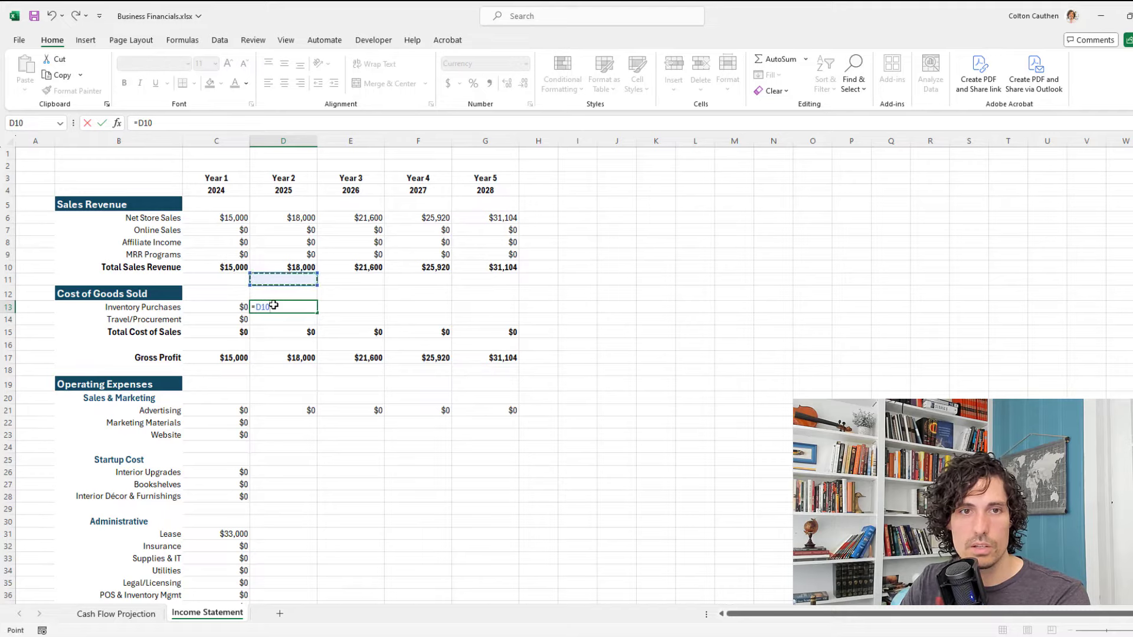
pyautogui.write('*')
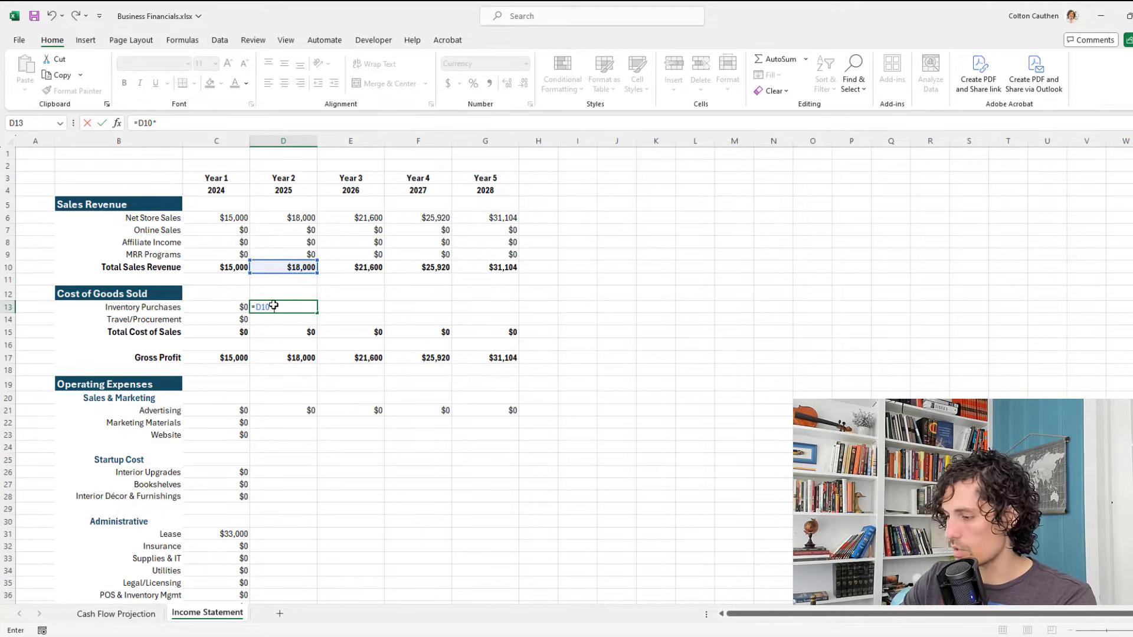
pyautogui.press('Return')
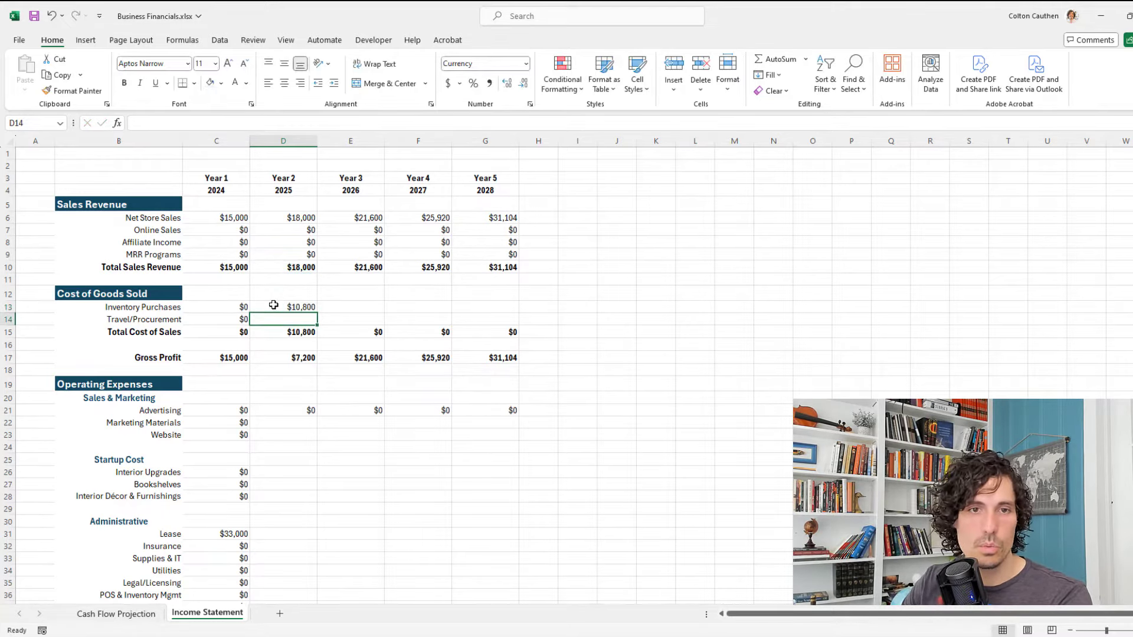
# Copy the Year 2 Inventory Purchases formula to Year 3 through Year 5 and check the original formula.
pyautogui.click(274, 305)
pyautogui.hotkey('ctrl', 'c')
pyautogui.press('Right')
pyautogui.hotkey('shift', 'Right')
pyautogui.hotkey('shift', 'Right')
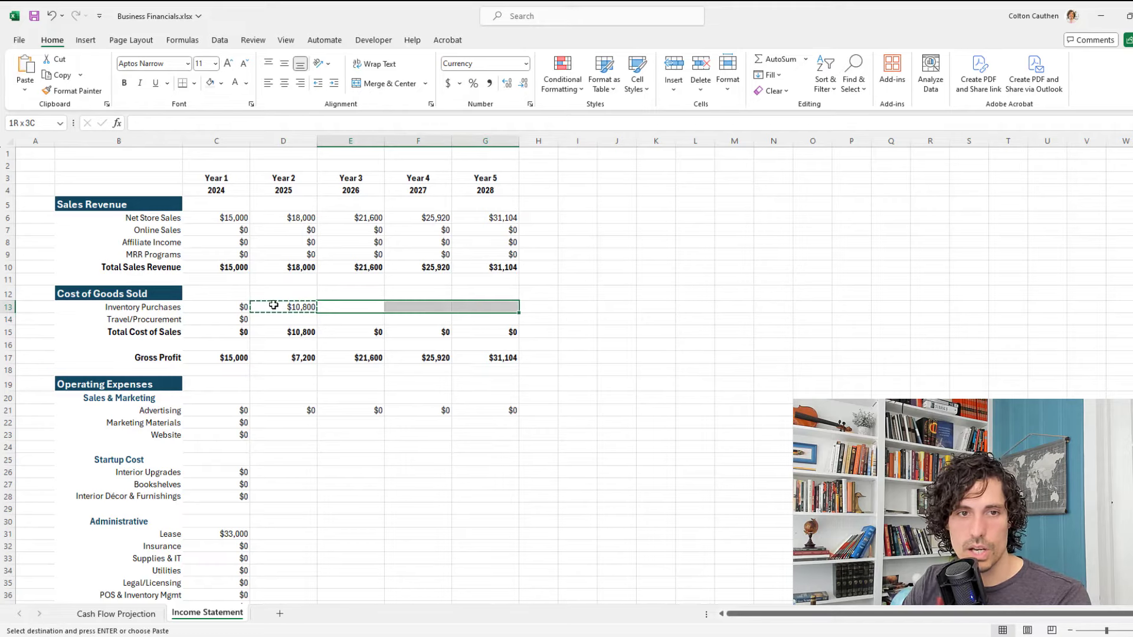
pyautogui.hotkey('ctrl', 'v')
pyautogui.press('Return')
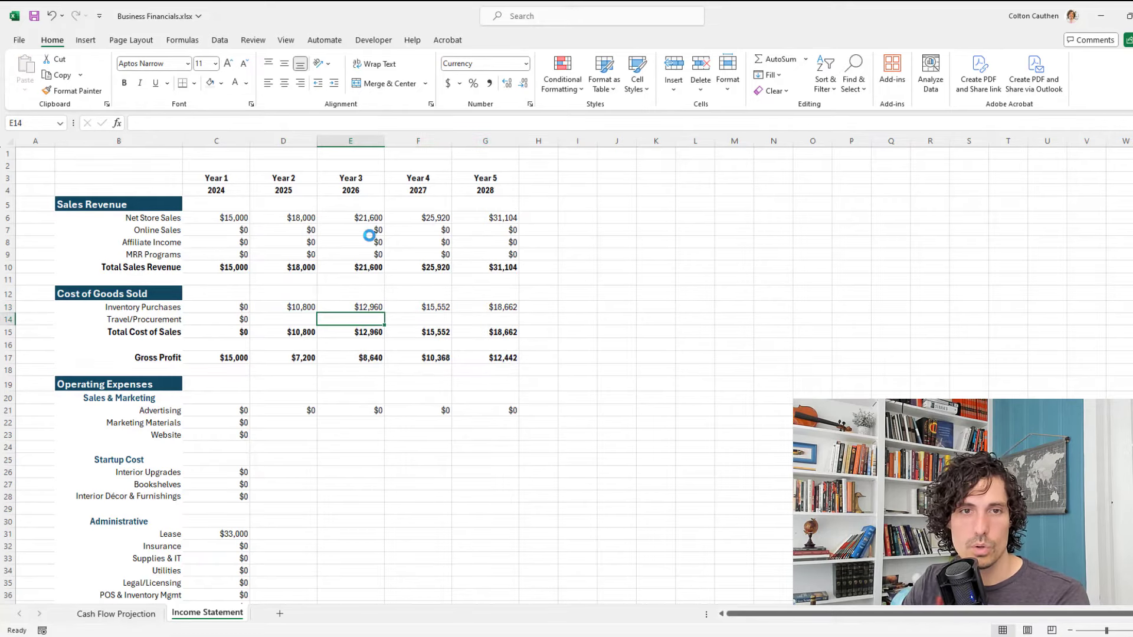
pyautogui.click(299, 304)
pyautogui.press('F2')
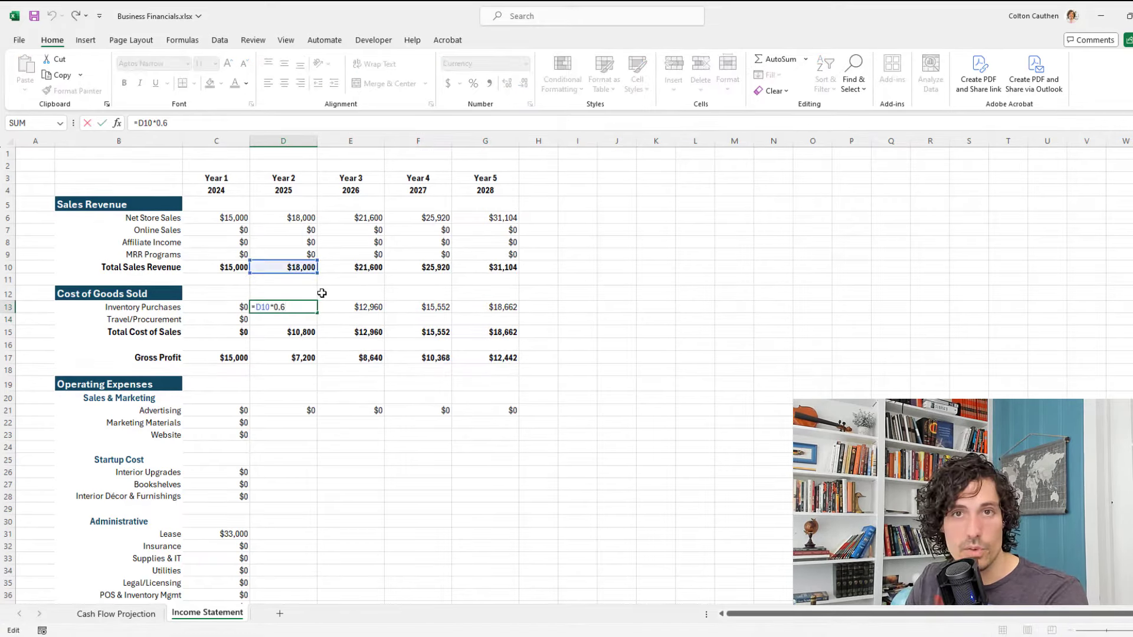
pyautogui.press('Escape')
# Fill Year 2 to Year 5 with 0 for Marketing Materials, Website and every Startup Cost and Administrative line.
pyautogui.click(328, 435)
pyautogui.scroll(-2, 345, 447)
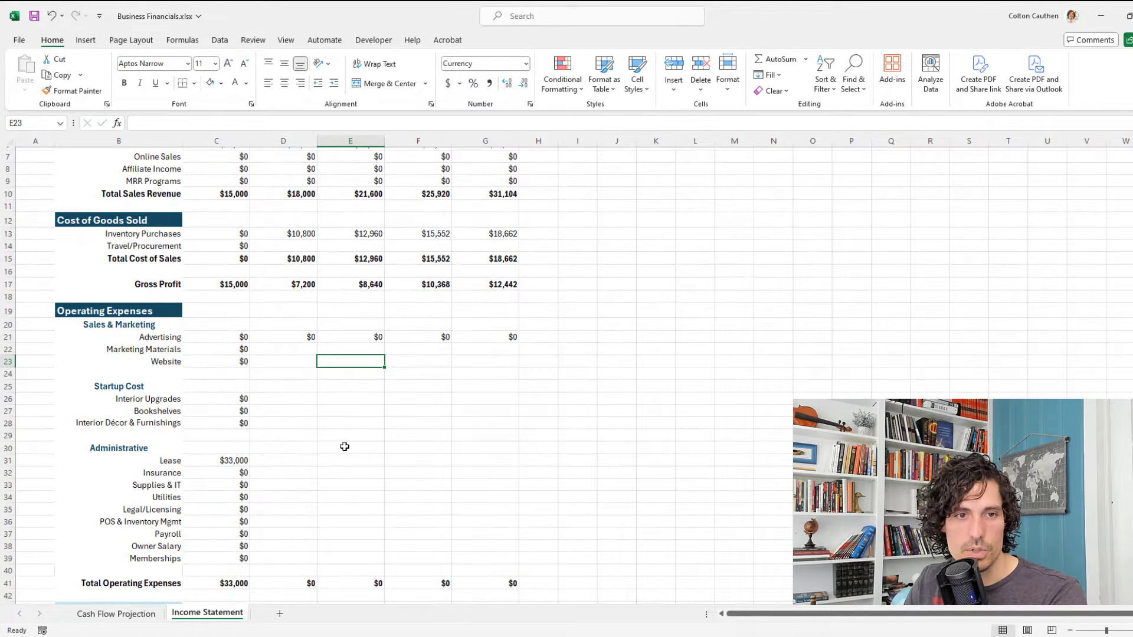
pyautogui.scroll(-2, 345, 446)
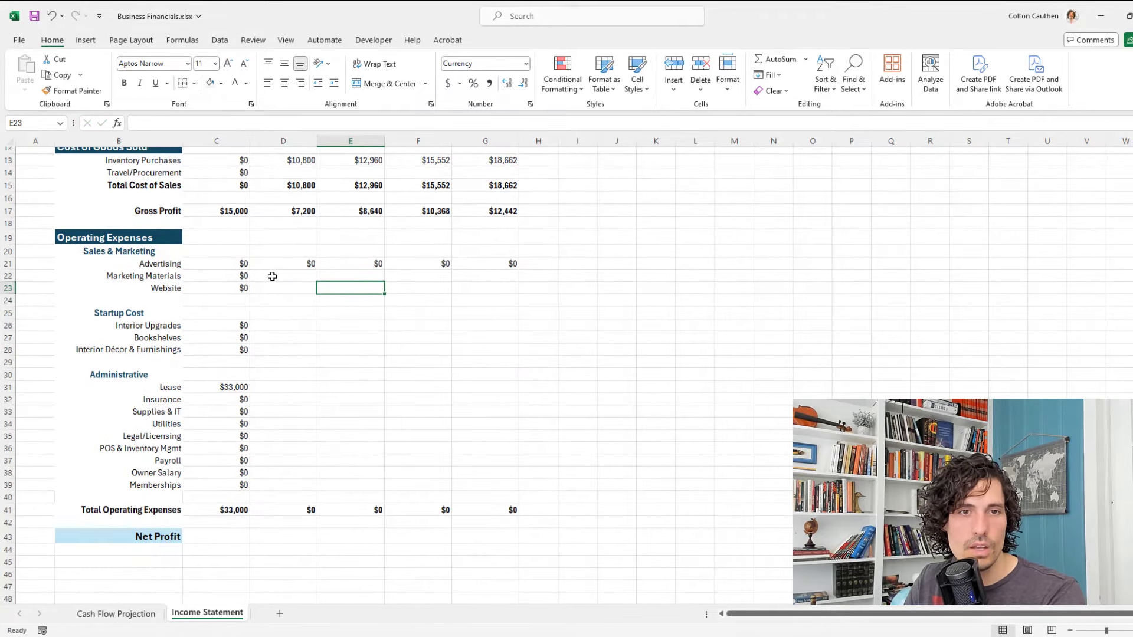
pyautogui.moveTo(272, 276); pyautogui.dragTo(490, 288)
pyautogui.moveTo(286, 324); pyautogui.dragTo(472, 346)
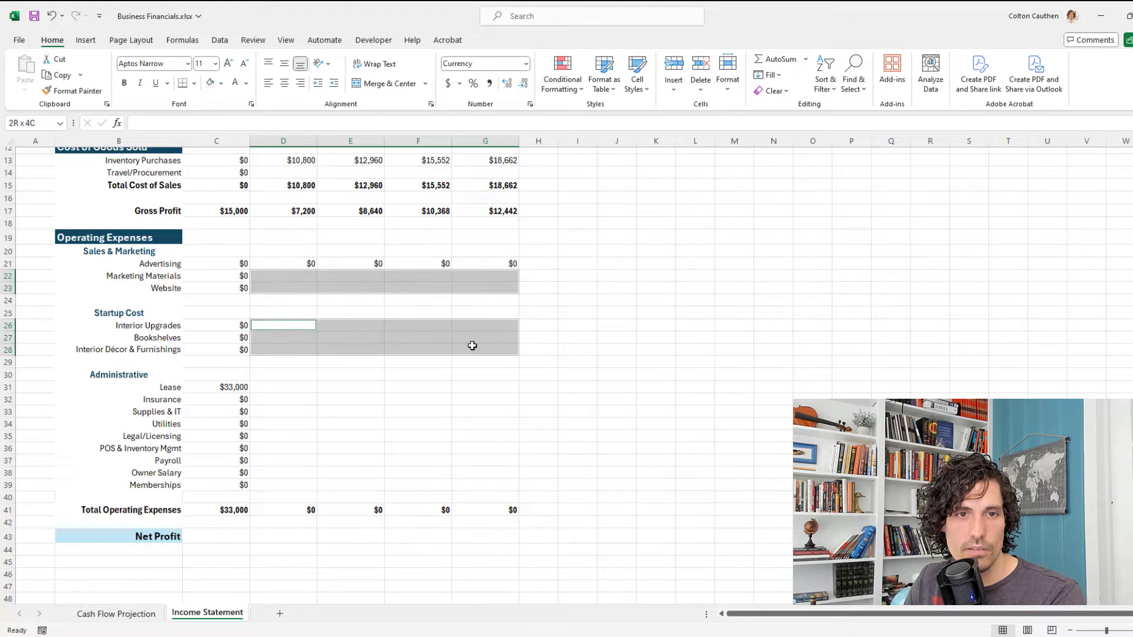
pyautogui.moveTo(298, 388); pyautogui.dragTo(505, 486)
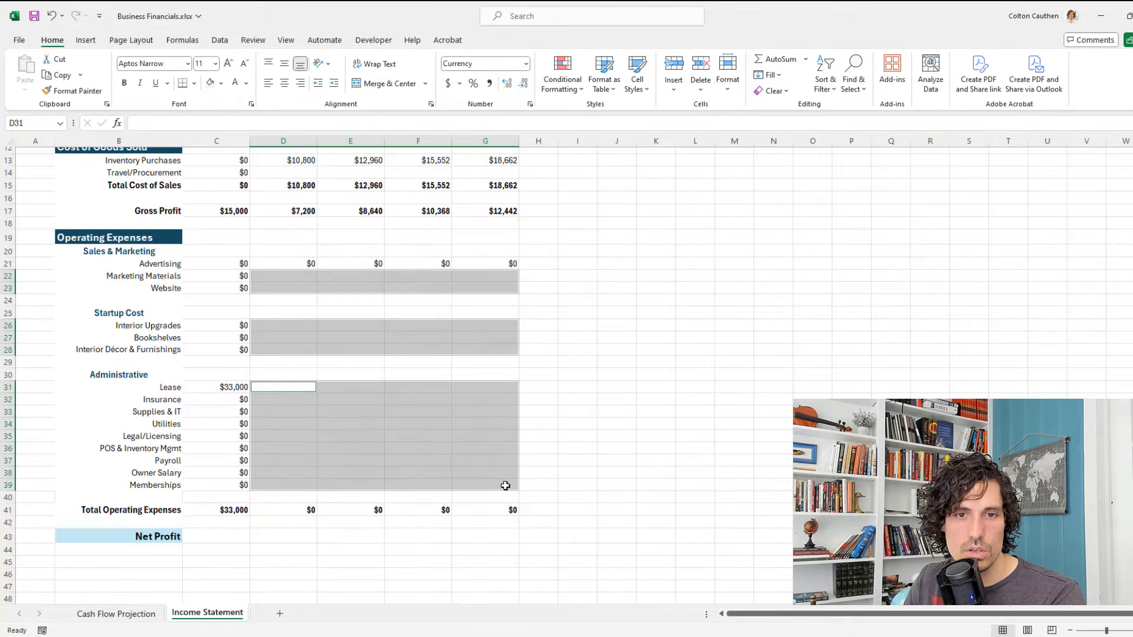
pyautogui.write('0')
pyautogui.hotkey('ctrl', 'Return')
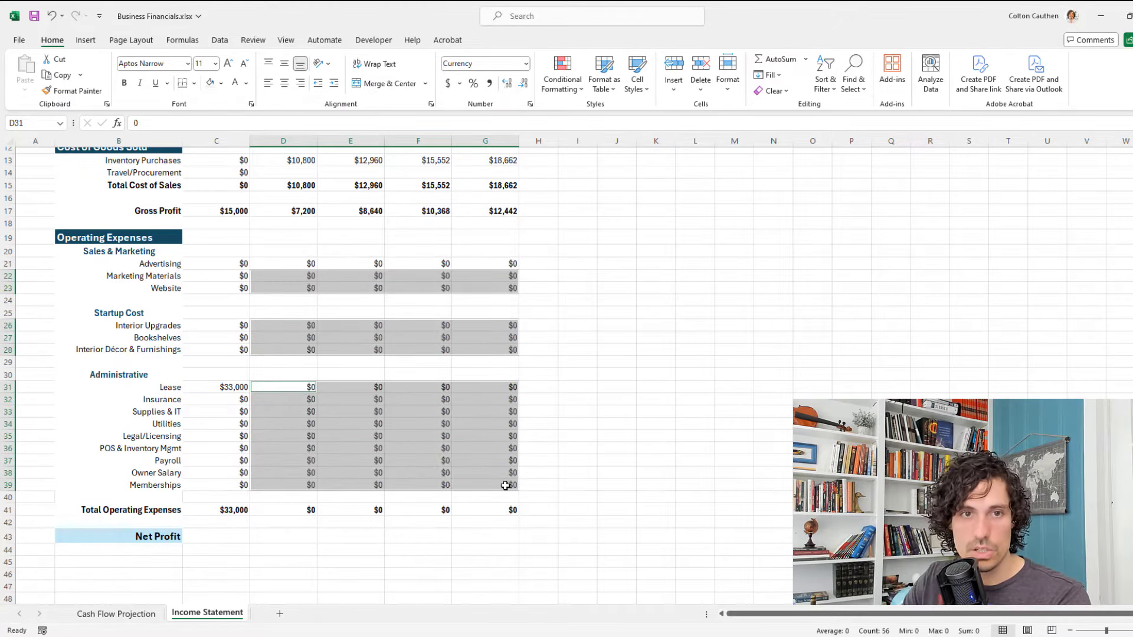
# Calculate the Year 1 Net Profit as Gross Profit minus Total Operating Expenses, =C17-C41.
pyautogui.click(348, 481)
pyautogui.click(233, 538)
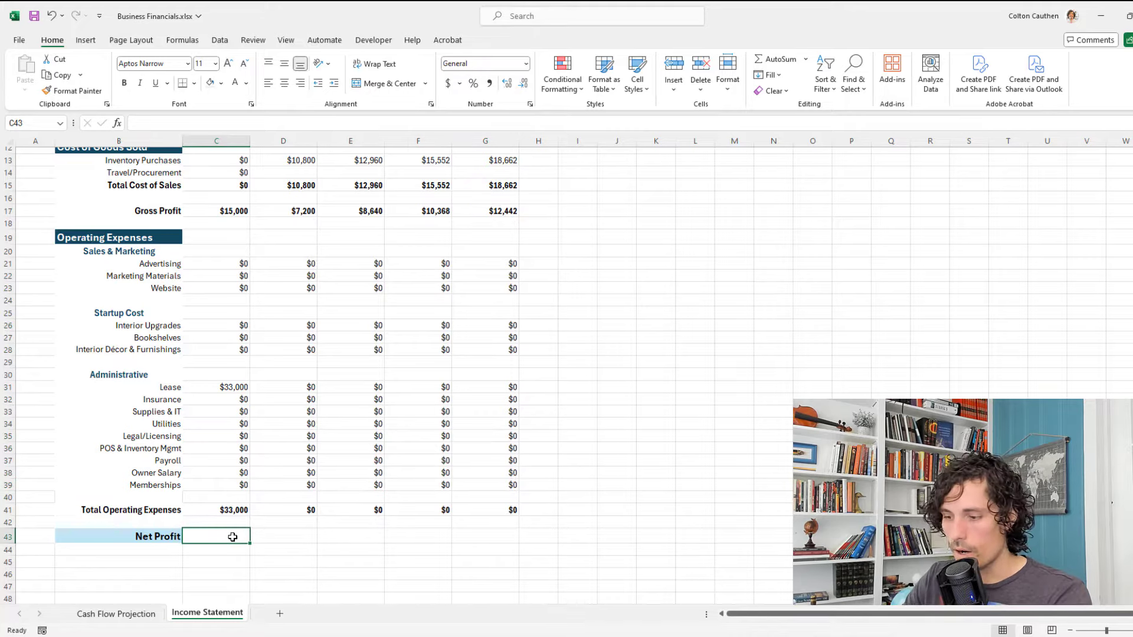
pyautogui.write('=')
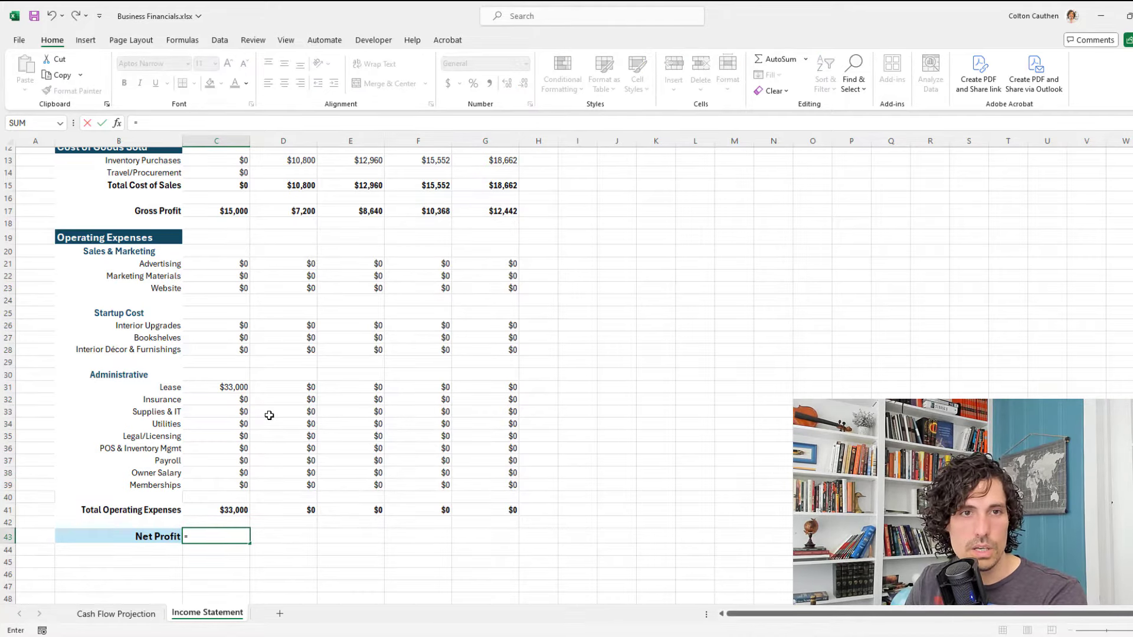
pyautogui.scroll(4, 269, 416)
pyautogui.click(237, 356)
pyautogui.write('-')
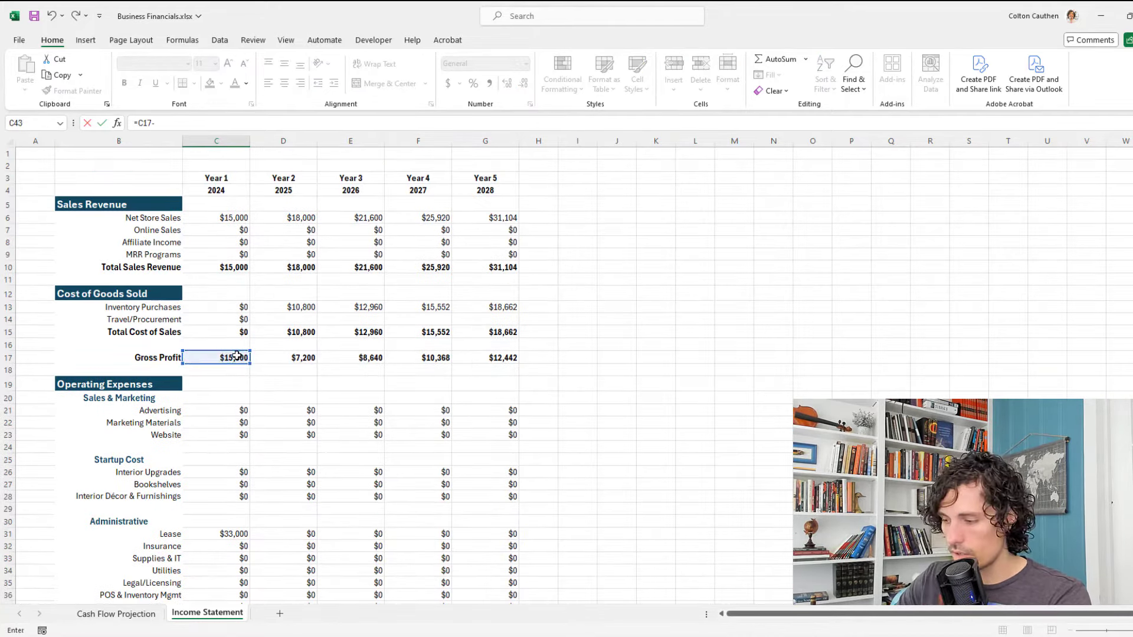
pyautogui.scroll(-3, 213, 454)
pyautogui.click(224, 552)
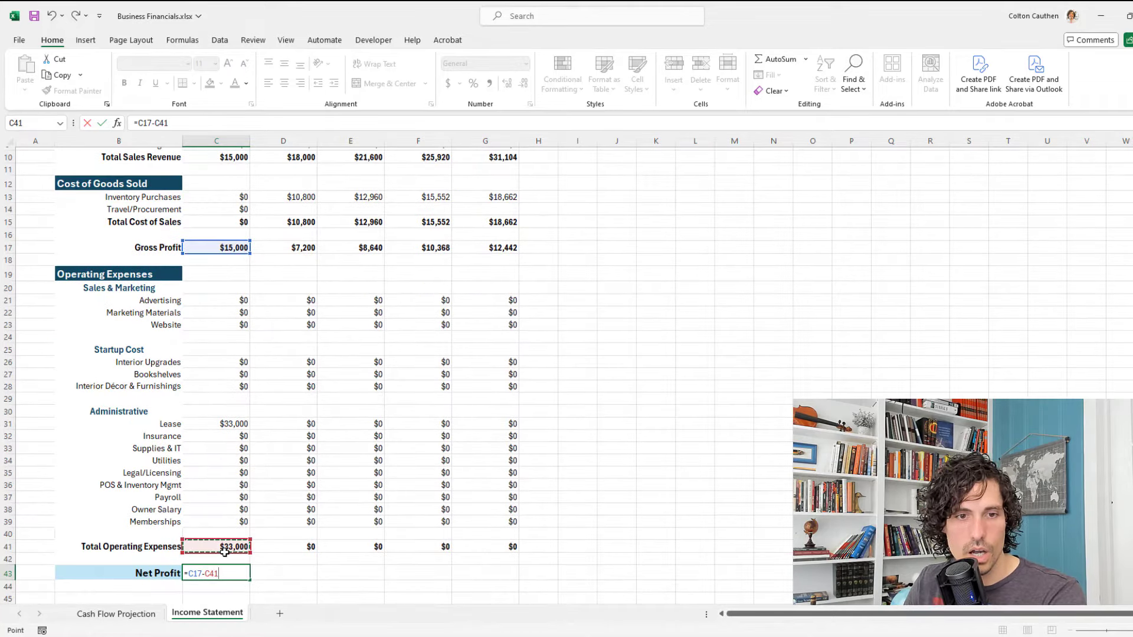
pyautogui.press('Return')
# Copy the Year 1 Net Profit formula across to Year 2 through Year 5.
pyautogui.press('Up')
pyautogui.hotkey('ctrl', 'c')
pyautogui.hotkey('shift', 'Right')
pyautogui.hotkey('shift', 'Right')
pyautogui.hotkey('shift', 'Right')
pyautogui.hotkey('shift', 'Right')
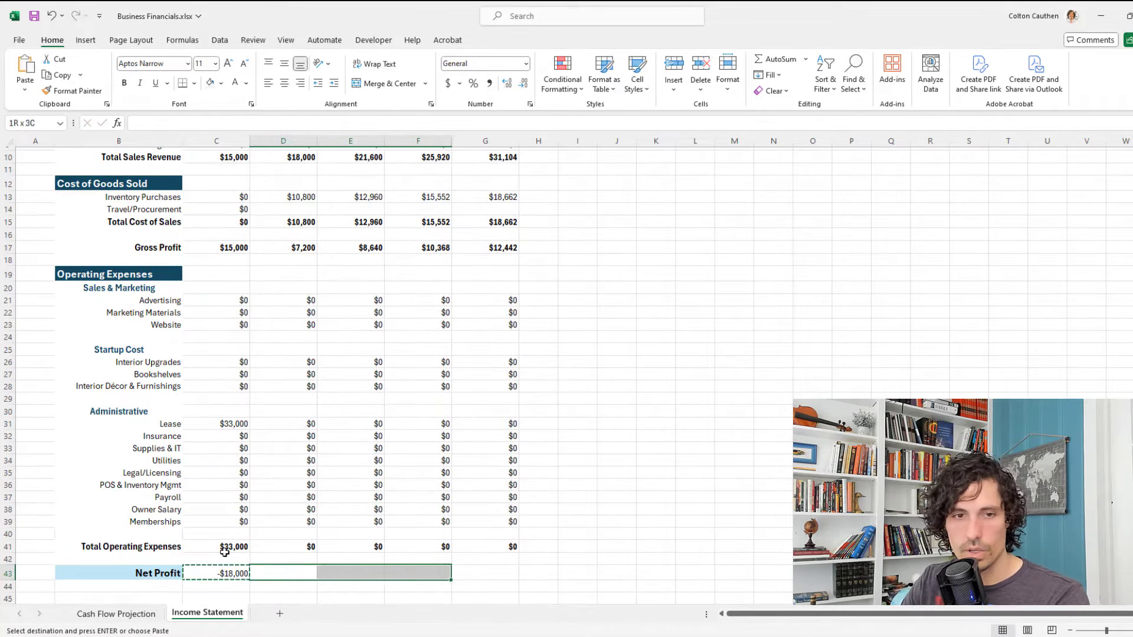
pyautogui.hotkey('ctrl', 'v')
# Apply copied formatting to the Year 1 to Year 5 Net Profit figures: bold, size 14, light blue fill and two-decimal currency.
pyautogui.hotkey('alt', 'Tab')
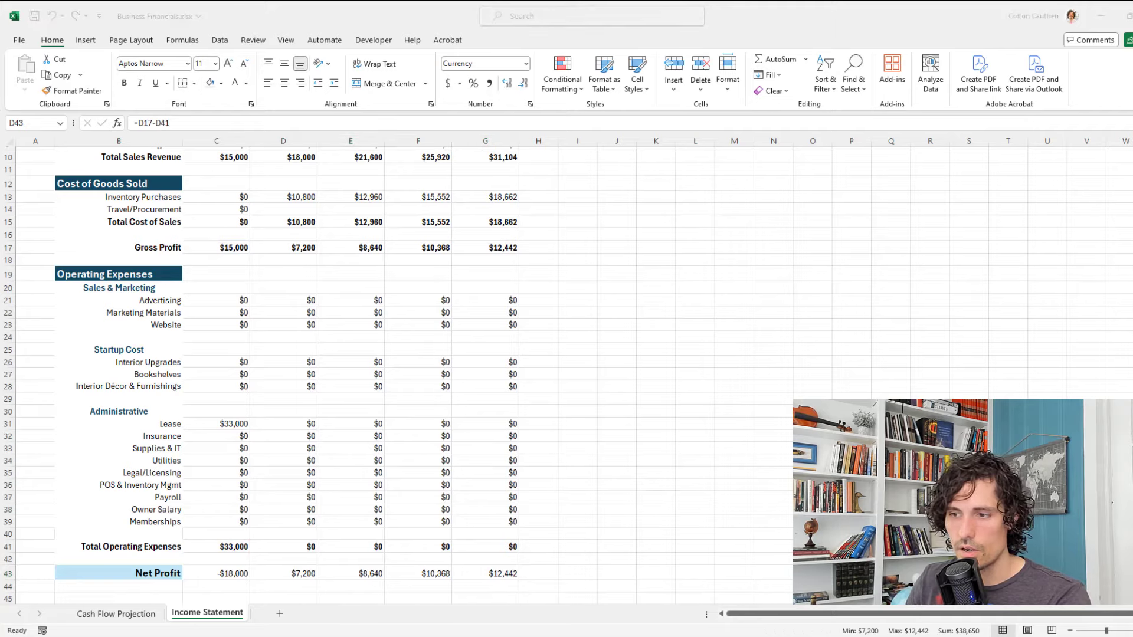
pyautogui.hotkey('alt', 'Tab')
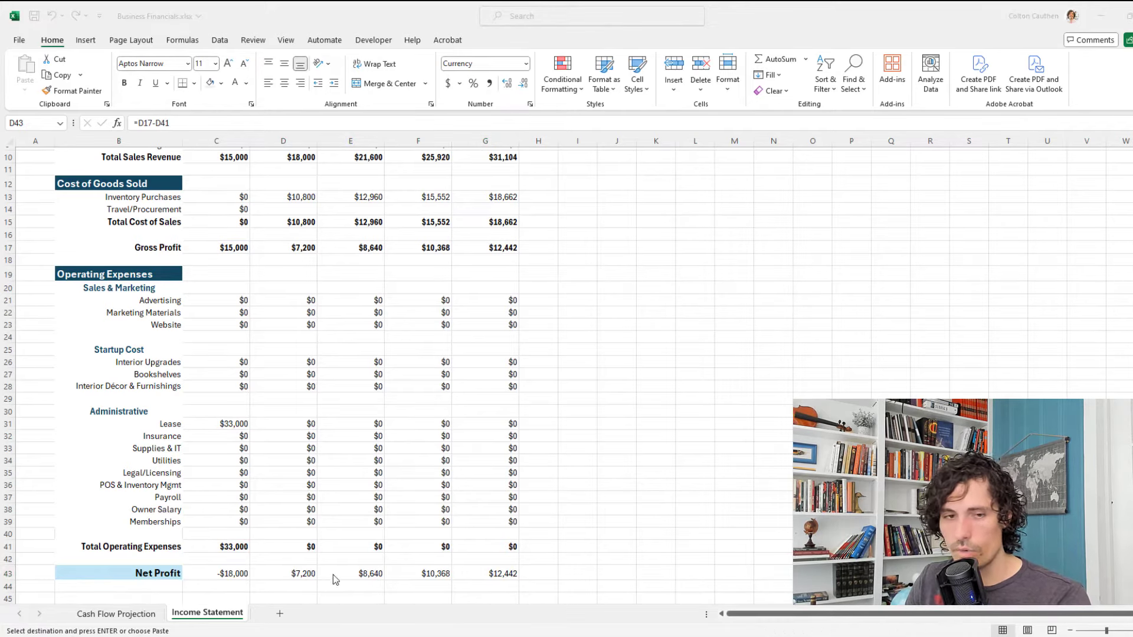
pyautogui.moveTo(224, 574); pyautogui.dragTo(490, 571)
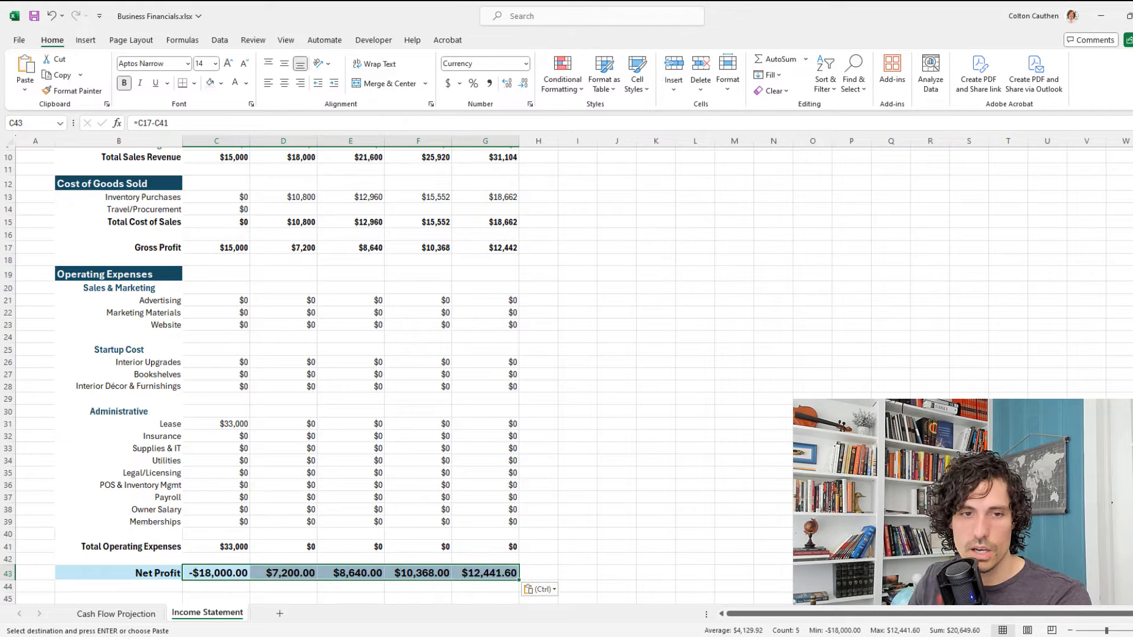
# Paste copied formatting with light grey shading and two-decimal currency onto the Year 1 to Year 5 Sales & Marketing figures.
pyautogui.hotkey('alt', 'Tab')
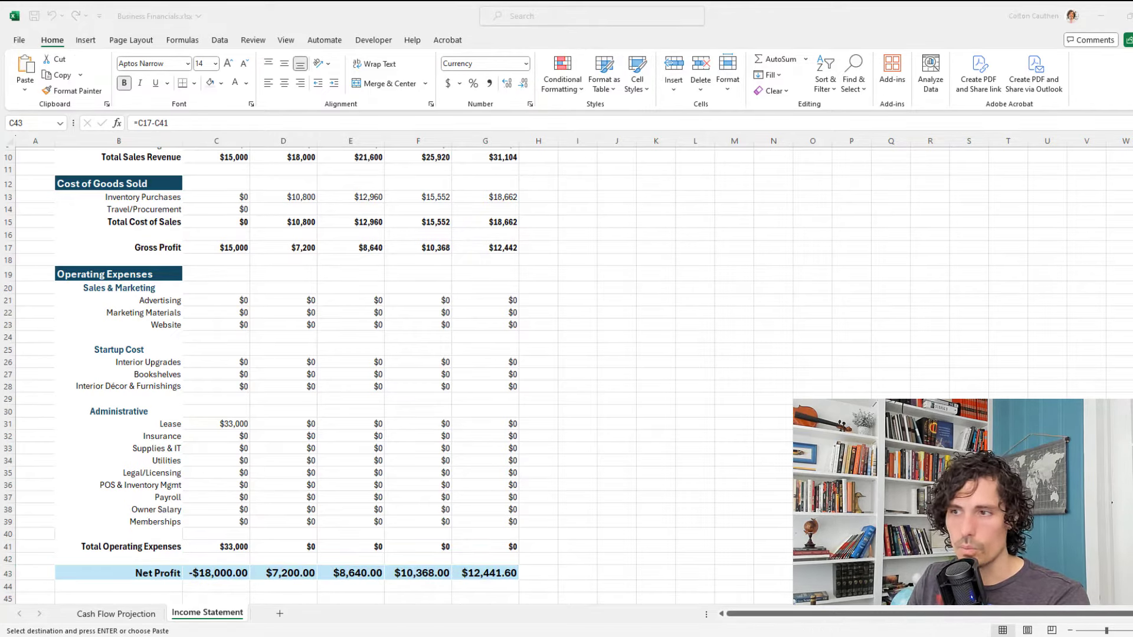
pyautogui.hotkey('alt', 'Tab')
pyautogui.moveTo(242, 302); pyautogui.dragTo(499, 322)
pyautogui.hotkey('alt', 'e')
pyautogui.press('s')
pyautogui.press('t')
pyautogui.press('Return')
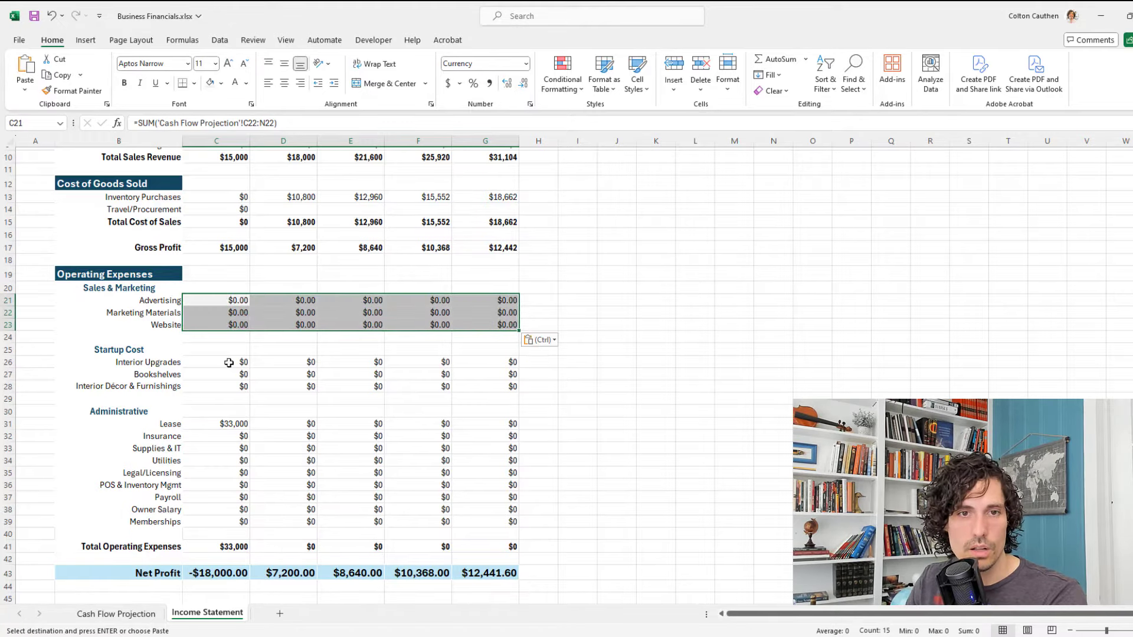
# Paste the same shaded two-decimal currency formatting onto the Year 1 to Year 5 Startup Cost figures.
pyautogui.moveTo(228, 362); pyautogui.dragTo(499, 387)
pyautogui.hotkey('alt', 'e')
pyautogui.press('s')
pyautogui.press('t')
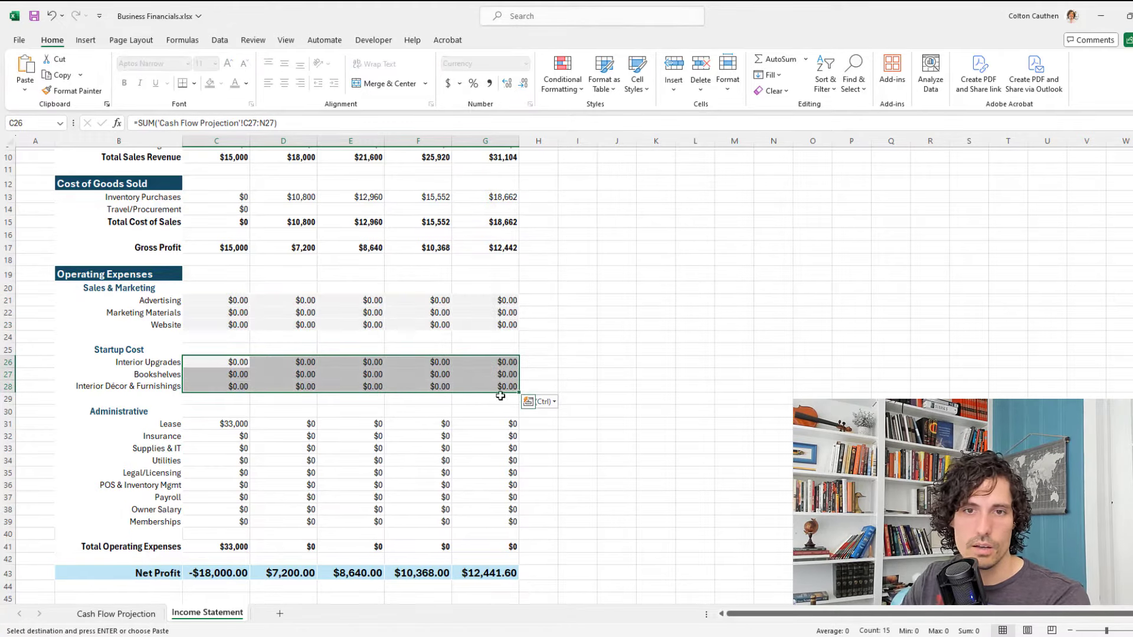
pyautogui.press('Return')
# Paste the same formatting only onto the Year 1 to Year 5 Administrative figures, from Lease to Memberships.
pyautogui.moveTo(219, 423); pyautogui.dragTo(474, 523)
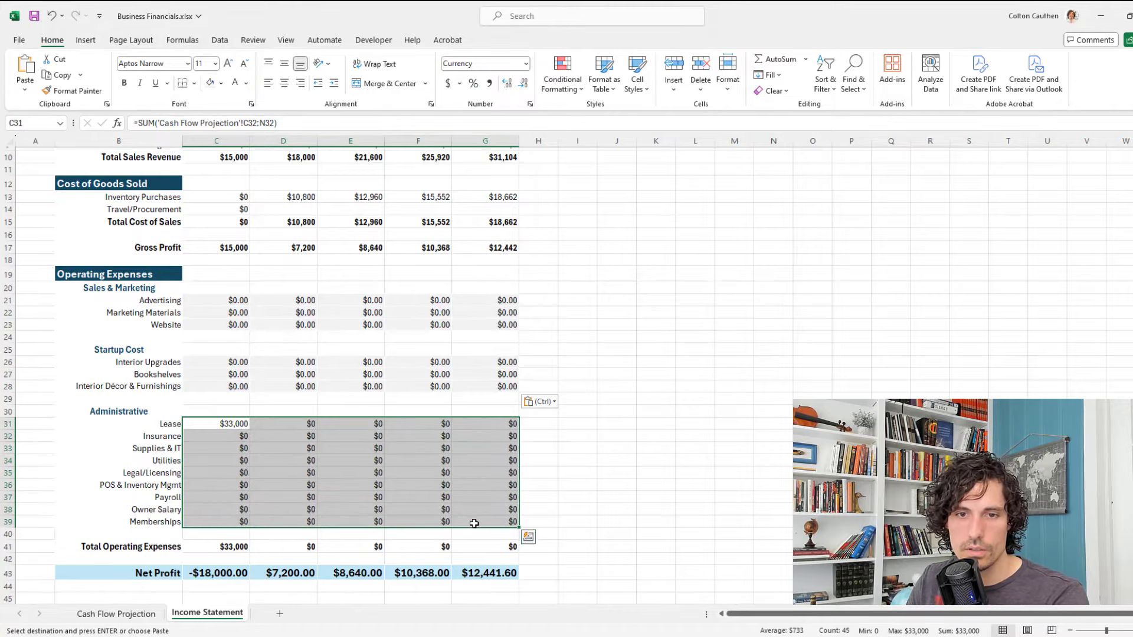
pyautogui.hotkey('alt', 'e')
pyautogui.press('s')
pyautogui.press('t')
pyautogui.press('Return')
# Paste the same formatting onto the Year 1 to Year 5 cells of Inventory Purchases and Travel/Procurement.
pyautogui.scroll(3, 440, 325)
pyautogui.moveTo(220, 293); pyautogui.dragTo(479, 317)
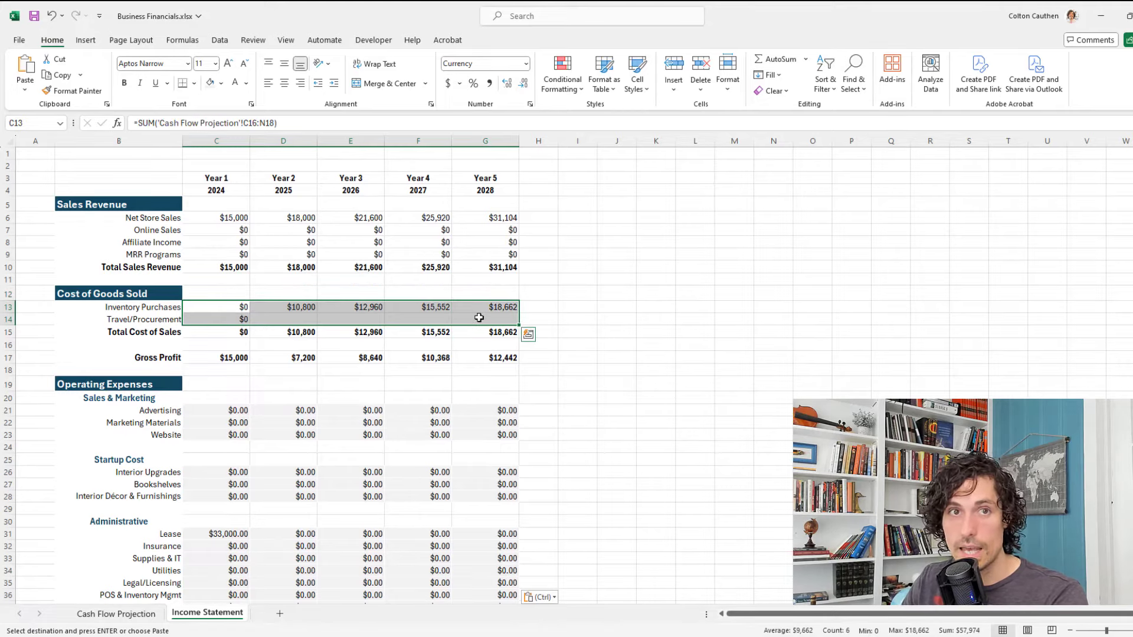
pyautogui.hotkey('alt', 'e')
pyautogui.press('s')
pyautogui.press('t')
pyautogui.press('Return')
# Paste the same formatting only onto the Year 1 to Year 5 Sales Revenue figures, from Net Store Sales to MRR Programs.
pyautogui.moveTo(235, 218); pyautogui.dragTo(422, 256)
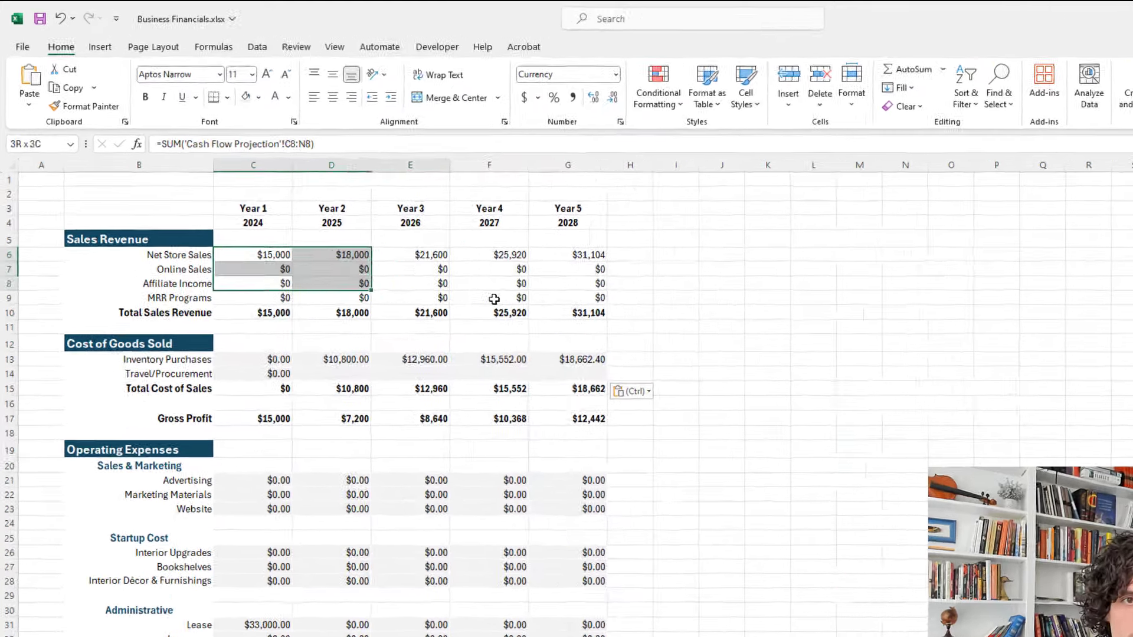
pyautogui.moveTo(494, 299); pyautogui.dragTo(584, 299)
pyautogui.click(30, 105)
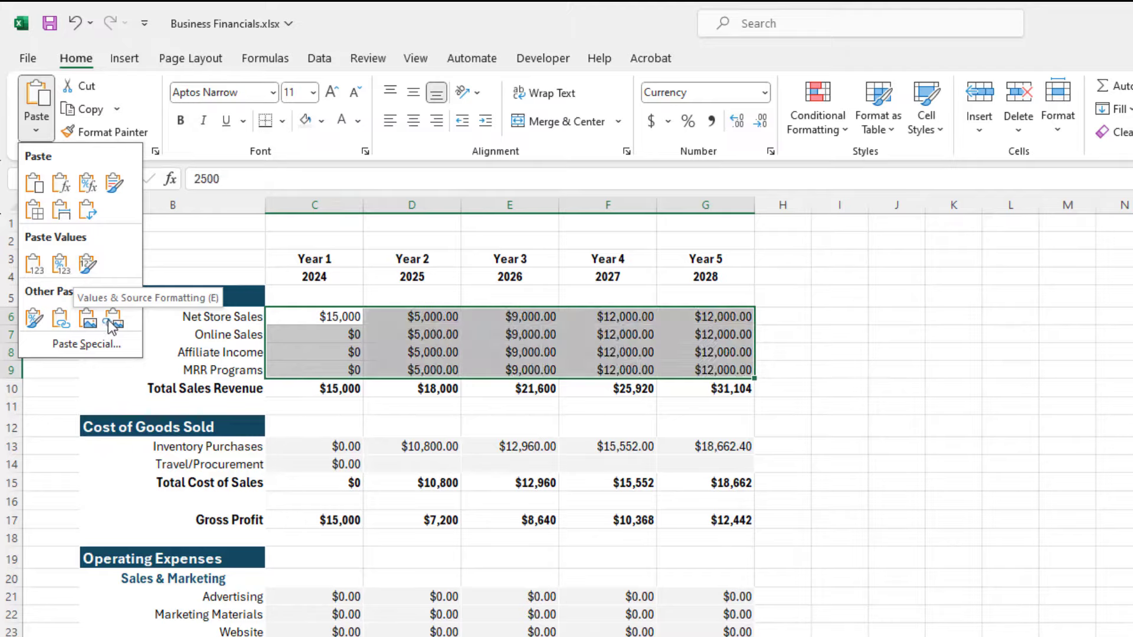
pyautogui.click(34, 318)
# Apply bold, shaded two-decimal currency formatting to the Year 1 to Year 5 Total Sales Revenue, Total Cost of Sales and Gross Profit figures.
pyautogui.click(510, 482)
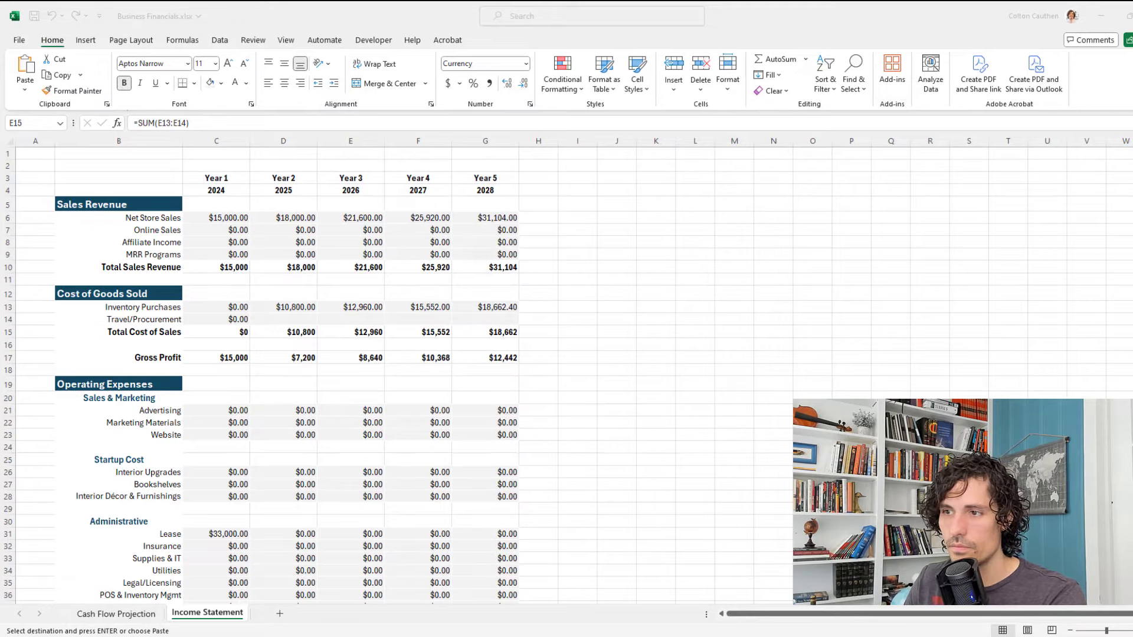
pyautogui.scroll(-5, 331, 277)
pyautogui.scroll(5, 330, 278)
pyautogui.press('Escape')
# Freeze the panes at cell C5 to keep the year headings and row labels in view, and test the freeze.
pyautogui.click(203, 208)
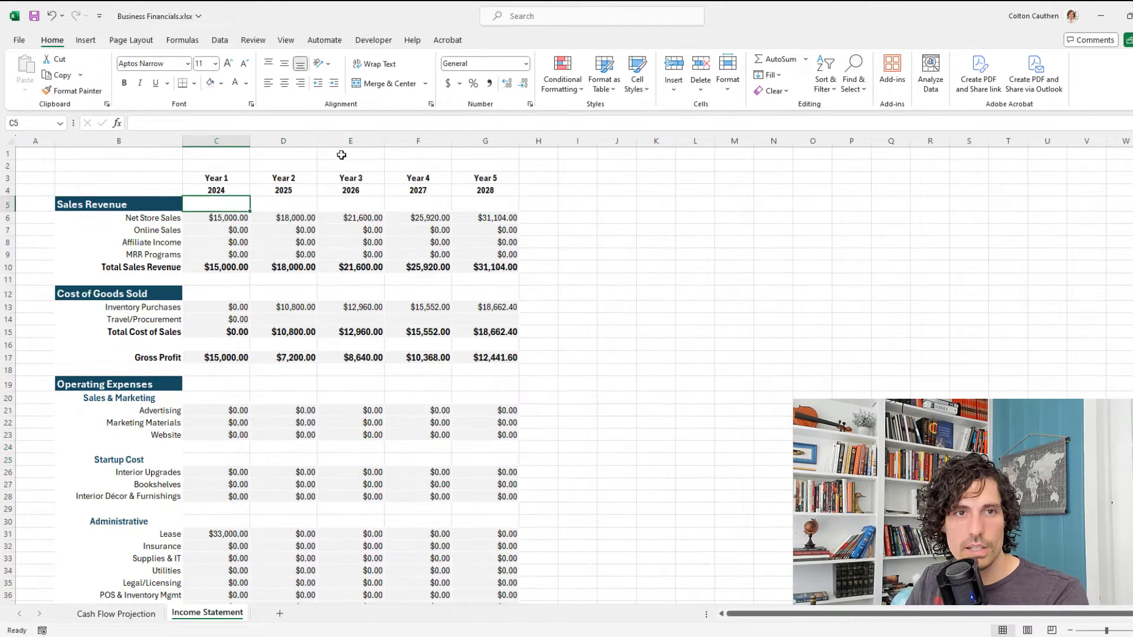
pyautogui.scroll(-5, 307, 254)
pyautogui.scroll(4, 289, 301)
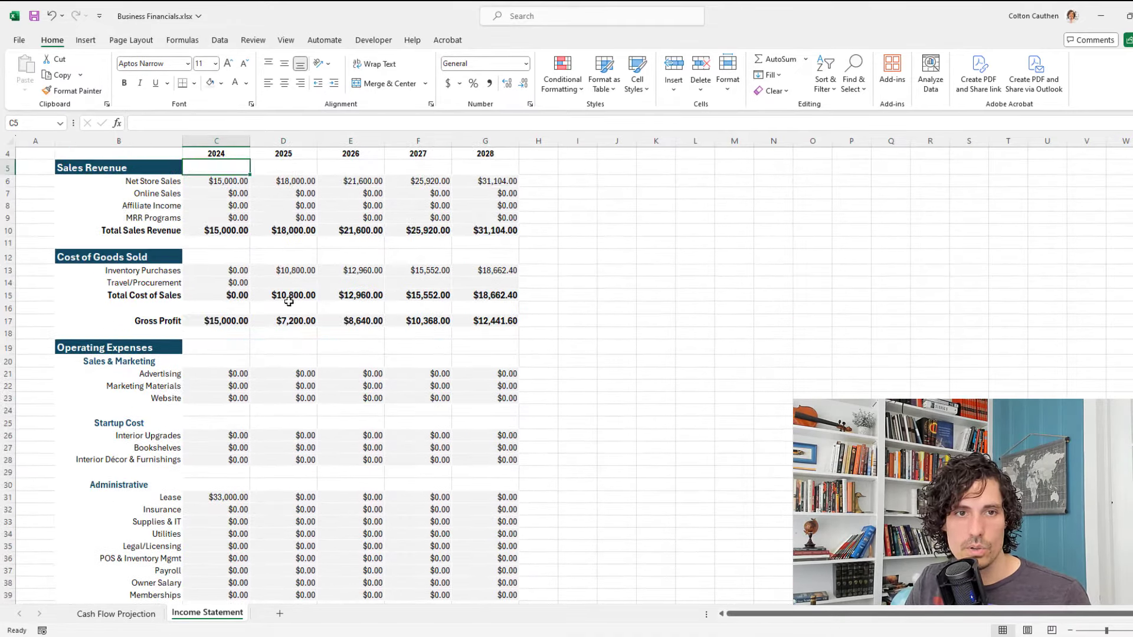
pyautogui.scroll(1, 295, 311)
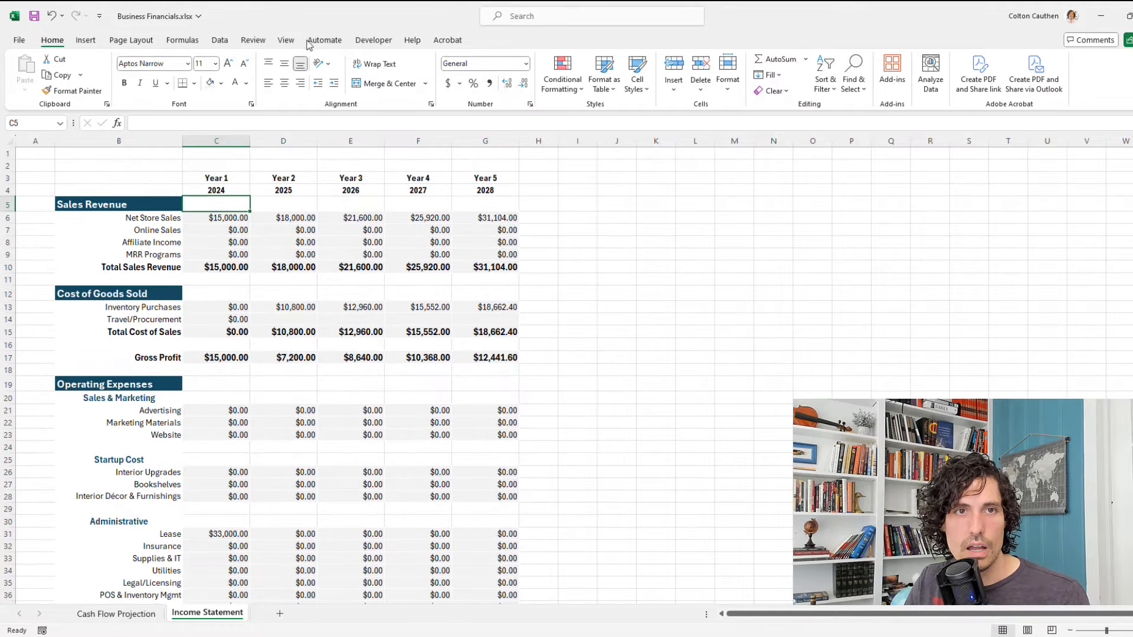
pyautogui.click(286, 40)
pyautogui.click(634, 80)
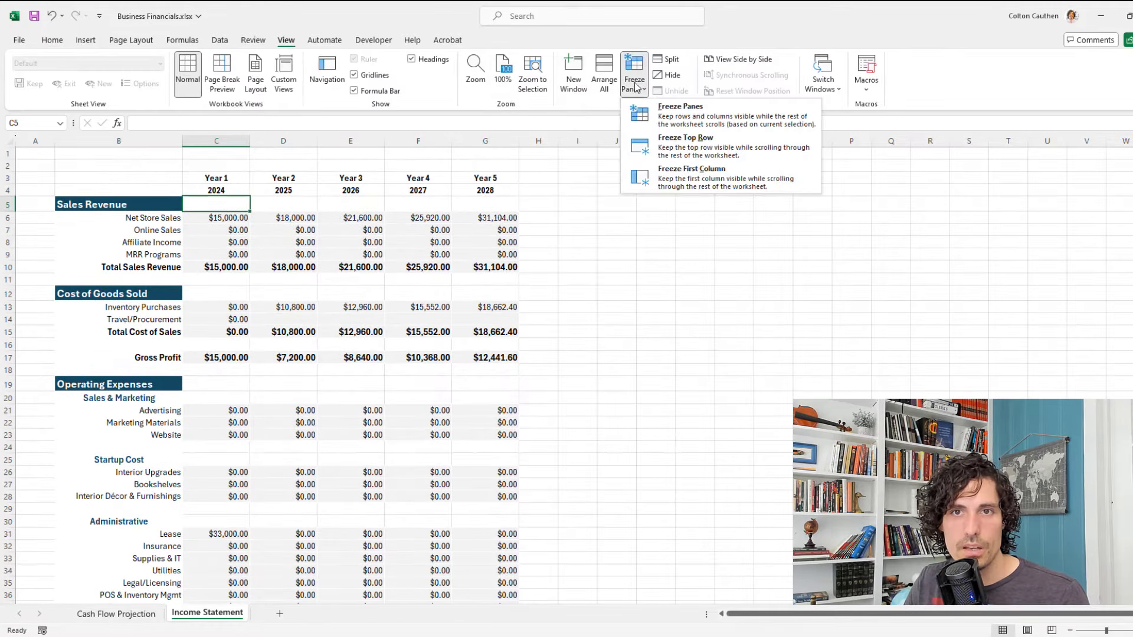
pyautogui.click(697, 116)
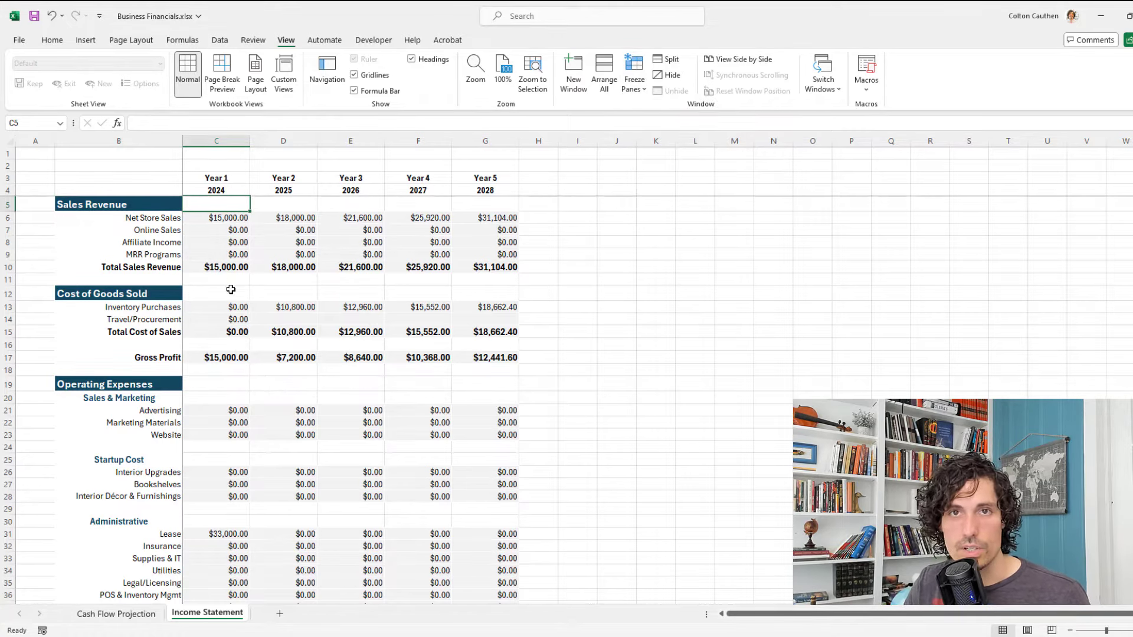
pyautogui.scroll(-3, 232, 285)
pyautogui.scroll(3, 256, 331)
pyautogui.scroll(-3, 257, 339)
pyautogui.scroll(3, 258, 339)
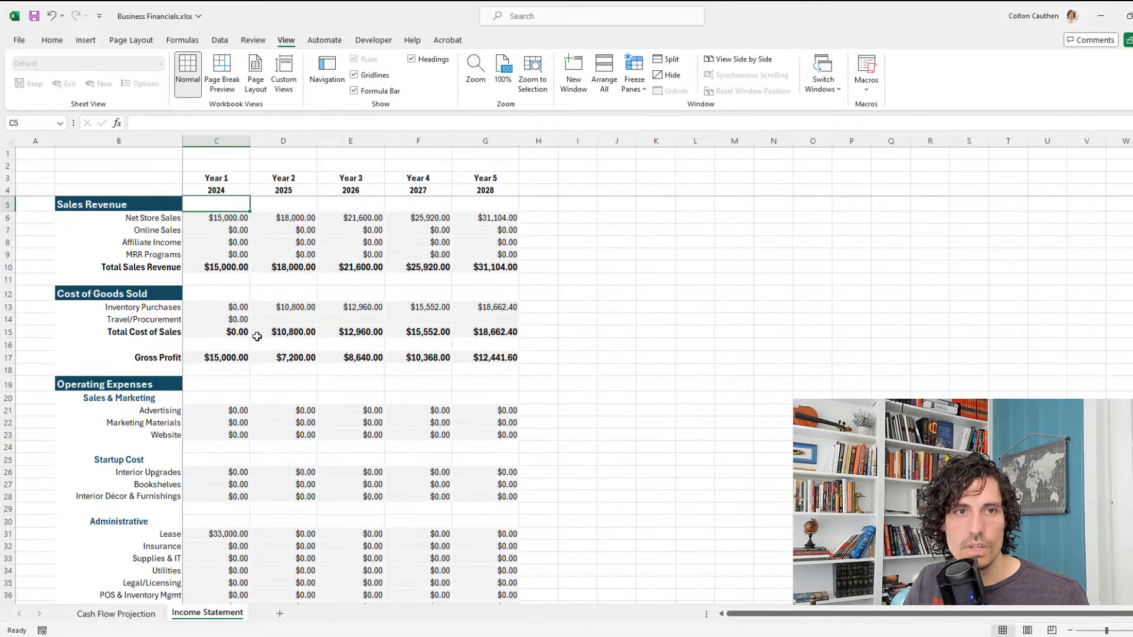
# In the Cash Flow Projection, set Net Store Sales to 210000 for Oct 24 and 56235 for Nov 24.
pyautogui.click(116, 613)
pyautogui.scroll(3, 345, 353)
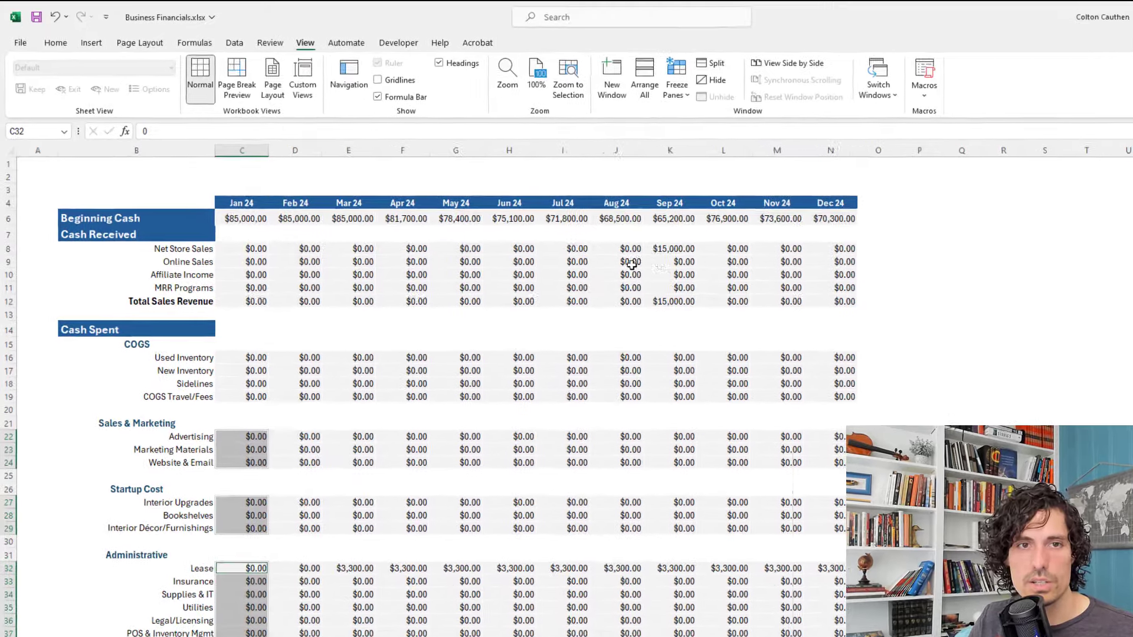
pyautogui.click(686, 232)
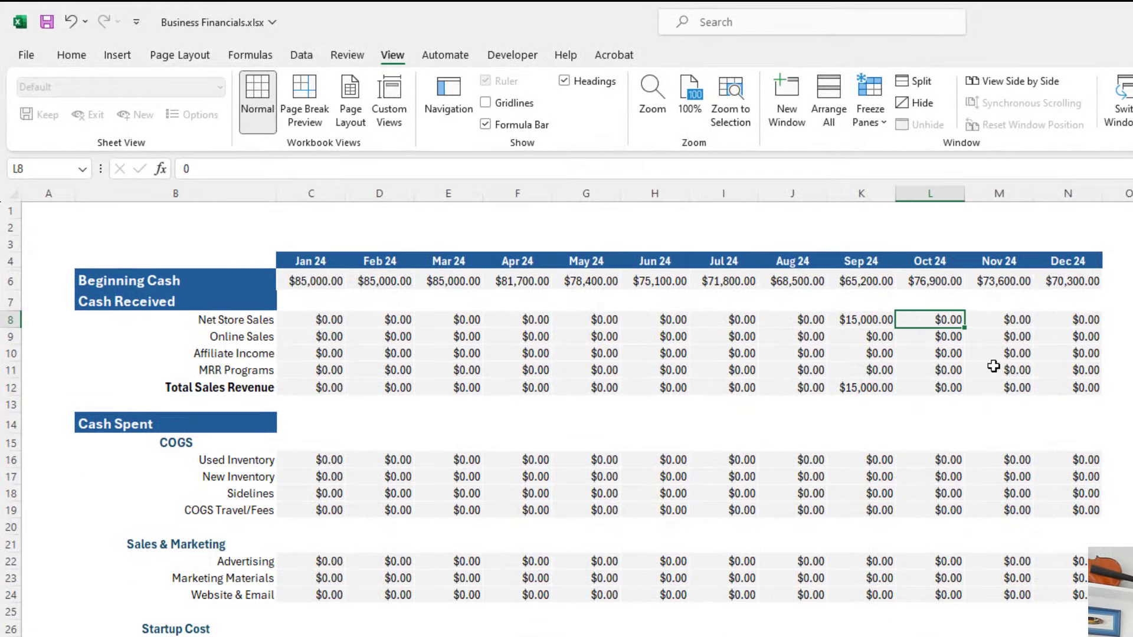
pyautogui.write('2000')
pyautogui.press('Return')
pyautogui.press('Up')
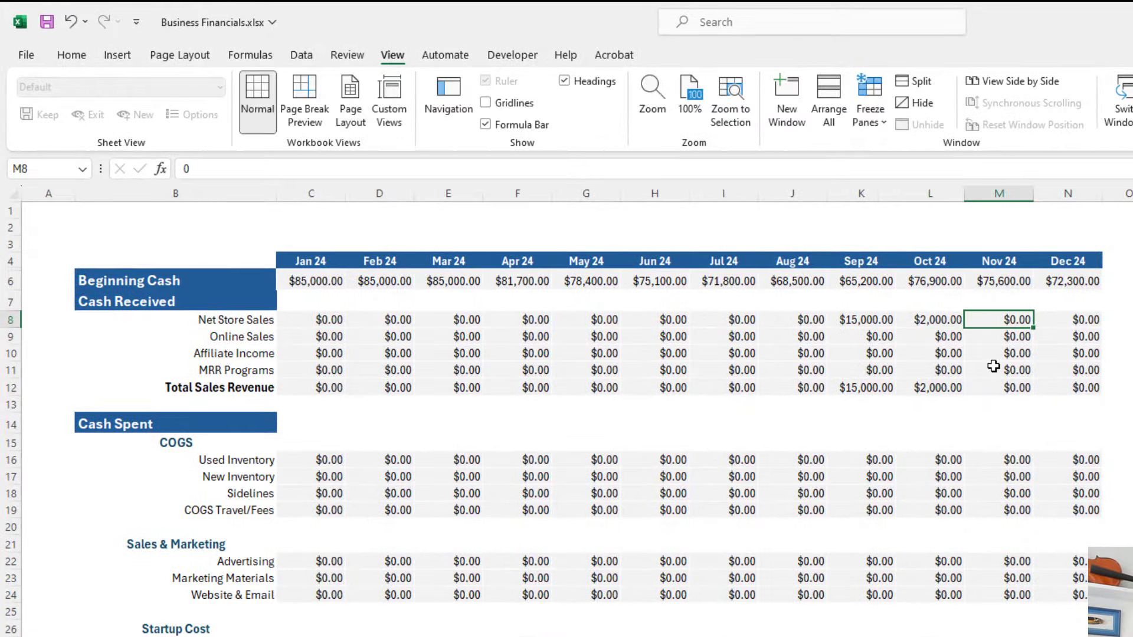
pyautogui.write('210000')
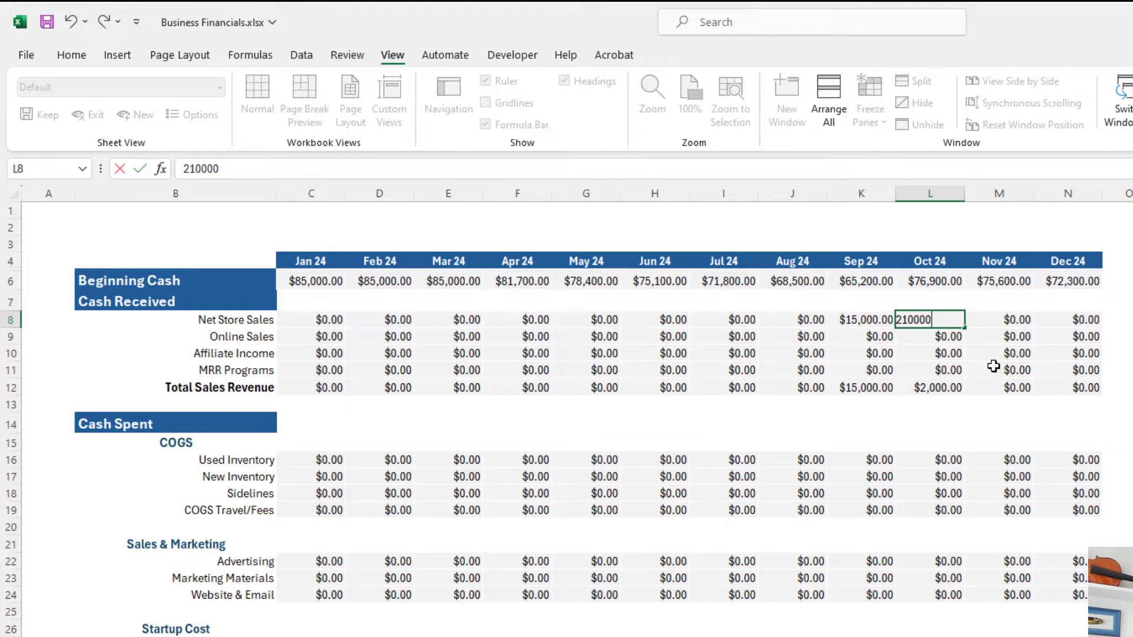
pyautogui.press('Tab')
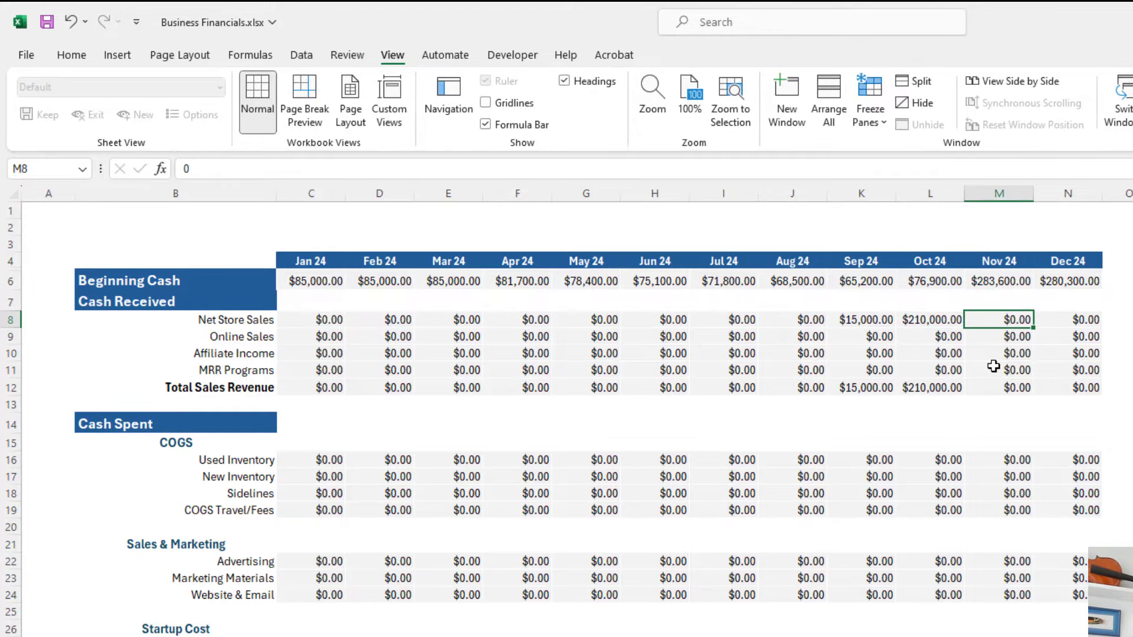
pyautogui.write('56235')
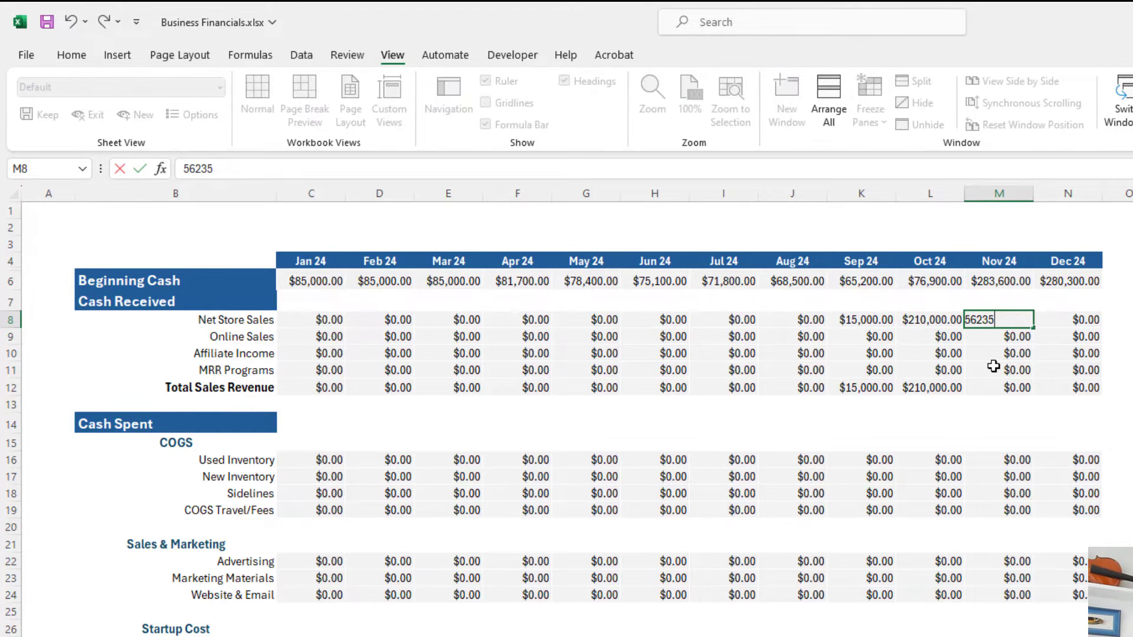
pyautogui.press('Return')
# Return to the Income Statement and check the Year 1 Net Store Sales figure and its formula.
pyautogui.click(331, 636)
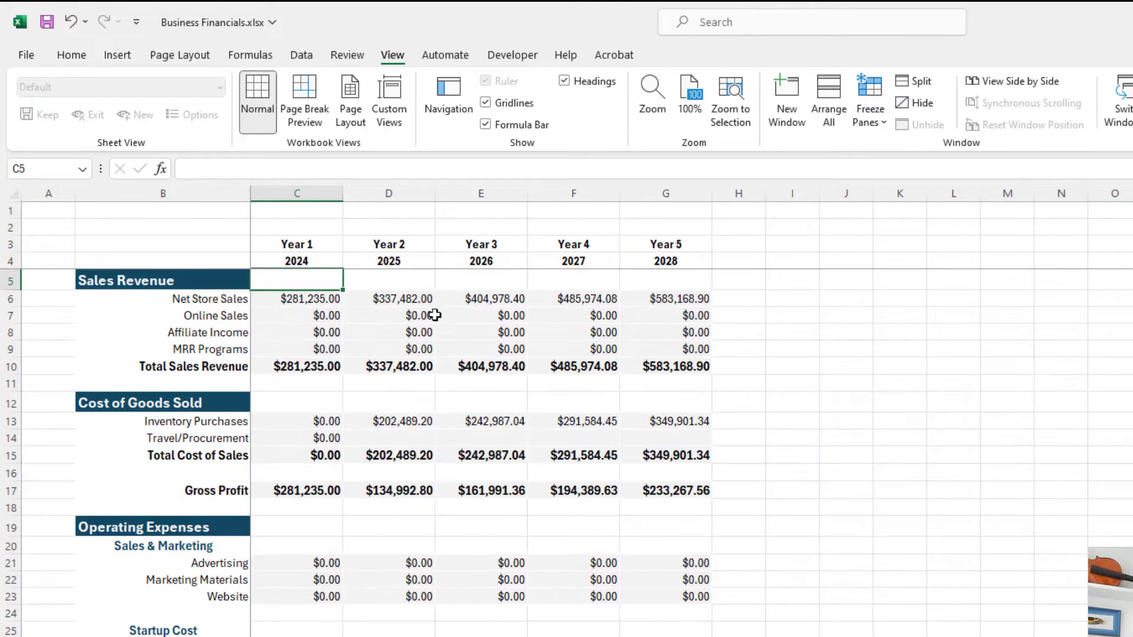
pyautogui.click(304, 299)
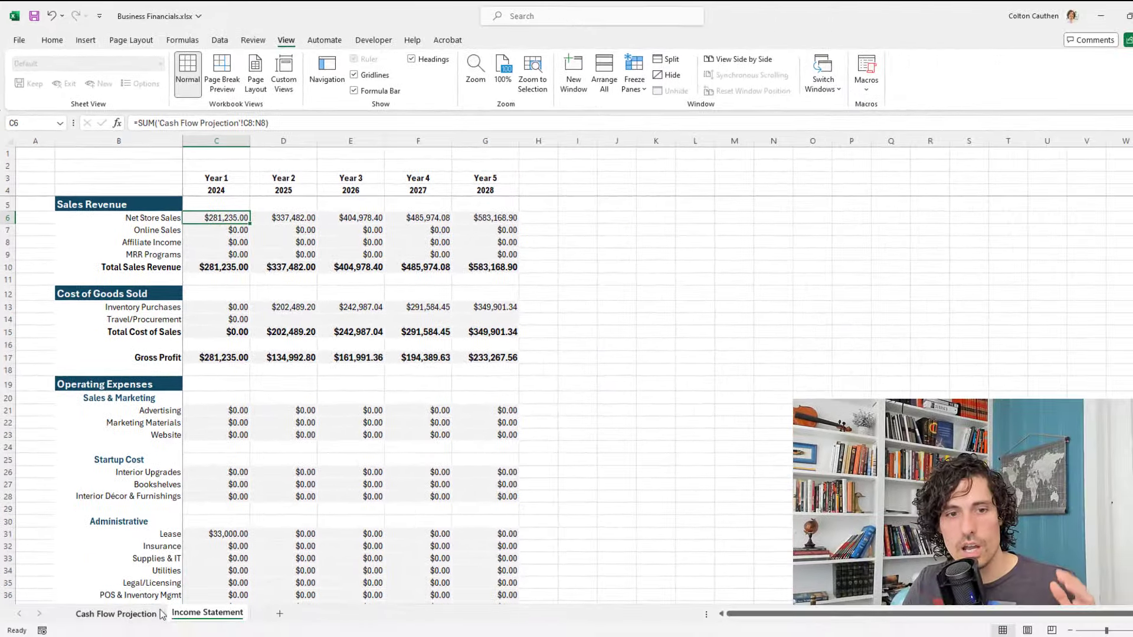
pyautogui.click(1126, 636)
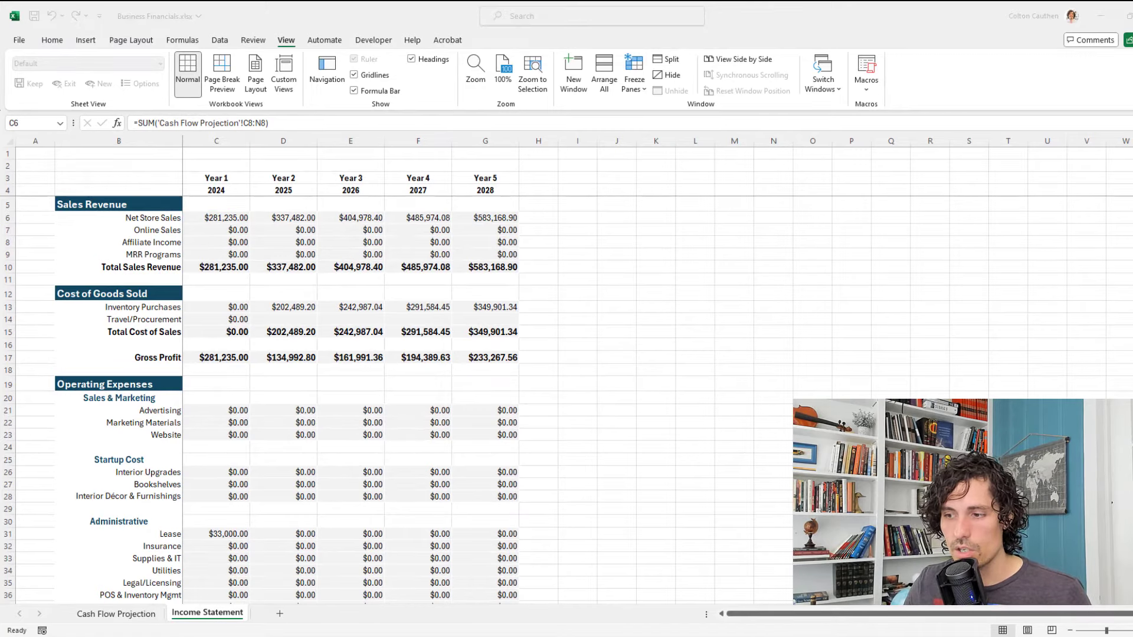
# Add a new worksheet after the Income Statement and name it Balance Sheet.
pyautogui.click(293, 619)
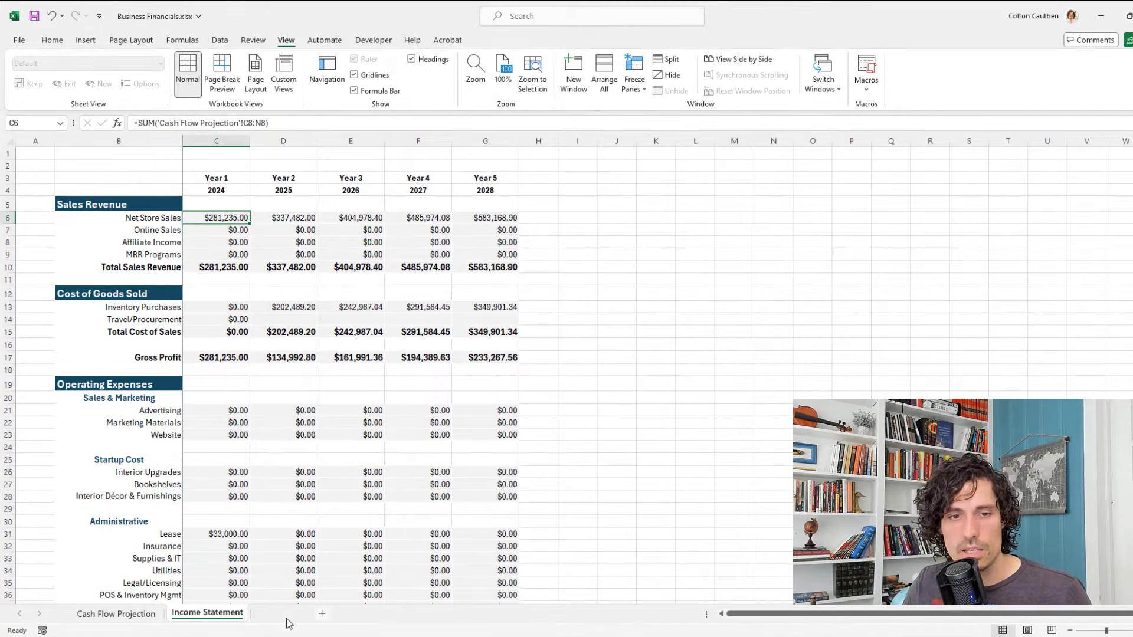
pyautogui.doubleClick(289, 624)
pyautogui.doubleClick(271, 614)
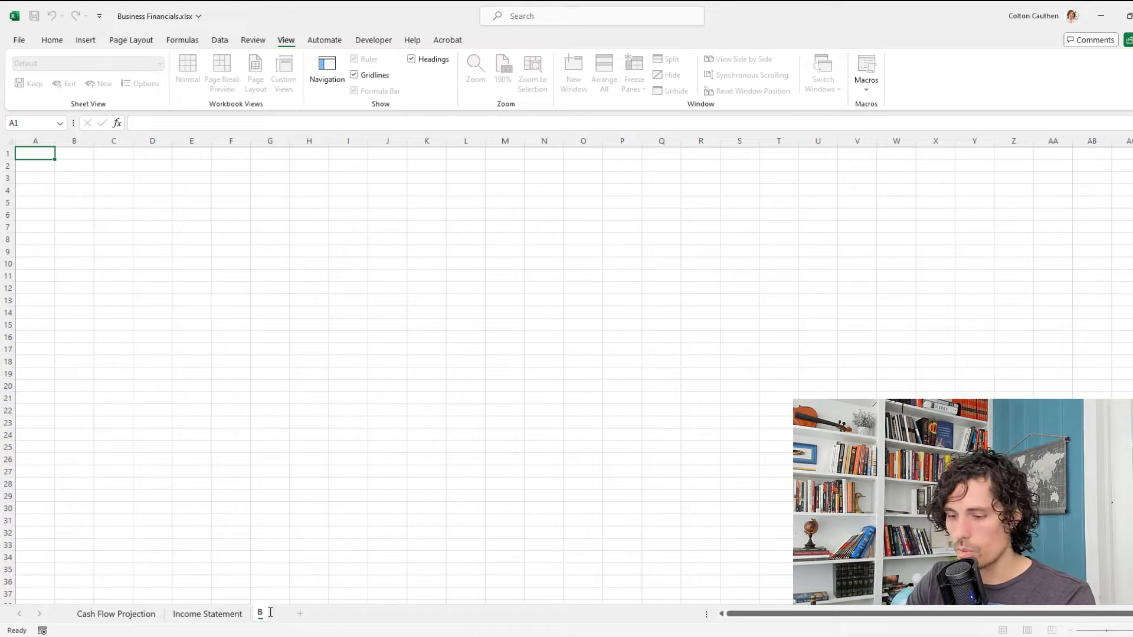
pyautogui.write('Balance Sheet')
pyautogui.press('Return')
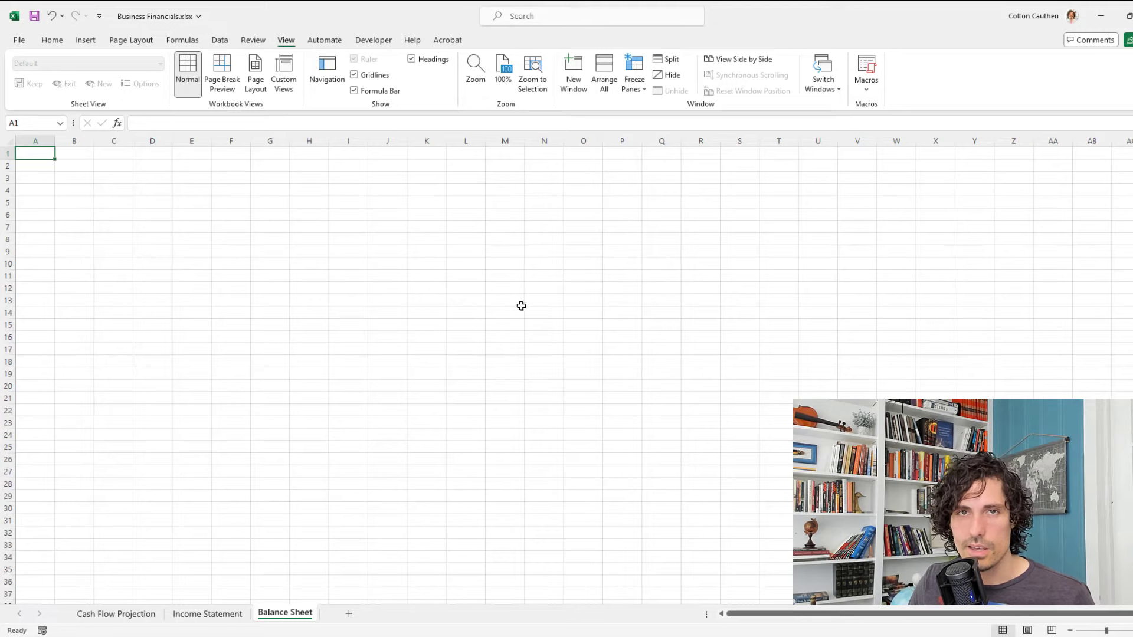
# Enter the headings Assets in cell B4 and Liabilities in cell B12.
pyautogui.click(76, 189)
pyautogui.write('Asset')
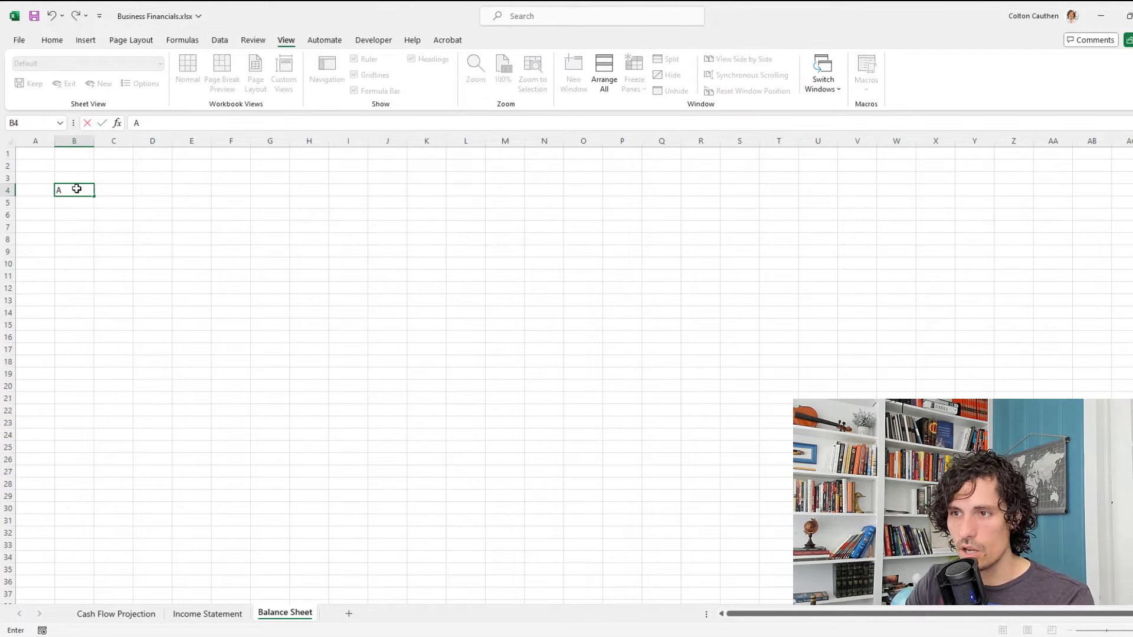
pyautogui.press('Return')
pyautogui.press('Return')
pyautogui.press('Return')
pyautogui.press('Return')
pyautogui.press('Return')
pyautogui.press('Return')
pyautogui.press('Return')
pyautogui.press('Return')
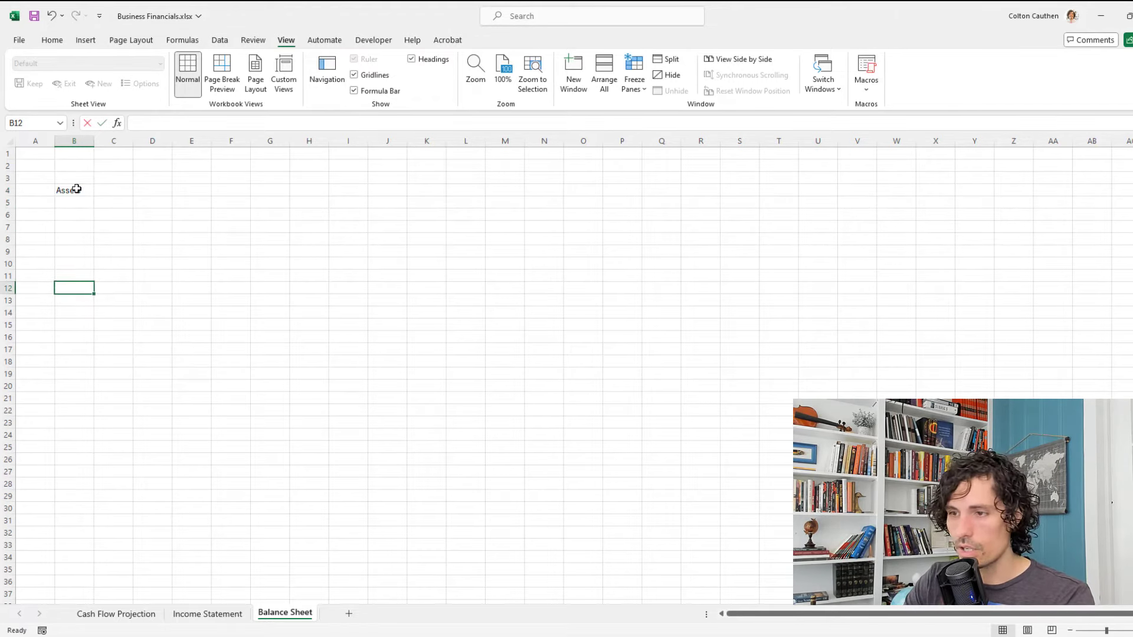
pyautogui.write('Liabilities')
pyautogui.press('Return')
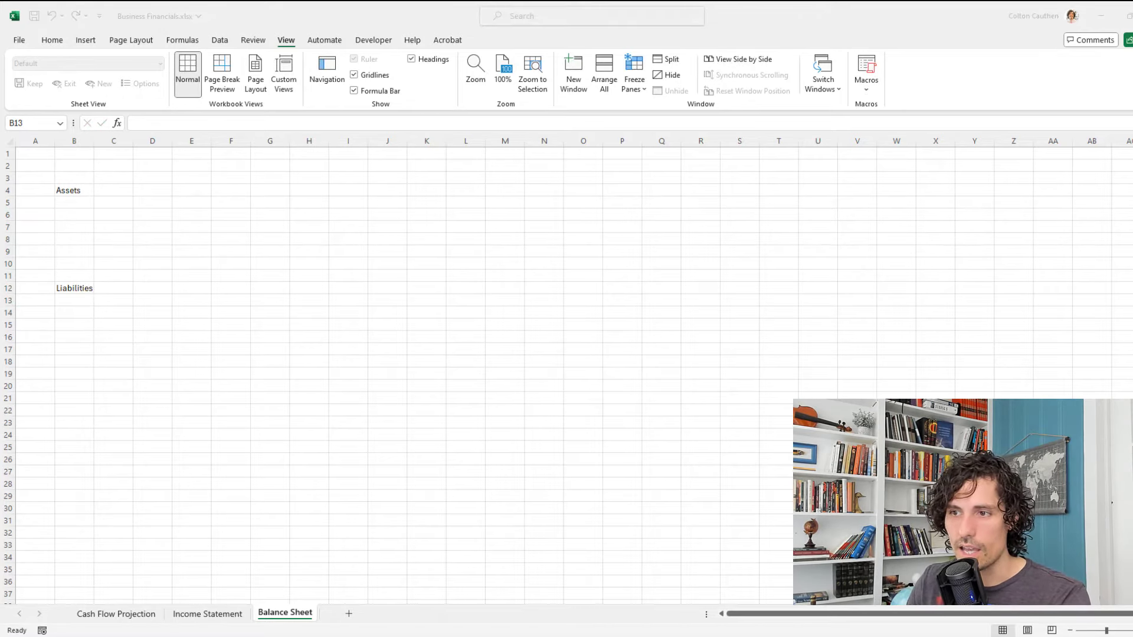
# Paste the prepared asset labels, from Current Assets to Total Assets, into column B starting at B5.
pyautogui.hotkey('alt', 'Tab')
pyautogui.click(69, 202)
pyautogui.hotkey('ctrl', 'v')
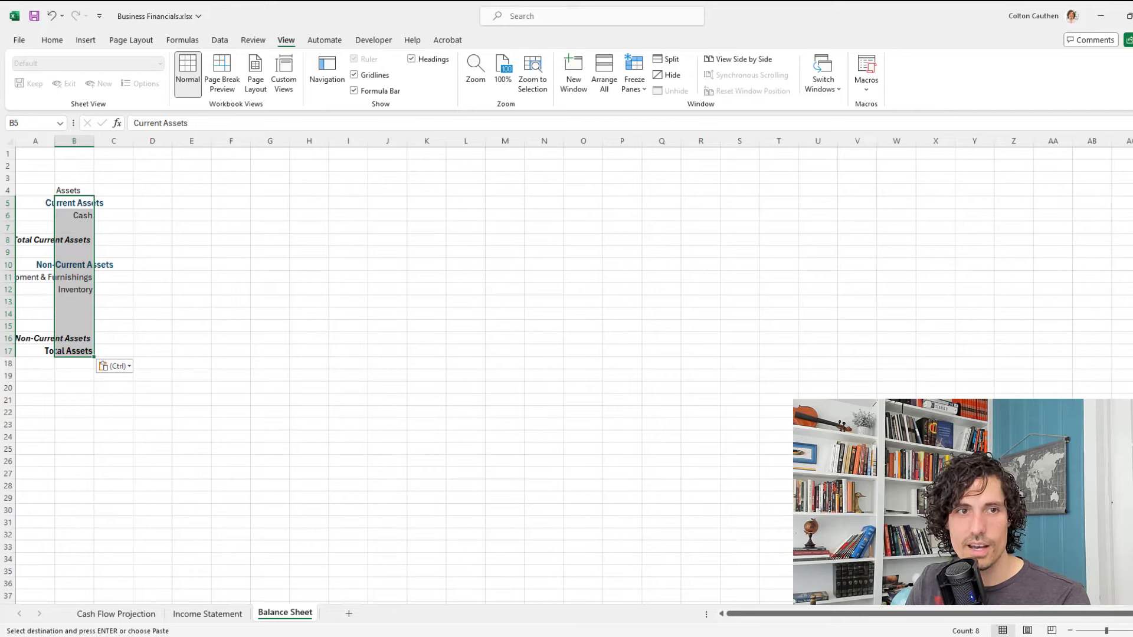
# Paste the full formatted label list, from Assets to Total Liabilities, starting at B4 and widen column B to fit it.
pyautogui.hotkey('alt', 'Tab')
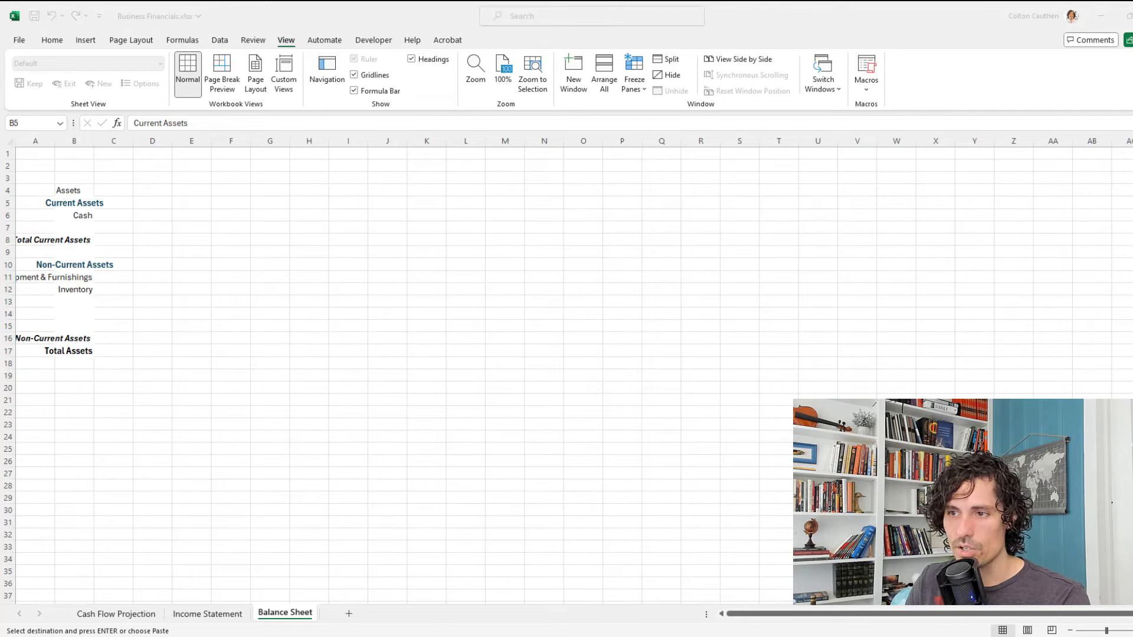
pyautogui.hotkey('alt', 'Tab')
pyautogui.click(88, 191)
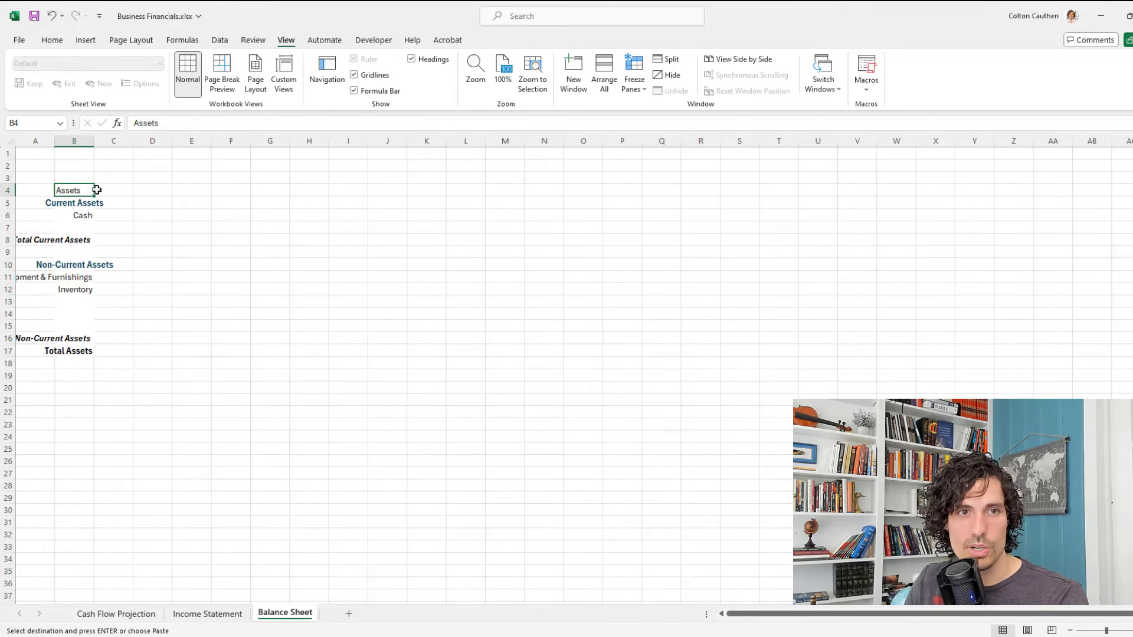
pyautogui.hotkey('ctrl', 'v')
pyautogui.moveTo(94, 141); pyautogui.dragTo(181, 145)
pyautogui.click(101, 230)
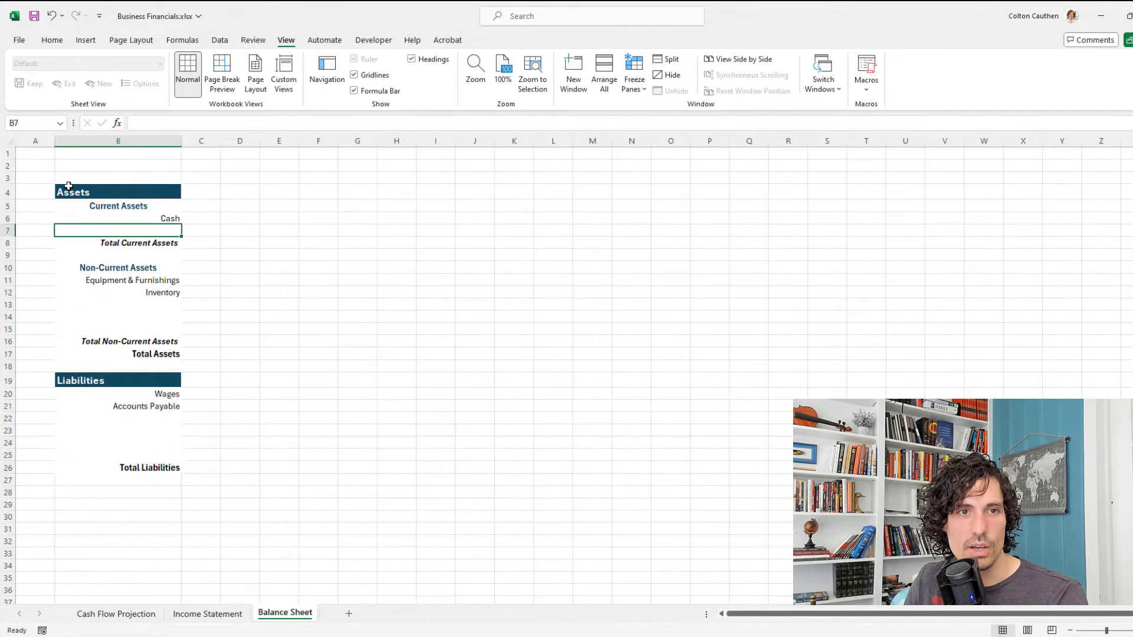
# Review the Balance Sheet labels for current assets, non-current assets, total assets and liabilities.
pyautogui.click(150, 209)
pyautogui.click(170, 220)
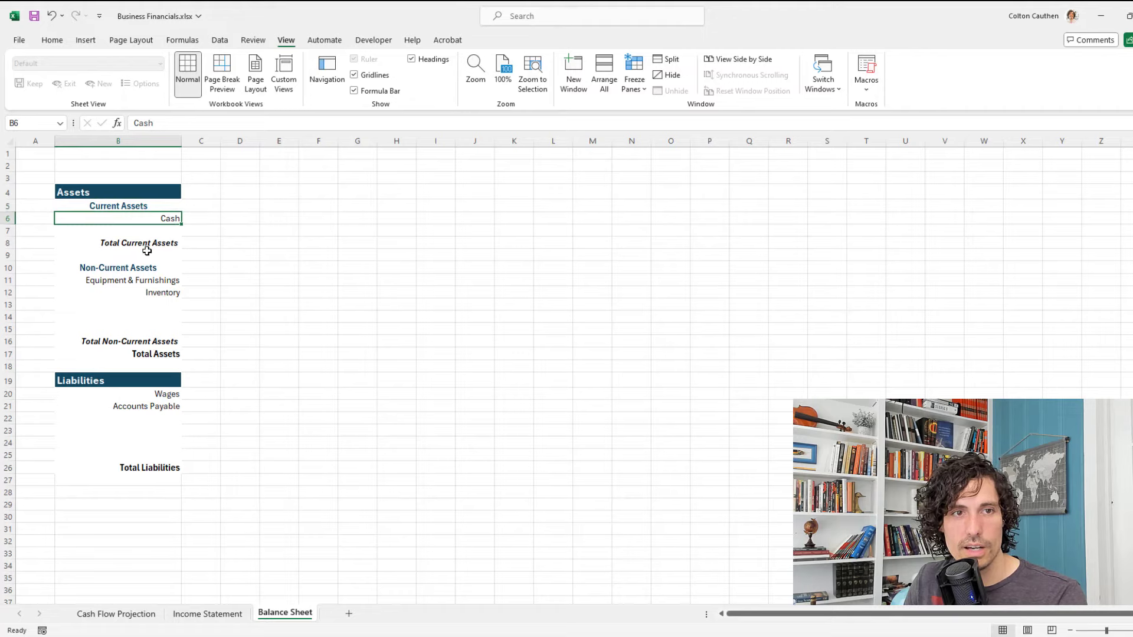
pyautogui.click(166, 242)
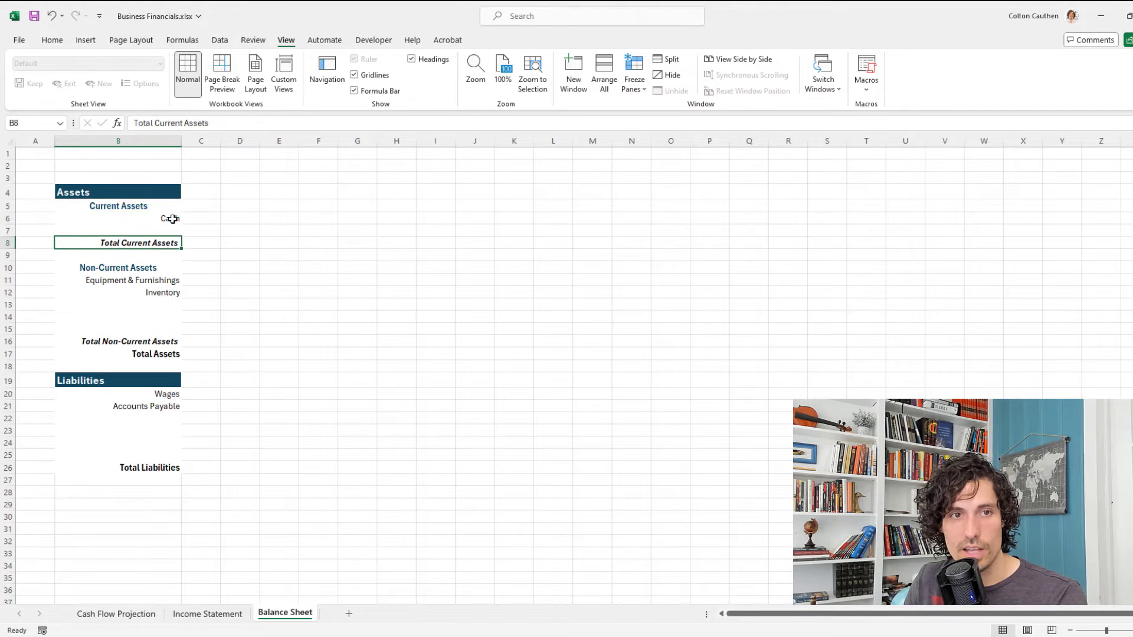
pyautogui.click(171, 219)
pyautogui.click(129, 267)
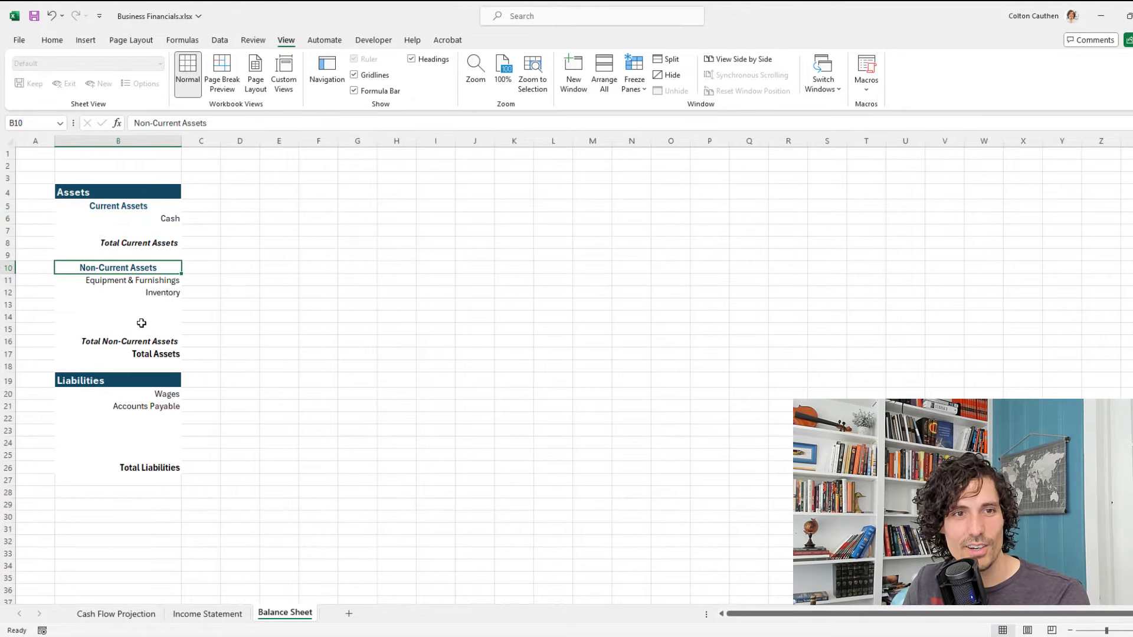
pyautogui.click(142, 343)
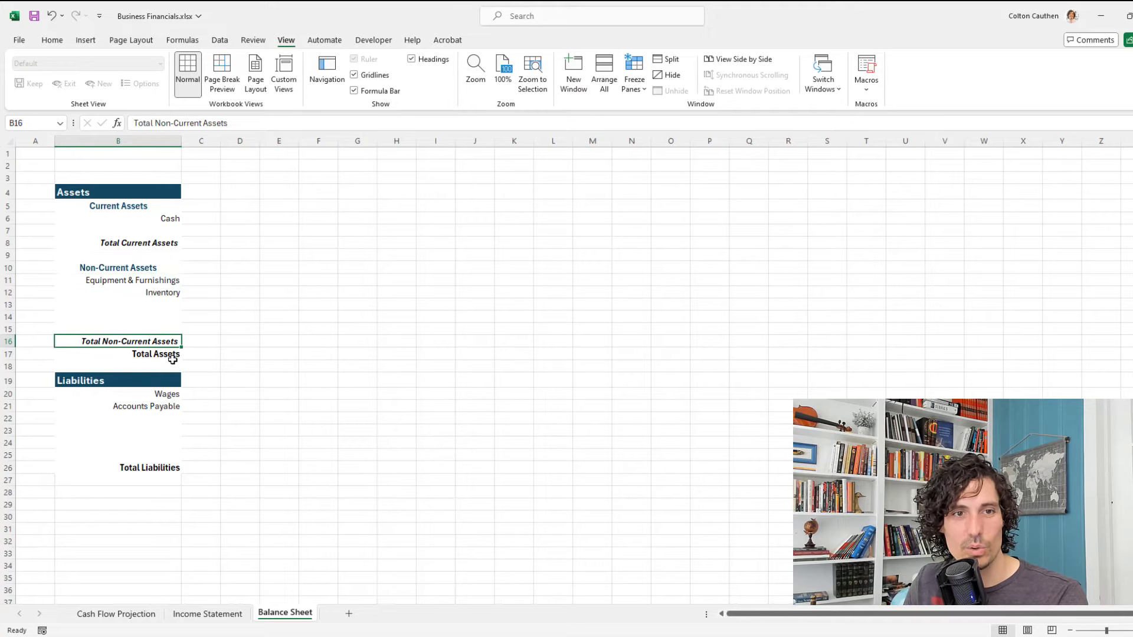
pyautogui.click(171, 357)
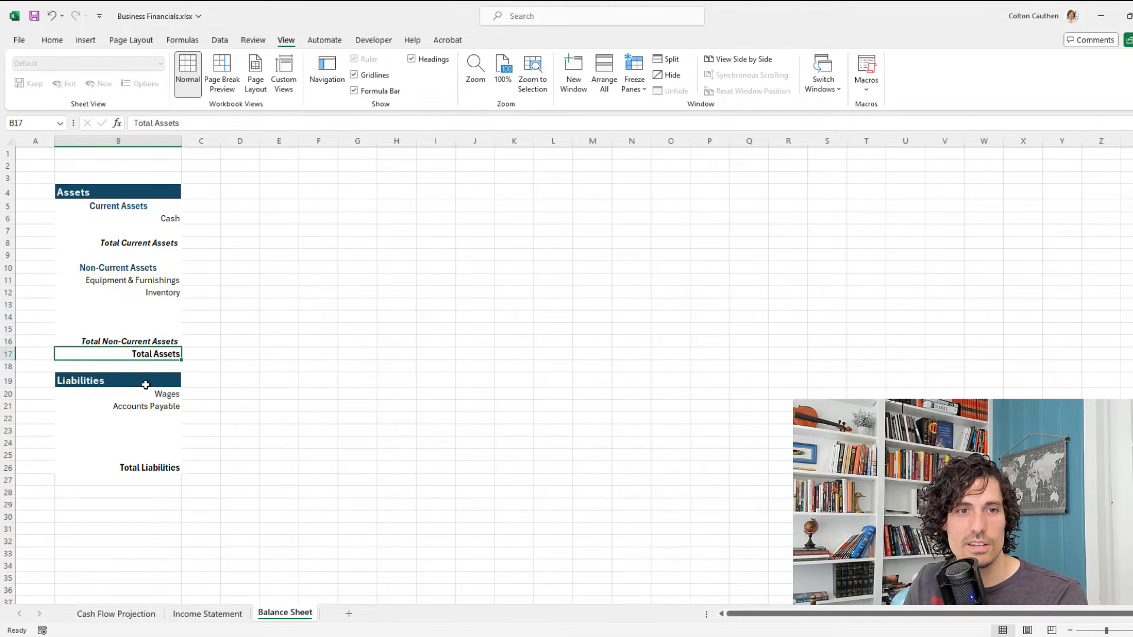
pyautogui.moveTo(146, 385); pyautogui.dragTo(145, 421)
pyautogui.click(224, 331)
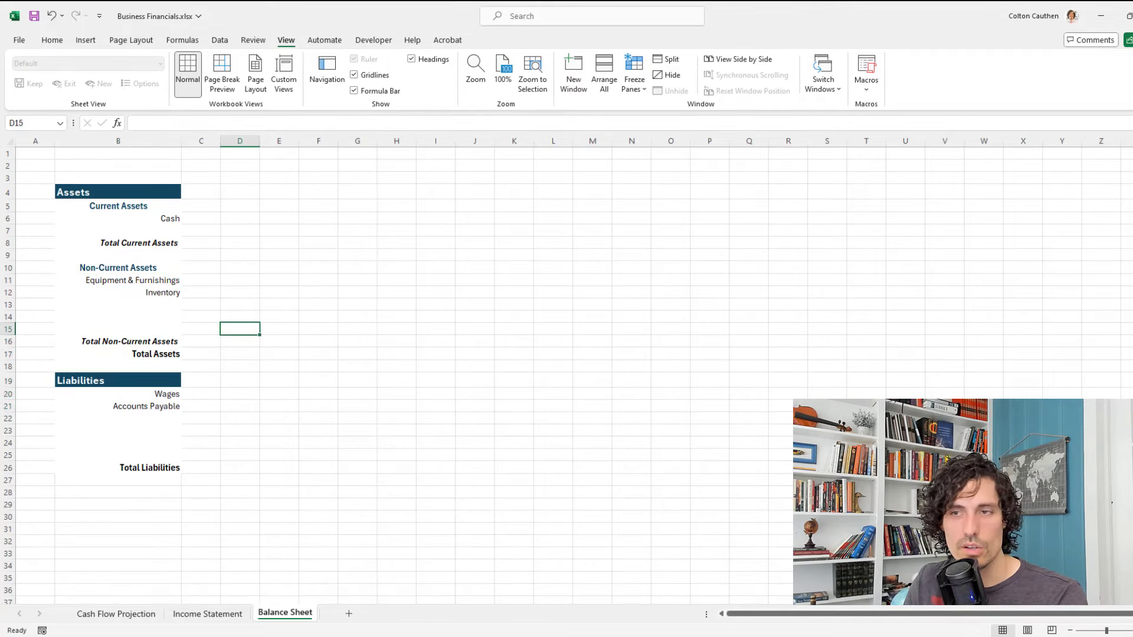
pyautogui.click(1132, 345)
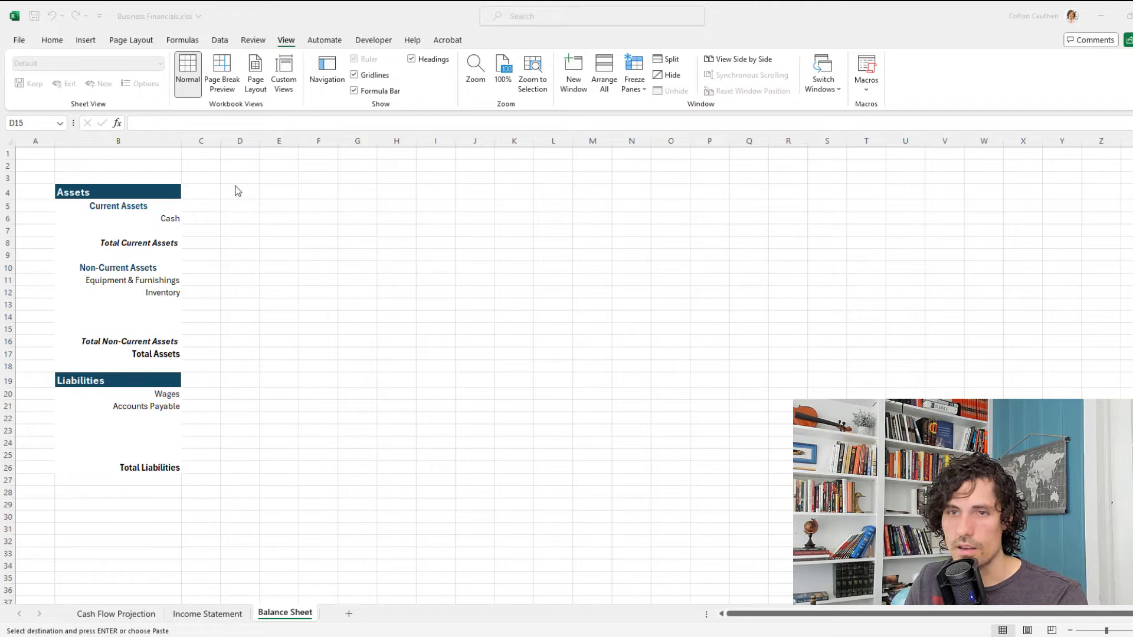
# Paste the prepared Beginning, Year 1 and Year 5 columns beside the Balance Sheet labels, starting at C3.
pyautogui.click(200, 207)
pyautogui.click(199, 180)
pyautogui.hotkey('ctrl', 'v')
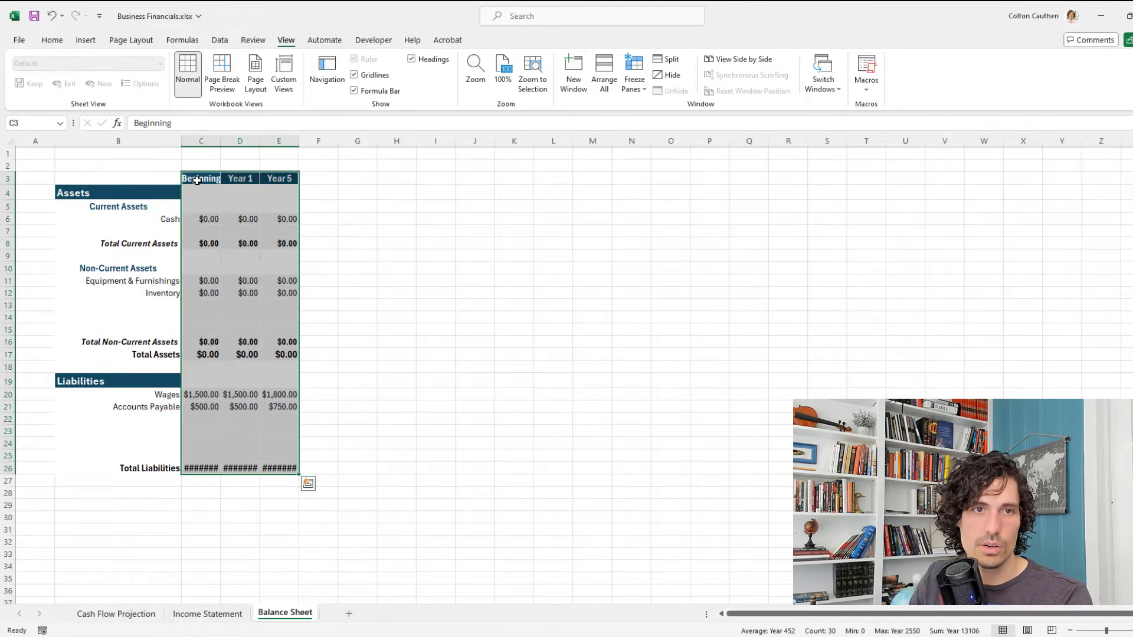
# Set the width of columns C through E to 15.
pyautogui.hotkey('alt', 'h')
pyautogui.press('o')
pyautogui.press('w')
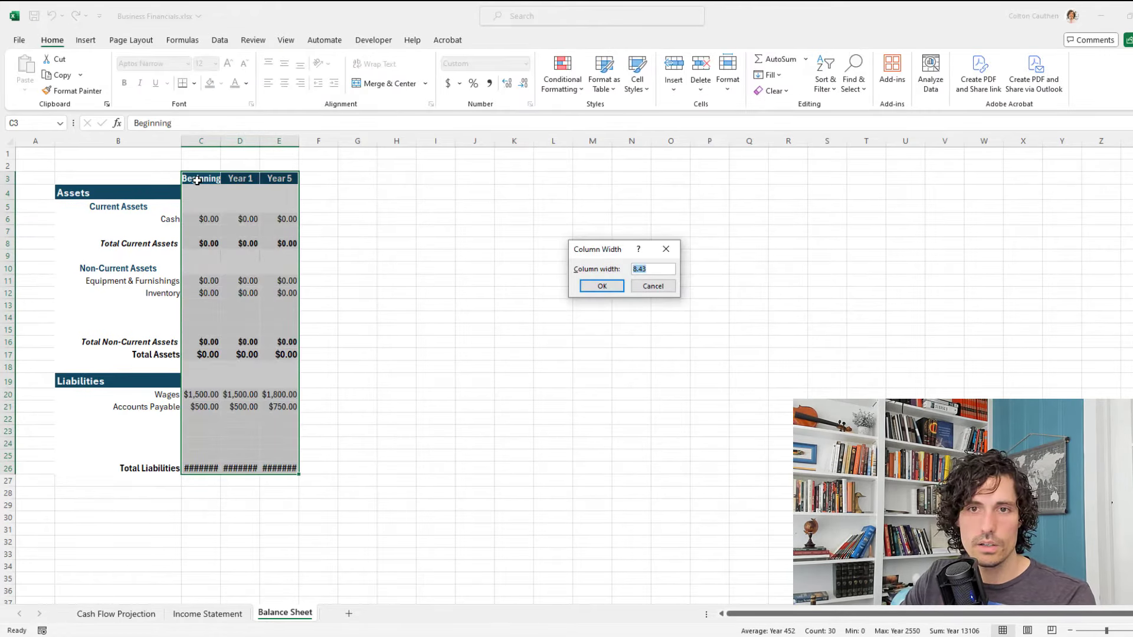
pyautogui.write('1,5')
pyautogui.press('Return')
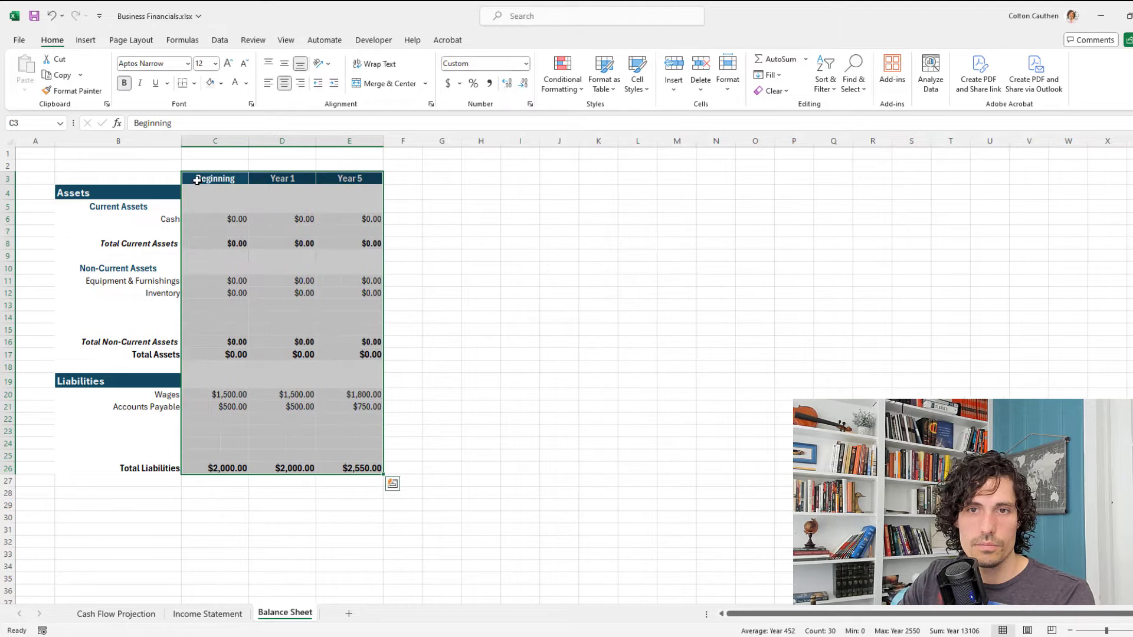
# Clear the pasted figures from C6:E25, keeping the column headings and the Total Liabilities row.
pyautogui.moveTo(228, 219); pyautogui.dragTo(375, 462)
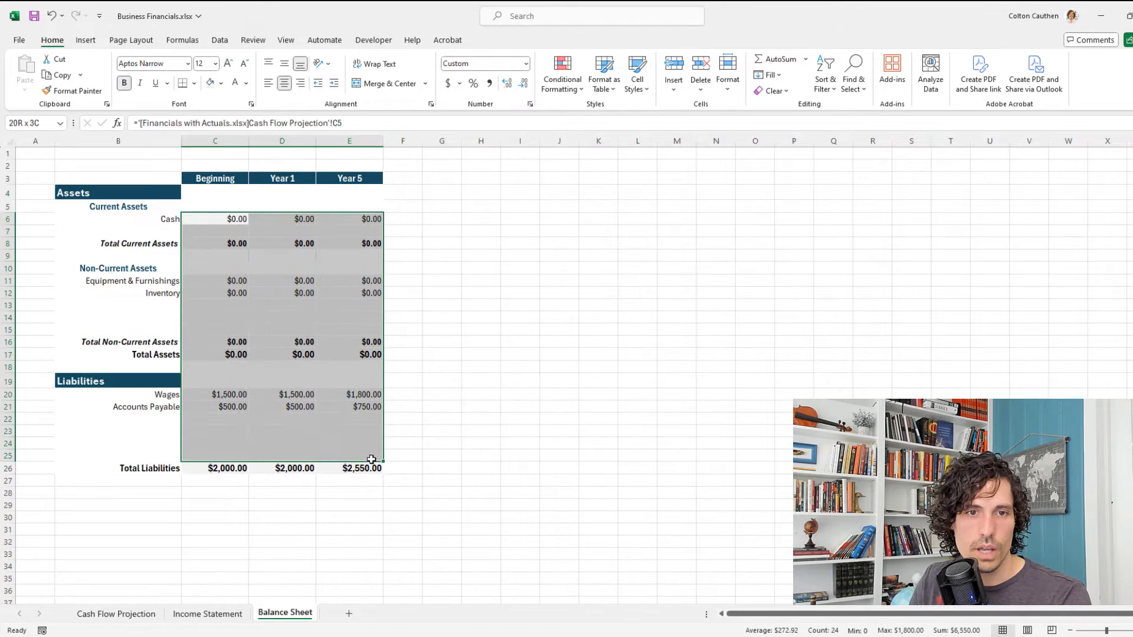
pyautogui.press('Delete')
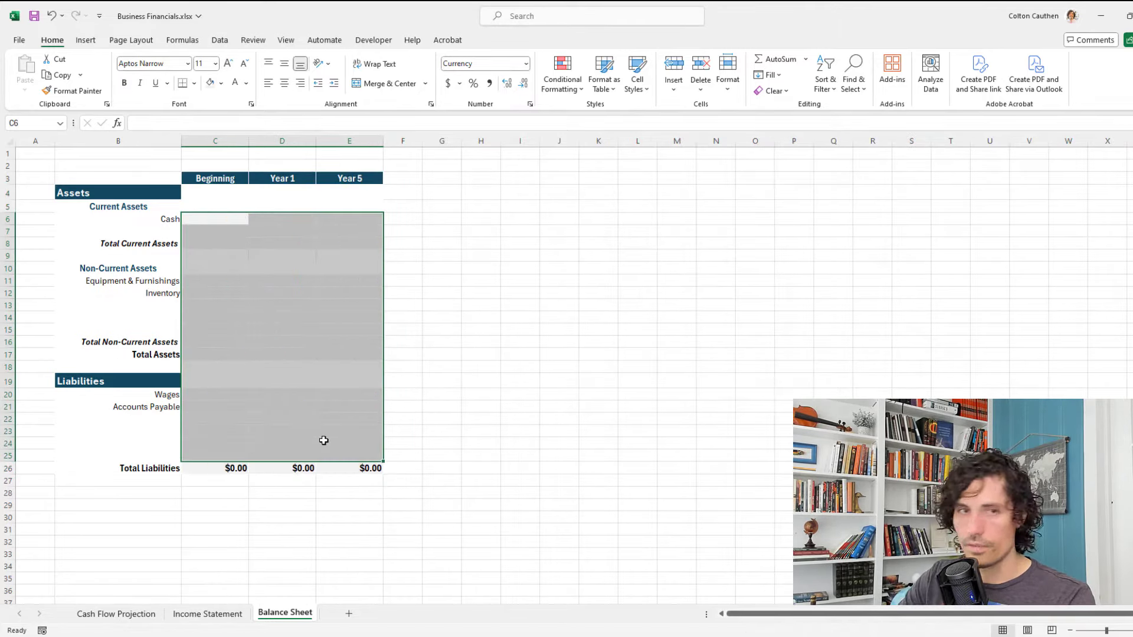
pyautogui.click(230, 180)
pyautogui.click(276, 178)
pyautogui.click(352, 179)
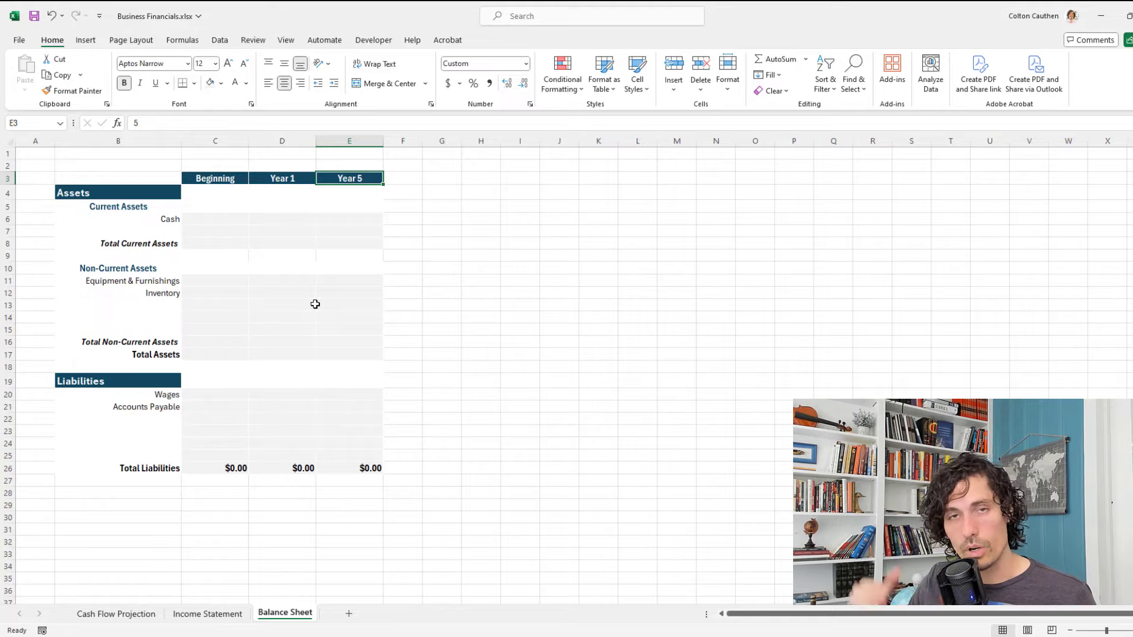
# Enter the heading End of in cell D2, above Year 1.
pyautogui.click(267, 166)
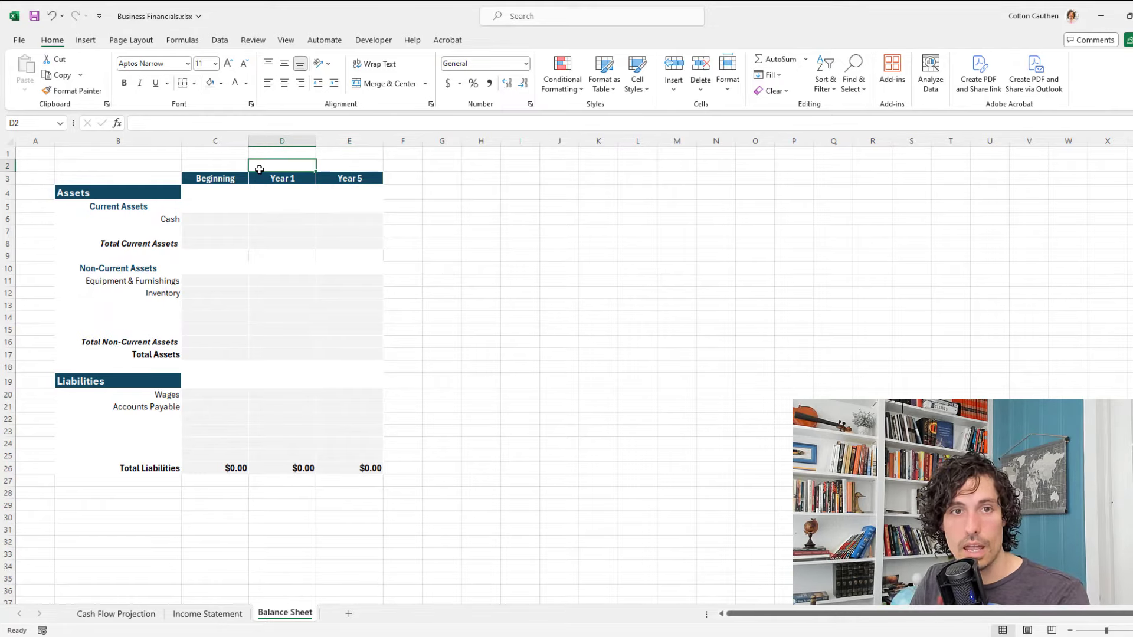
pyautogui.write('End of')
pyautogui.hotkey('ctrl', 'Return')
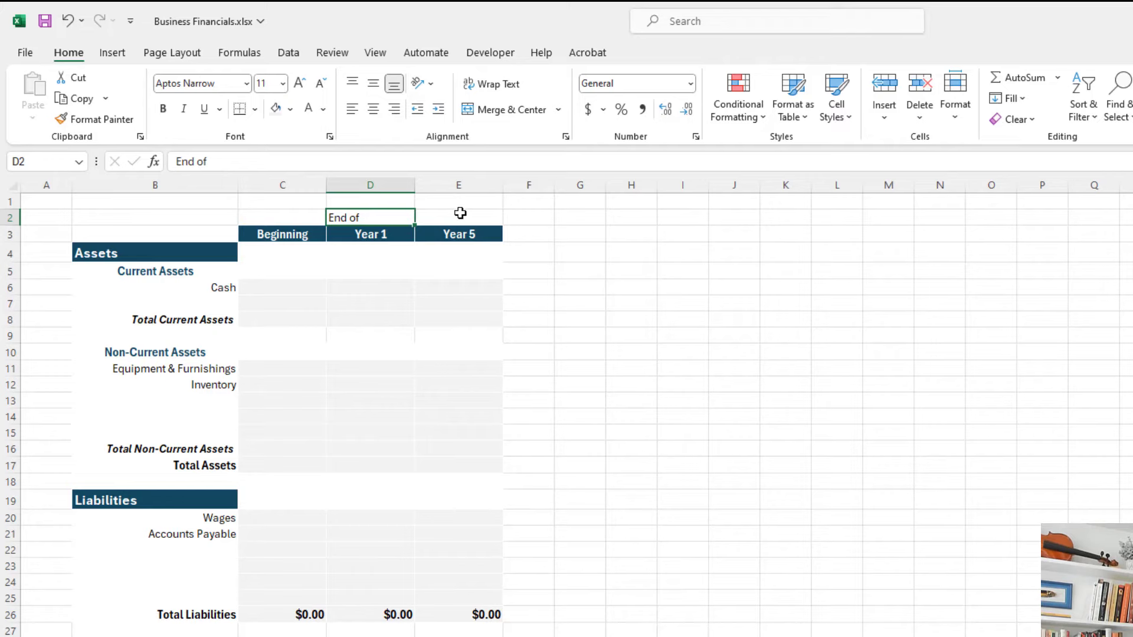
# Format D2:E2 with Center Across Selection so End of spans the Year 1 and Year 5 columns.
pyautogui.moveTo(387, 215); pyautogui.dragTo(496, 213)
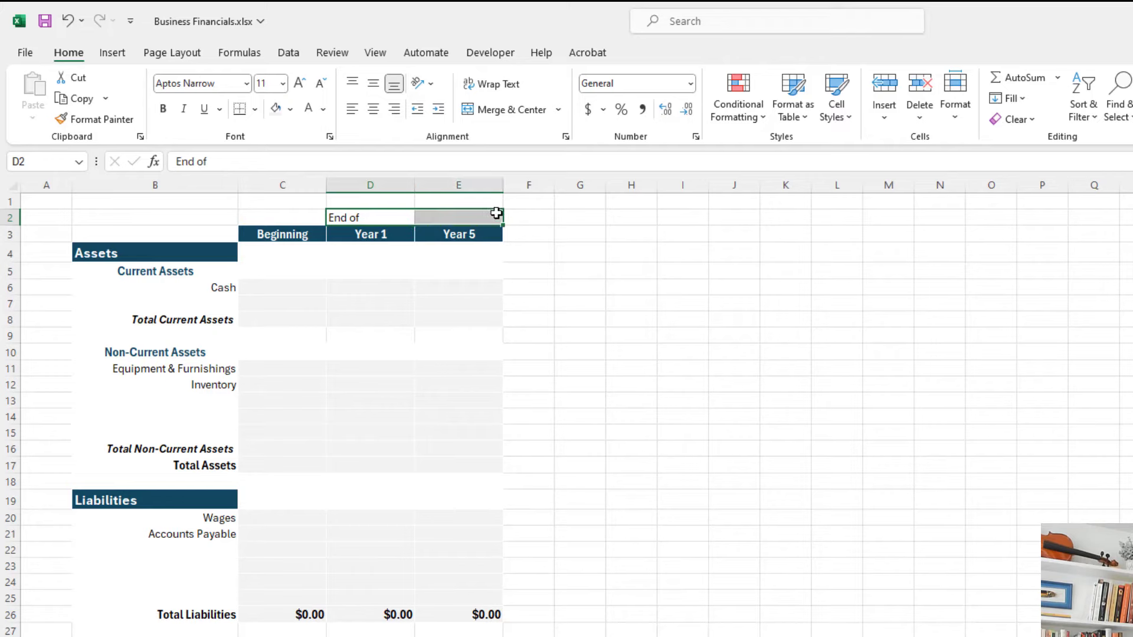
pyautogui.hotkey('ctrl', '1')
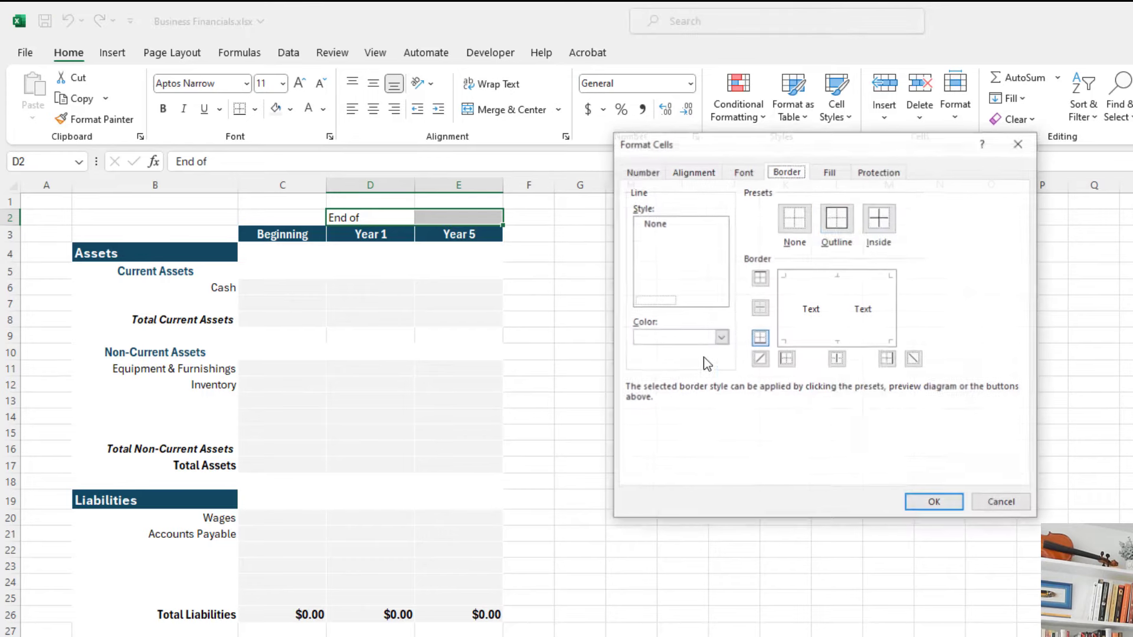
pyautogui.click(693, 172)
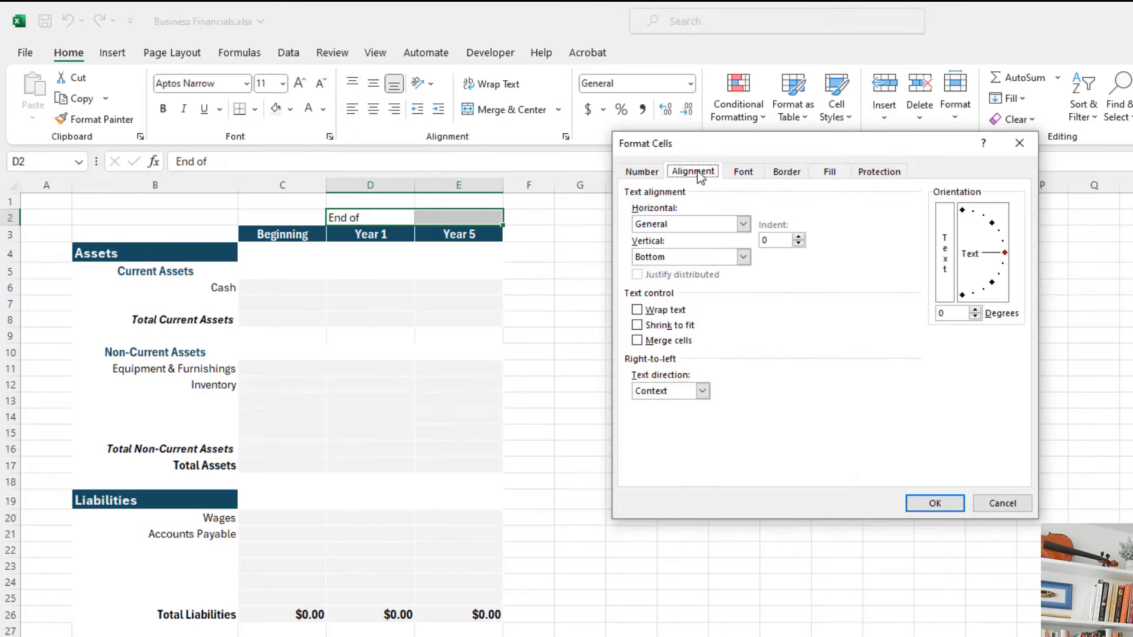
pyautogui.click(701, 225)
pyautogui.click(705, 301)
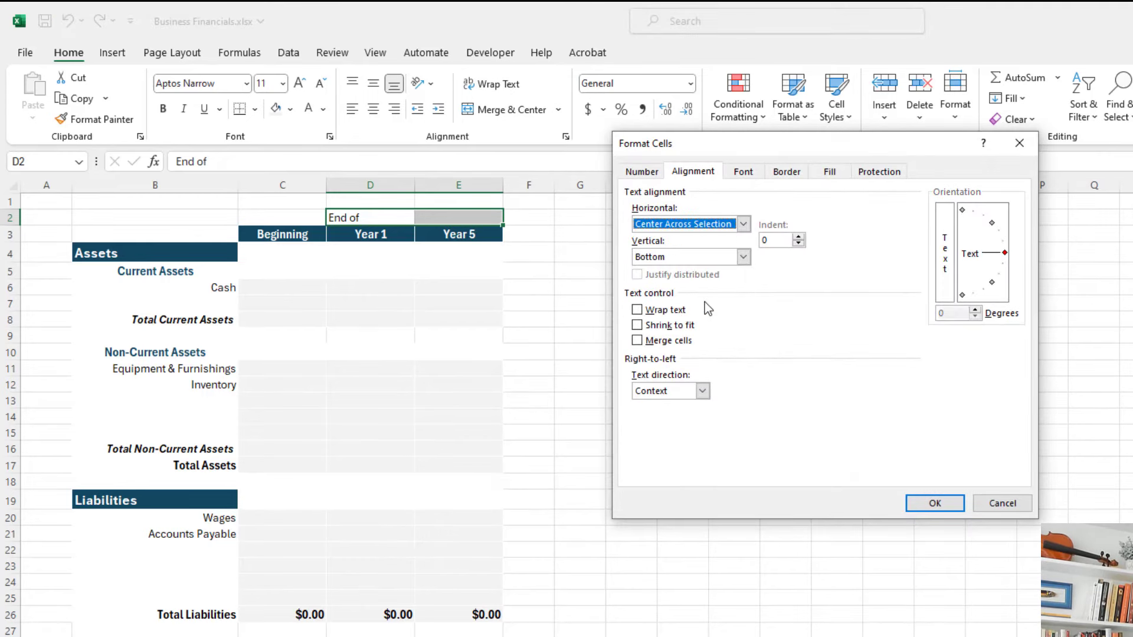
pyautogui.click(928, 502)
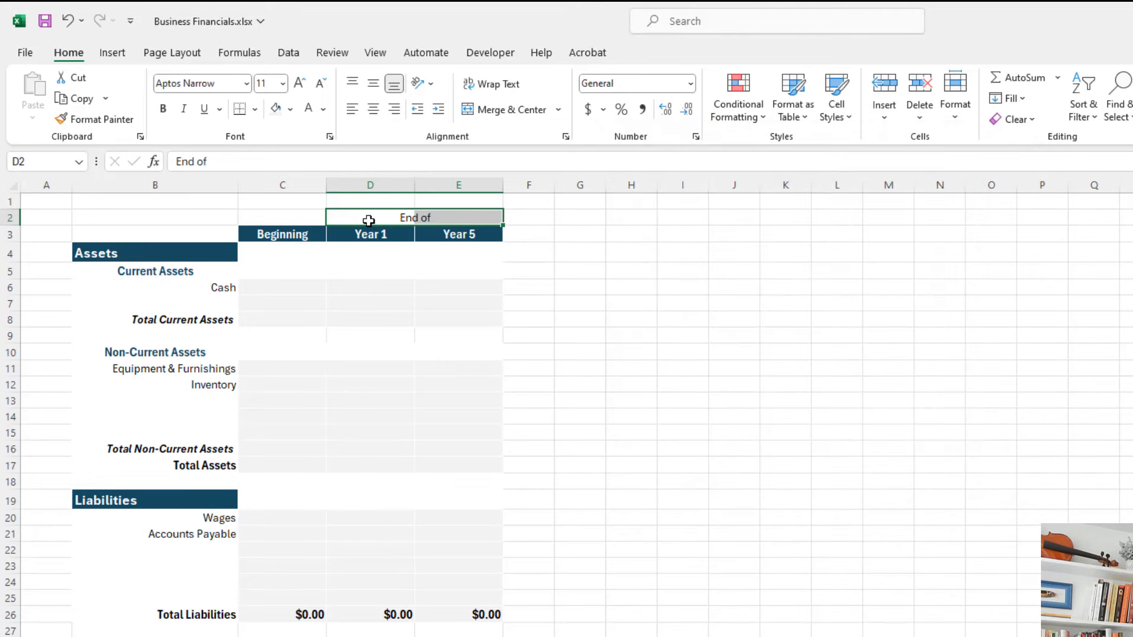
pyautogui.moveTo(366, 218); pyautogui.dragTo(494, 218)
pyautogui.click(356, 218)
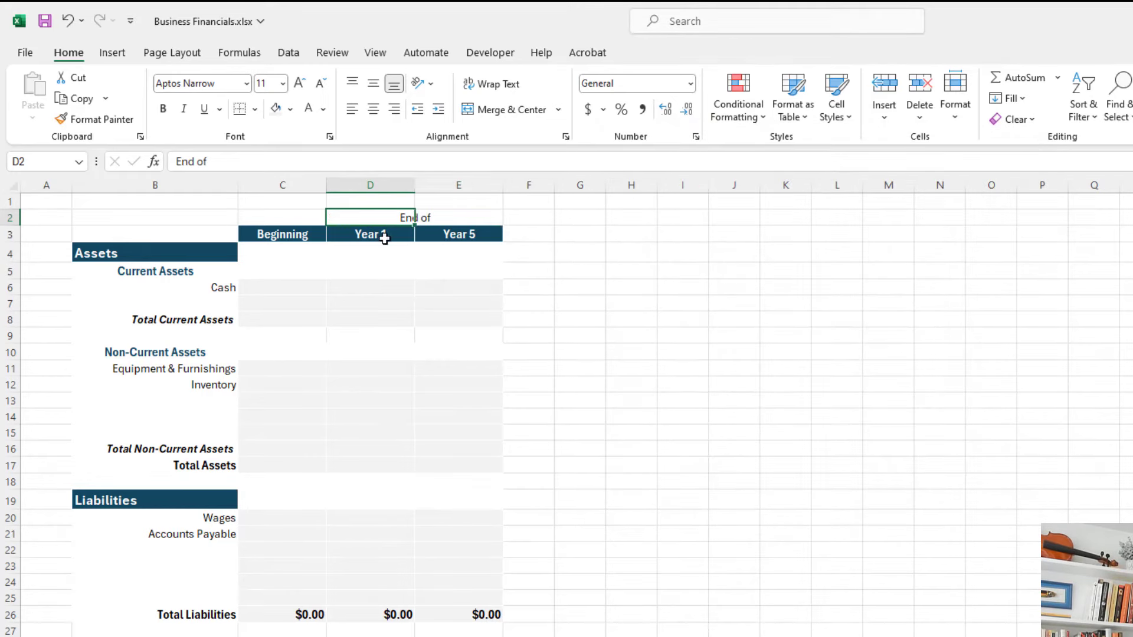
pyautogui.click(513, 316)
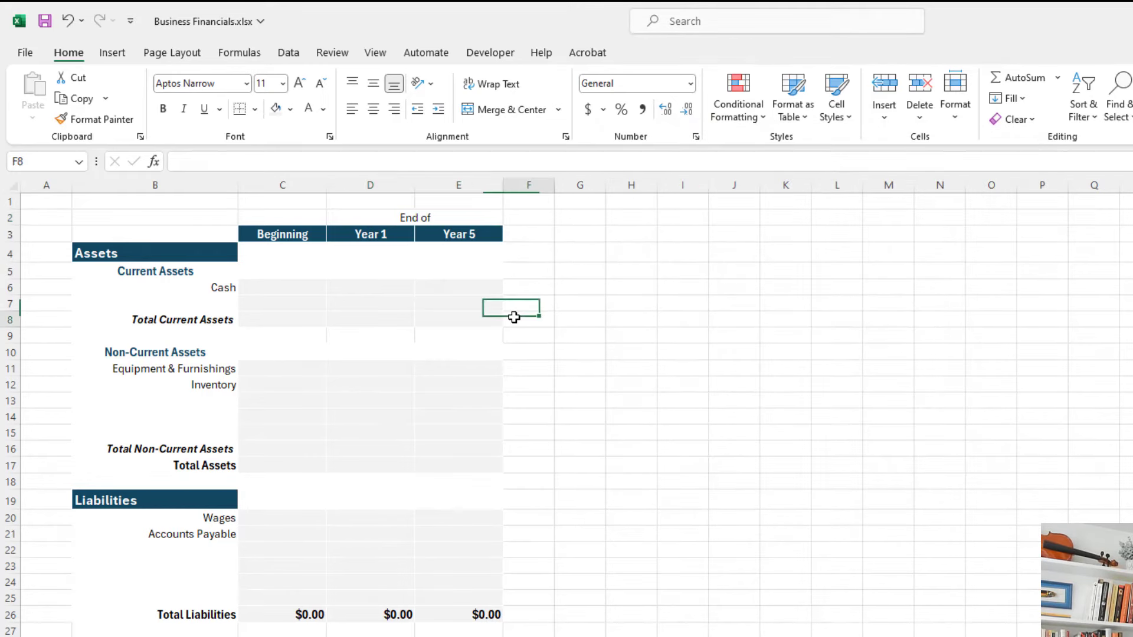
# Make the End of heading bold.
pyautogui.click(364, 219)
pyautogui.hotkey('ctrl', 'b')
pyautogui.click(390, 336)
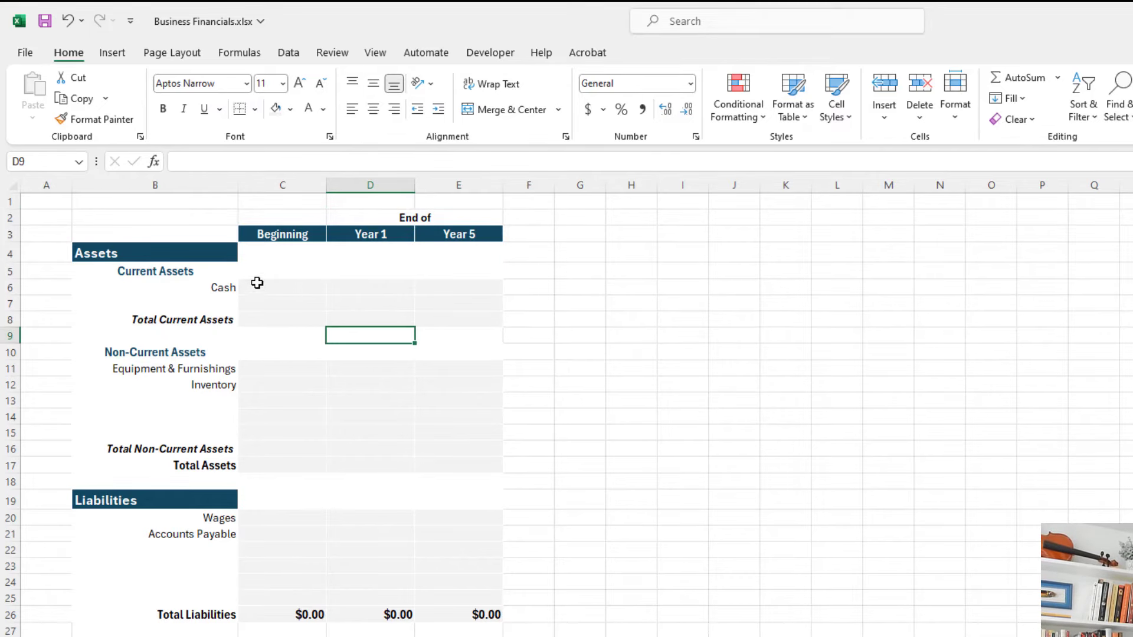
pyautogui.moveTo(275, 291); pyautogui.dragTo(481, 598)
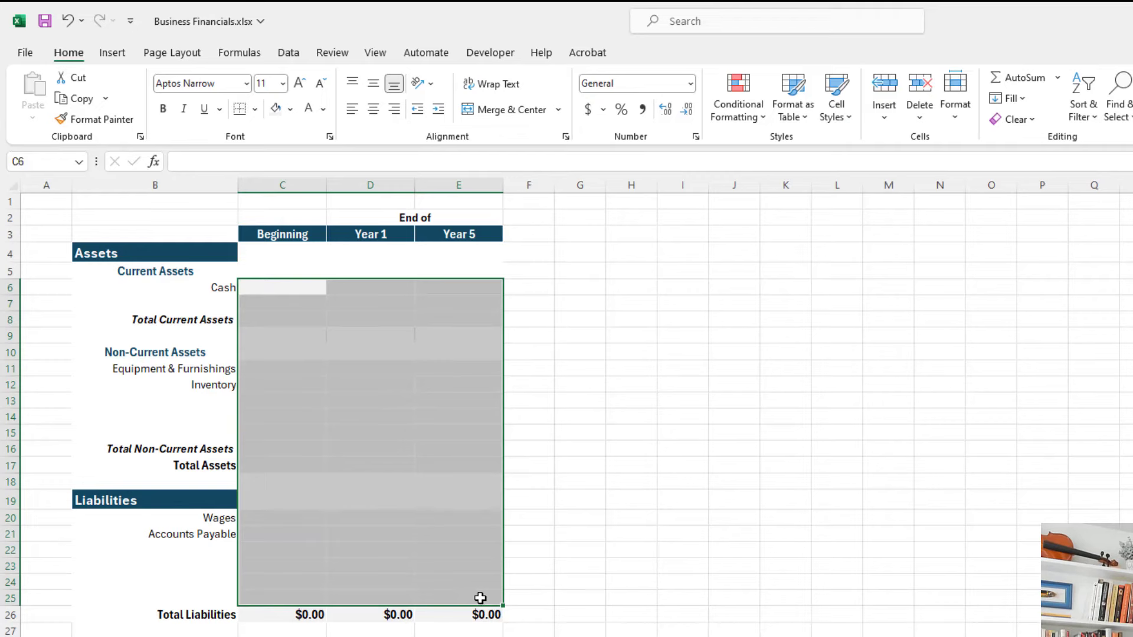
pyautogui.click(299, 613)
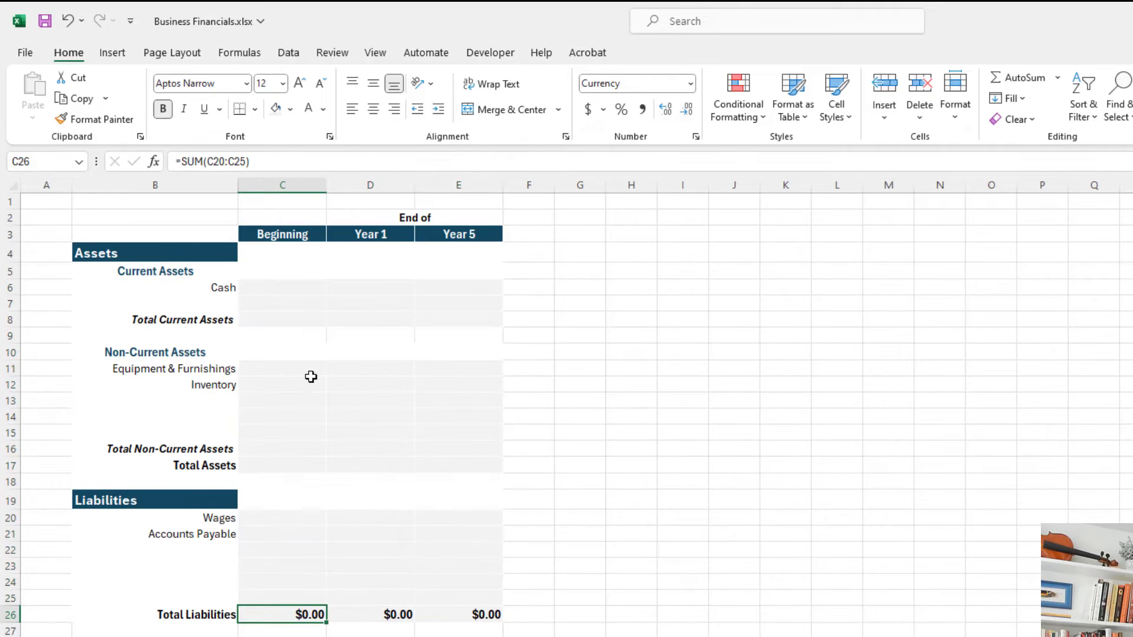
pyautogui.click(275, 287)
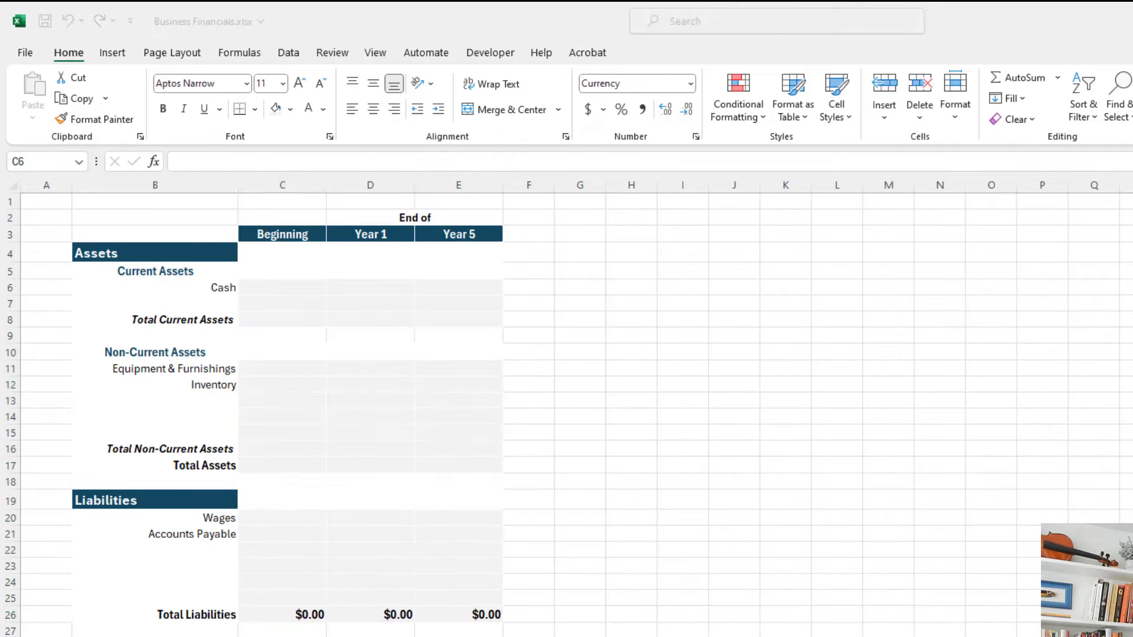
# Link the Beginning Cash cell C6 to January's beginning cash with ='Cash Flow Projection'!C6.
pyautogui.click(265, 285)
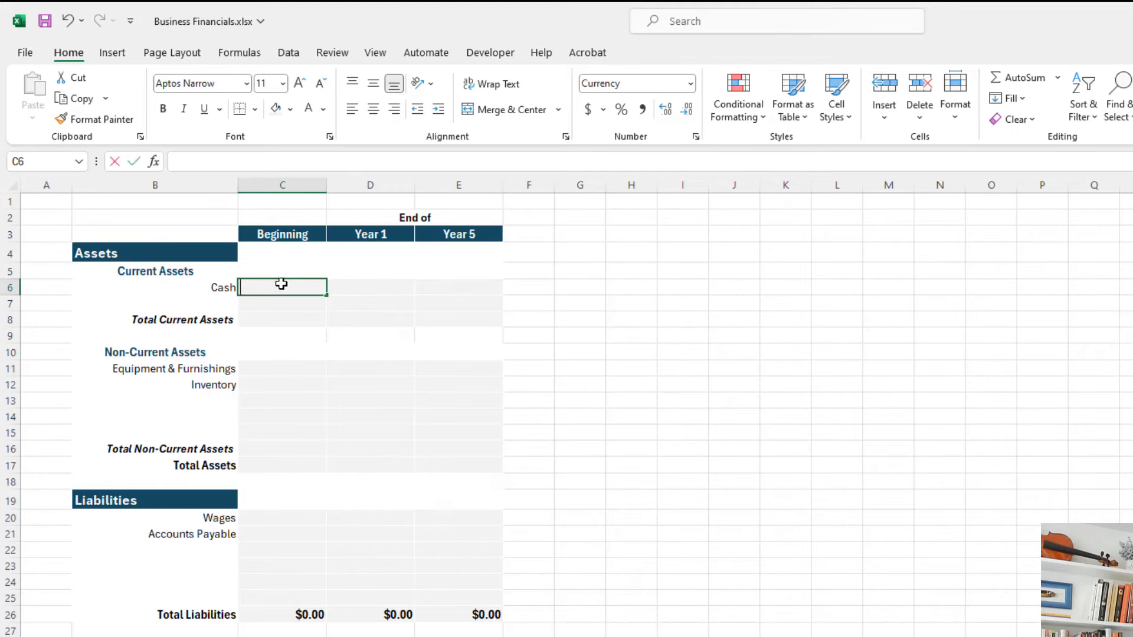
pyautogui.write('=')
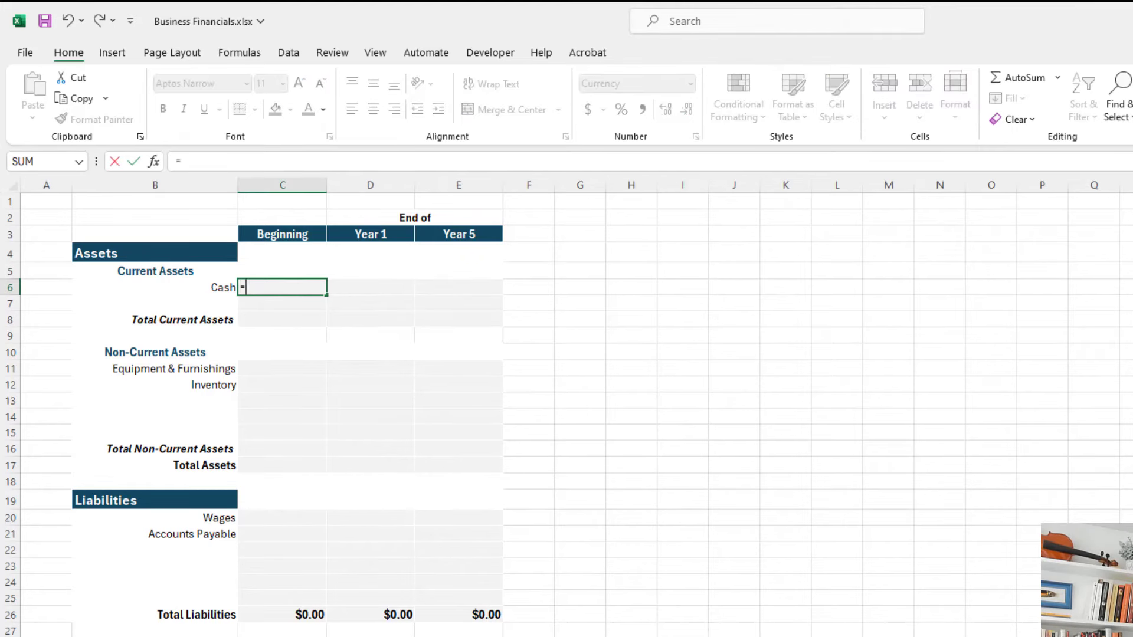
pyautogui.hotkey('ctrl', 'pagedown')
pyautogui.hotkey('ctrl', 'pagedown')
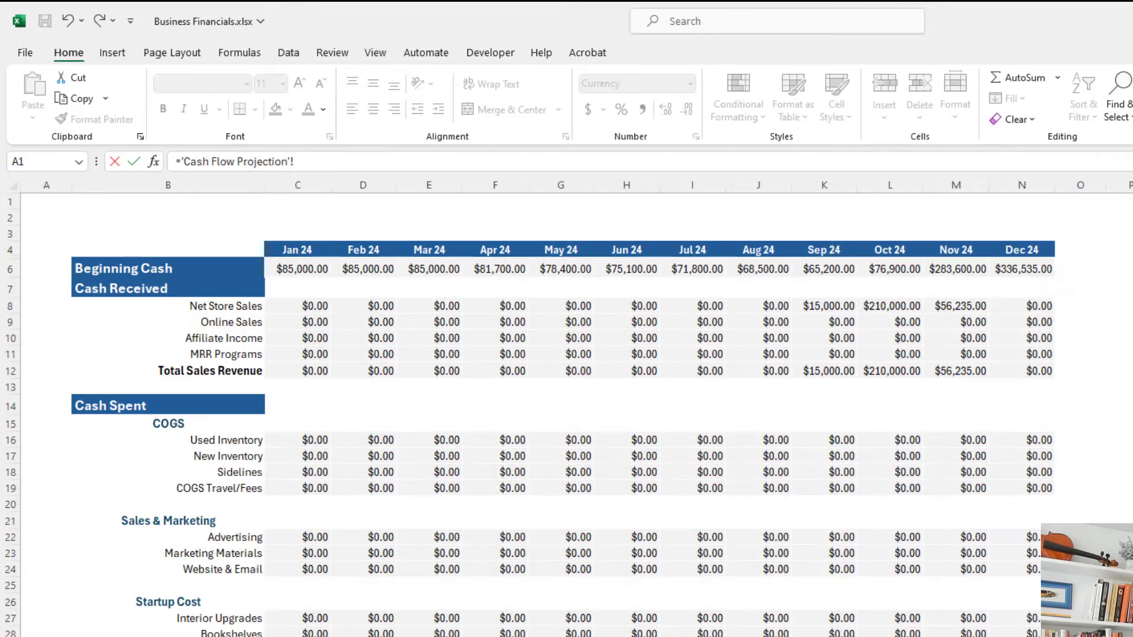
pyautogui.click(308, 268)
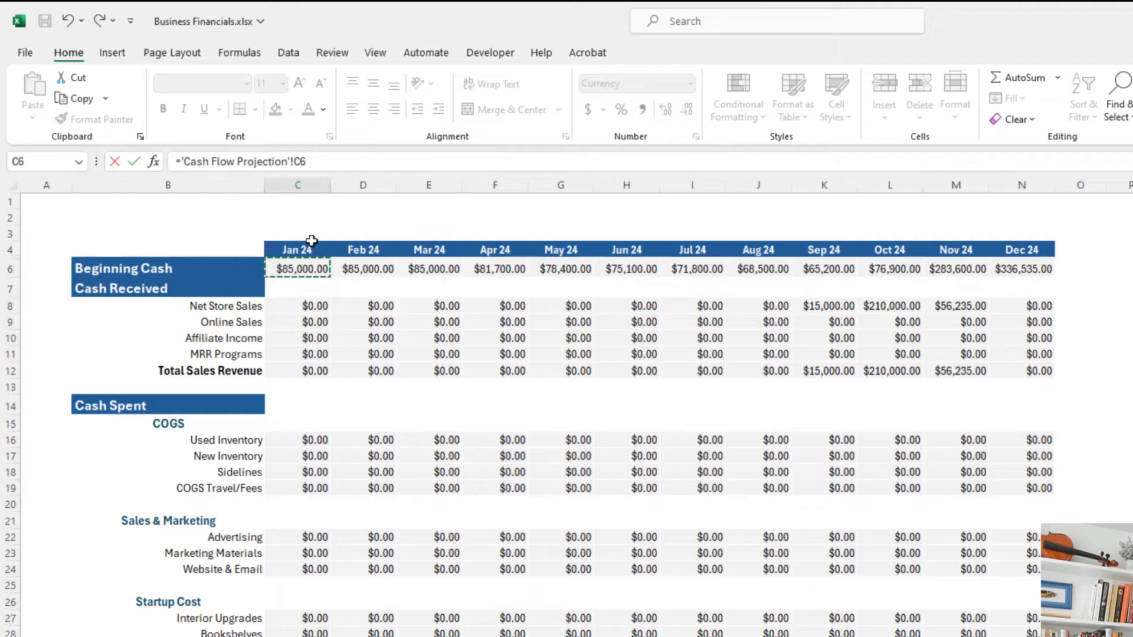
pyautogui.press('Return')
pyautogui.click(300, 290)
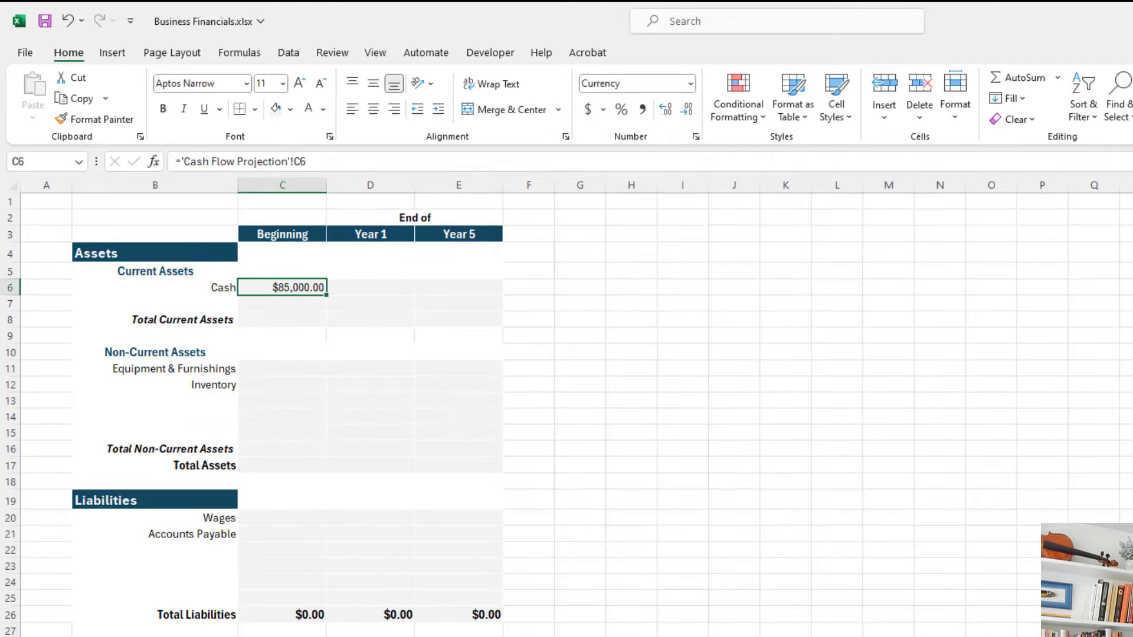
# Set the Jan 24 Beginning Cash on the Cash Flow Projection to 110000 and check the linked cash on the Balance Sheet.
pyautogui.hotkey('ctrl', 'pageup')
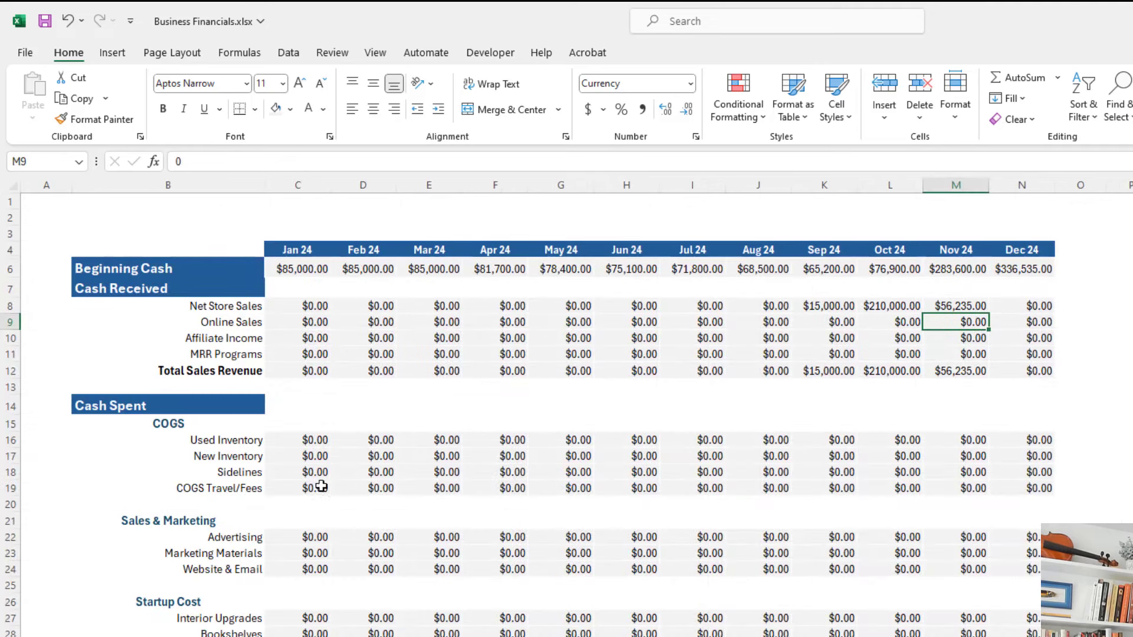
pyautogui.click(306, 270)
pyautogui.write('110000')
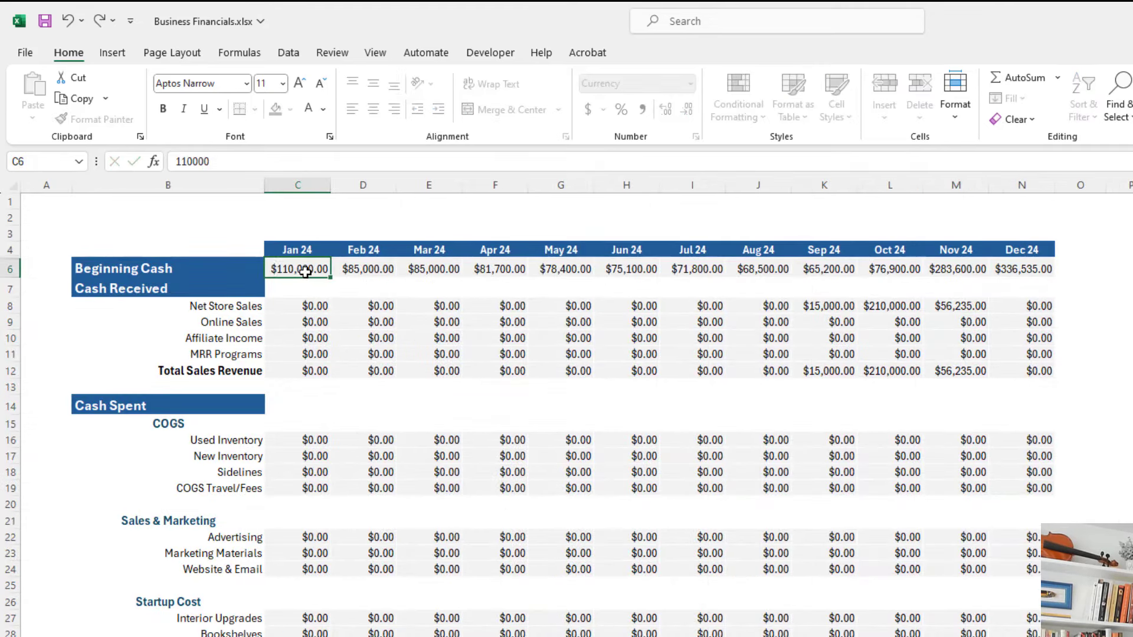
pyautogui.press('Return')
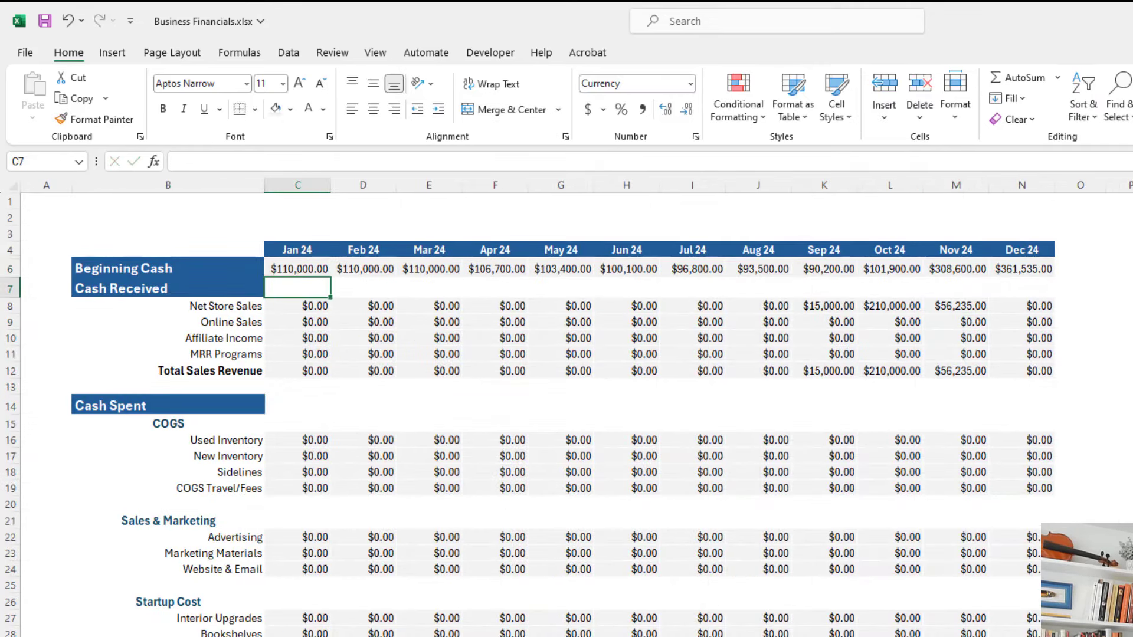
pyautogui.hotkey('ctrl', 'pagedown')
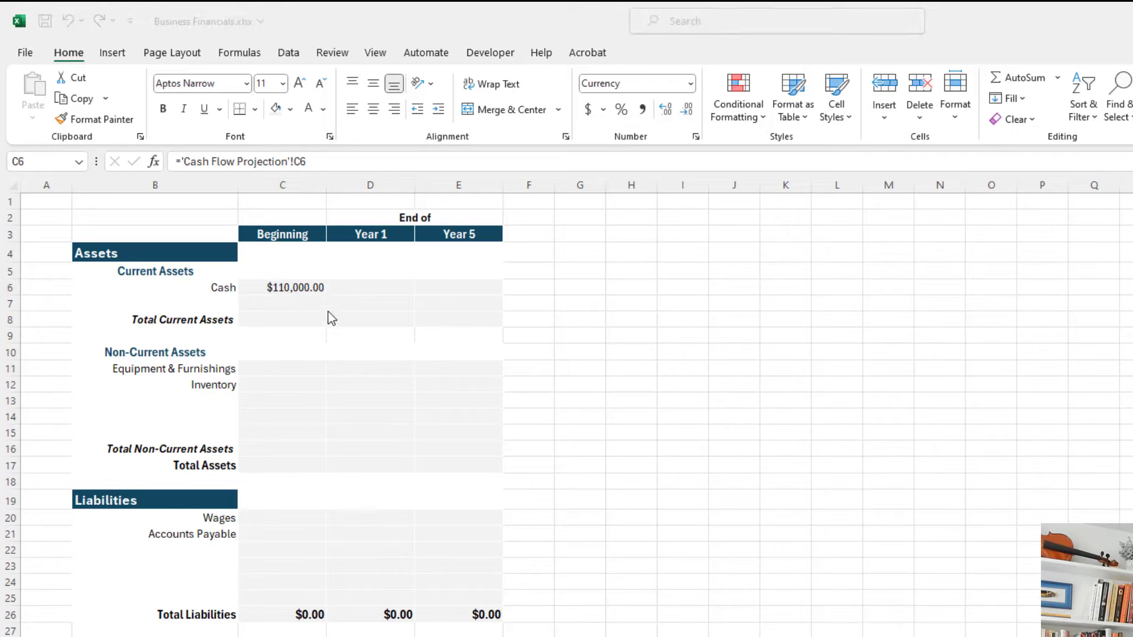
pyautogui.click(300, 287)
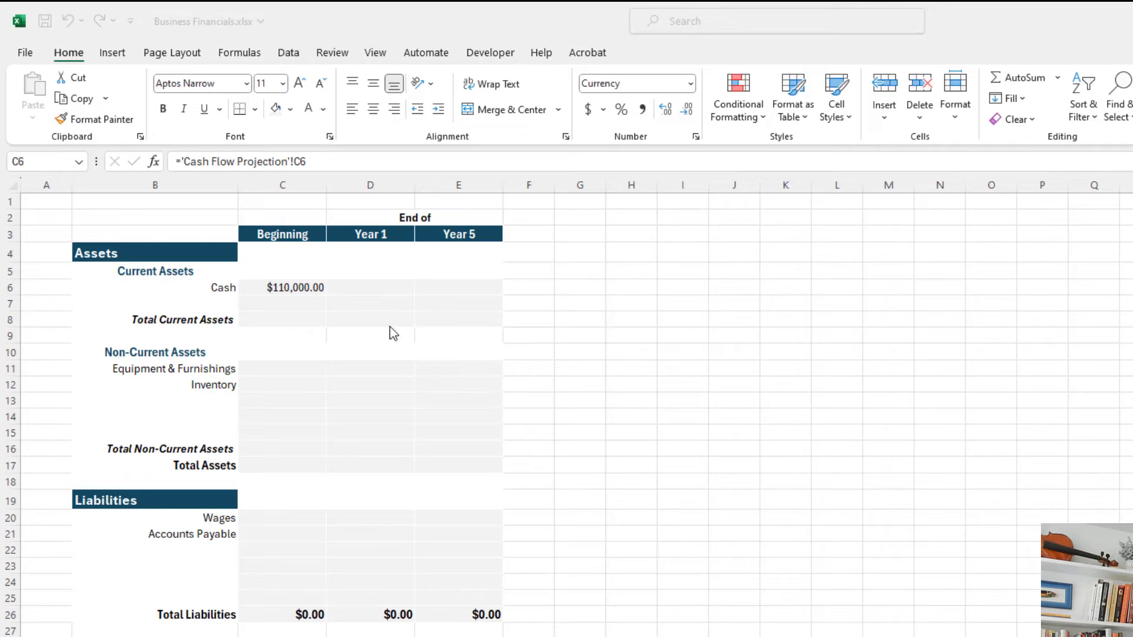
# Calculate Year 1 Cash in D6 with the formula =C6+'Income Statement'!C43.
pyautogui.click(379, 288)
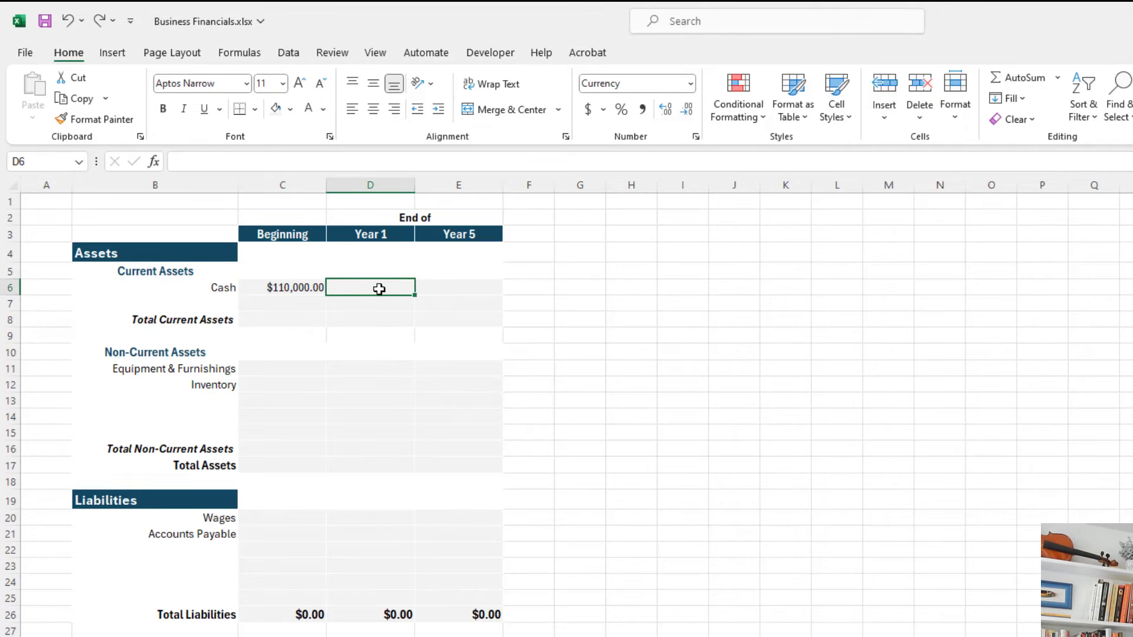
pyautogui.write('=')
pyautogui.press('Left')
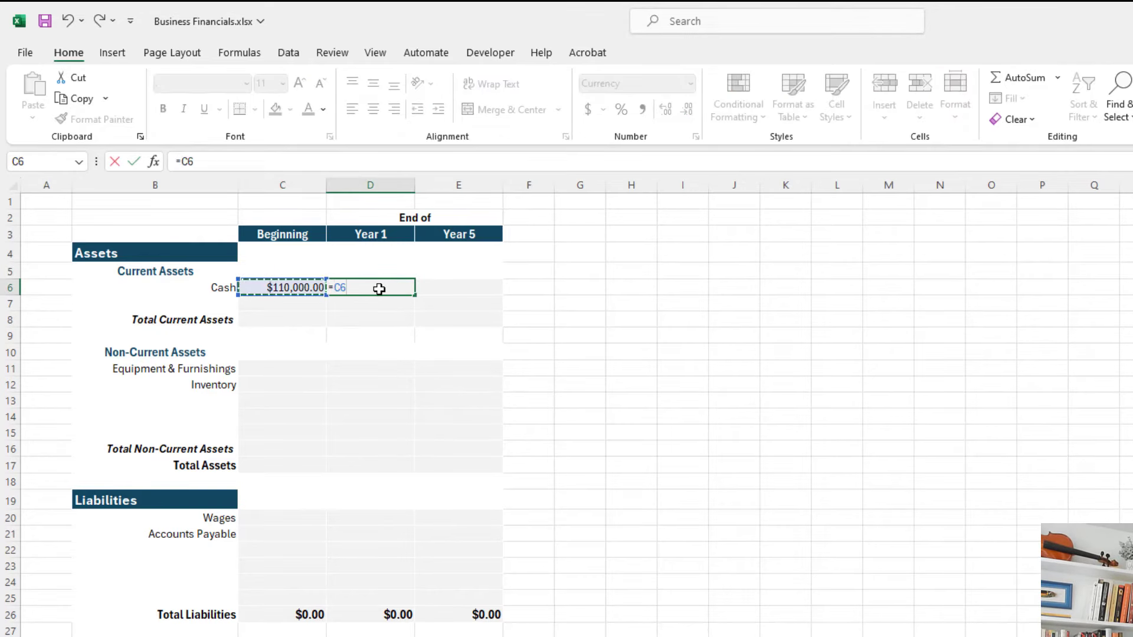
pyautogui.write('+')
pyautogui.hotkey('ctrl', 'pagedown')
pyautogui.scroll(-4, 460, 413)
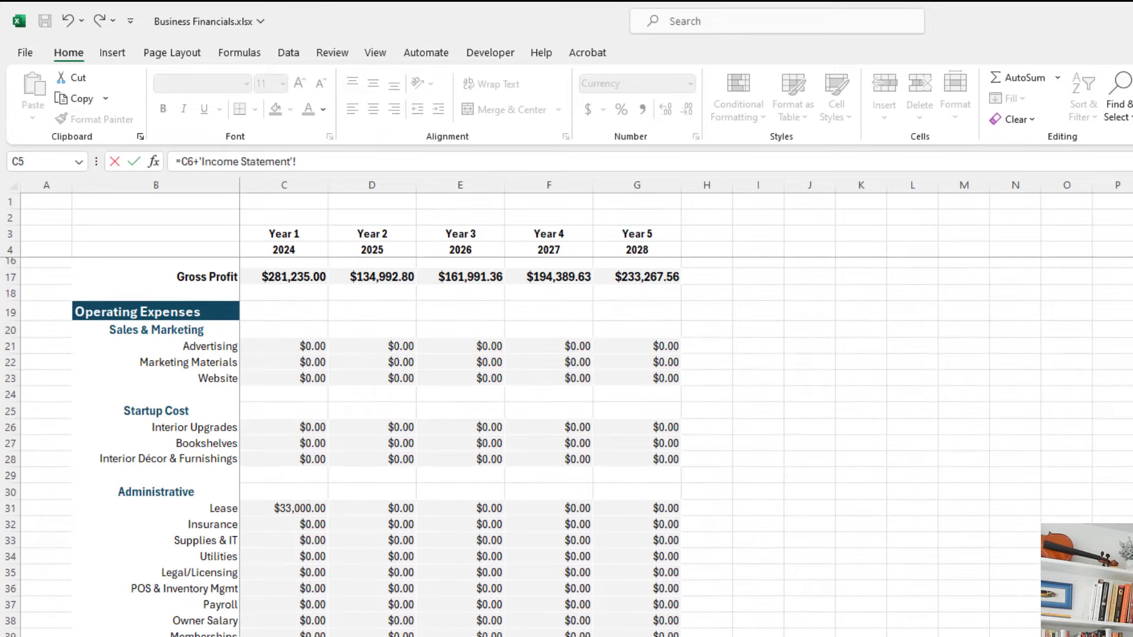
pyautogui.write('C43')
pyautogui.press('Return')
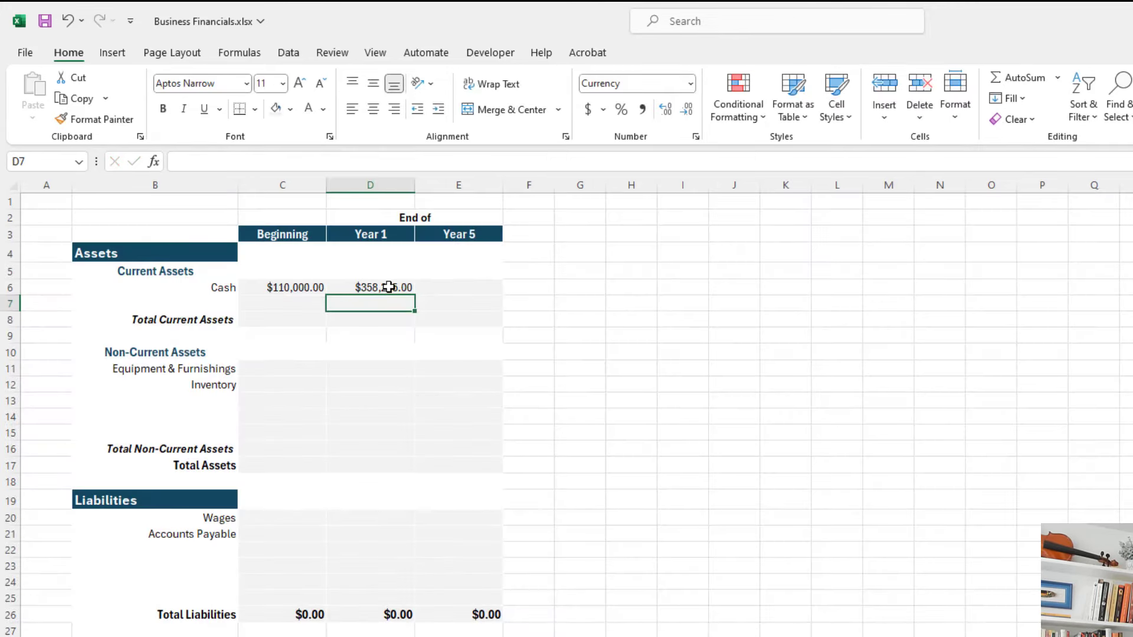
pyautogui.click(389, 288)
# Calculate Year 5 Cash in E6 with the formula =C6+SUM('Income Statement'!C43:G43).
pyautogui.click(468, 287)
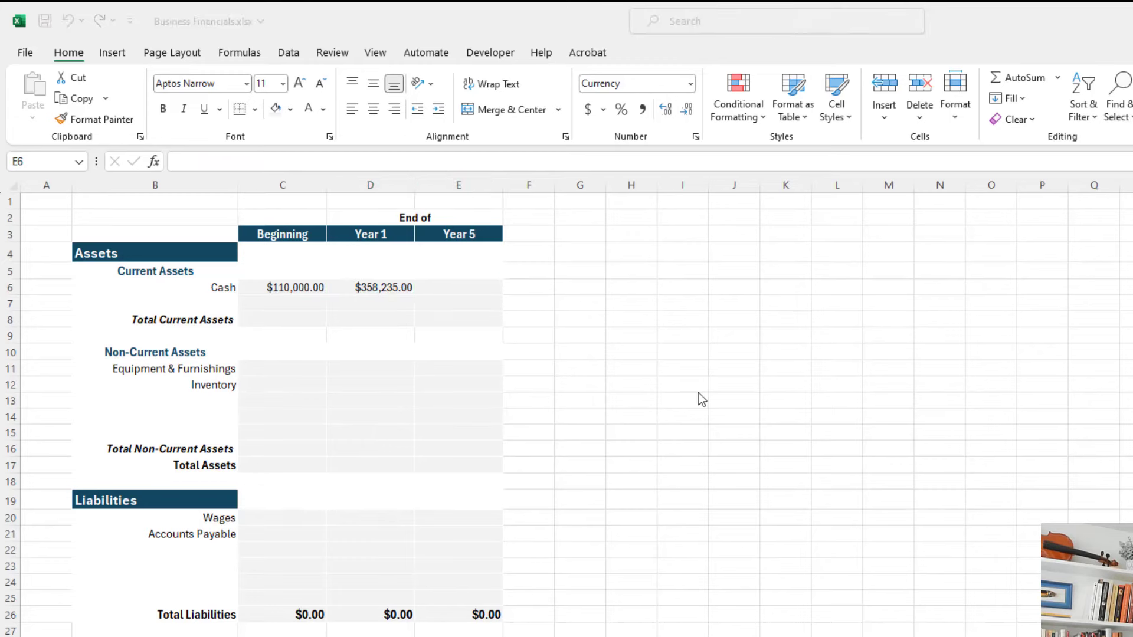
pyautogui.write('=')
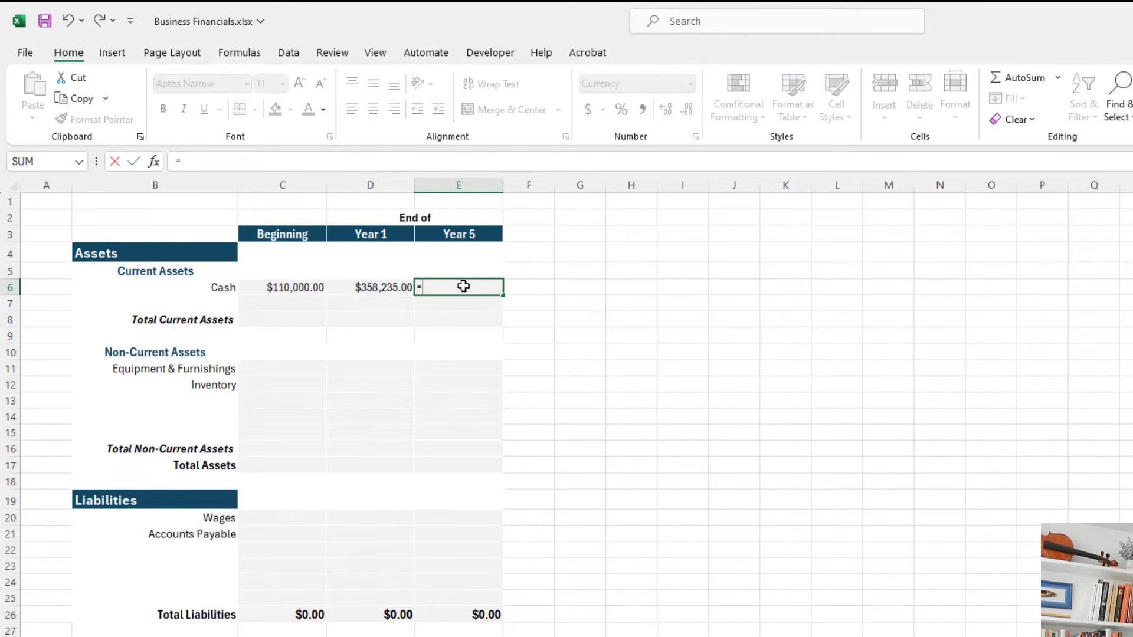
pyautogui.press('Left')
pyautogui.press('Left')
pyautogui.write('+SUM(')
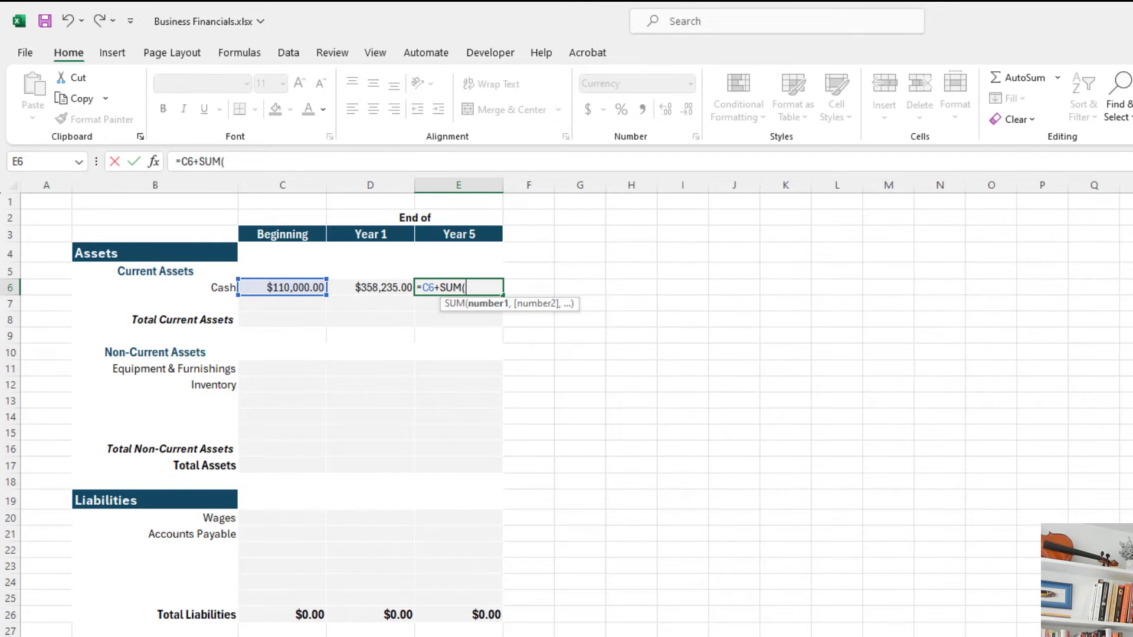
pyautogui.hotkey('ctrl', 'pageup')
pyautogui.hotkey('shift', 'Right')
pyautogui.hotkey('shift', 'Right')
pyautogui.hotkey('shift', 'Right')
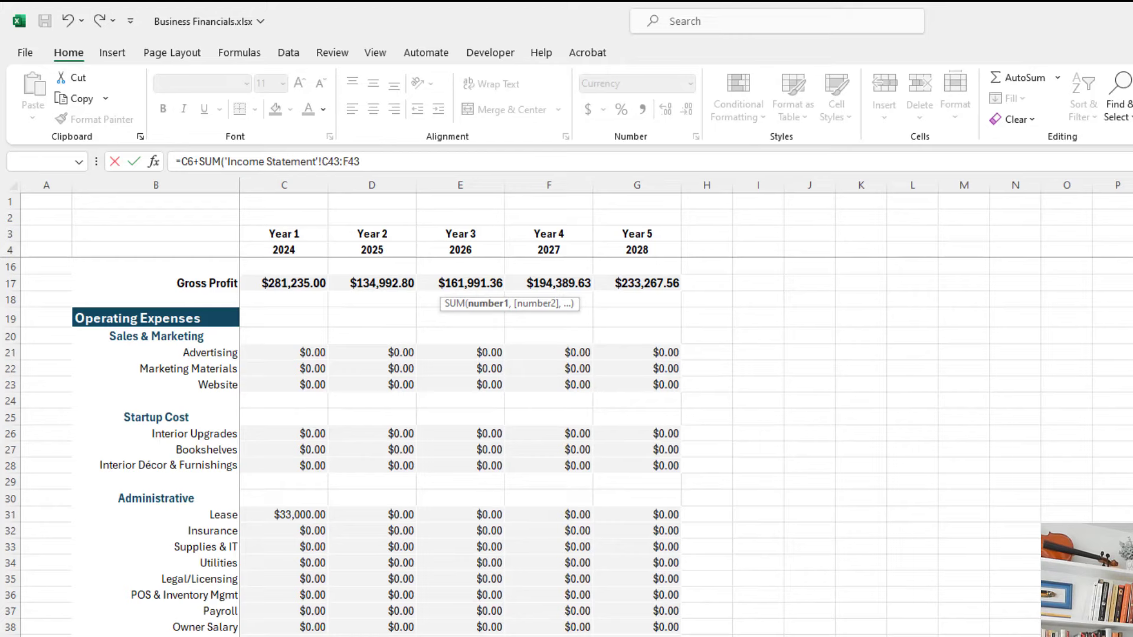
pyautogui.press('Return')
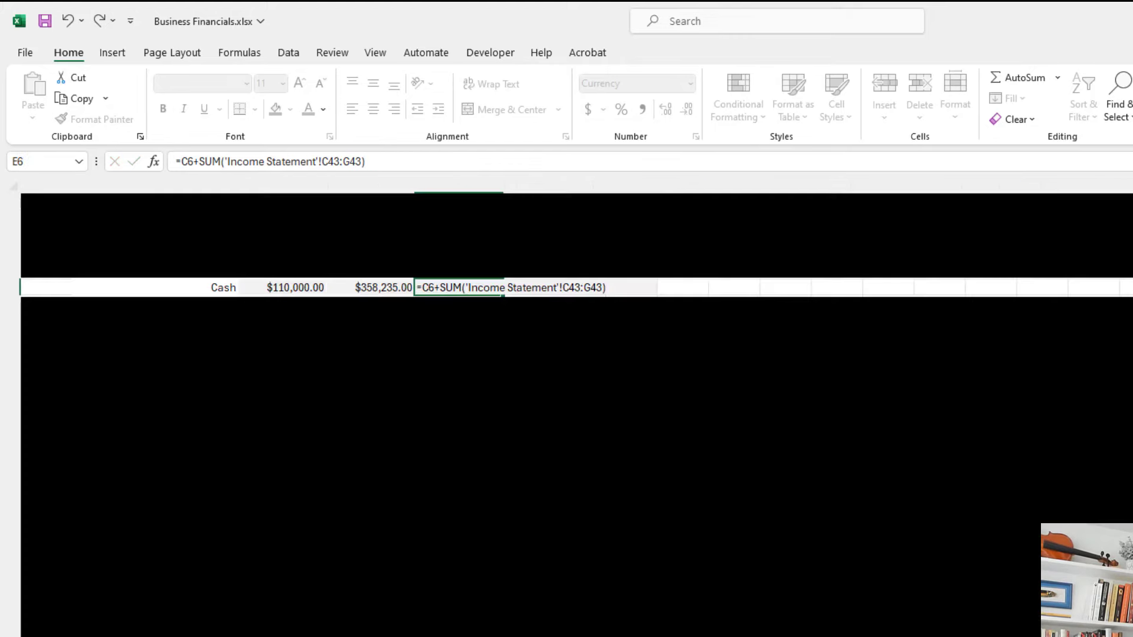
pyautogui.click(467, 284)
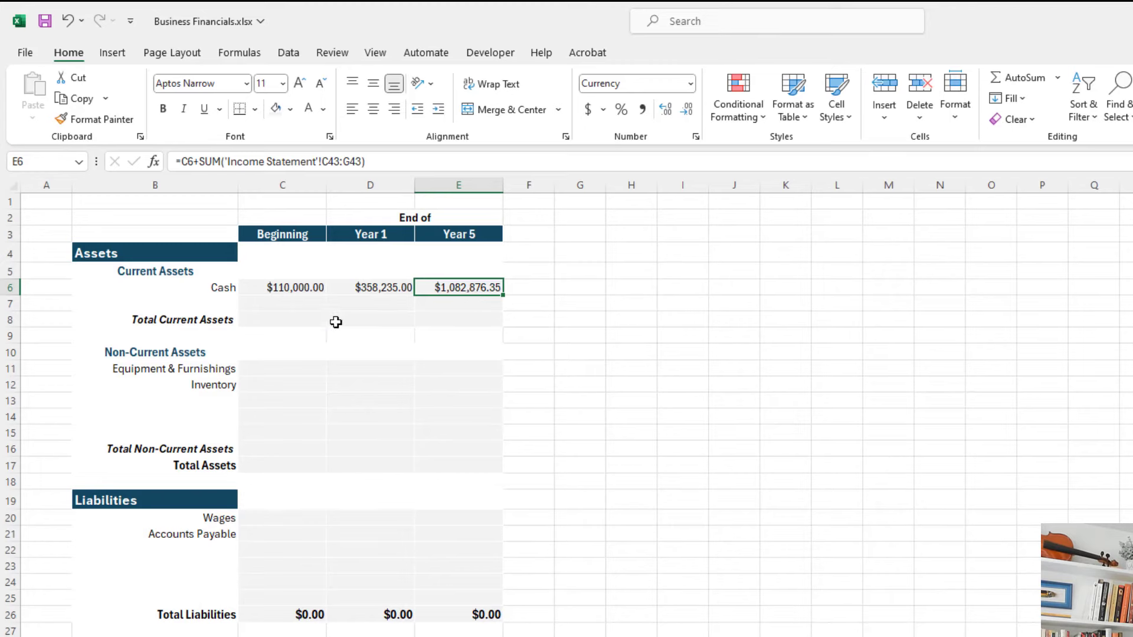
# Calculate the Beginning Total Current Assets in C8 with the formula =SUM(C6:C7).
pyautogui.click(283, 319)
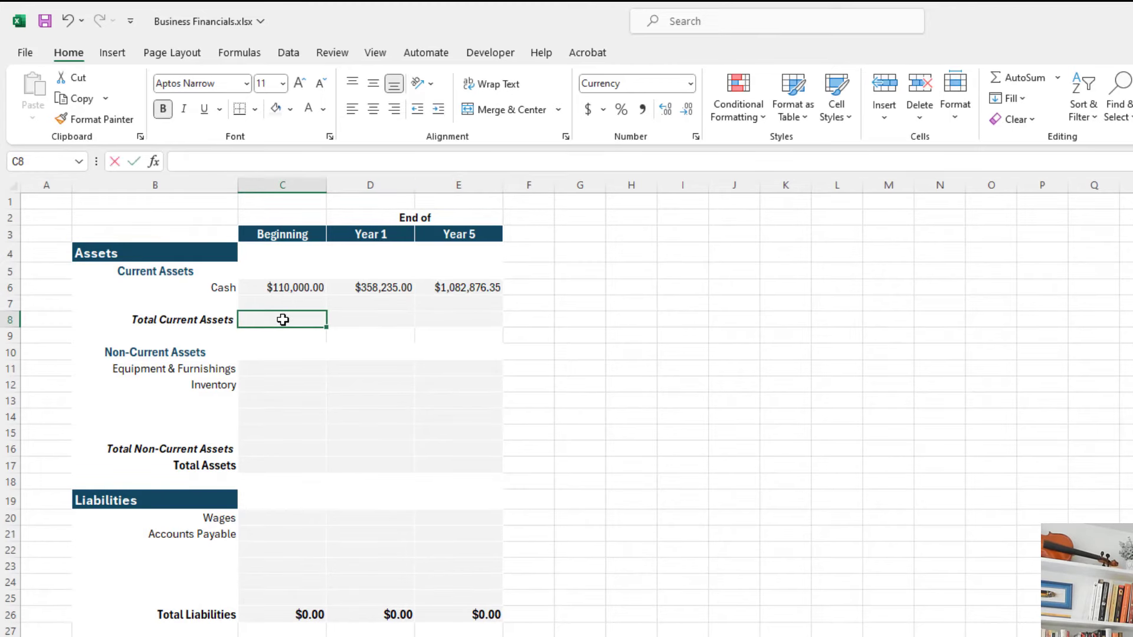
pyautogui.write('=SUM(')
pyautogui.press('Up')
pyautogui.hotkey('shift', 'Up')
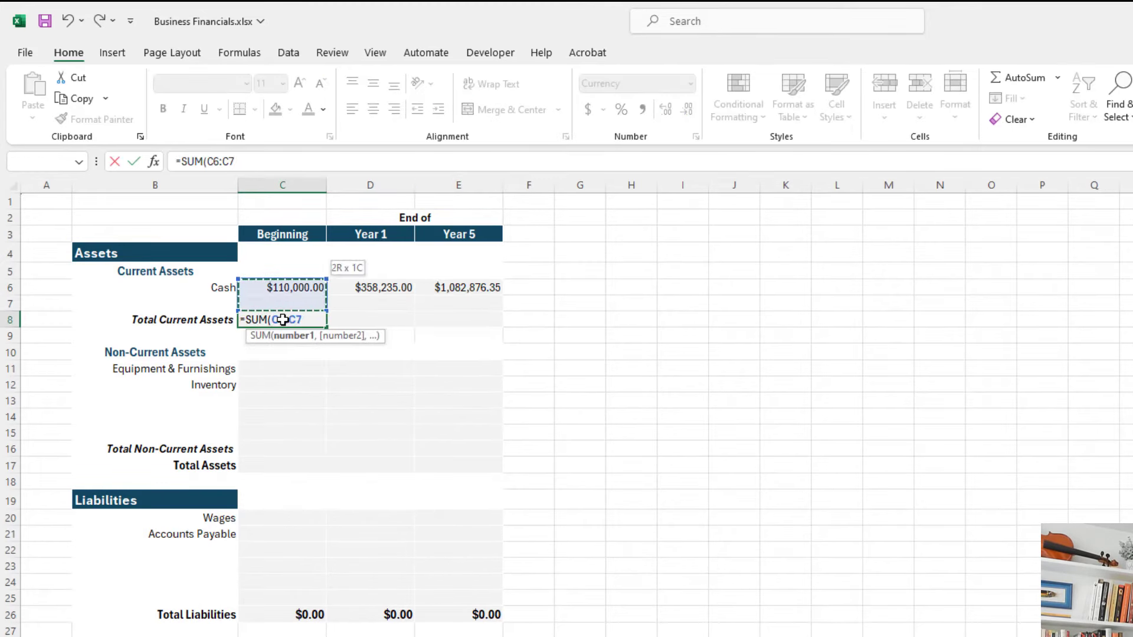
pyautogui.write(')')
pyautogui.press('Return')
# Copy the Total Current Assets formula from C8 to the Year 1 and Year 5 cells D8:E8.
pyautogui.click(283, 319)
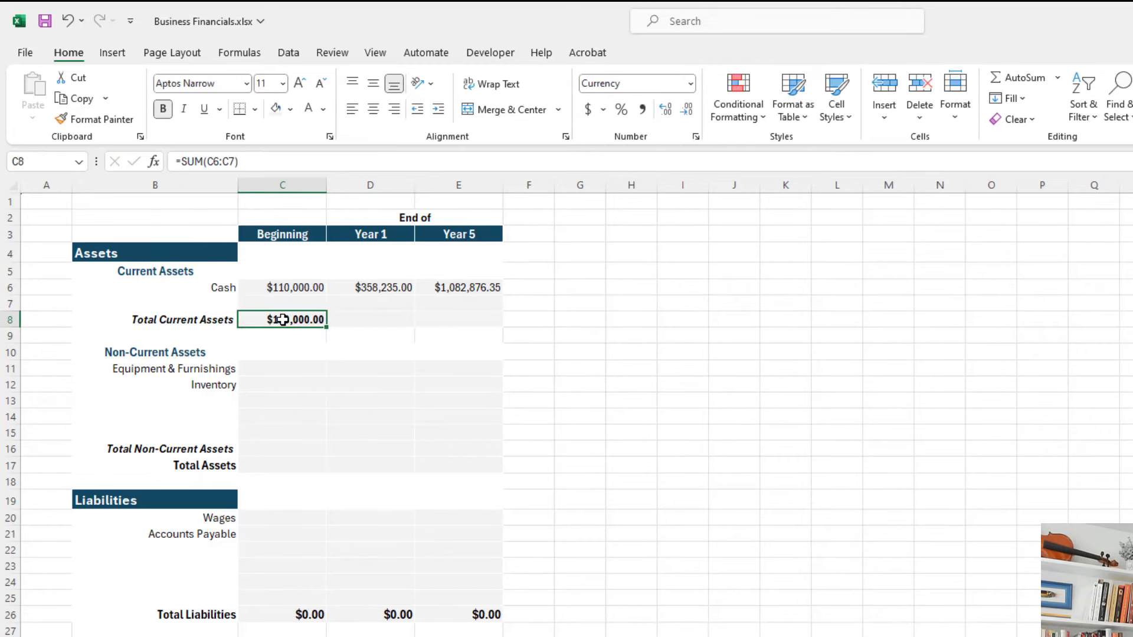
pyautogui.hotkey('ctrl', 'c')
pyautogui.press('Right')
pyautogui.hotkey('shift', 'Right')
pyautogui.hotkey('ctrl', 'v')
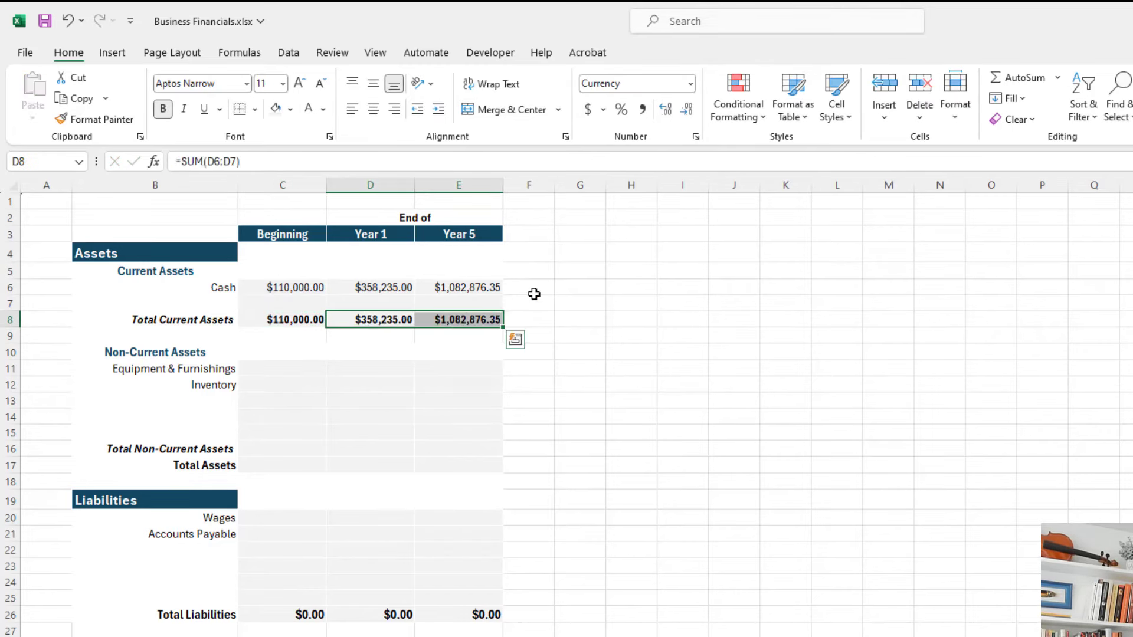
# Remove both decimal places from the current asset amounts in C6:E8.
pyautogui.moveTo(304, 285); pyautogui.dragTo(469, 319)
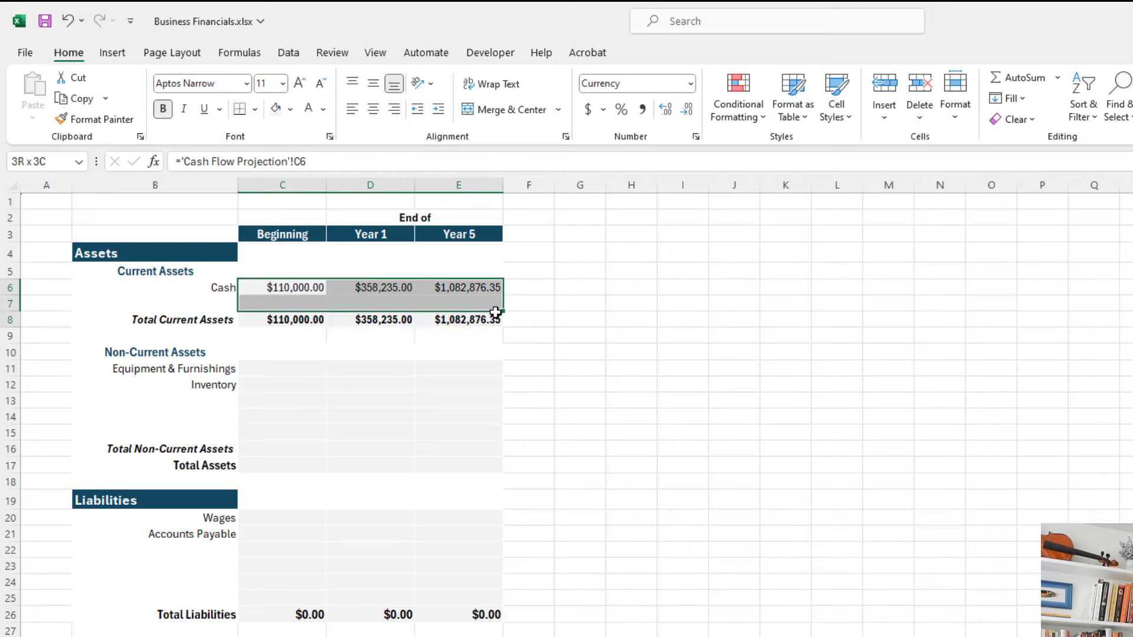
pyautogui.click(687, 109)
pyautogui.click(687, 110)
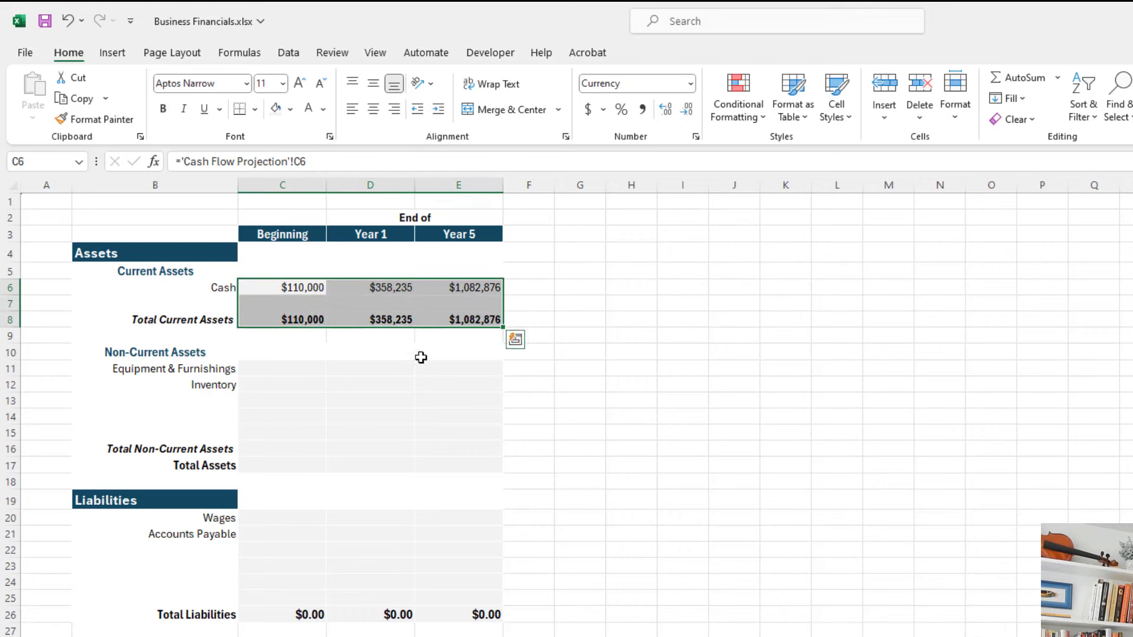
pyautogui.click(372, 356)
# Try the formula =SUM('Income Statement'!C28)*0.8 for Beginning Equipment & Furnishings in C11, and clear the cell again.
pyautogui.click(303, 370)
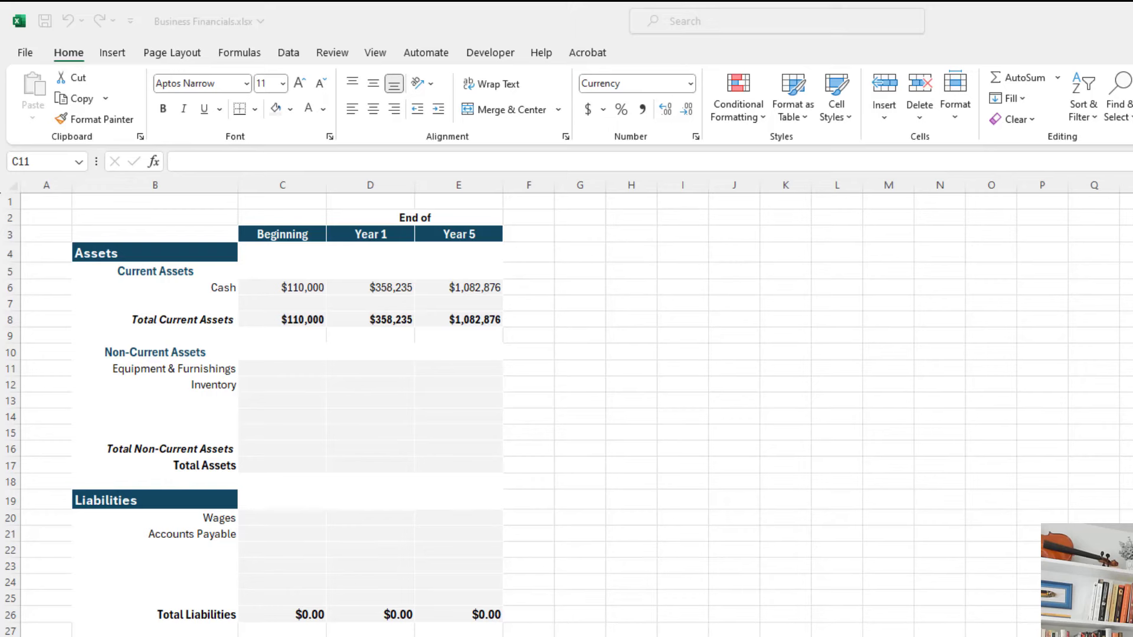
pyautogui.click(311, 392)
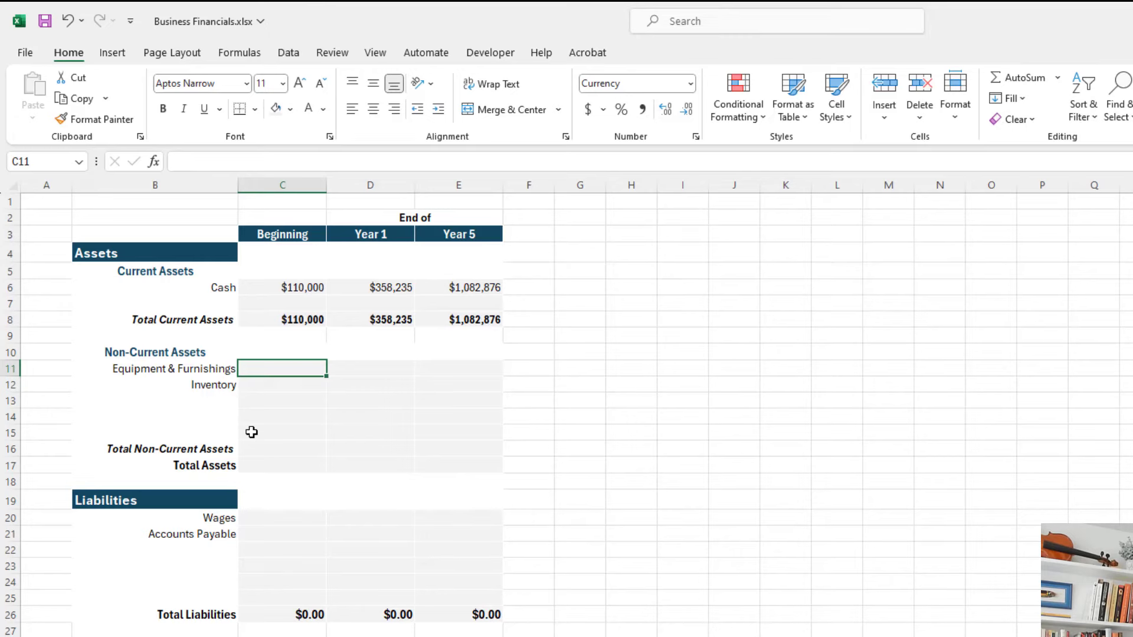
pyautogui.write('=SUM(')
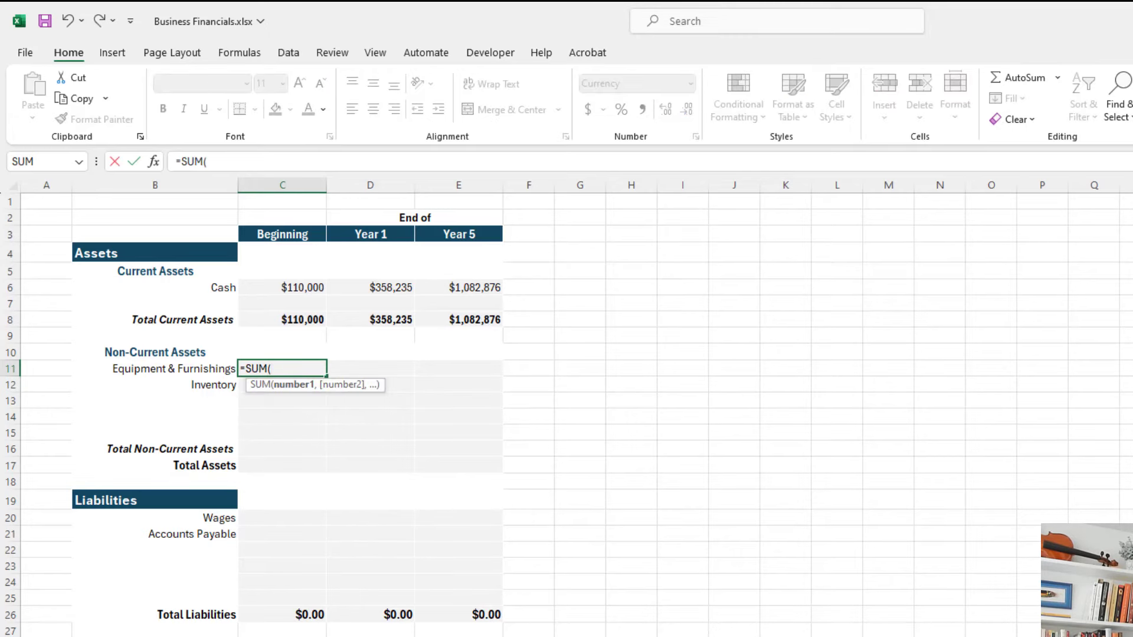
pyautogui.hotkey('ctrl', 'pageup')
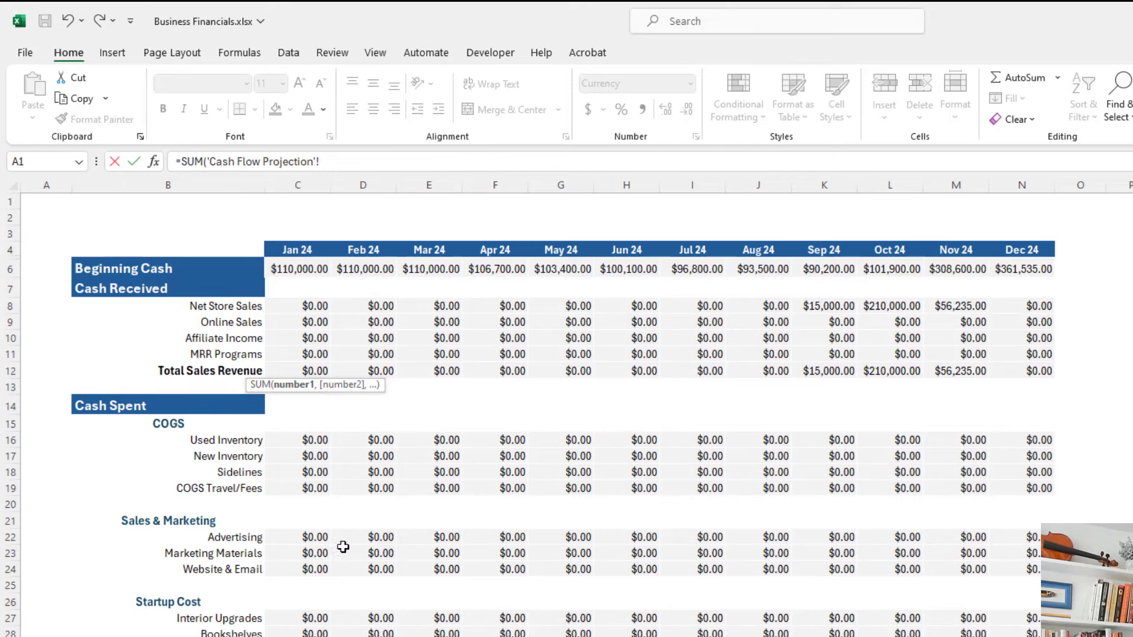
pyautogui.scroll(-1, 338, 561)
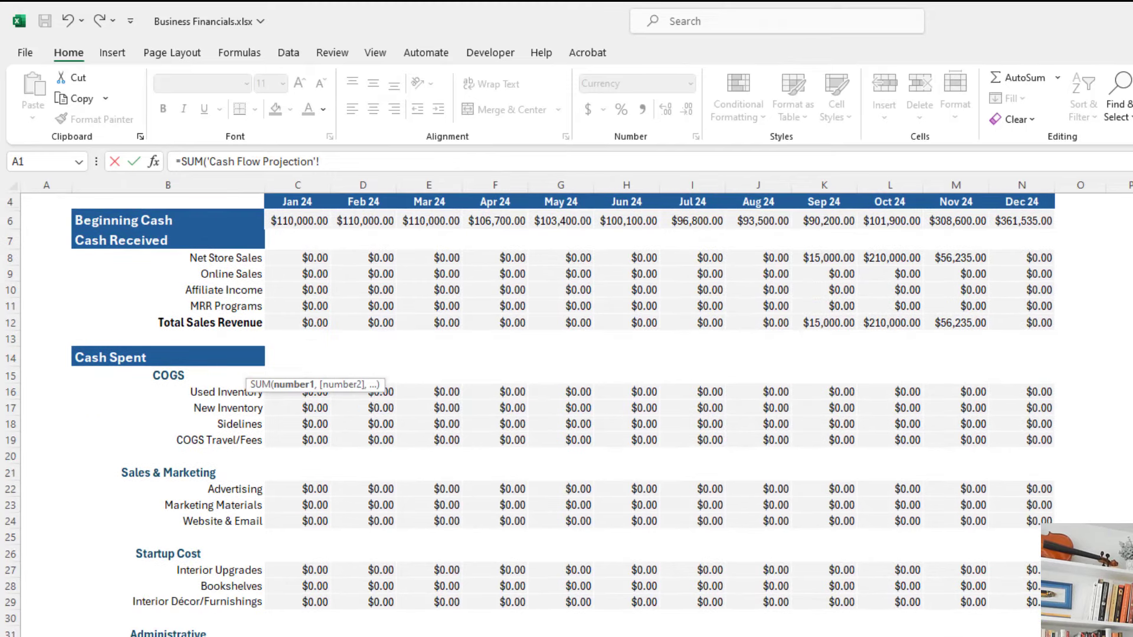
pyautogui.hotkey('ctrl', 'pageup')
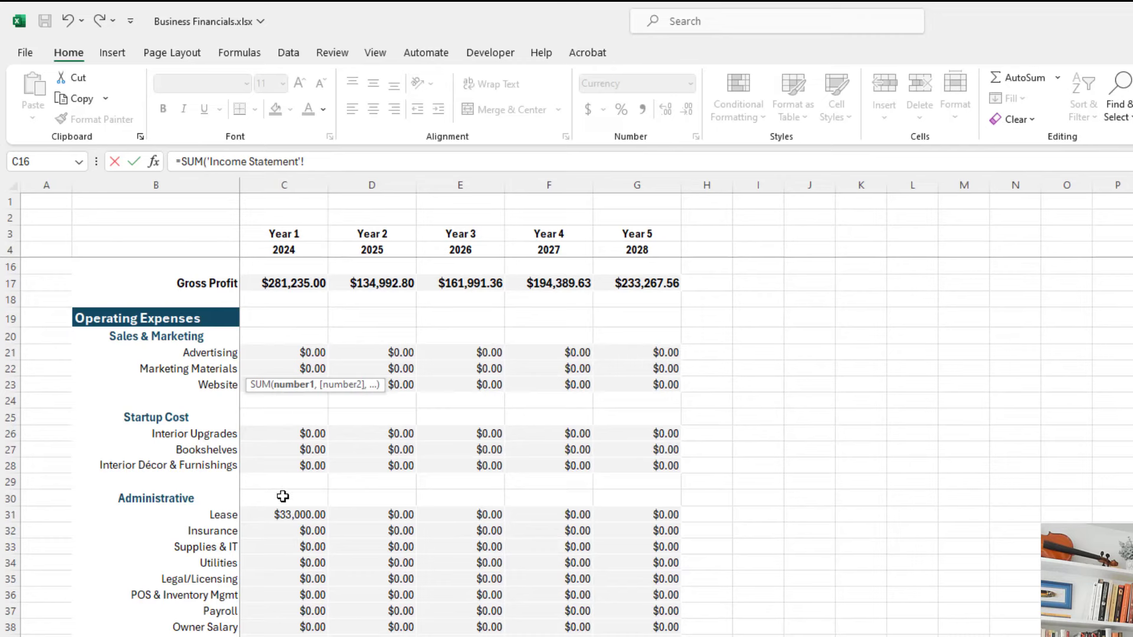
pyautogui.click(300, 466)
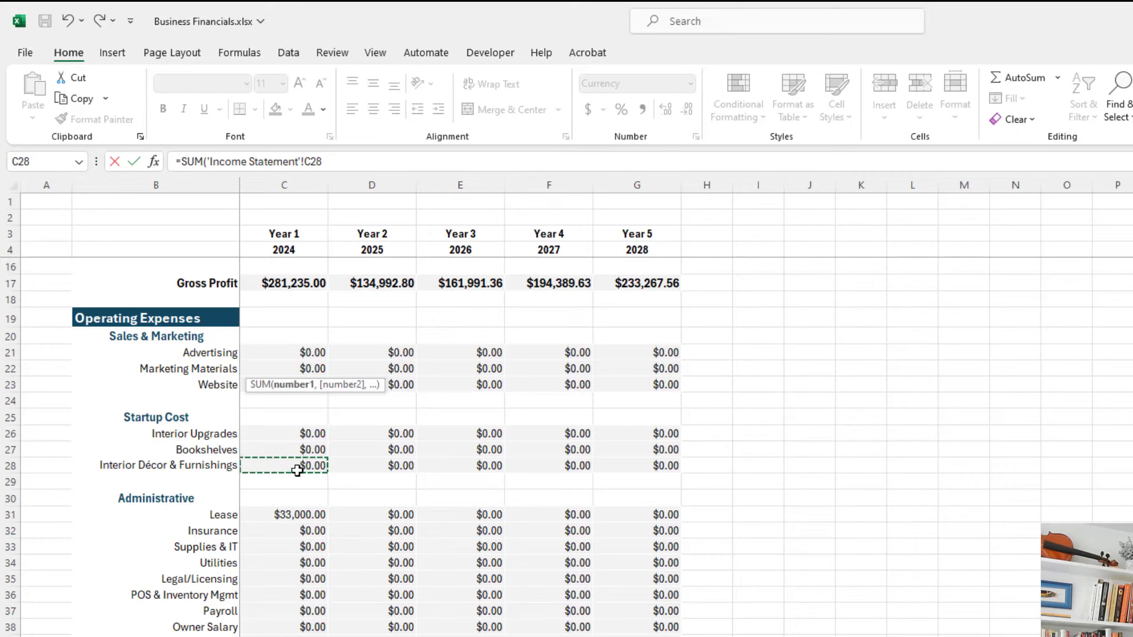
pyautogui.write(')*')
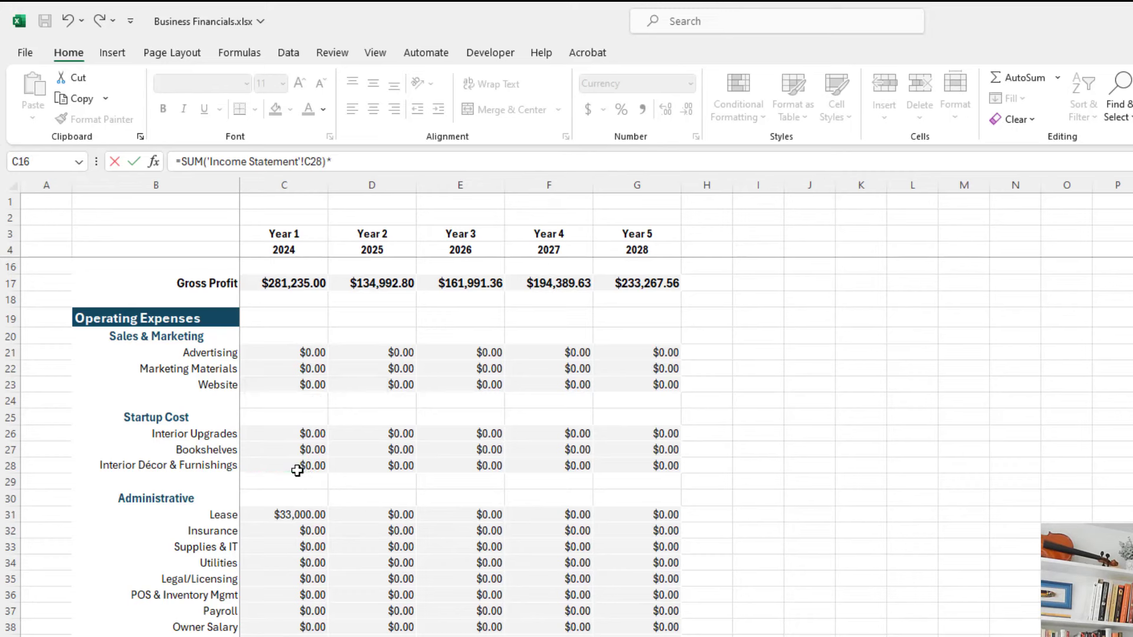
pyautogui.write('0.8')
pyautogui.press('Return')
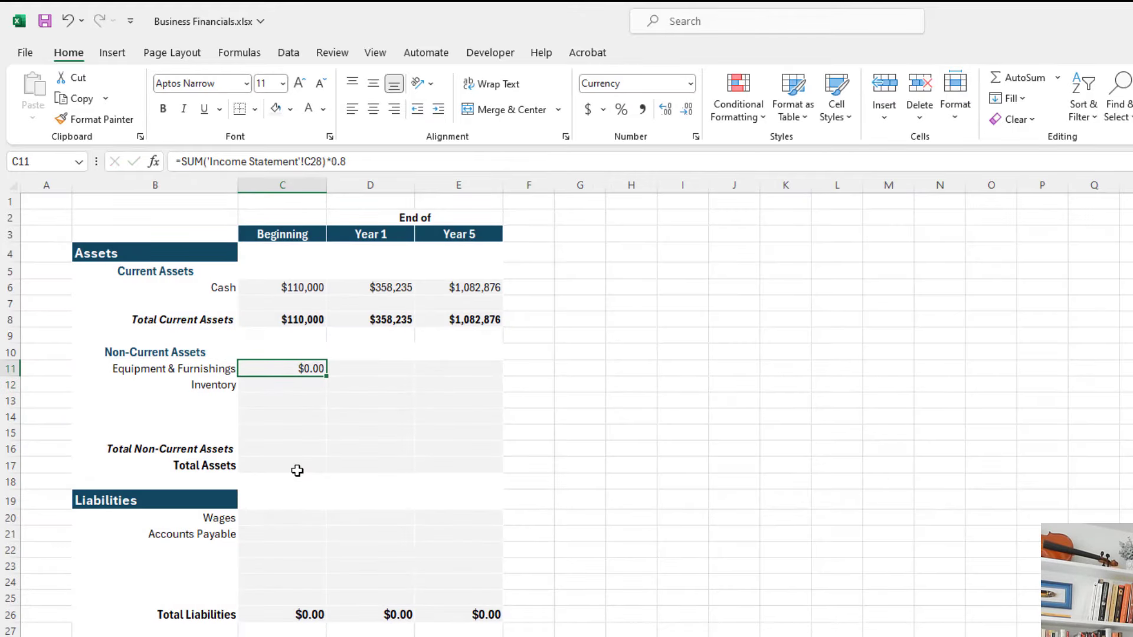
pyautogui.press('Delete')
pyautogui.press('Right')
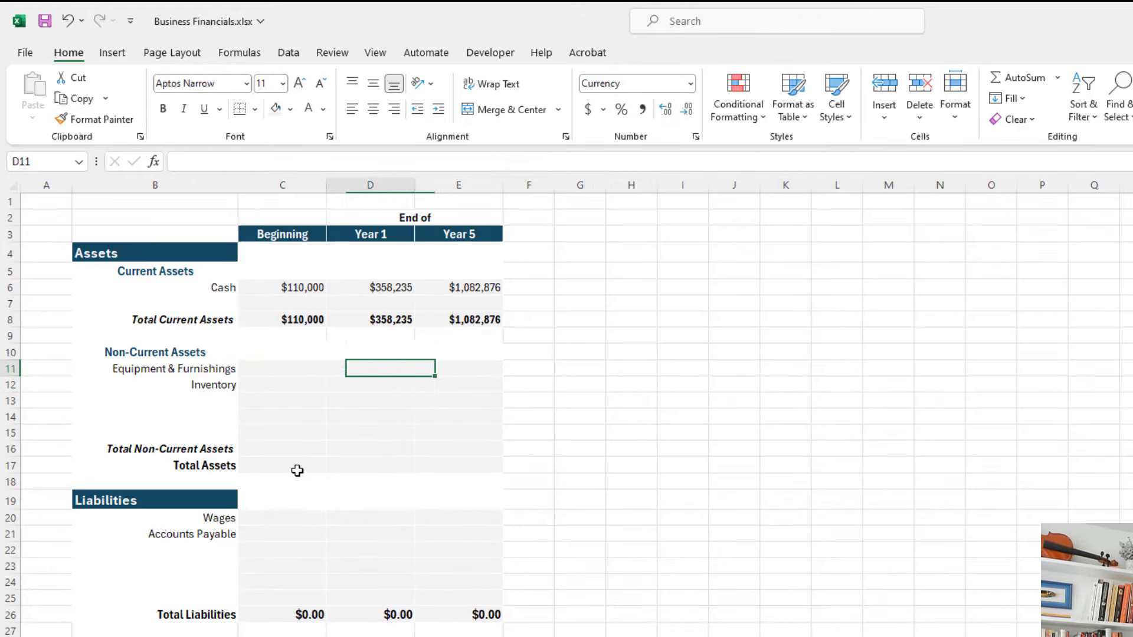
pyautogui.press('Right')
pyautogui.press('Left')
pyautogui.press('Left')
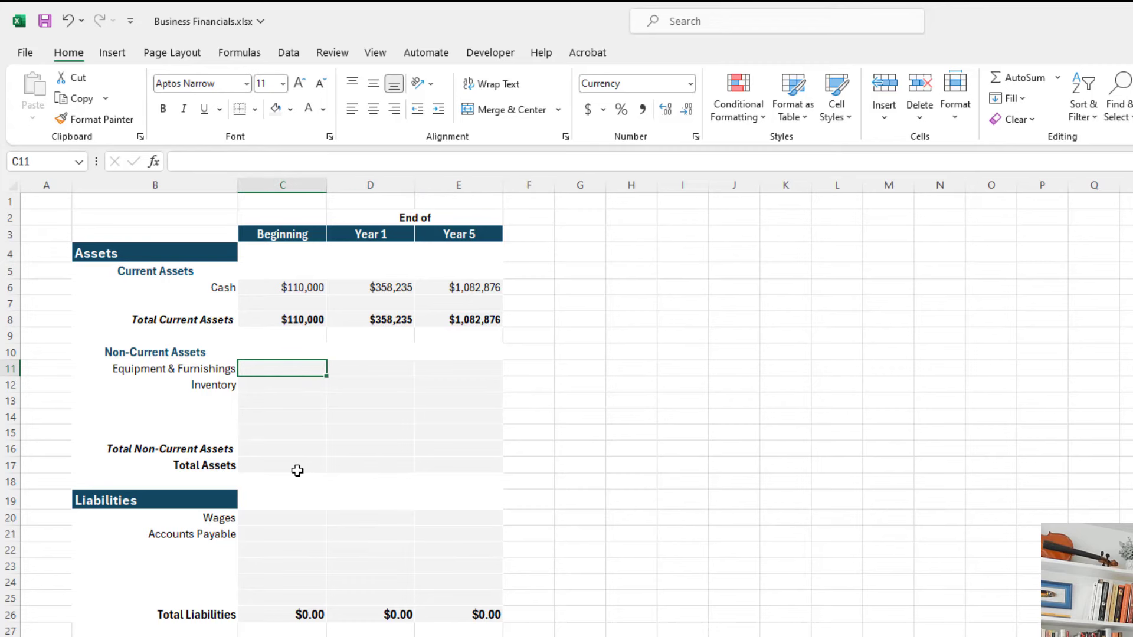
pyautogui.click(397, 365)
pyautogui.click(453, 370)
pyautogui.click(313, 391)
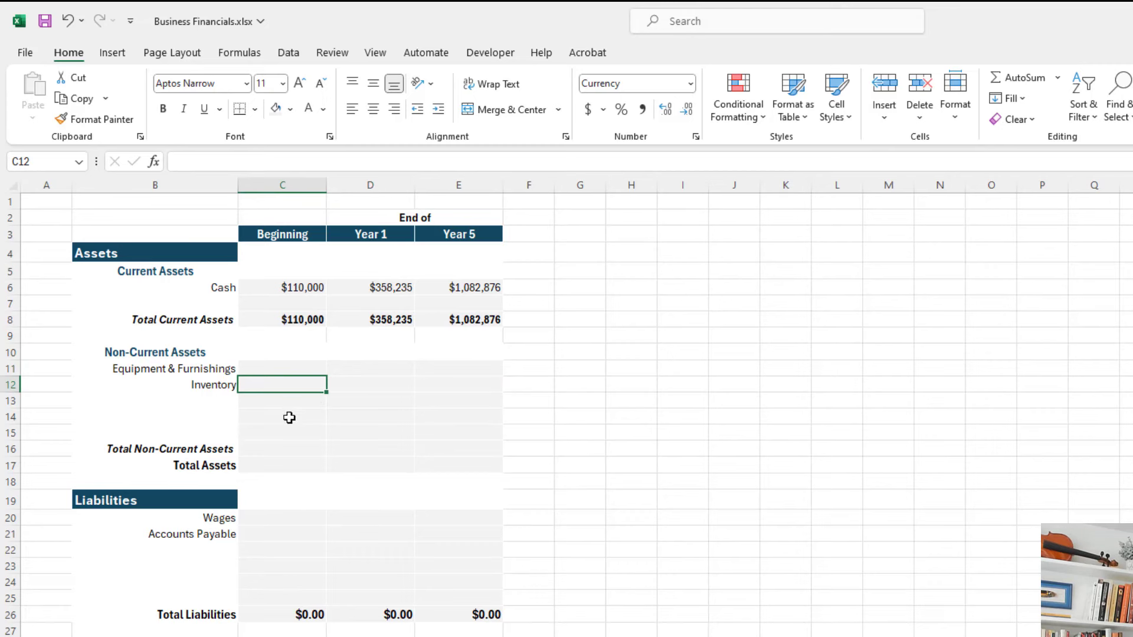
pyautogui.write('=')
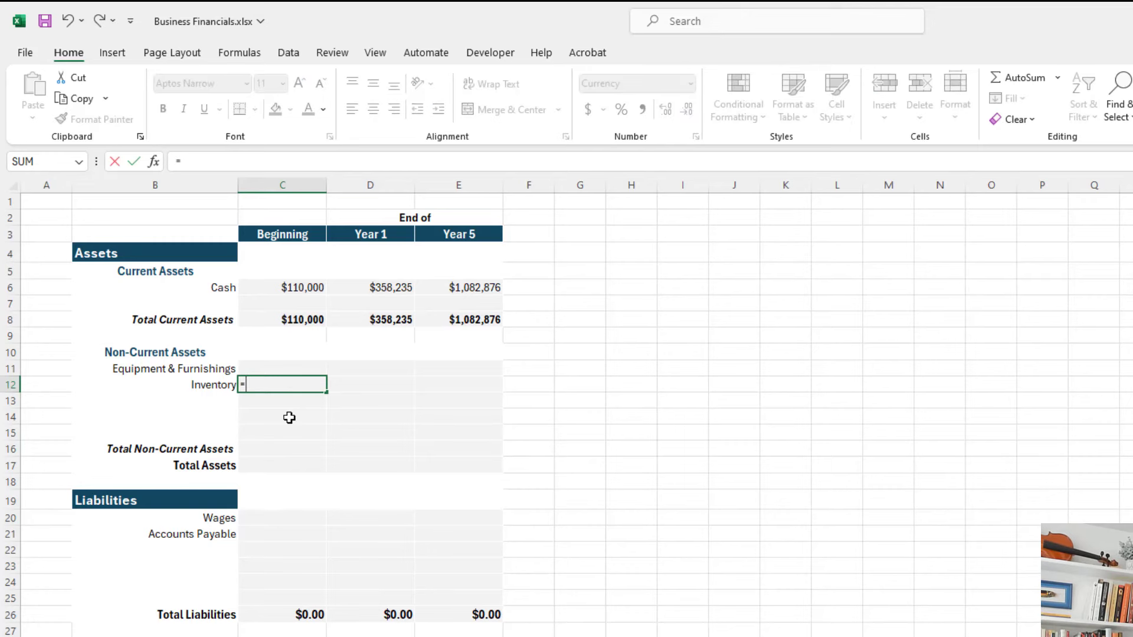
pyautogui.press('Escape')
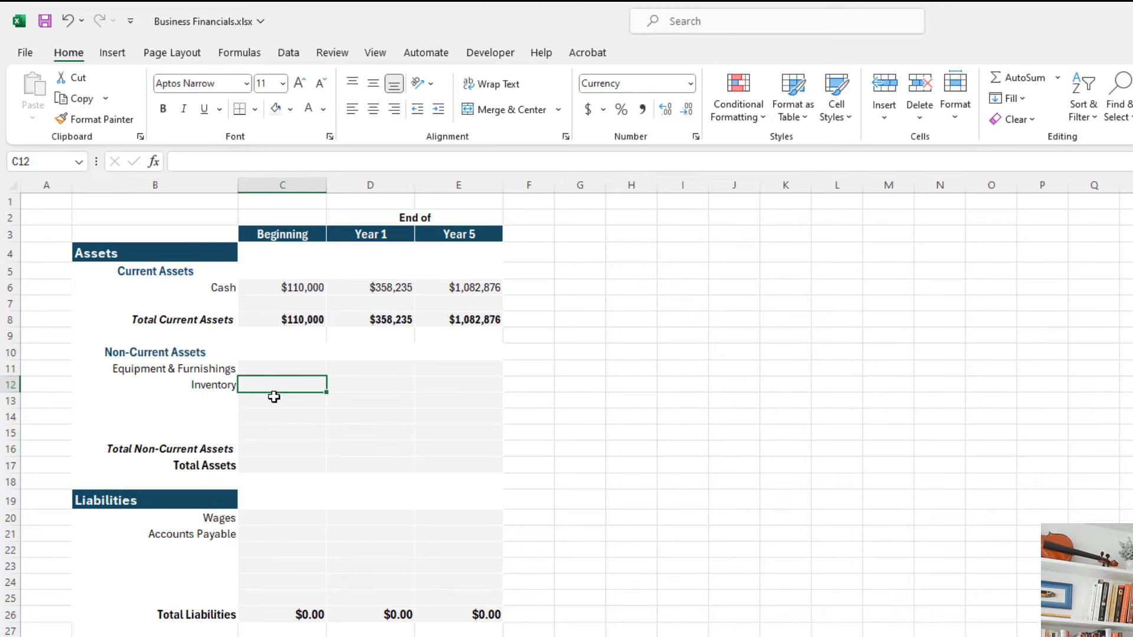
# Fill the Equipment & Furnishings and Inventory cells C11:E12 with 0.
pyautogui.moveTo(268, 362); pyautogui.dragTo(465, 382)
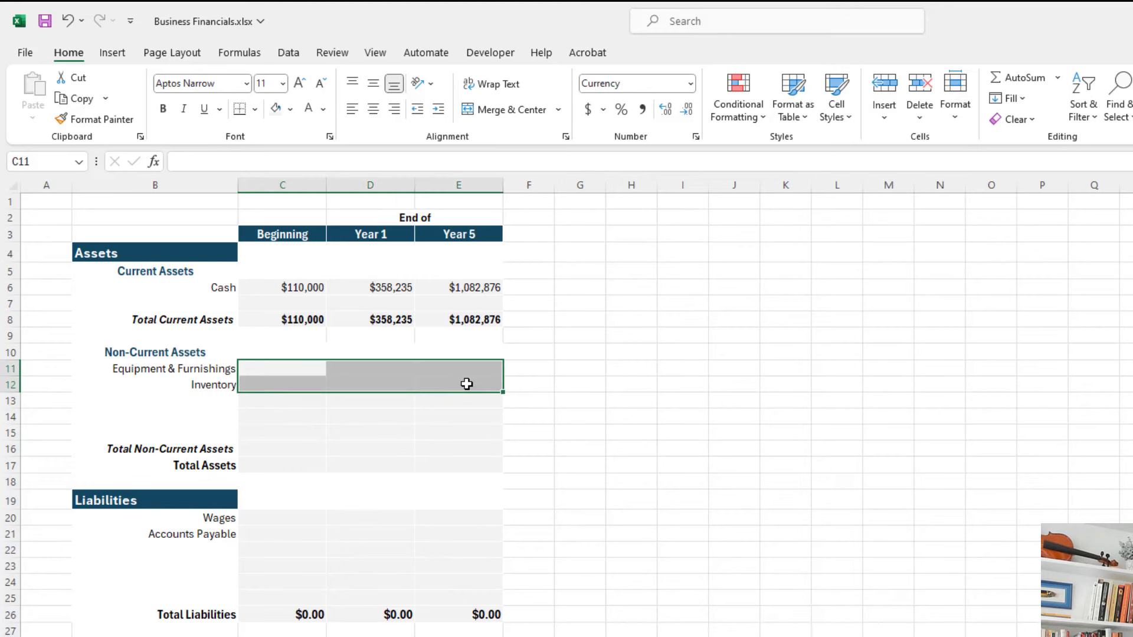
pyautogui.write('0')
pyautogui.hotkey('ctrl', 'Return')
# Hide the empty rows 13 to 15 below Inventory.
pyautogui.moveTo(295, 400); pyautogui.dragTo(296, 431)
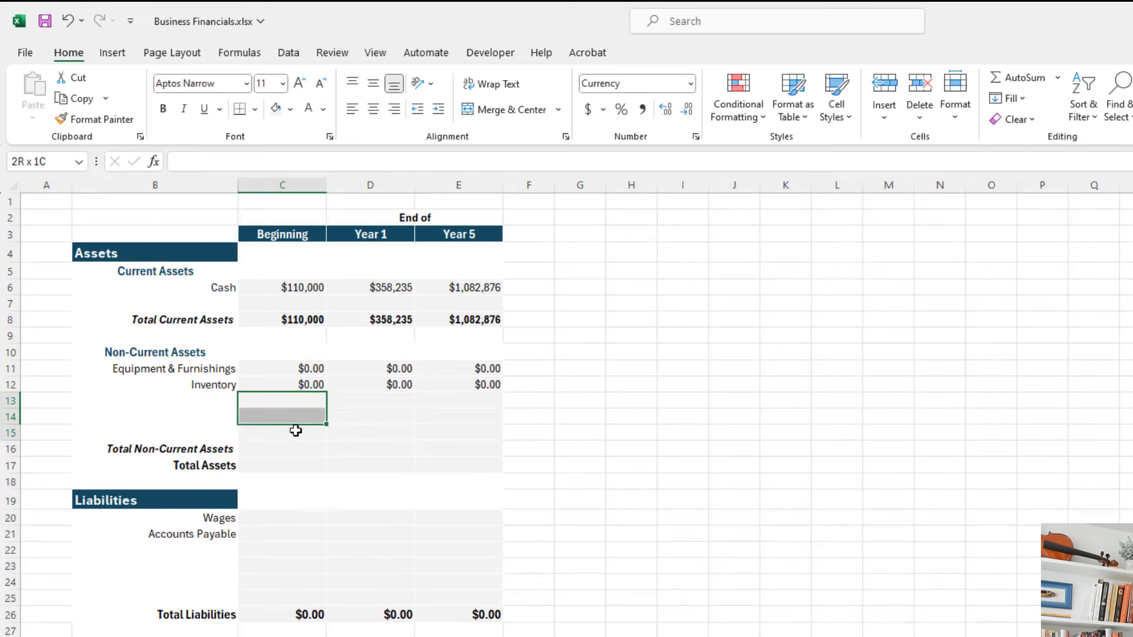
pyautogui.press('alt')
pyautogui.press('o')
pyautogui.press('r')
pyautogui.press('h')
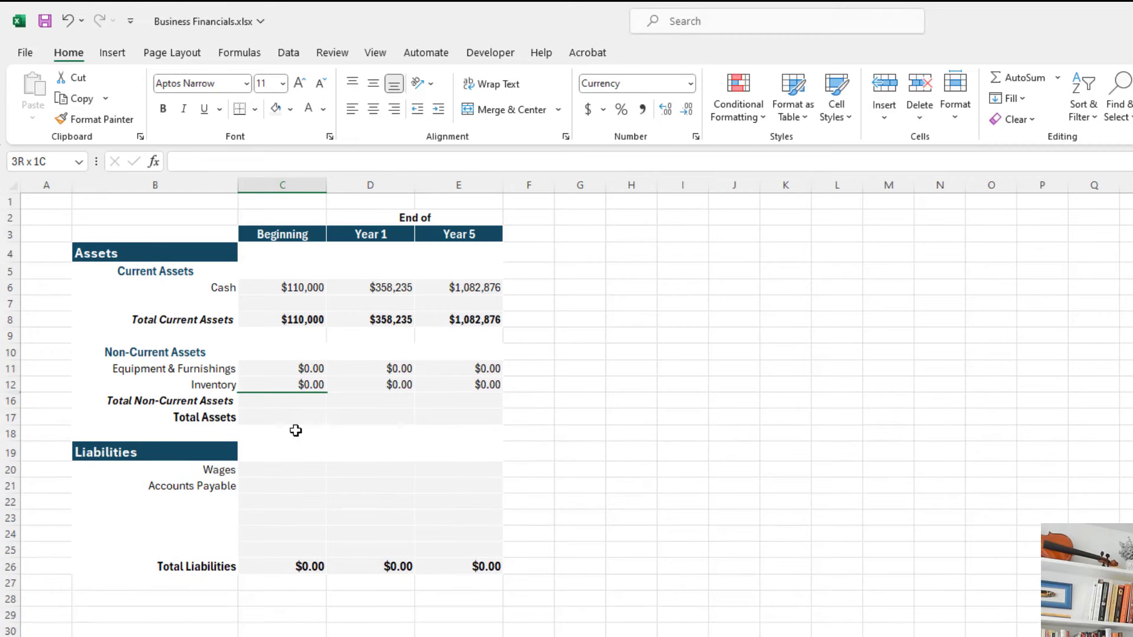
# Calculate the Beginning Total Non-Current Assets in C16 with the formula =SUM(C11:C12).
pyautogui.click(278, 401)
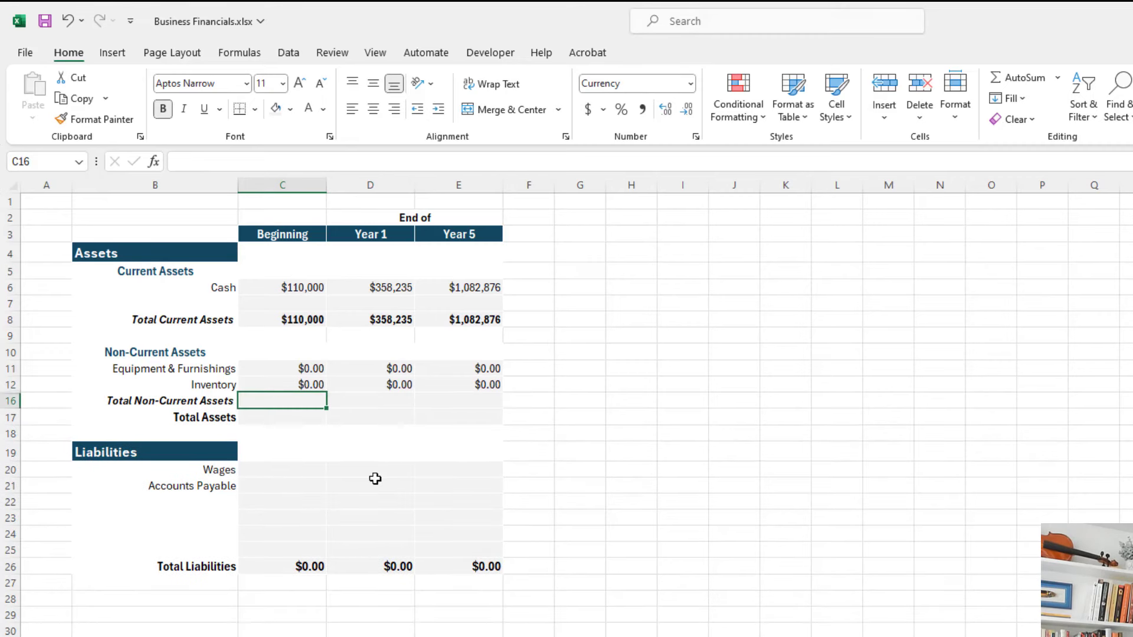
pyautogui.write('=SUM(')
pyautogui.press('Up')
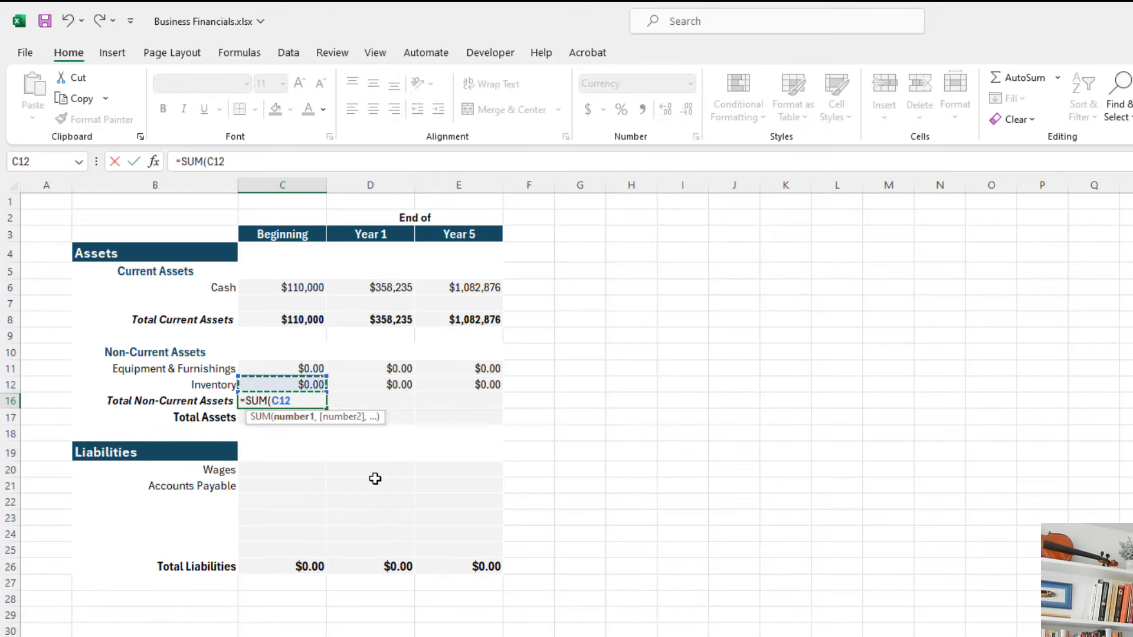
pyautogui.hotkey('shift', 'Up')
pyautogui.press('Return')
# Copy the Total Non-Current Assets formula from C16 to the Year 1 and Year 5 cells D16:E16.
pyautogui.press('Up')
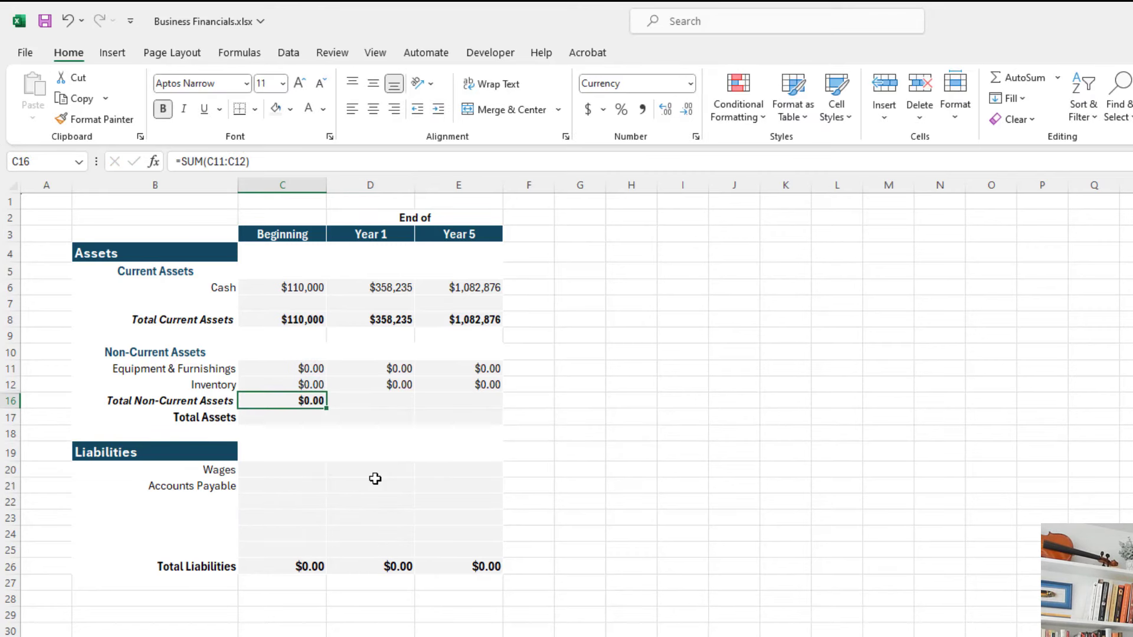
pyautogui.hotkey('ctrl', 'c')
pyautogui.press('Right')
pyautogui.hotkey('shift', 'Right')
pyautogui.hotkey('ctrl', 'v')
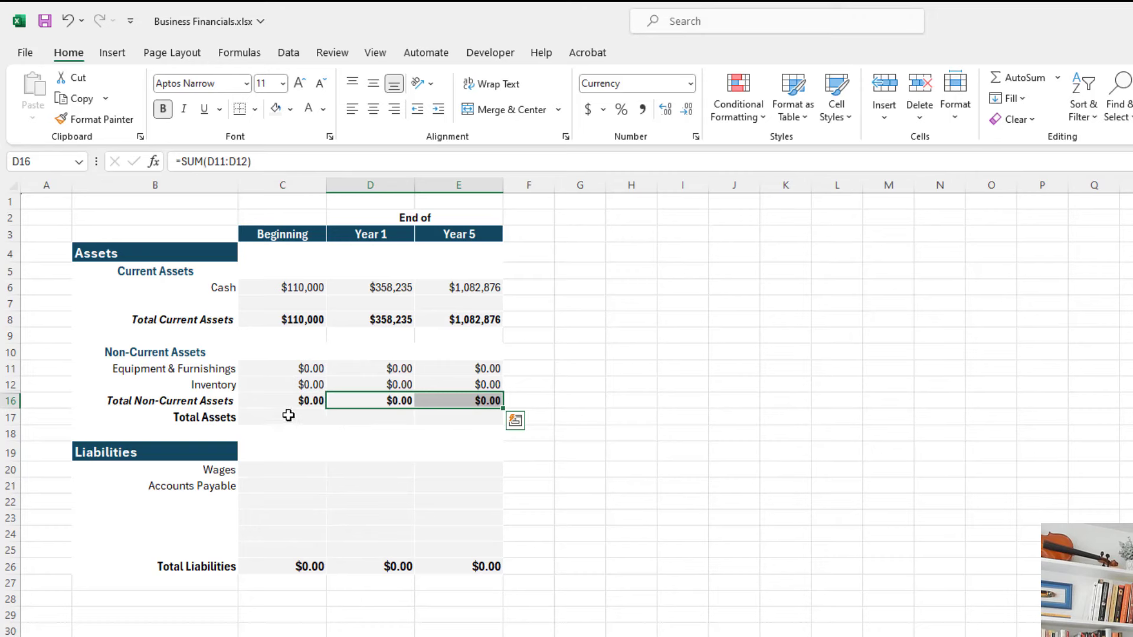
# Calculate the Beginning Total Assets in C17 with the formula =C8+C16.
pyautogui.click(289, 415)
pyautogui.write('=')
pyautogui.press('Up')
pyautogui.press('Up')
pyautogui.press('Up')
pyautogui.press('Up')
pyautogui.press('Up')
pyautogui.press('Up')
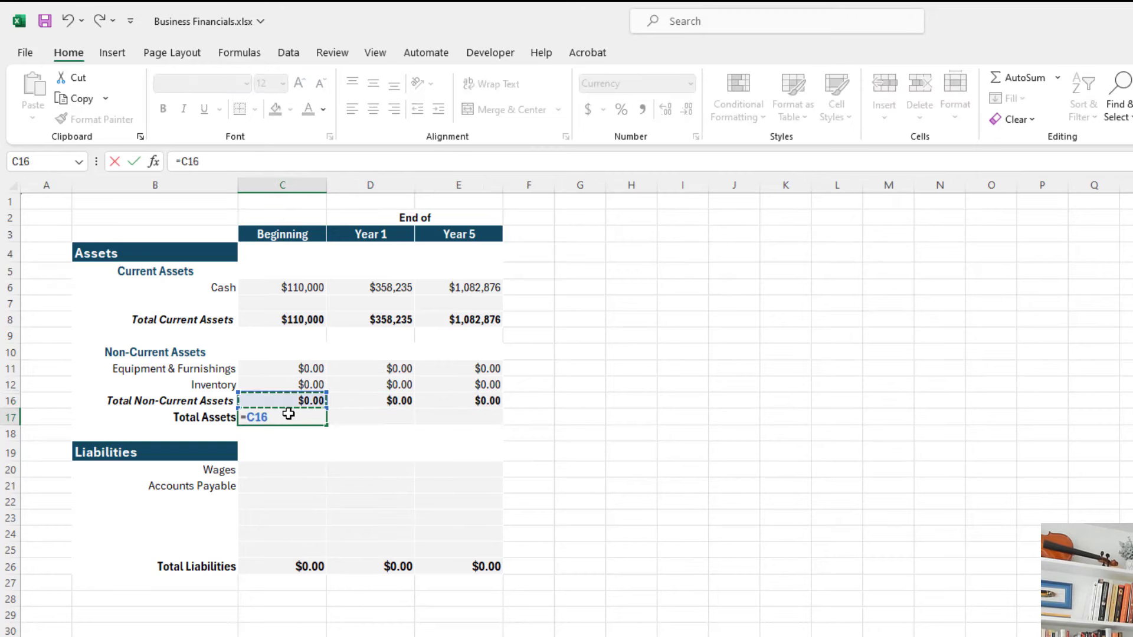
pyautogui.write('+')
pyautogui.press('Up')
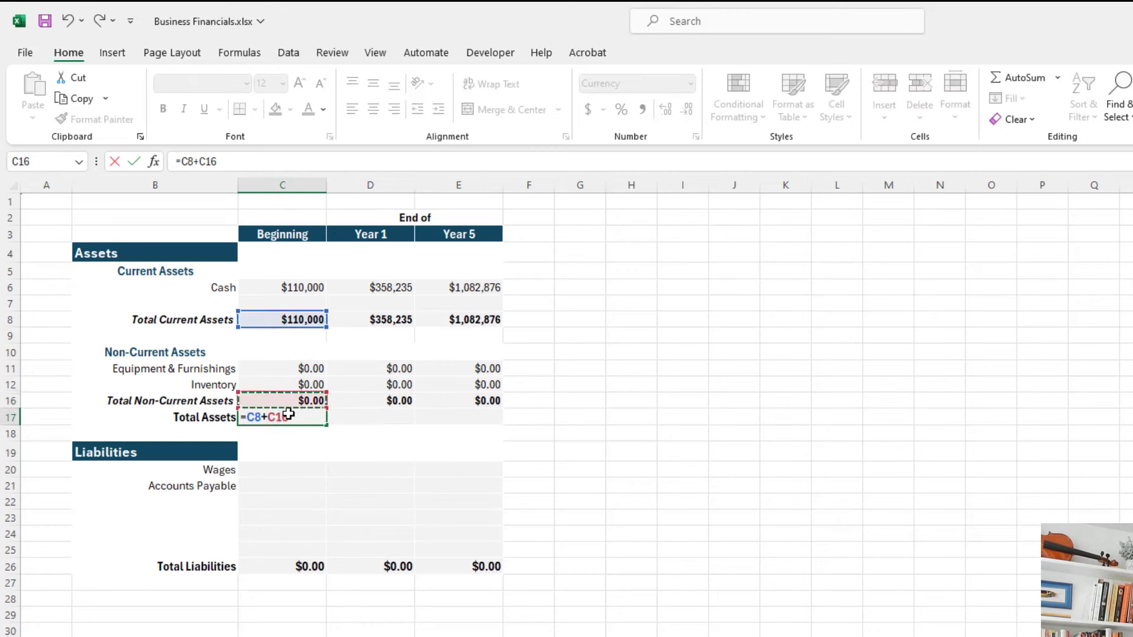
pyautogui.press('Return')
# Copy the Total Assets formula from C17 to the Year 1 and Year 5 cells D17:E17.
pyautogui.press('Up')
pyautogui.hotkey('shift', 'Right')
pyautogui.hotkey('shift', 'Right')
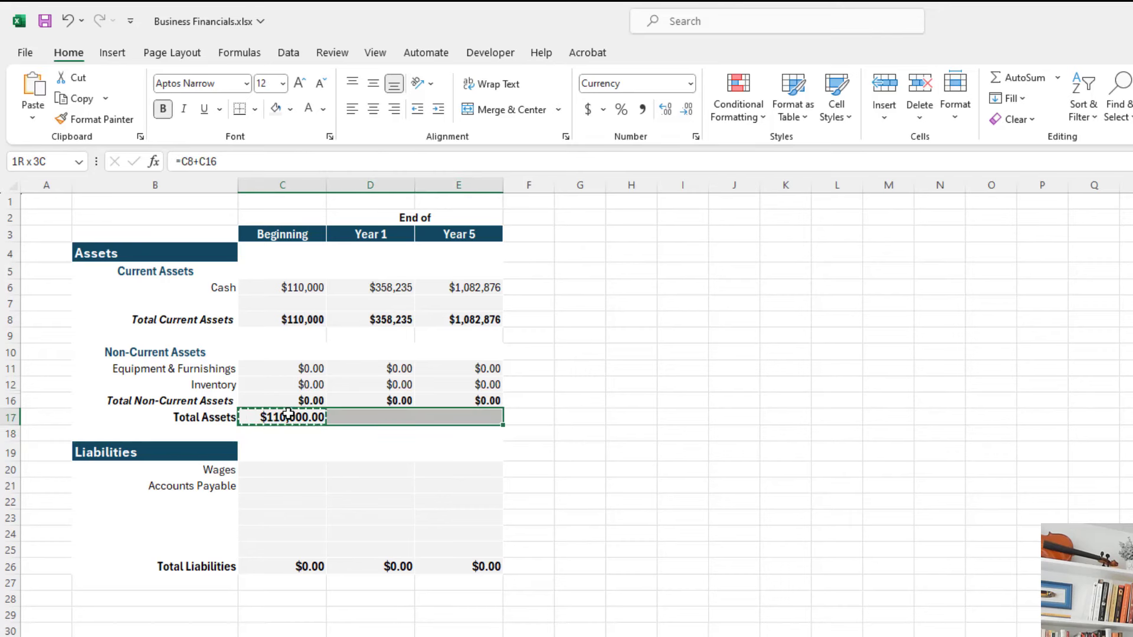
pyautogui.hotkey('ctrl', 'r')
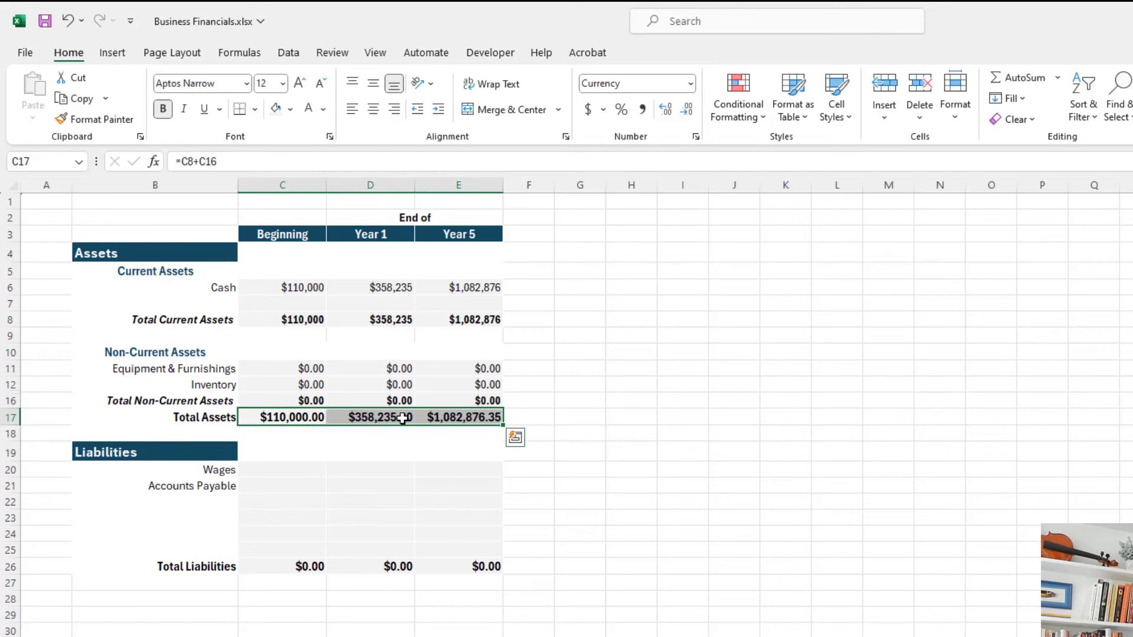
# Remove the decimal places from the Total Assets row and the non-current asset amounts in rows 11 to 16.
pyautogui.click(688, 112)
pyautogui.click(688, 113)
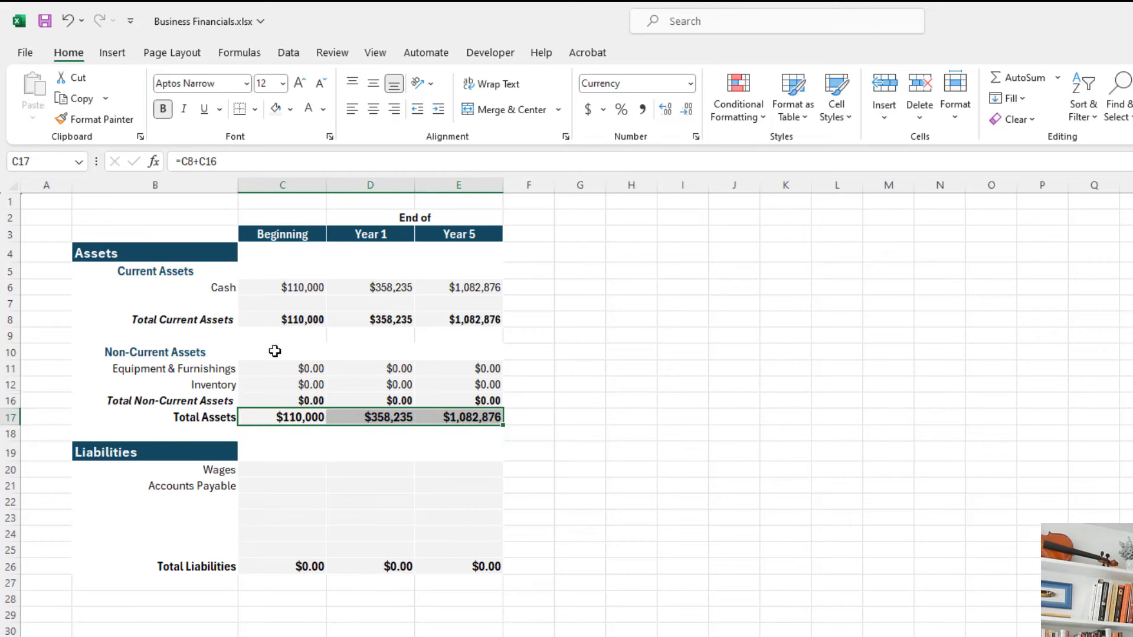
pyautogui.moveTo(293, 367); pyautogui.dragTo(472, 398)
pyautogui.click(688, 113)
pyautogui.click(687, 112)
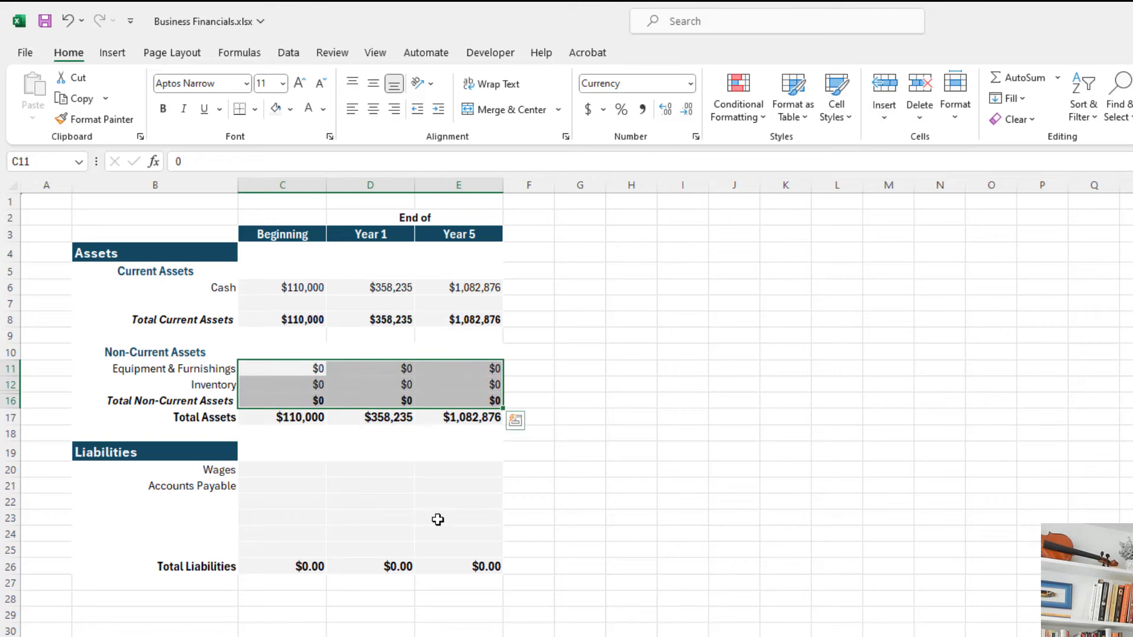
pyautogui.click(459, 434)
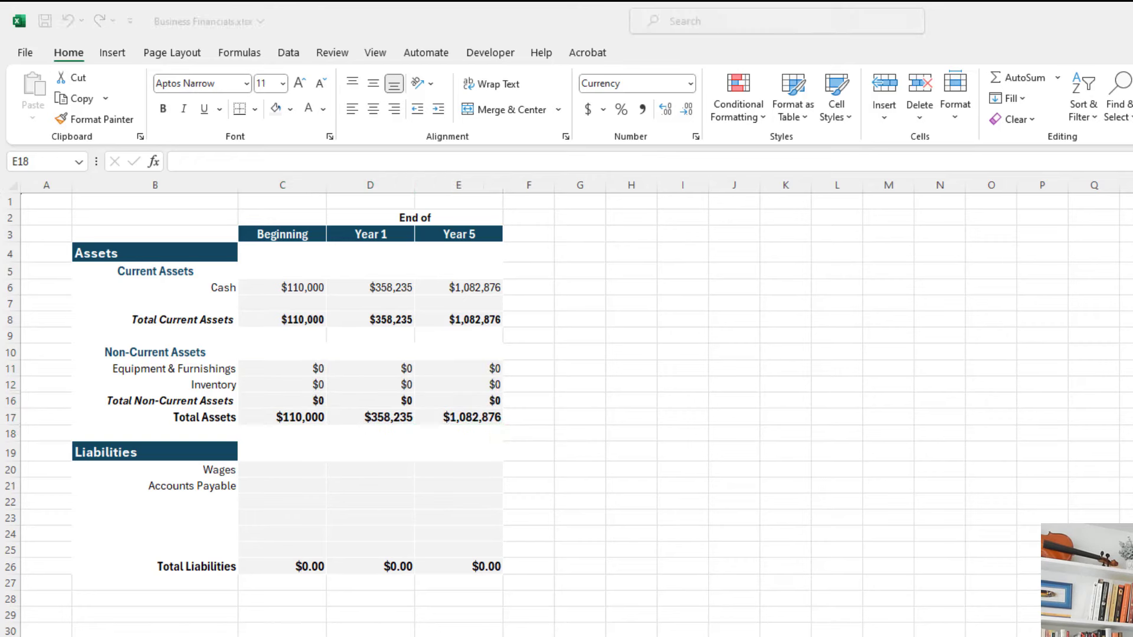
# Hide the empty rows 22 to 25 below Accounts Payable.
pyautogui.click(361, 518)
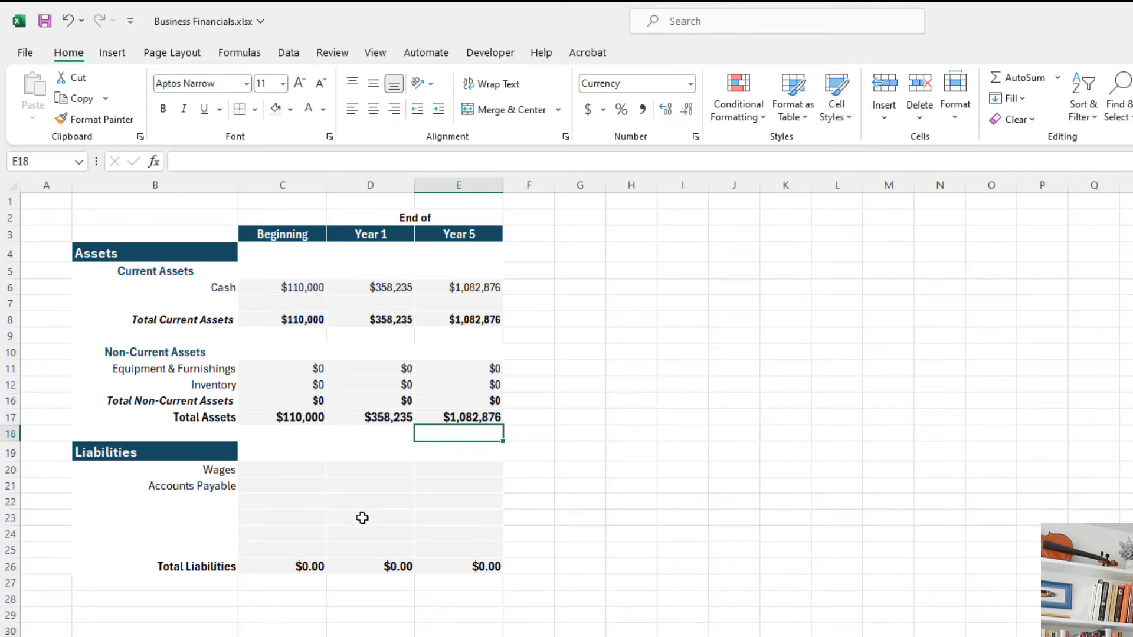
pyautogui.click(214, 501)
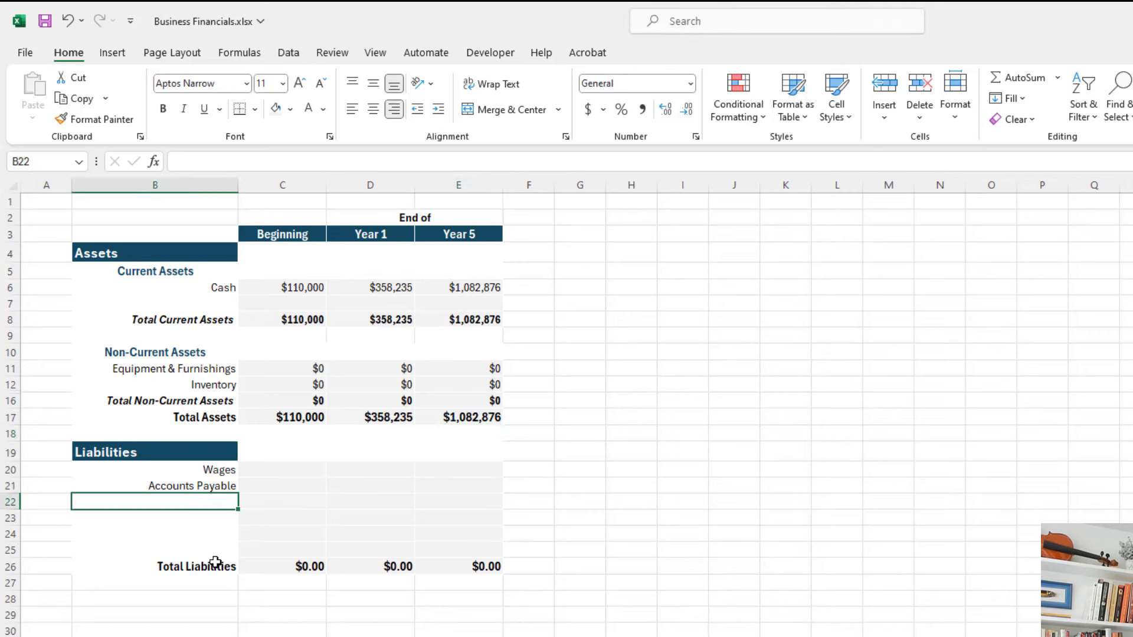
pyautogui.keyDown('shift'); pyautogui.click(216, 555); pyautogui.keyUp('shift')
pyautogui.hotkey('ctrl', '9')
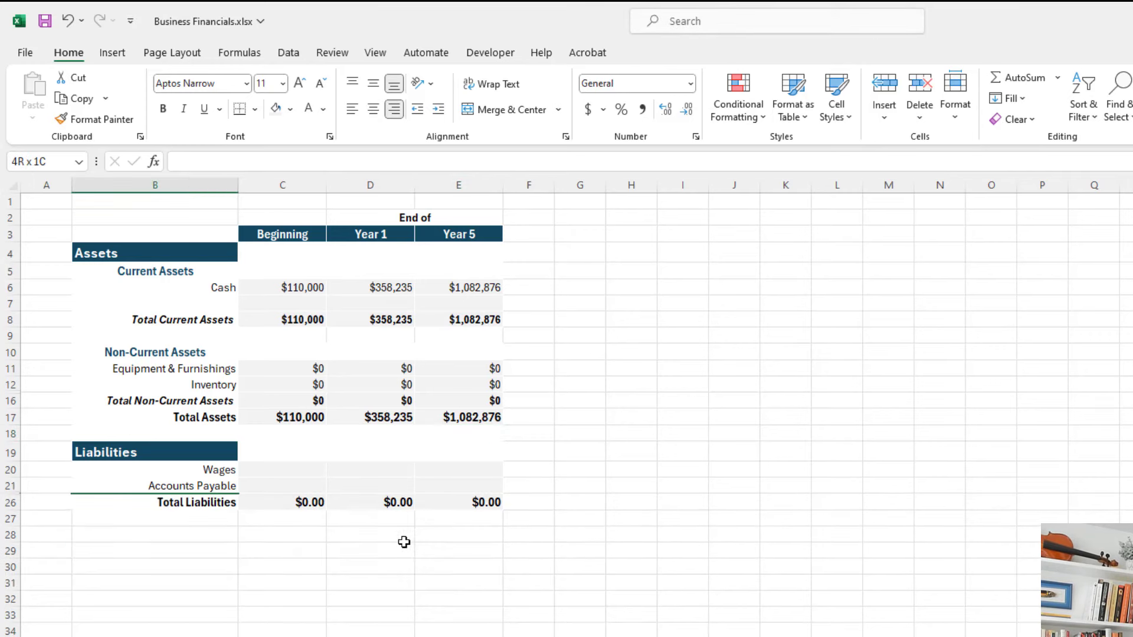
# Fill the Wages and Accounts Payable cells C20:E21 with 0.
pyautogui.moveTo(314, 470); pyautogui.dragTo(466, 485)
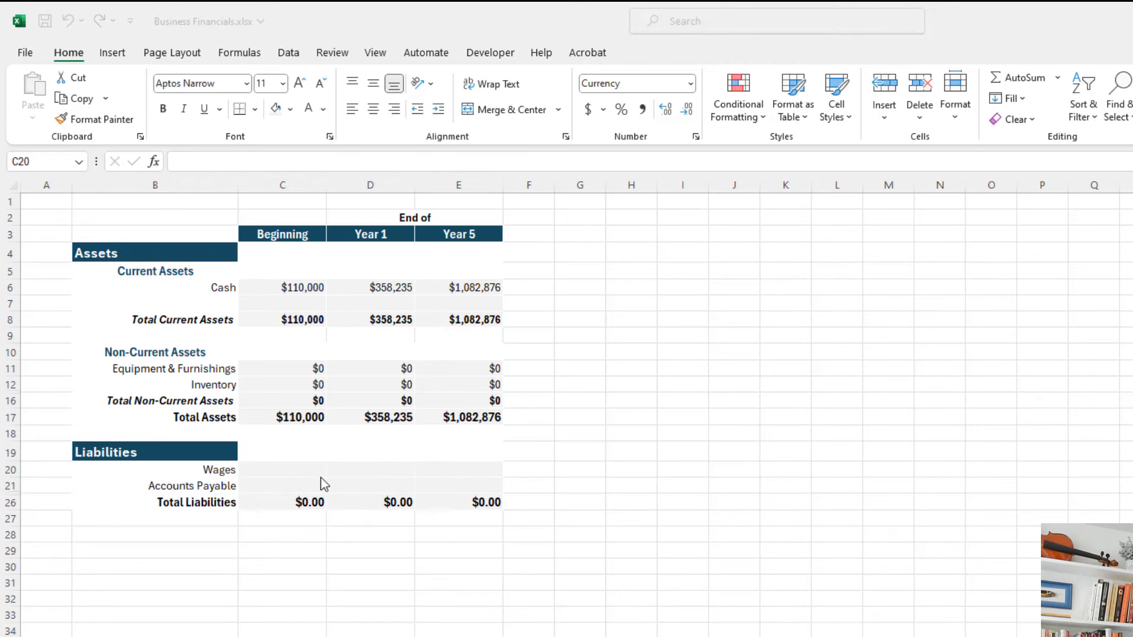
pyautogui.moveTo(298, 465); pyautogui.dragTo(493, 478)
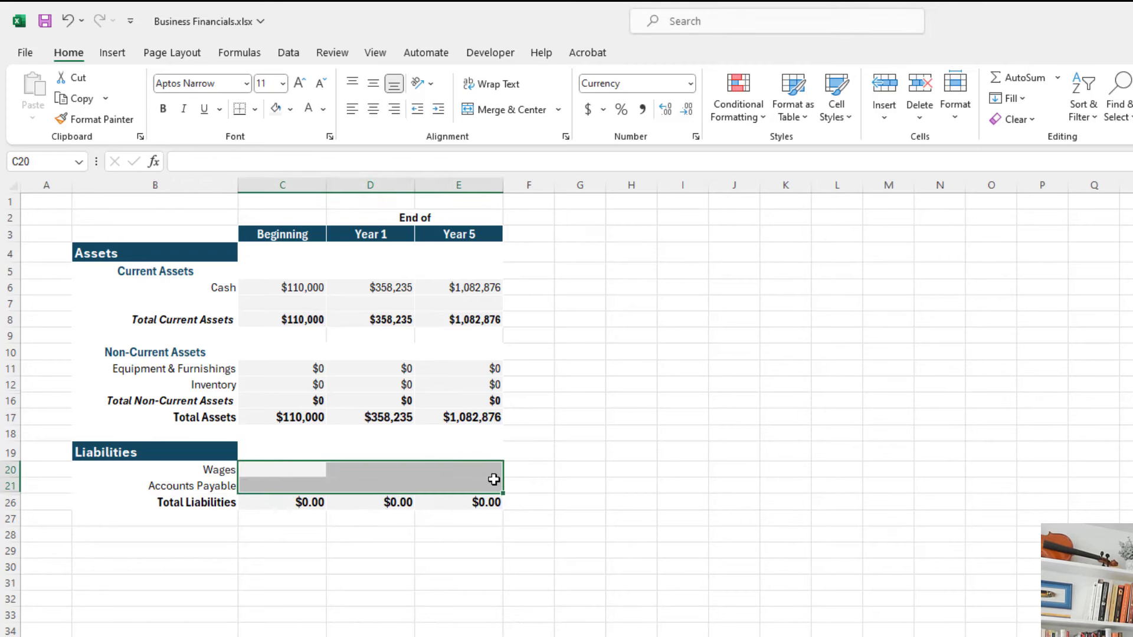
pyautogui.write('0')
pyautogui.hotkey('ctrl', 'Return')
# Check the Total Liabilities formulas in C26:E26 for the Beginning, Year 1 and Year 5 columns.
pyautogui.click(286, 499)
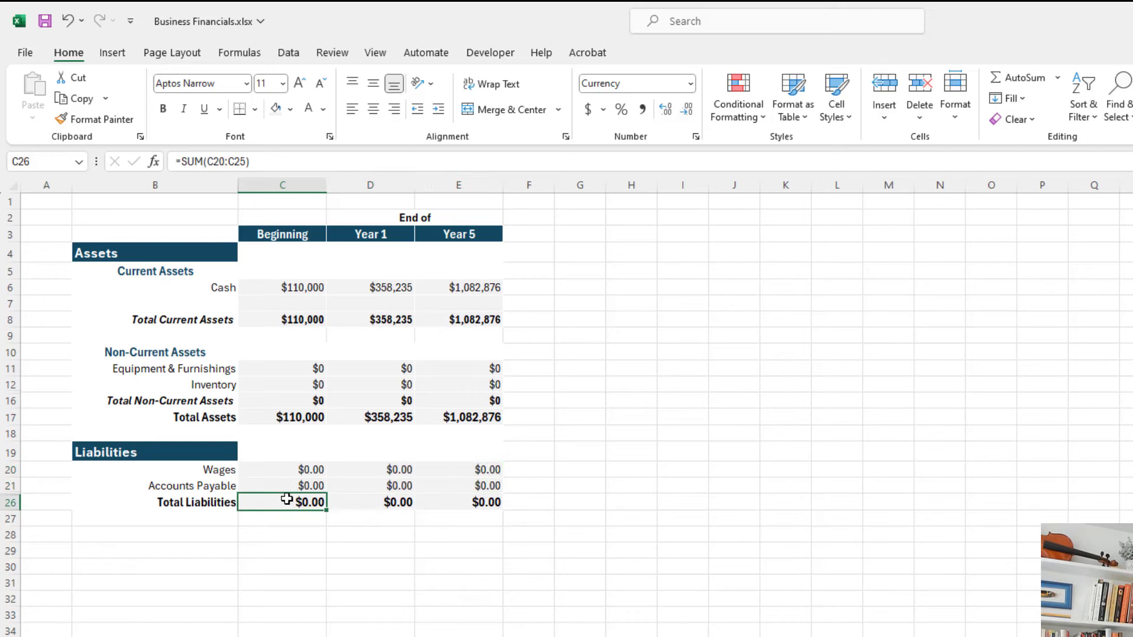
pyautogui.press('F2')
pyautogui.click(387, 502)
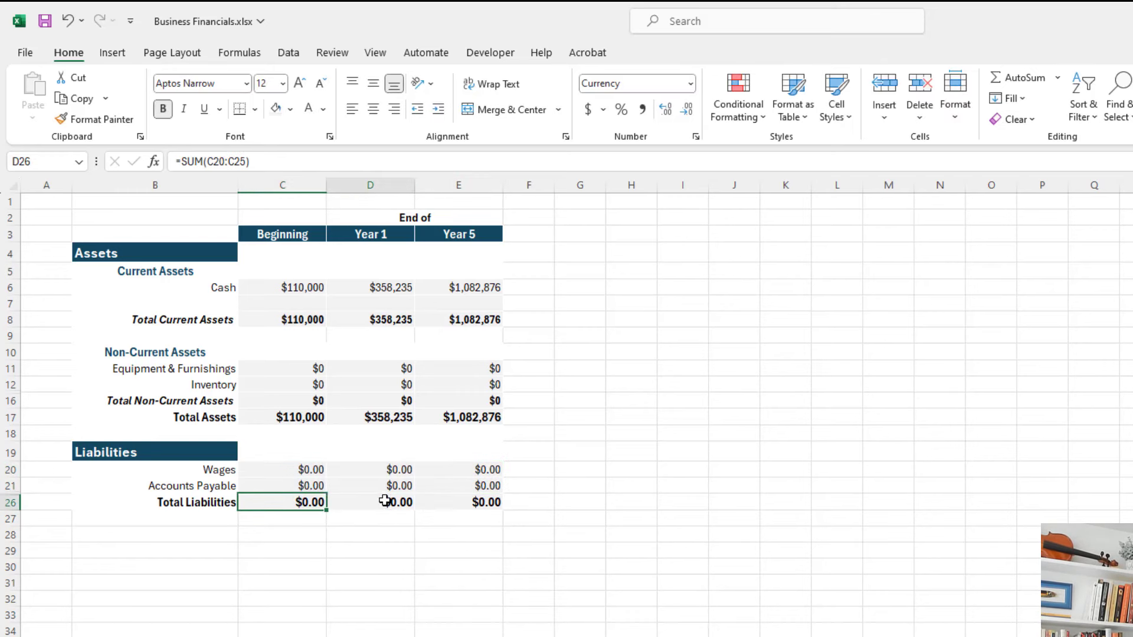
pyautogui.press('F2')
pyautogui.click(470, 500)
pyautogui.press('F2')
pyautogui.press('Escape')
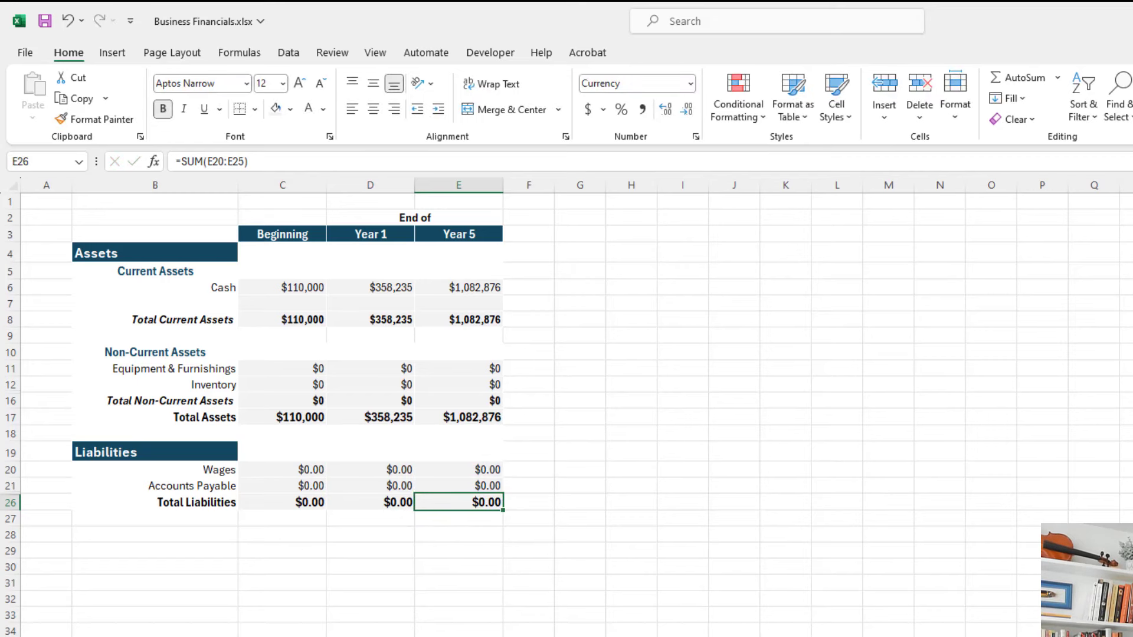
# Switch to the Cash Flow Projection sheet and examine its pages in the print preview.
pyautogui.hotkey('ctrl', 'pageup')
pyautogui.hotkey('ctrl', 'pageup')
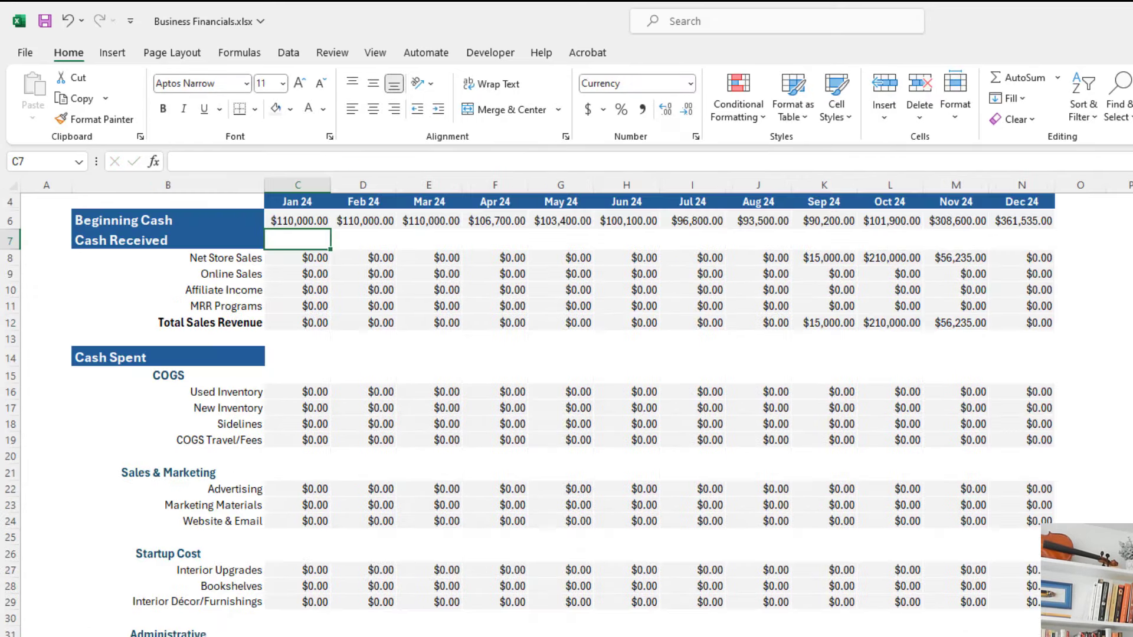
pyautogui.scroll(1, 522, 538)
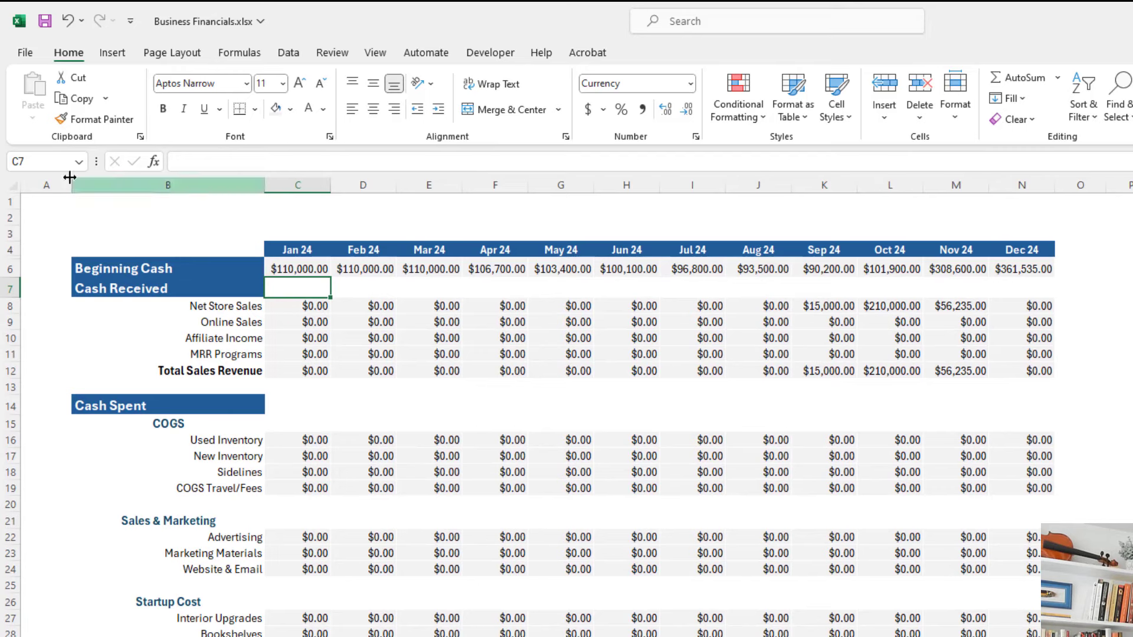
pyautogui.click(84, 203)
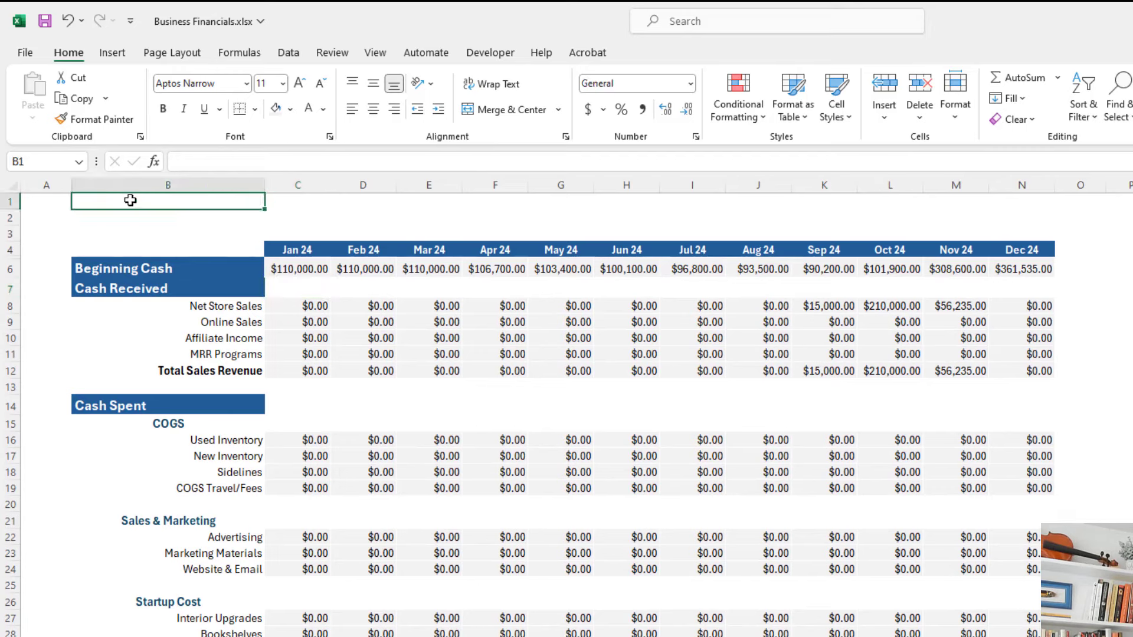
pyautogui.click(122, 217)
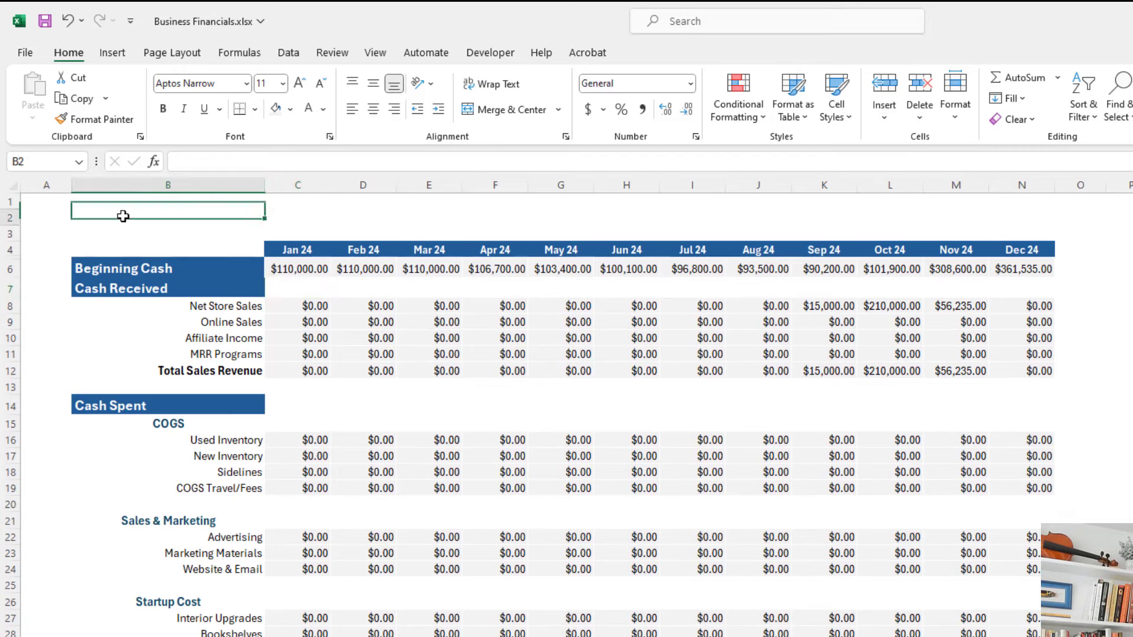
pyautogui.click(109, 204)
pyautogui.click(123, 217)
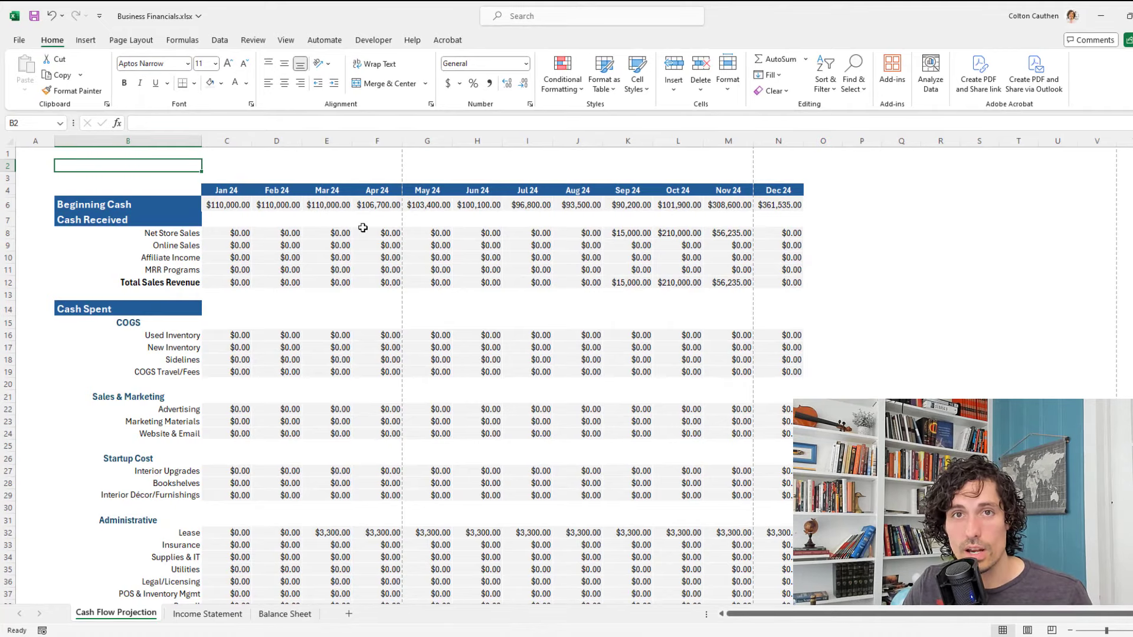
pyautogui.hotkey('ctrl', 'p')
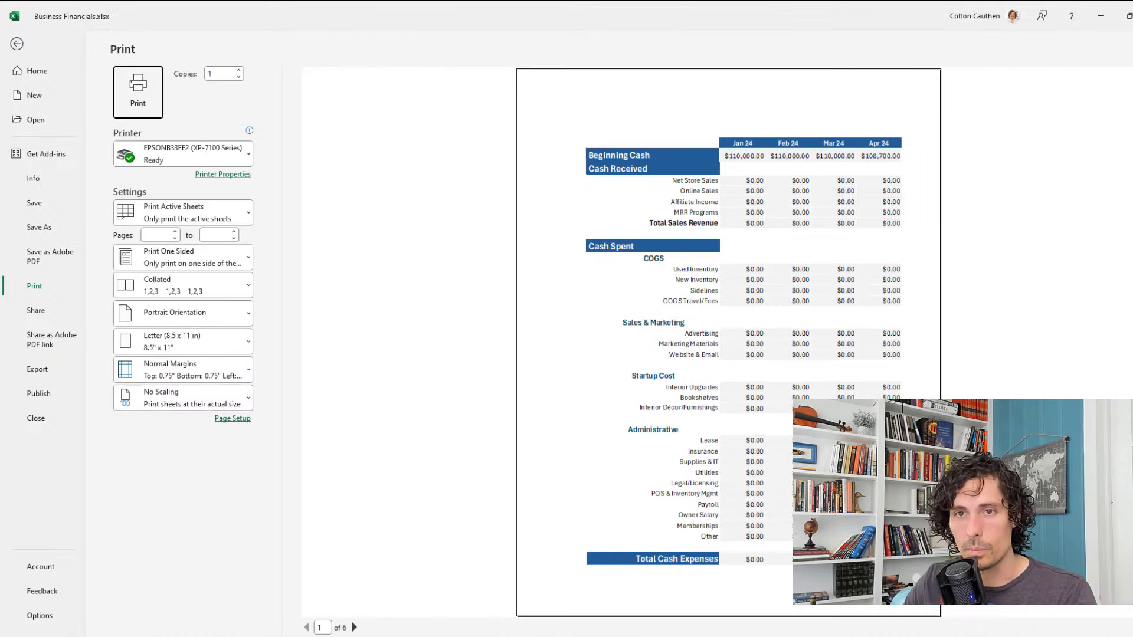
pyautogui.click(357, 630)
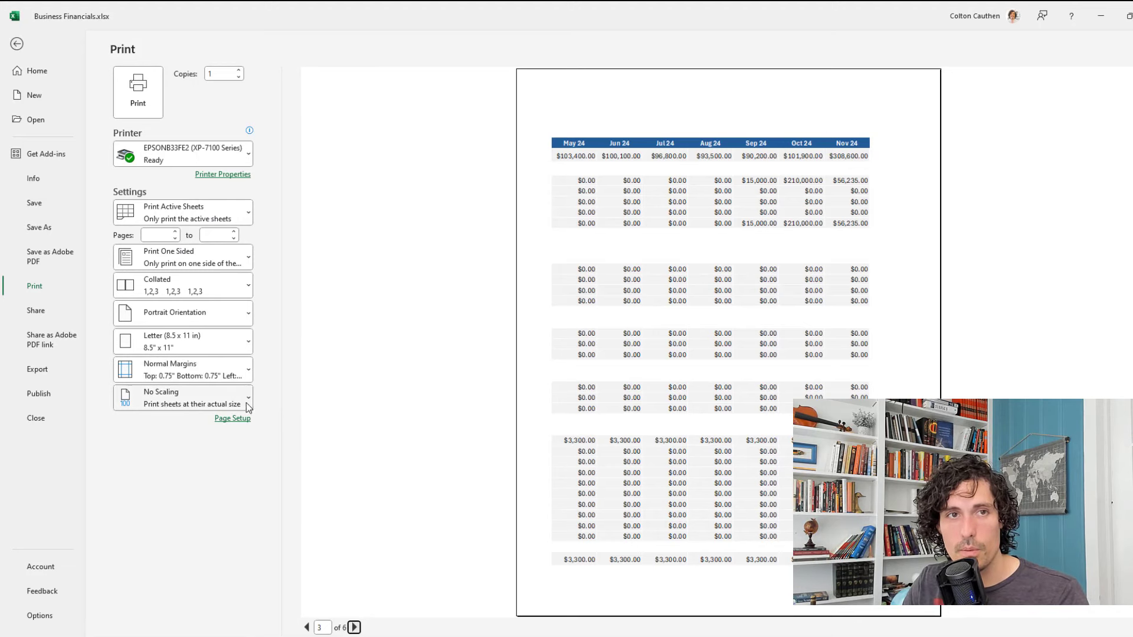
# Scale the Cash Flow Projection printout to fit 1 page wide by 1 tall in landscape orientation.
pyautogui.click(233, 420)
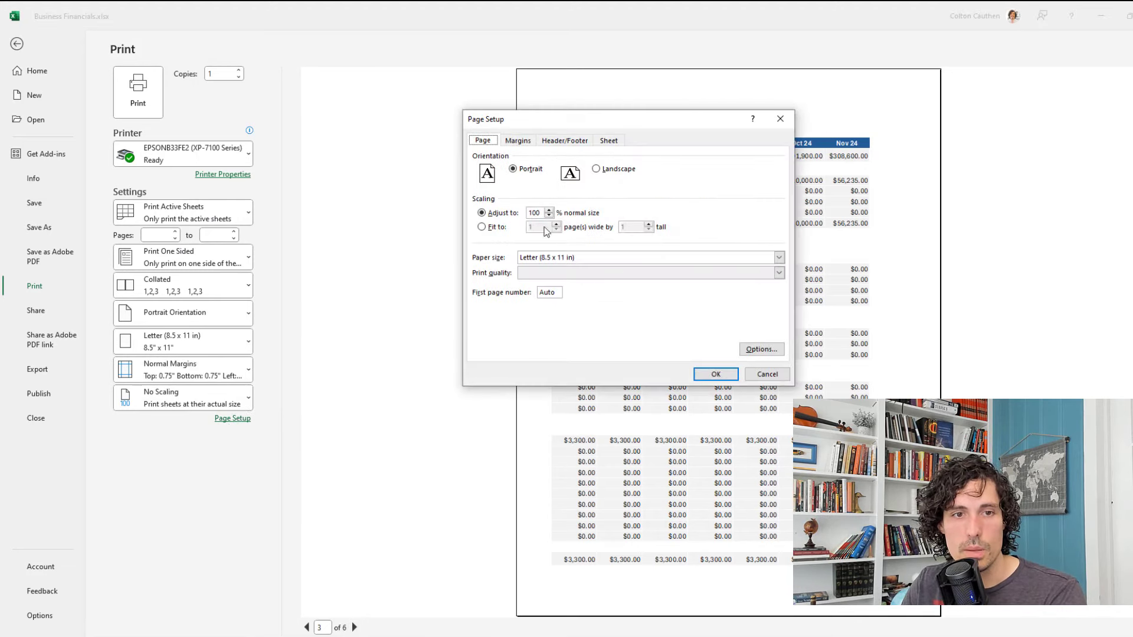
pyautogui.click(495, 229)
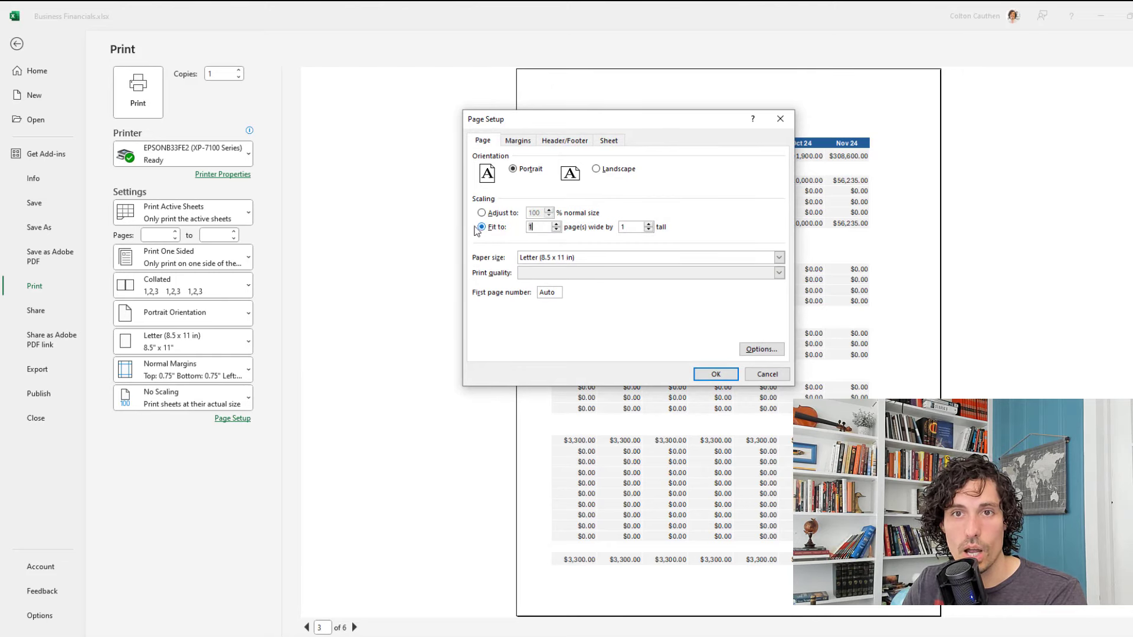
pyautogui.click(717, 375)
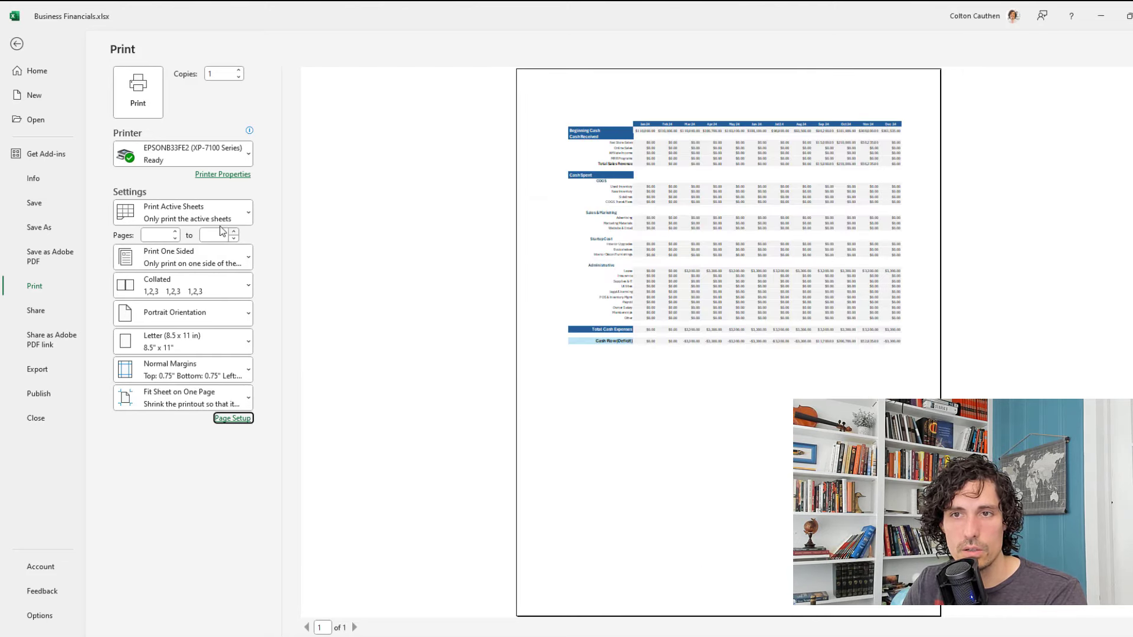
pyautogui.click(189, 312)
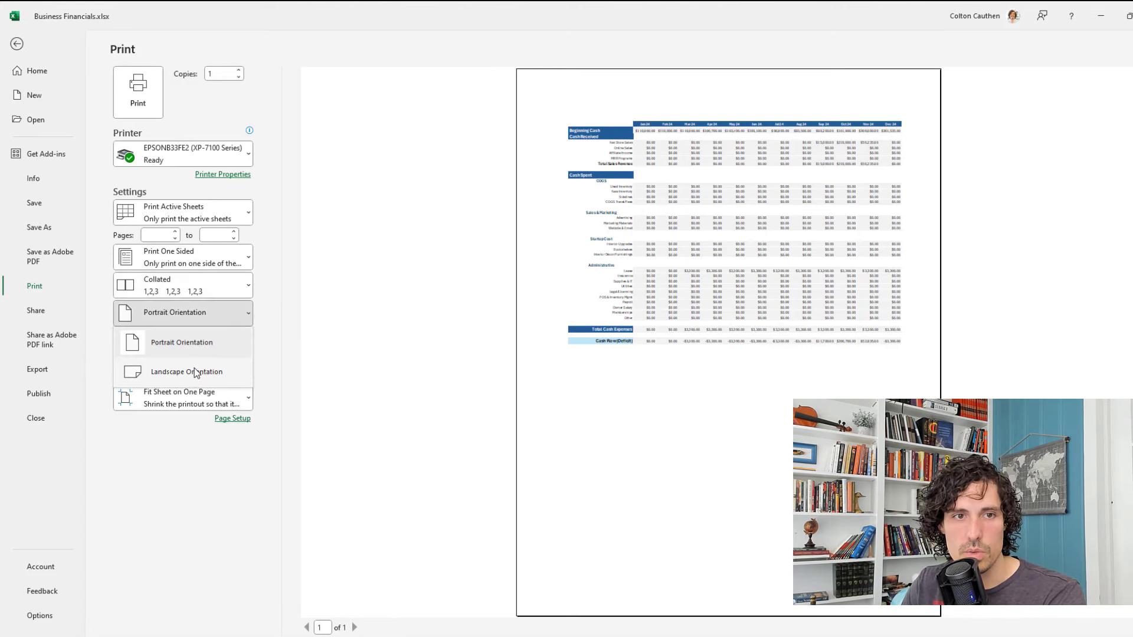
pyautogui.click(196, 372)
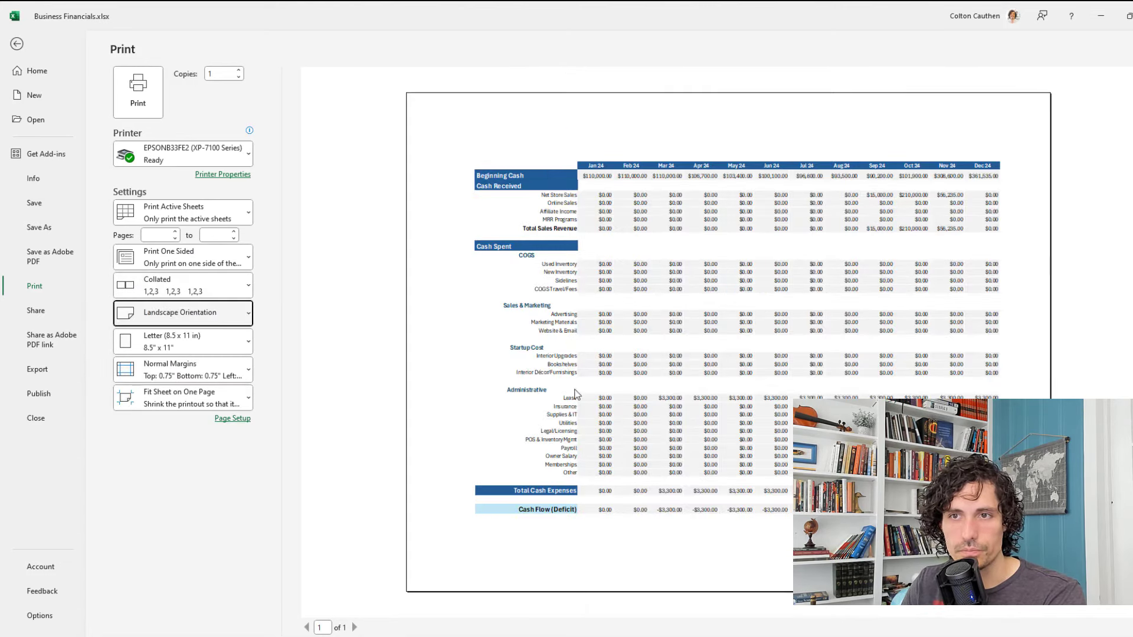
# Set the print margins to 0.5 at the top and 0.45 on the left, and return to the worksheet.
pyautogui.click(232, 419)
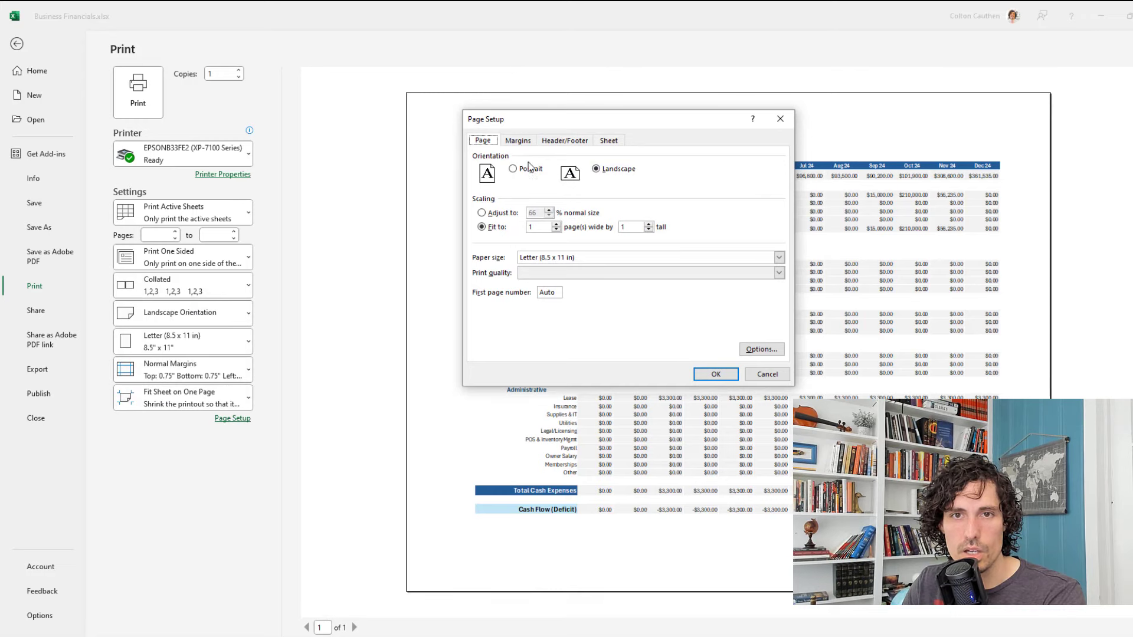
pyautogui.click(528, 141)
pyautogui.click(637, 170)
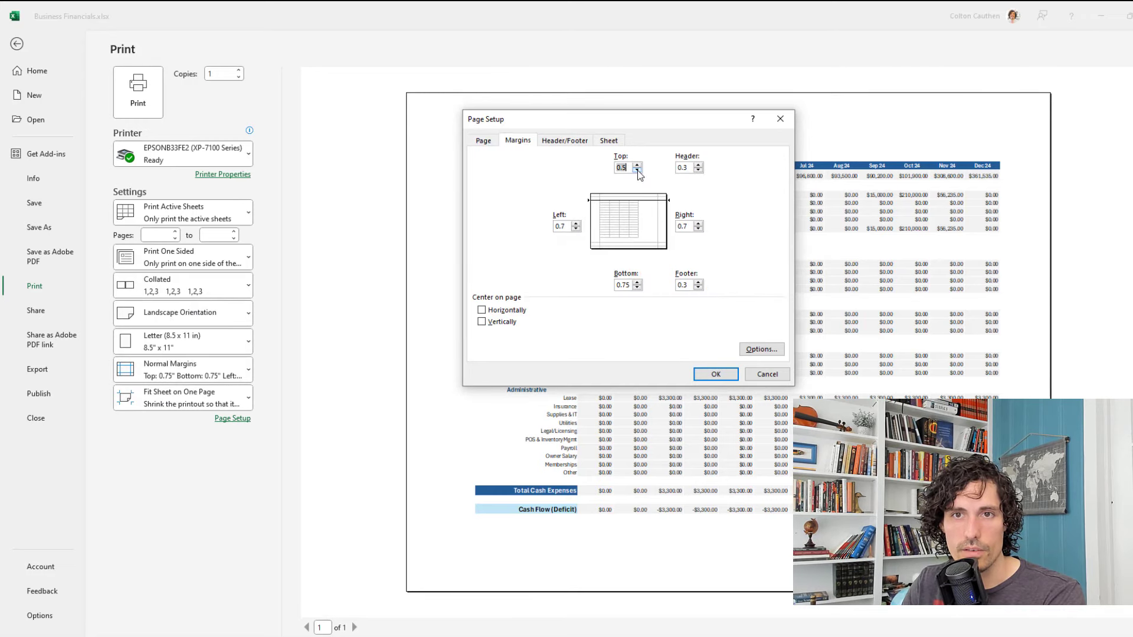
pyautogui.click(637, 288)
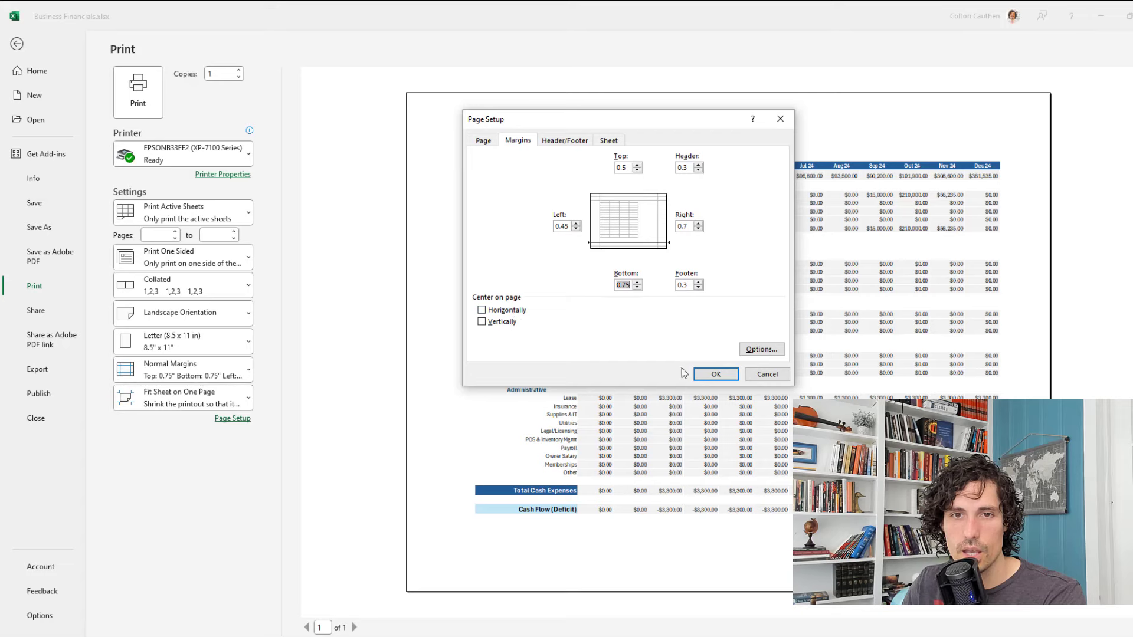
pyautogui.click(712, 375)
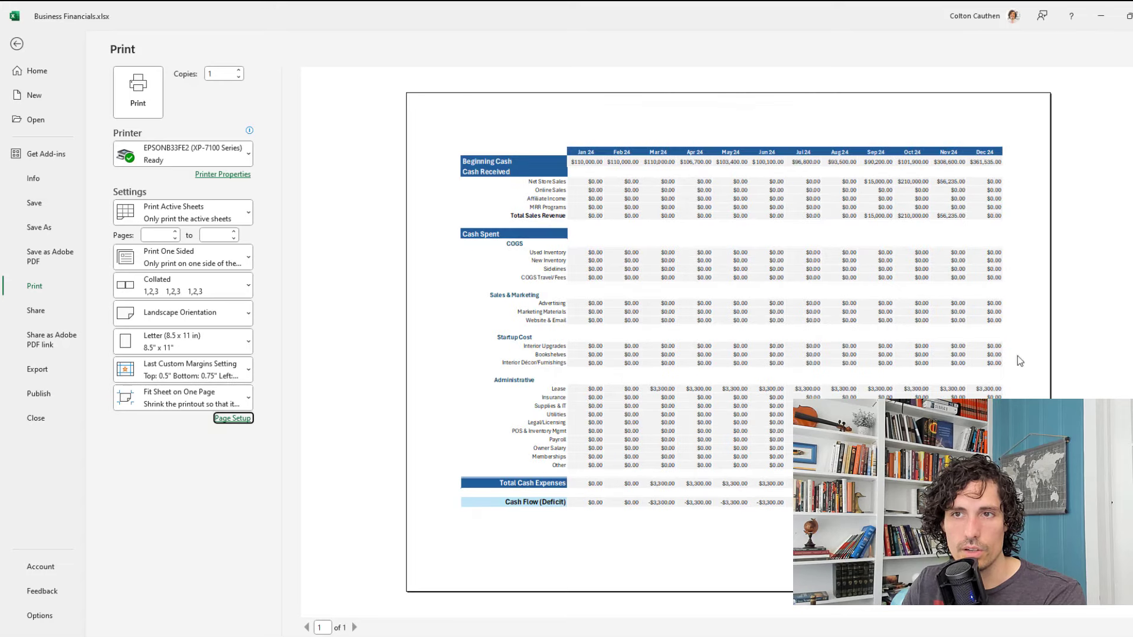
pyautogui.press('Escape')
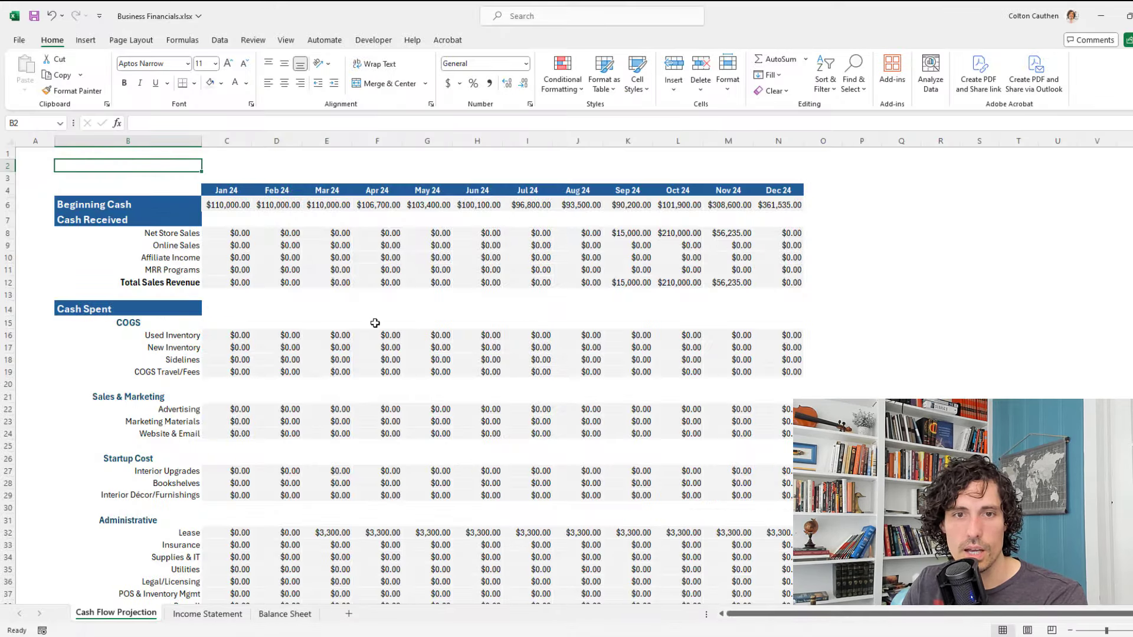
# Review the Cash Flow Projection, Income Statement and Balance Sheet worksheets.
pyautogui.scroll(-1, 374, 324)
pyautogui.scroll(-3, 374, 324)
pyautogui.scroll(4, 372, 313)
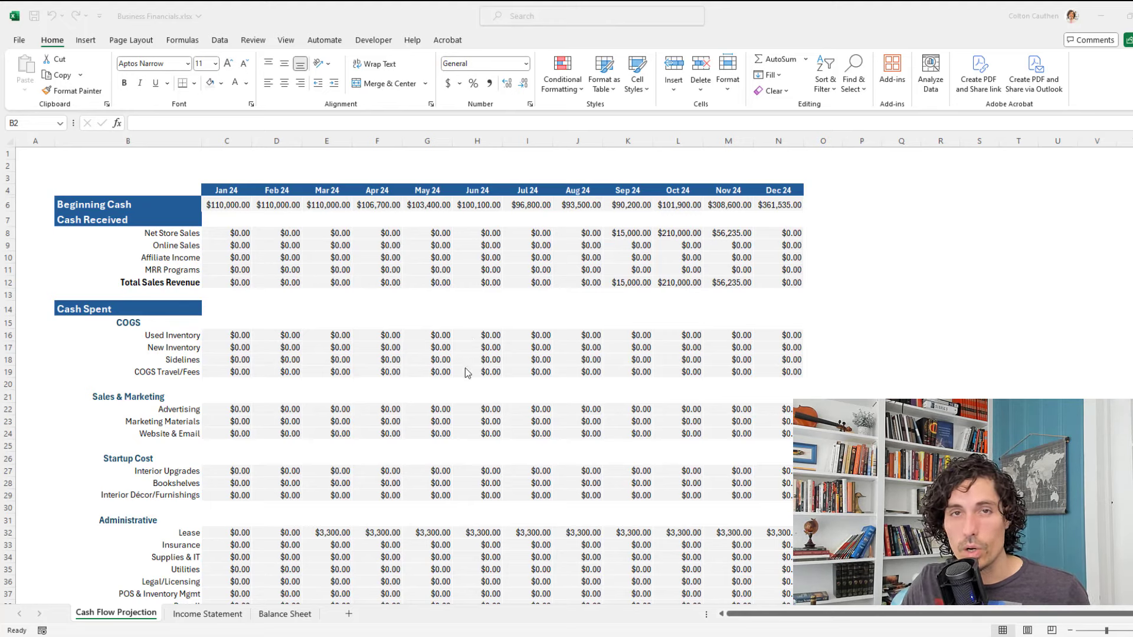
pyautogui.click(432, 374)
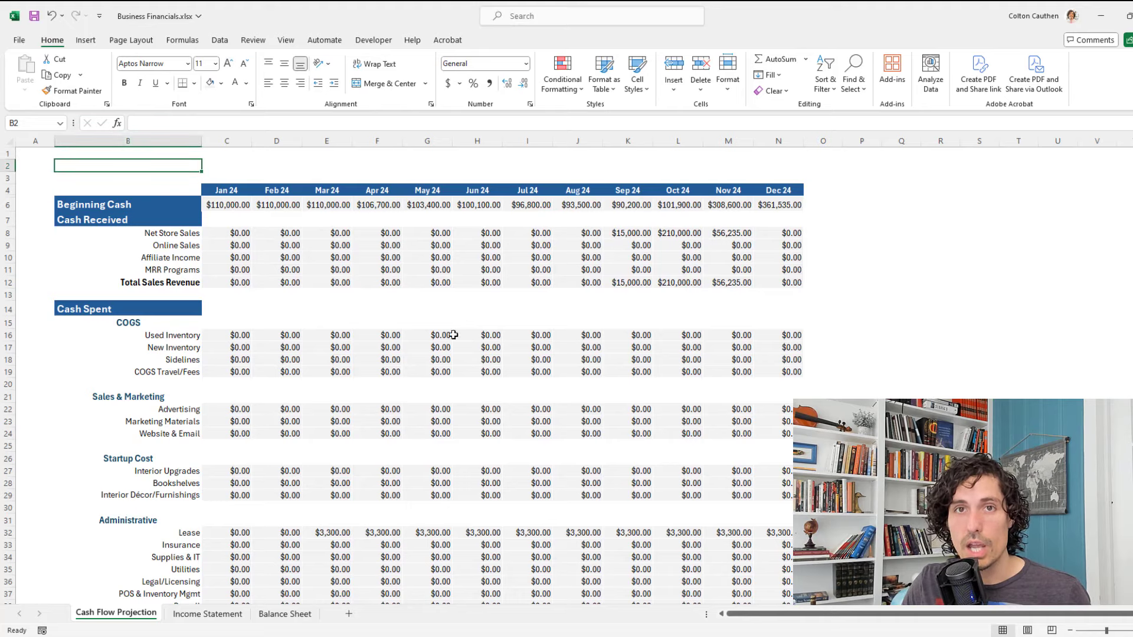
pyautogui.click(224, 614)
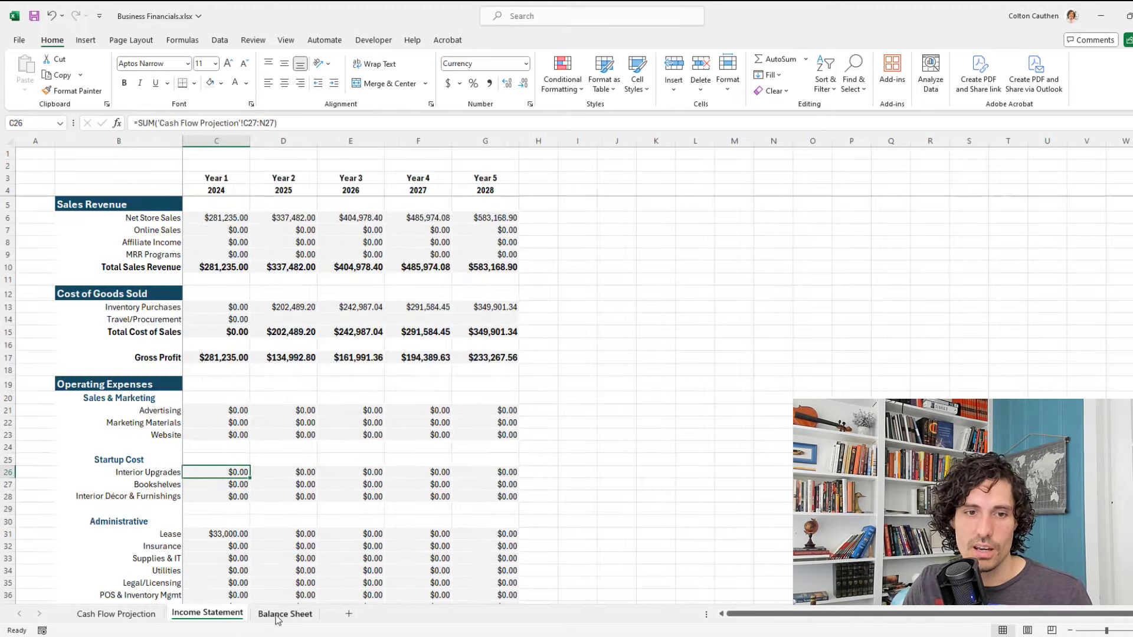
pyautogui.click(285, 615)
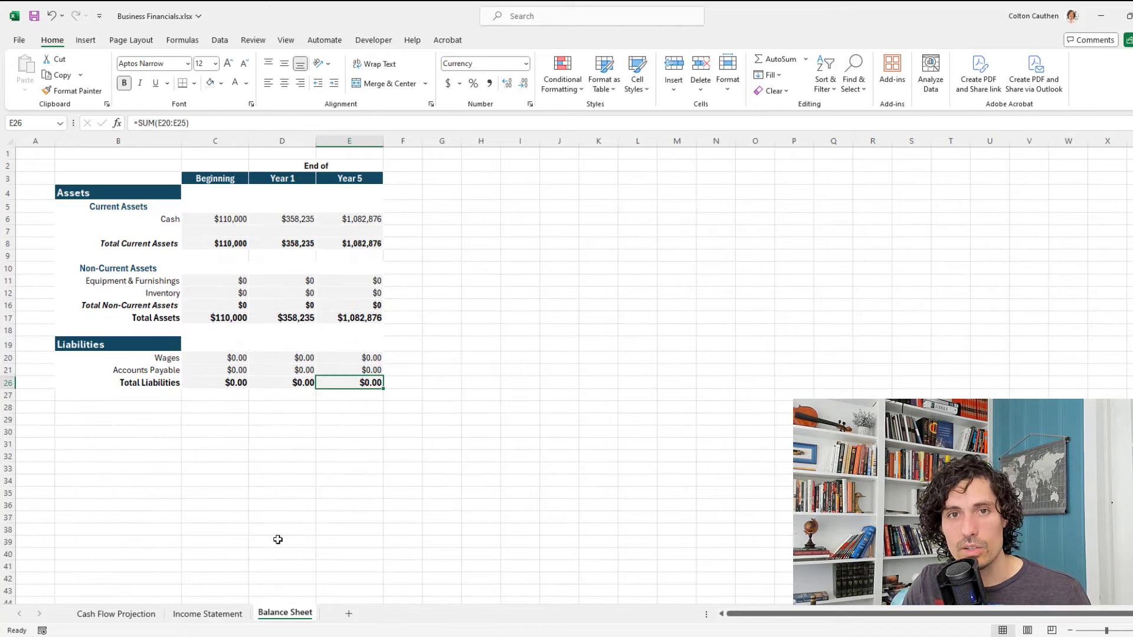
pyautogui.click(216, 614)
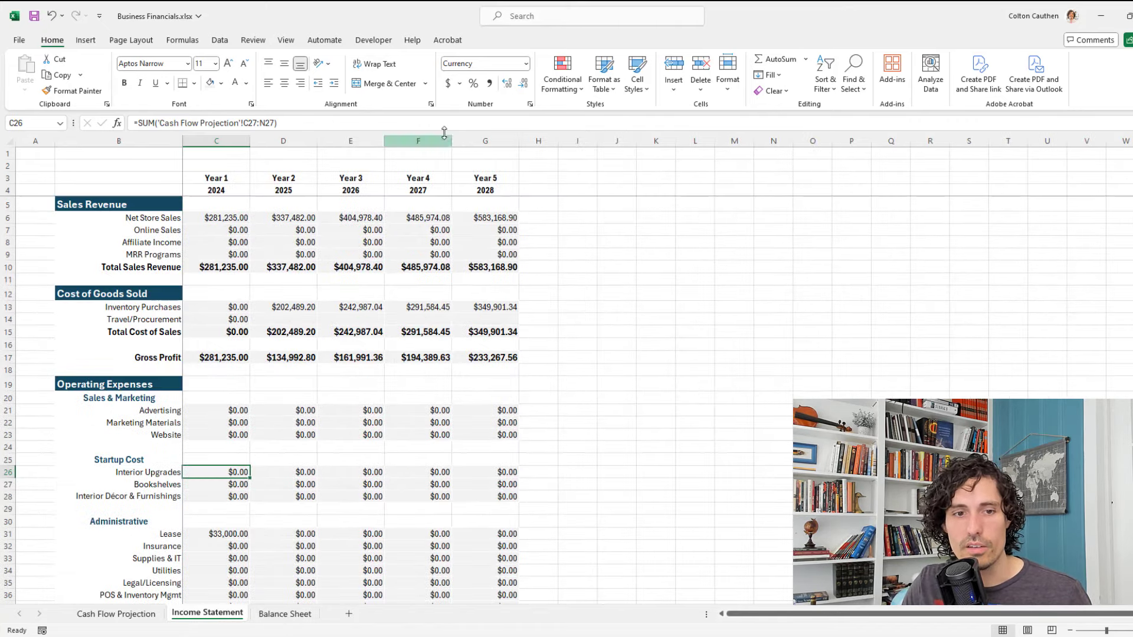
pyautogui.click(134, 620)
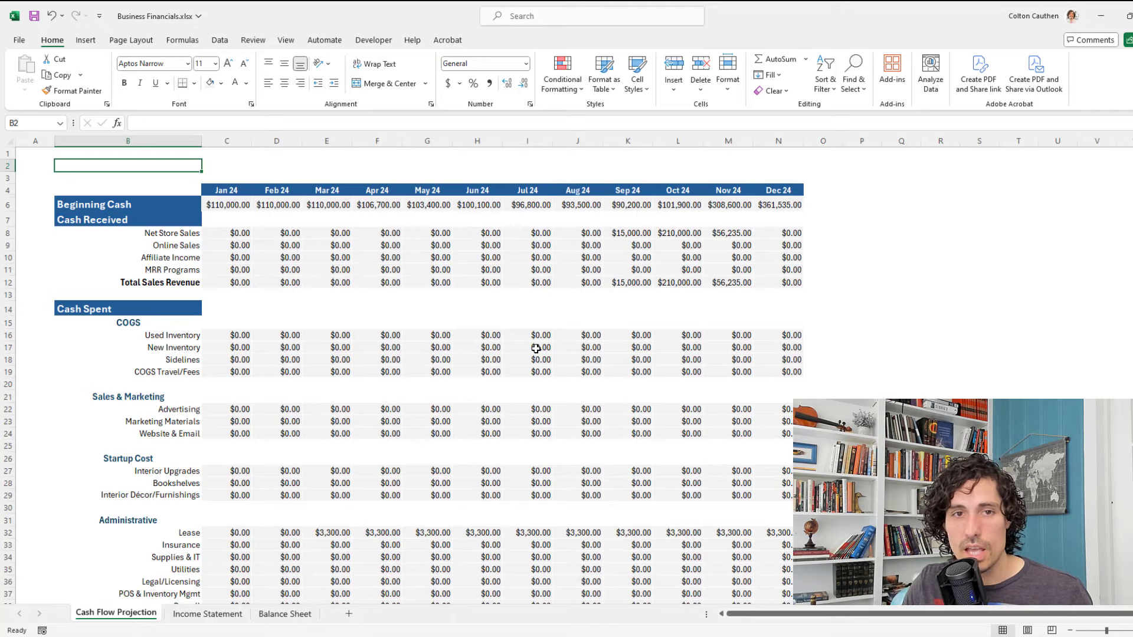